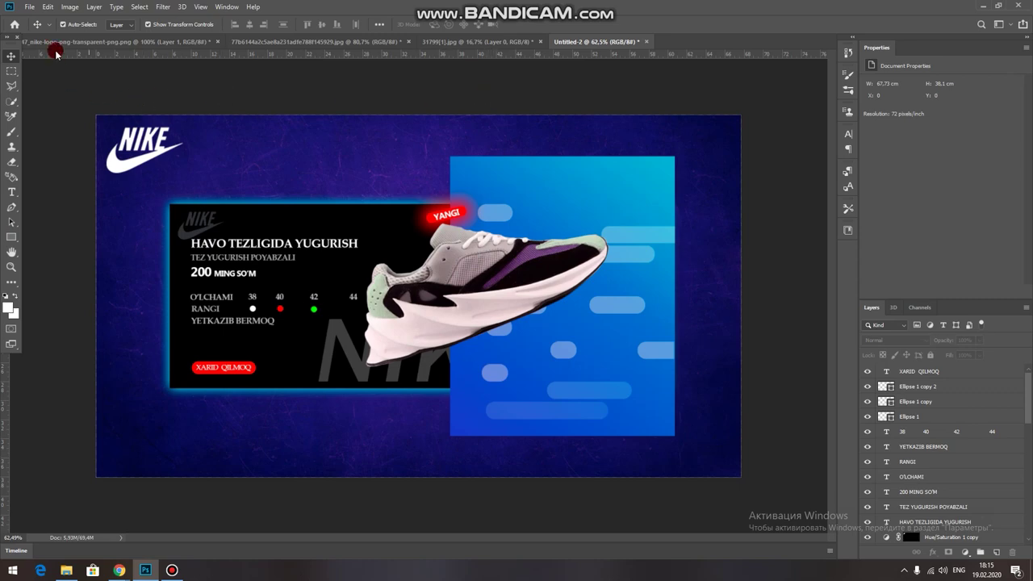
# Create a new white 1920×1080 px, 72 ppi document named 'poyabzal dizayni'
pyautogui.click(28, 7)
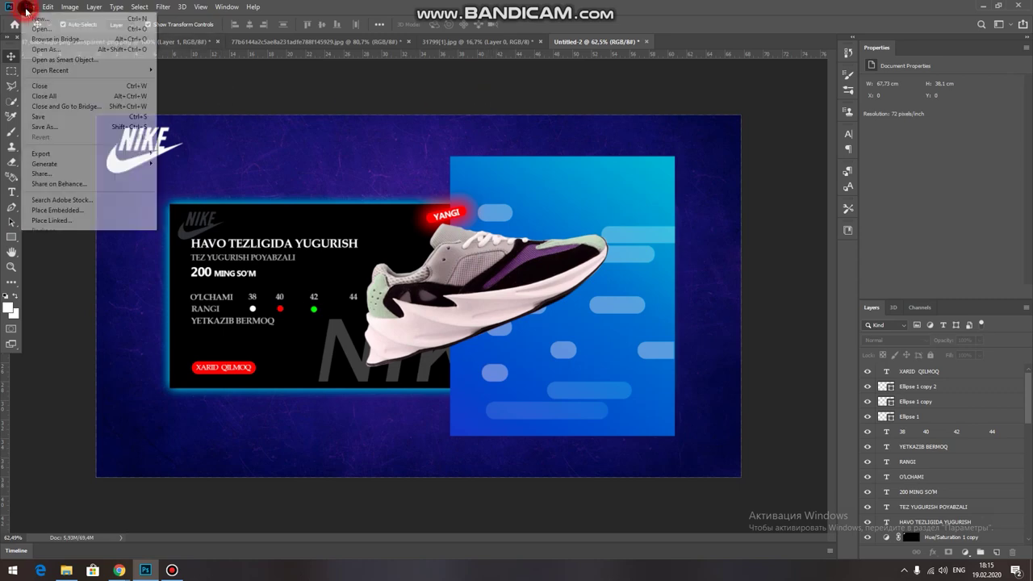
pyautogui.click(112, 19)
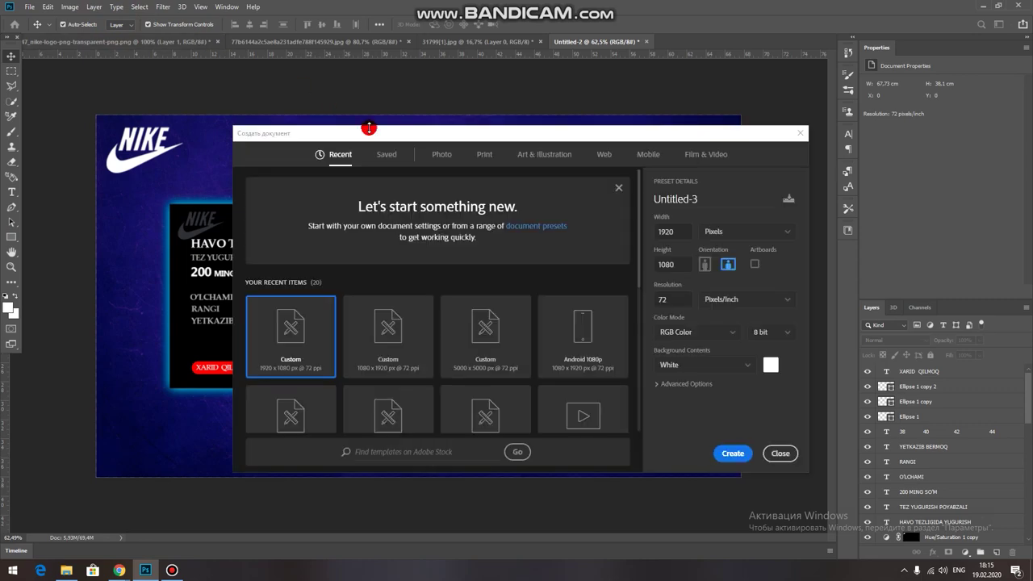
pyautogui.click(670, 301)
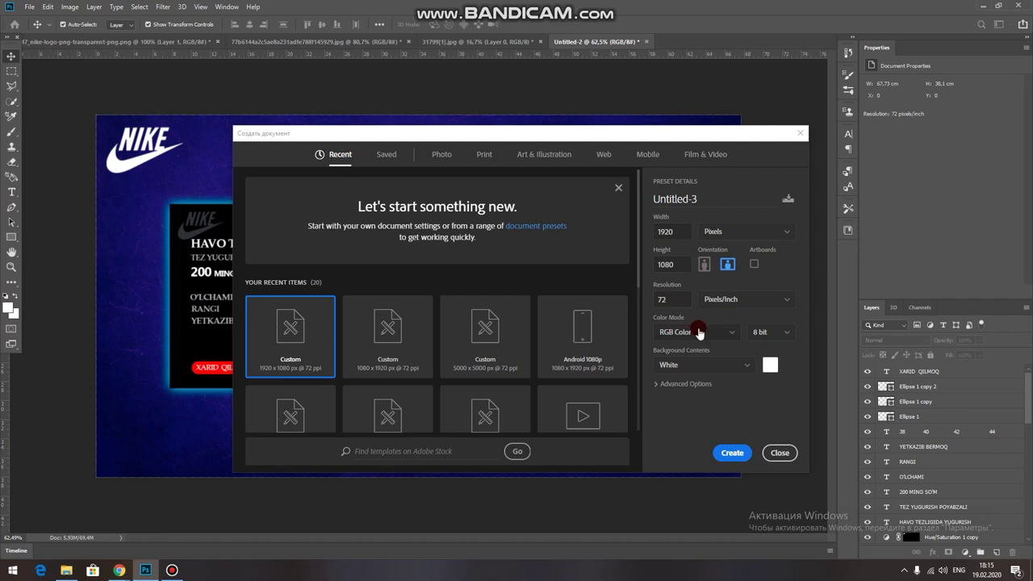
pyautogui.moveTo(698, 200); pyautogui.dragTo(640, 207)
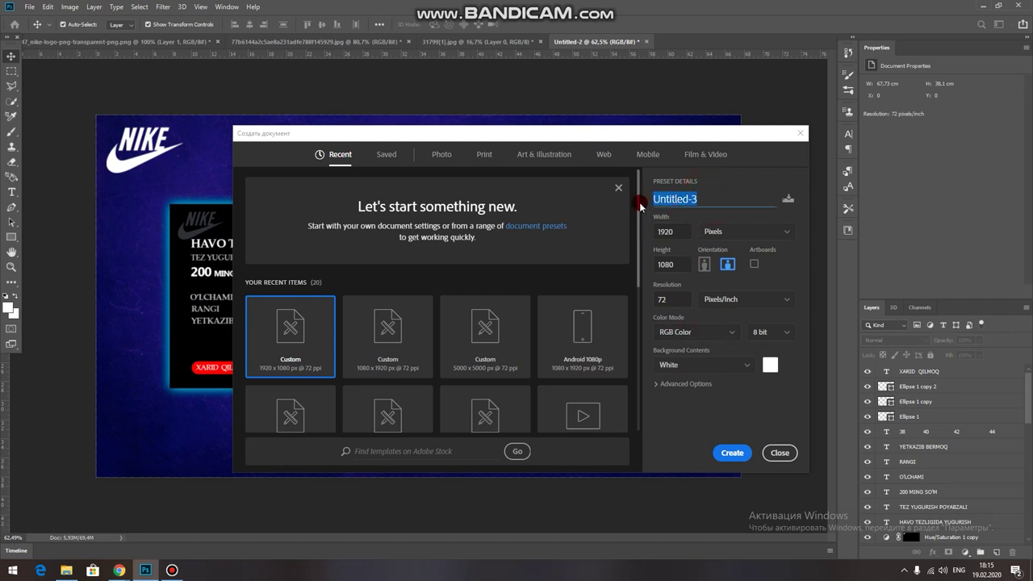
pyautogui.write('poyabzal dizayni')
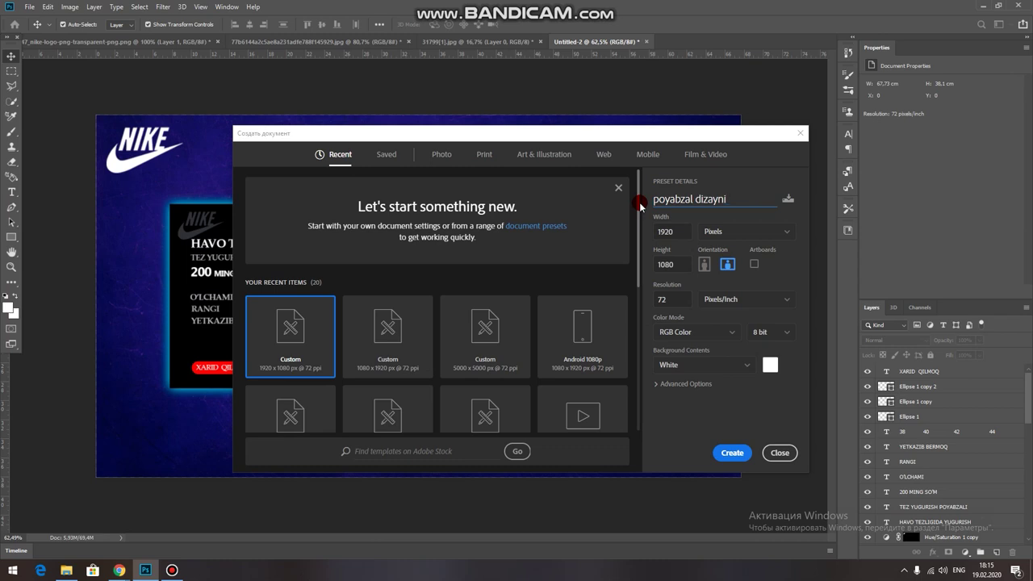
pyautogui.click(731, 453)
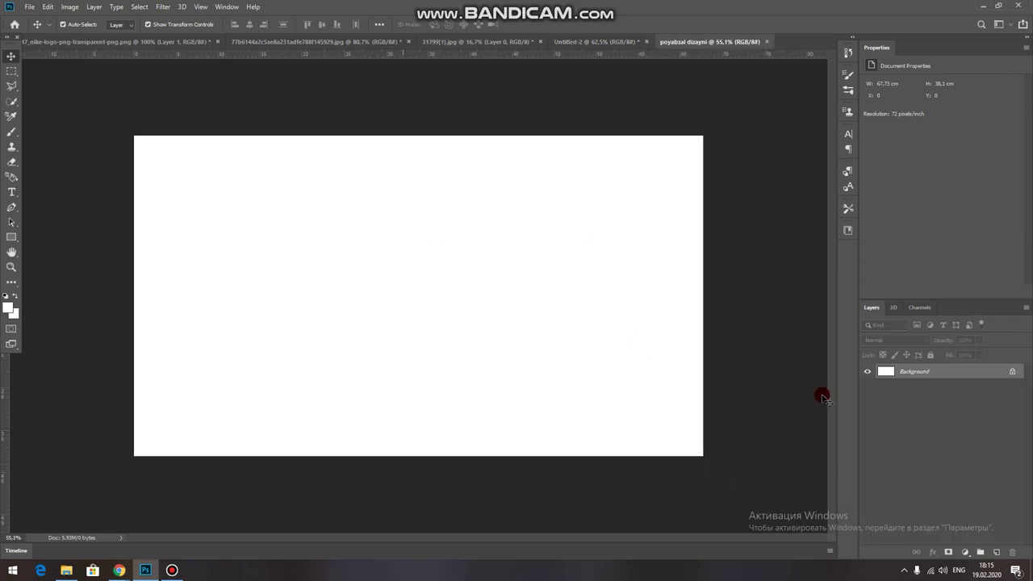
# Unlock the Background as Layer 0 and bring the blue texture into the banner document
pyautogui.doubleClick(1015, 376)
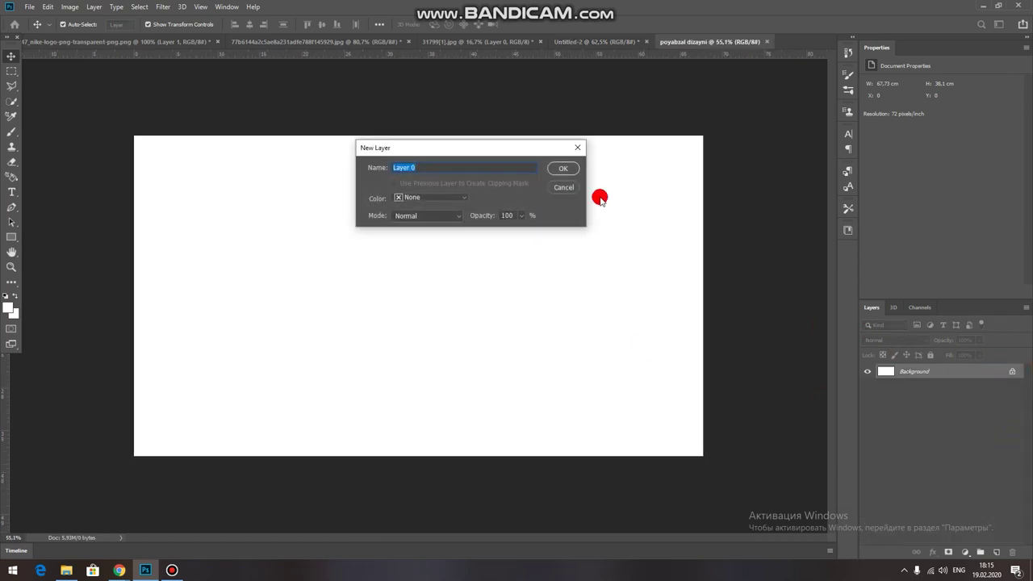
pyautogui.click(569, 169)
pyautogui.click(440, 42)
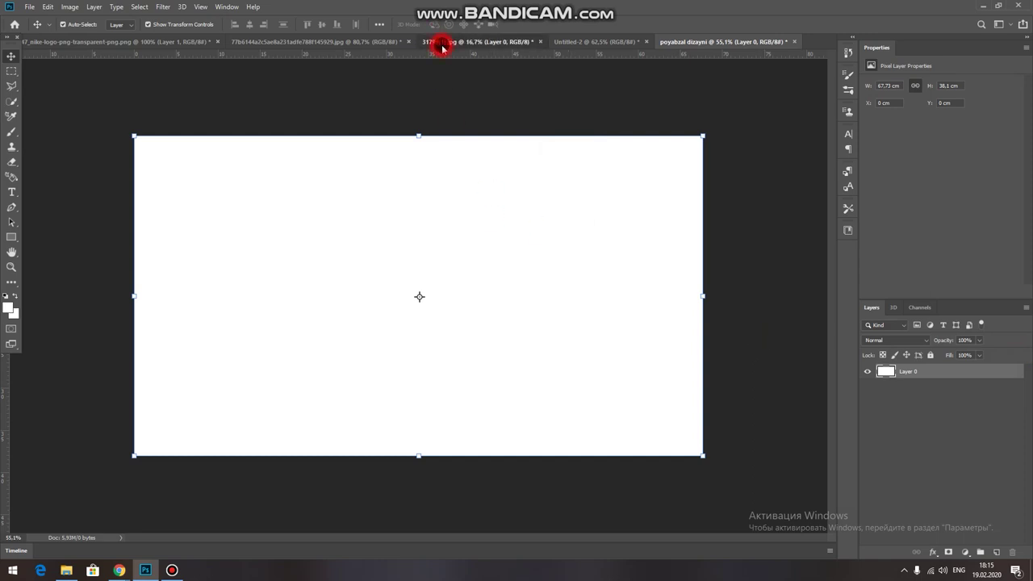
pyautogui.moveTo(425, 241)
pyautogui.mouseDown()
pyautogui.moveTo(704, 42)
pyautogui.moveTo(377, 267)
pyautogui.mouseUp()
pyautogui.scroll(-5, 378, 267)
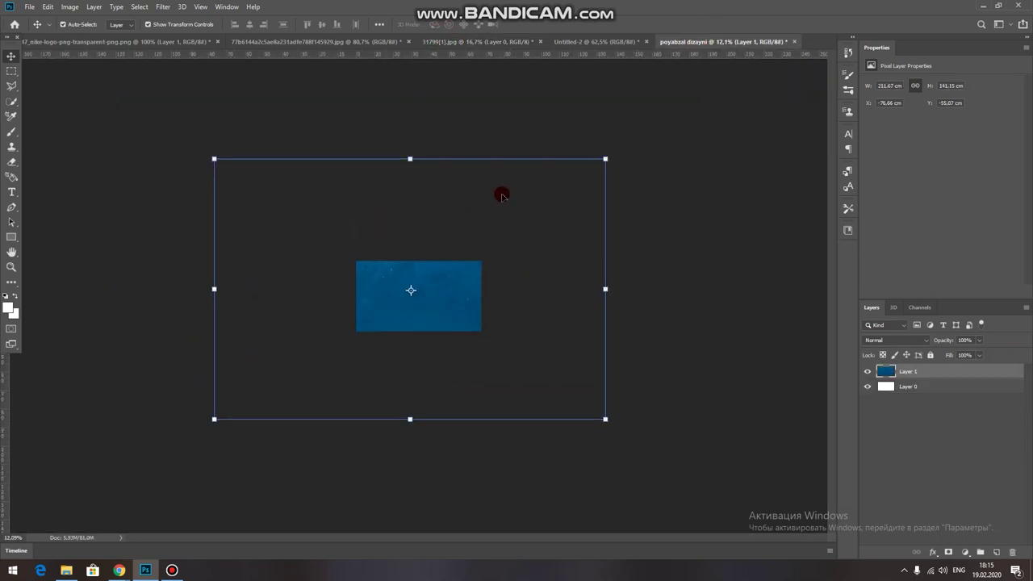
# Scale the blue texture to fill the canvas, then draw a canvas-sized rectangle
pyautogui.moveTo(603, 158)
pyautogui.mouseDown()
pyautogui.moveTo(312, 359)
pyautogui.moveTo(422, 300)
pyautogui.moveTo(486, 247)
pyautogui.mouseUp()
pyautogui.click(503, 24)
pyautogui.click(449, 121)
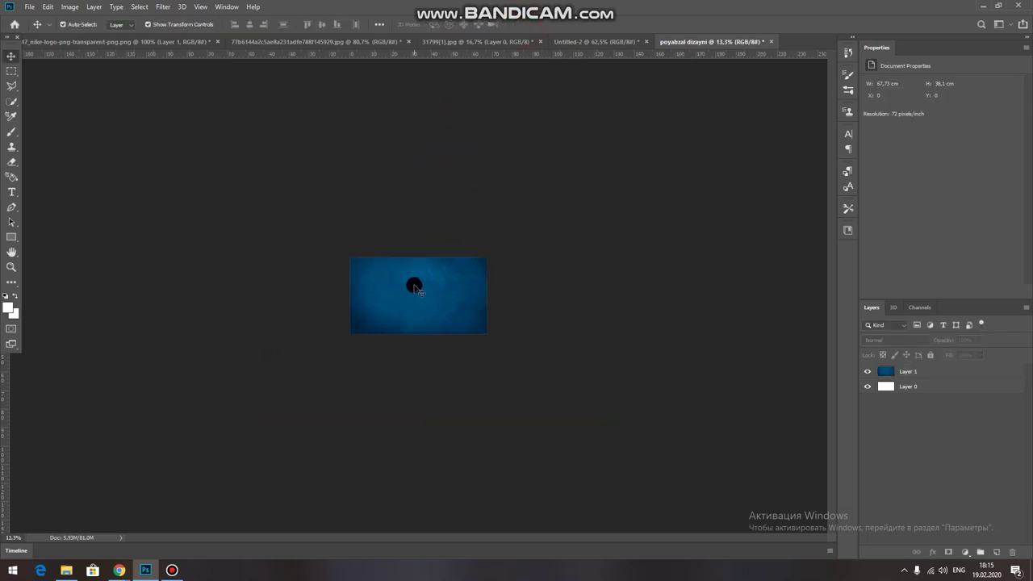
pyautogui.scroll(3, 412, 285)
pyautogui.scroll(1, 413, 286)
pyautogui.scroll(1, 363, 288)
pyautogui.scroll(-1, 319, 290)
pyautogui.click(15, 238)
pyautogui.moveTo(190, 144); pyautogui.dragTo(678, 445)
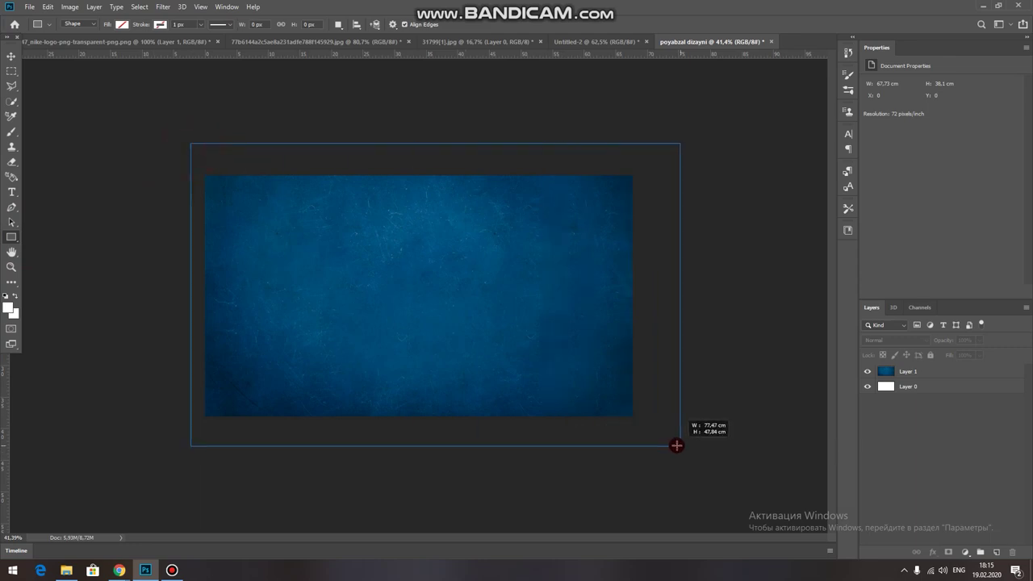
# Fill the full-canvas rectangle with magenta and set its blend mode to Overlay
pyautogui.click(122, 24)
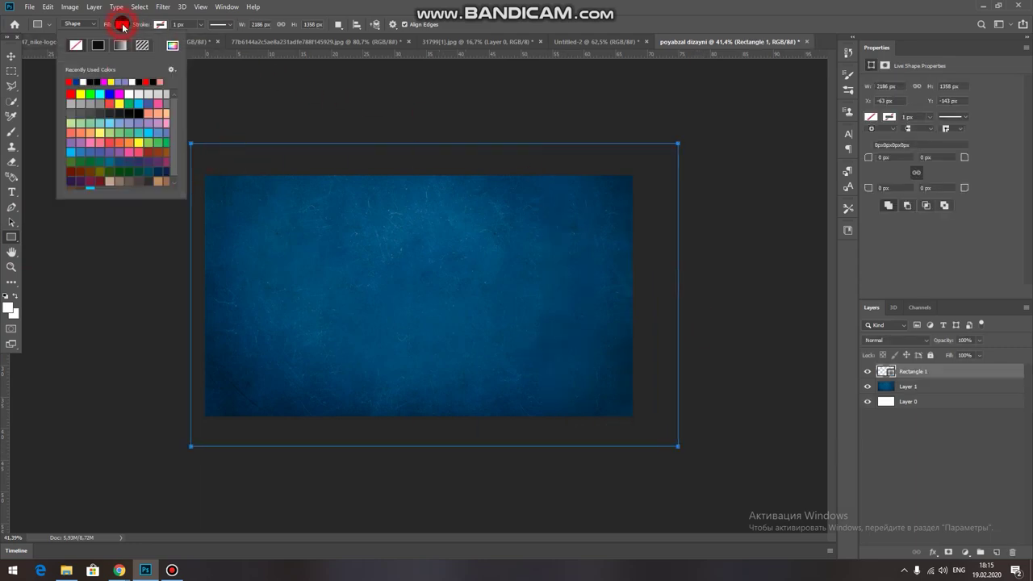
pyautogui.click(109, 83)
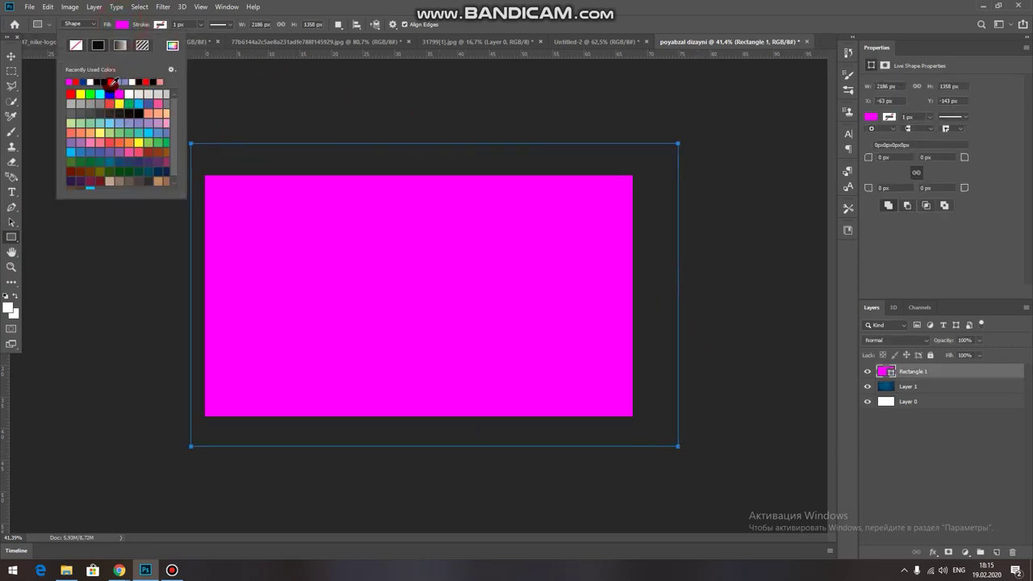
pyautogui.click(11, 55)
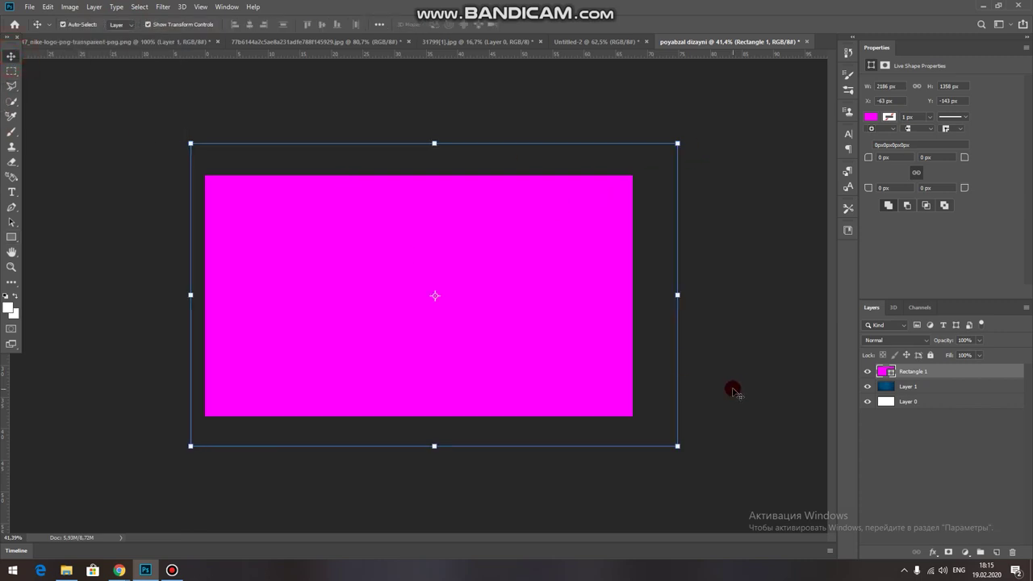
pyautogui.click(977, 340)
pyautogui.moveTo(954, 352)
pyautogui.mouseDown()
pyautogui.moveTo(935, 357)
pyautogui.moveTo(993, 352)
pyautogui.mouseUp()
pyautogui.click(888, 339)
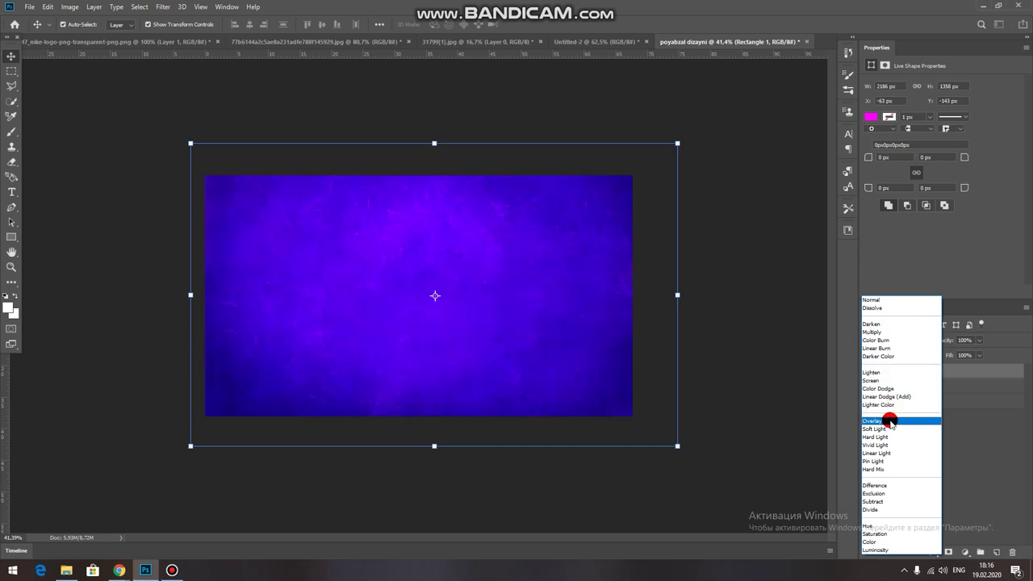
pyautogui.click(889, 421)
pyautogui.click(979, 340)
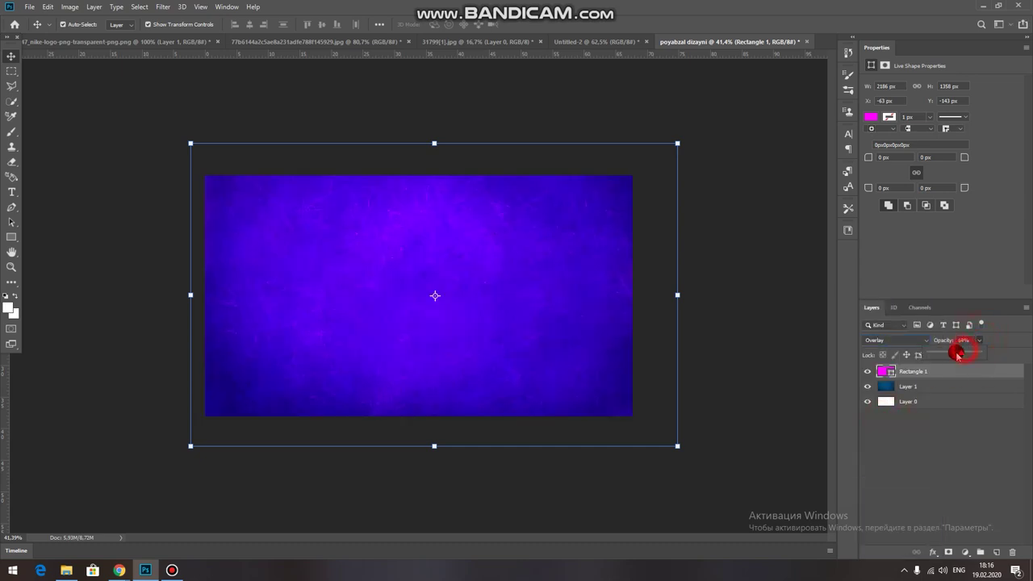
pyautogui.click(961, 430)
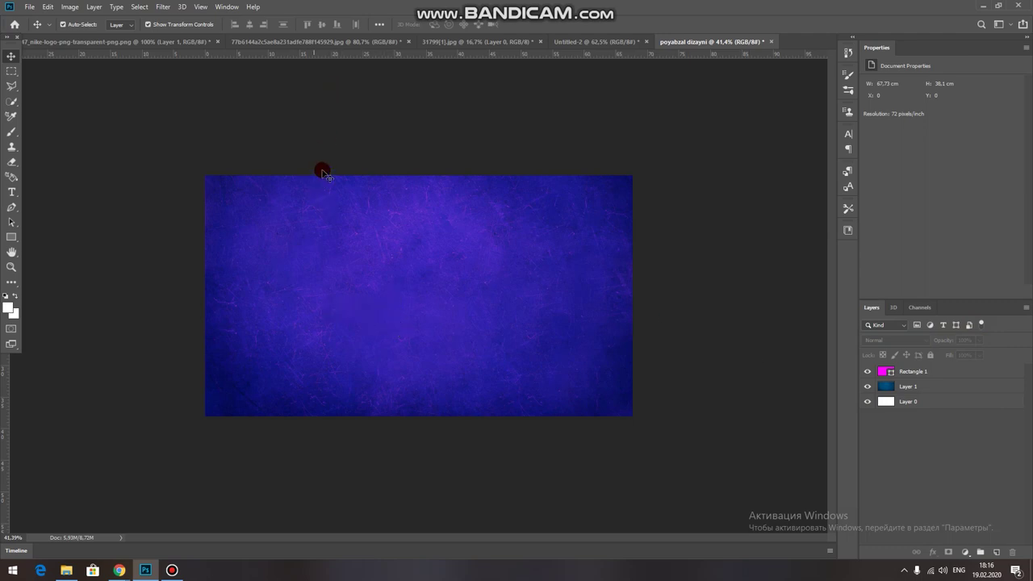
pyautogui.click(297, 46)
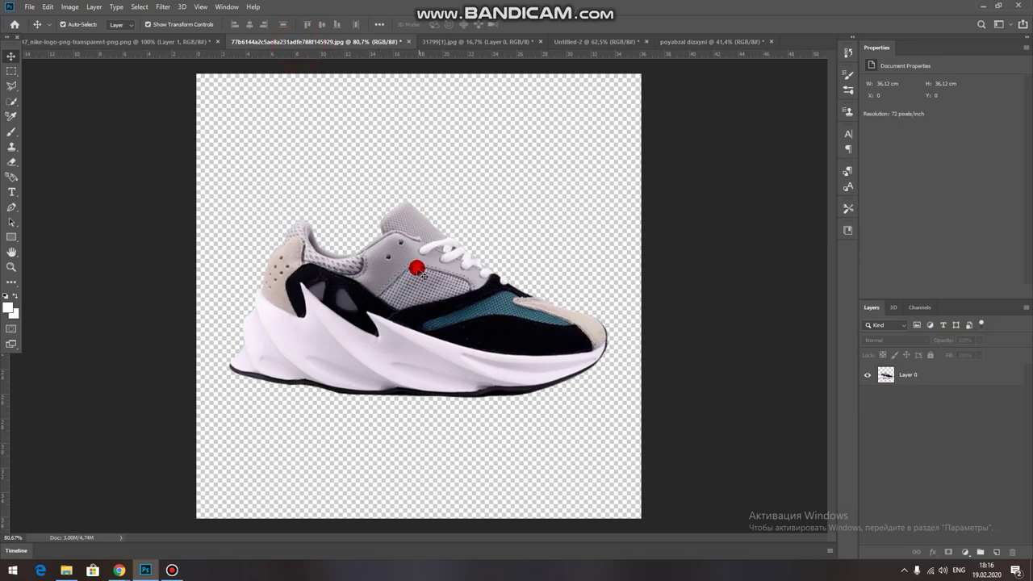
# Bring the sneaker in as Layer 2, tilted slightly and moved right of centre
pyautogui.moveTo(396, 265)
pyautogui.mouseDown()
pyautogui.moveTo(704, 46)
pyautogui.moveTo(680, 46)
pyautogui.moveTo(424, 282)
pyautogui.mouseUp()
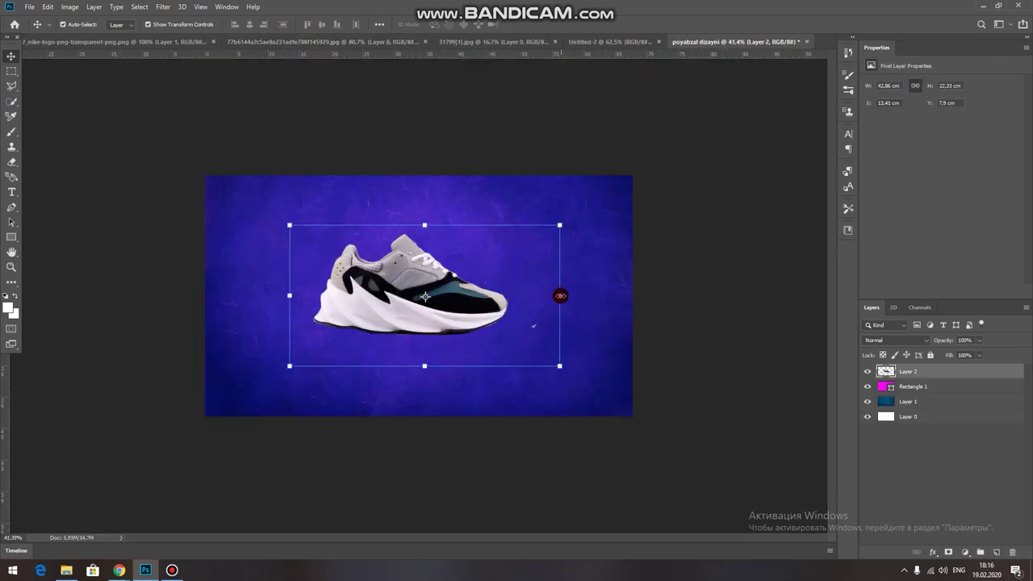
pyautogui.moveTo(568, 221); pyautogui.dragTo(553, 203)
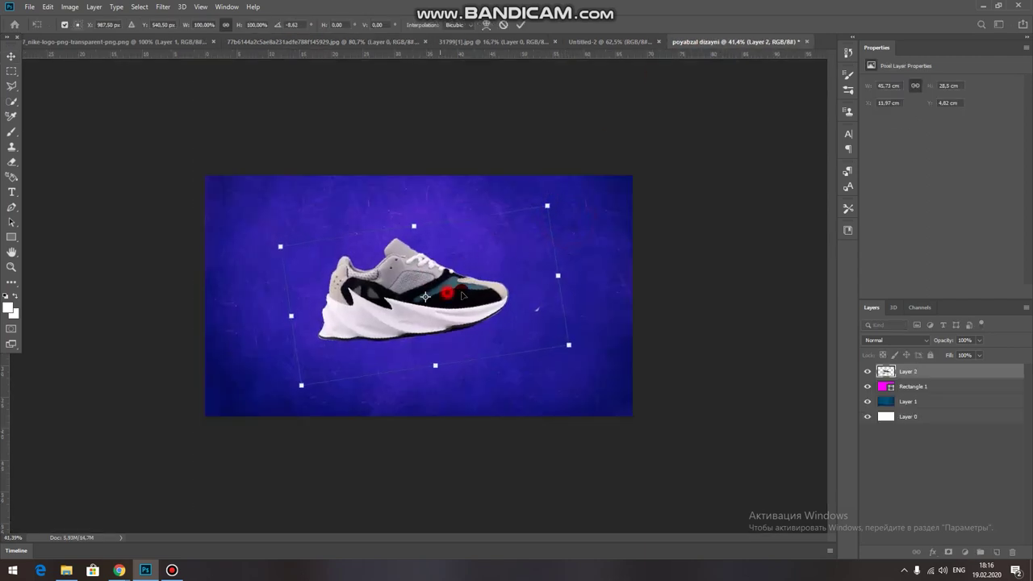
pyautogui.moveTo(445, 267); pyautogui.dragTo(525, 257)
pyautogui.click(511, 117)
pyautogui.click(427, 133)
pyautogui.click(11, 236)
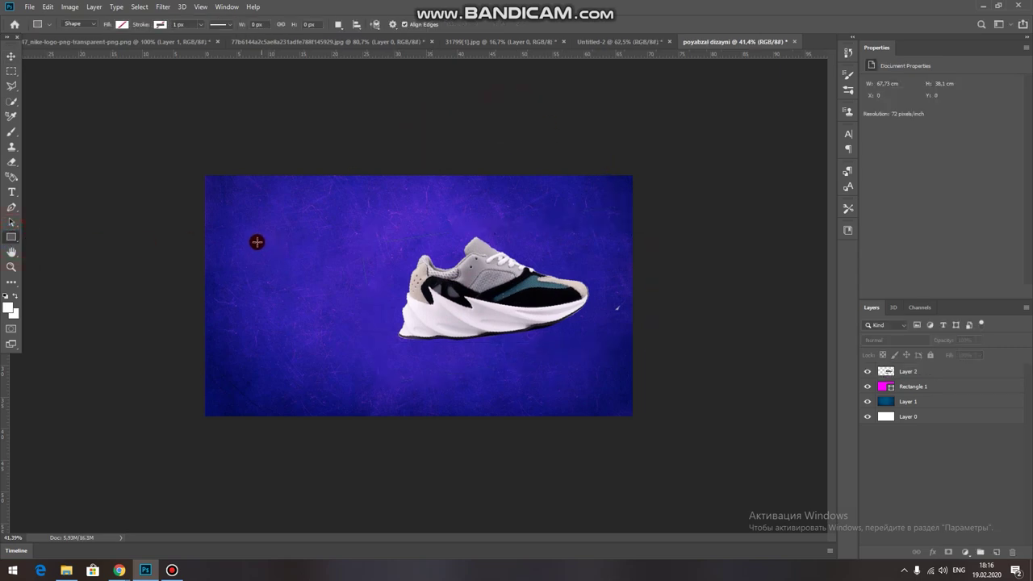
# Draw a large rectangle across the banner's left and centre
pyautogui.moveTo(246, 221)
pyautogui.mouseDown()
pyautogui.moveTo(579, 365)
pyautogui.moveTo(543, 369)
pyautogui.mouseUp()
pyautogui.click(12, 56)
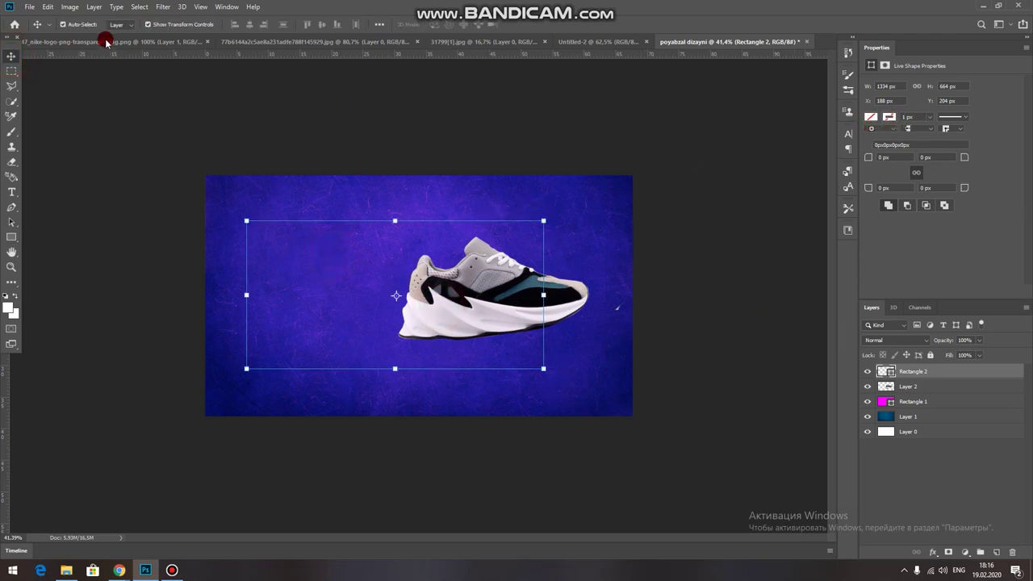
pyautogui.click(891, 207)
pyautogui.click(924, 205)
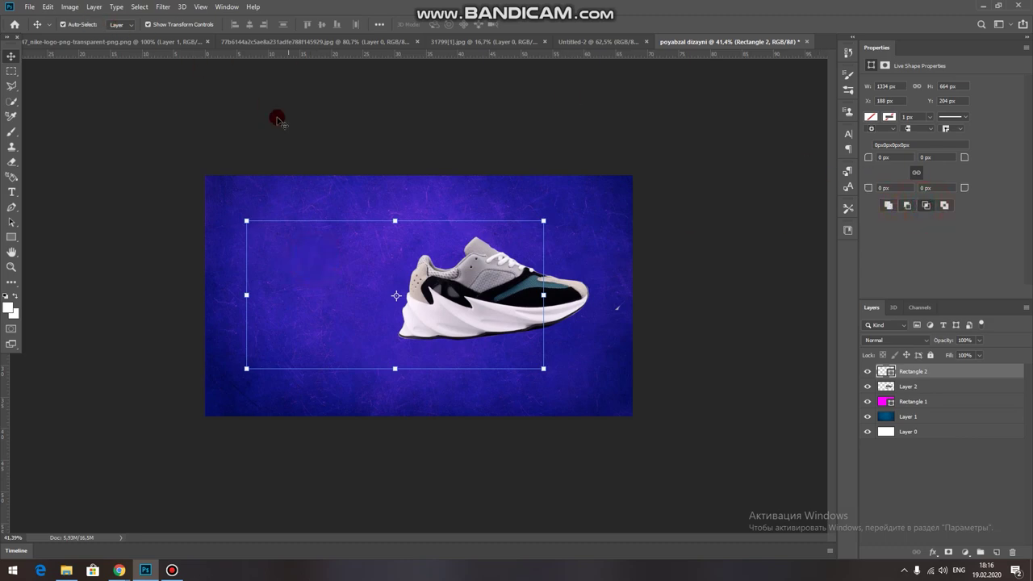
pyautogui.click(12, 236)
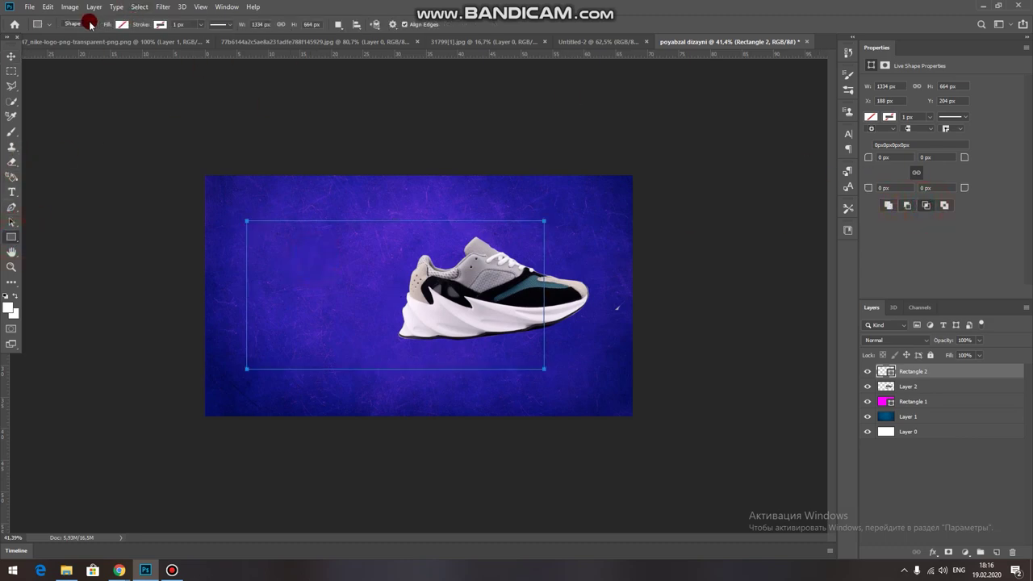
# Fill the rectangle solid black and nudge it slightly down
pyautogui.click(119, 26)
pyautogui.click(98, 45)
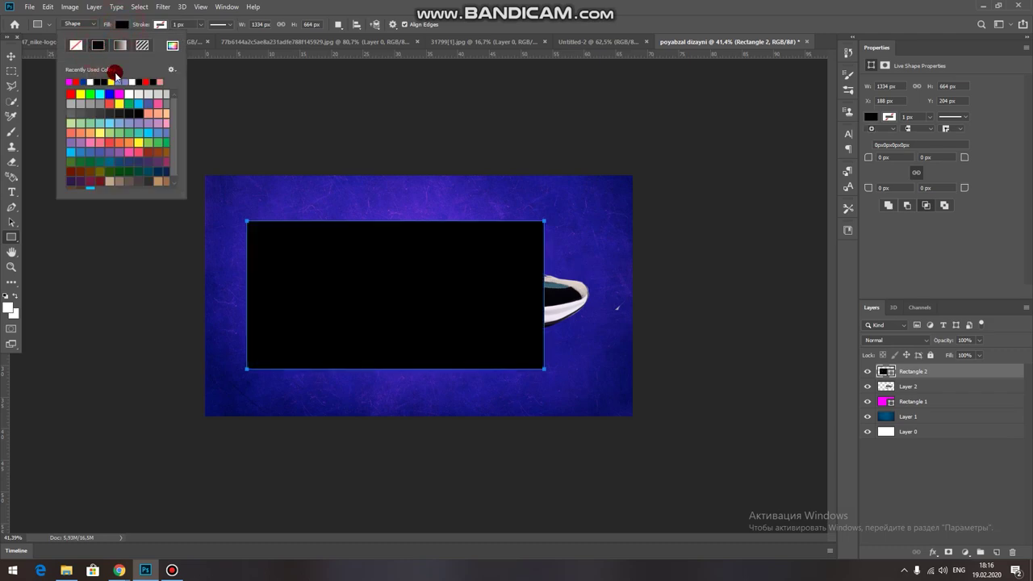
pyautogui.click(10, 57)
pyautogui.click(380, 127)
pyautogui.click(365, 289)
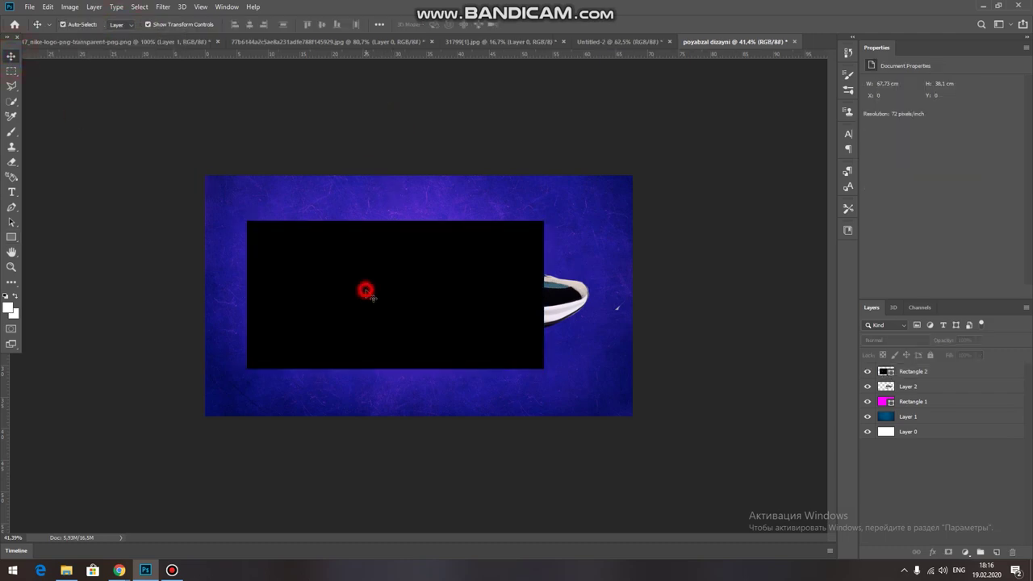
pyautogui.moveTo(366, 292); pyautogui.dragTo(381, 297)
pyautogui.click(346, 101)
pyautogui.click(148, 235)
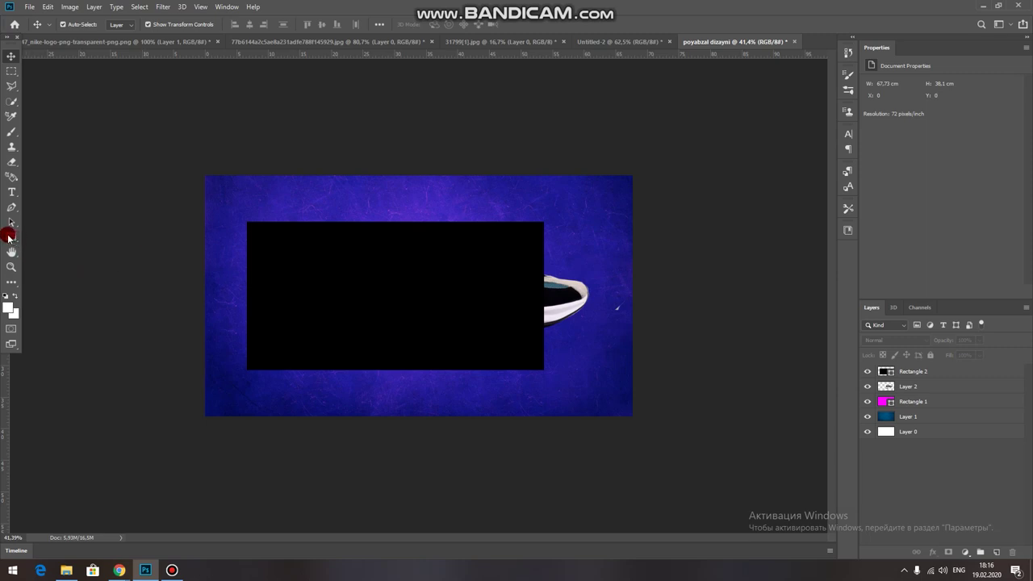
pyautogui.click(11, 237)
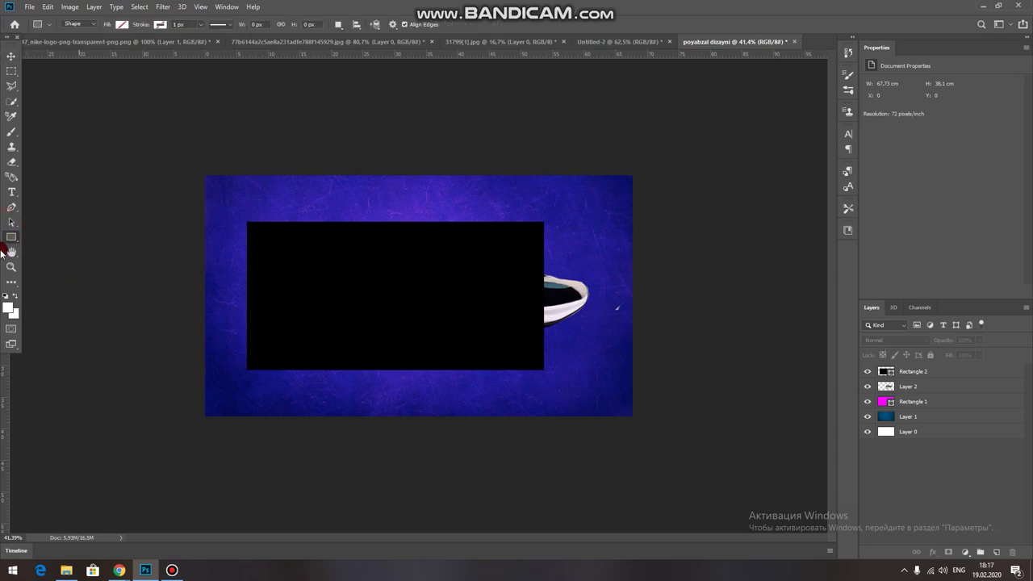
# Draw a tall black rectangle, Rectangle 3, on the banner's right side
pyautogui.click(245, 272)
pyautogui.moveTo(438, 200); pyautogui.dragTo(605, 392)
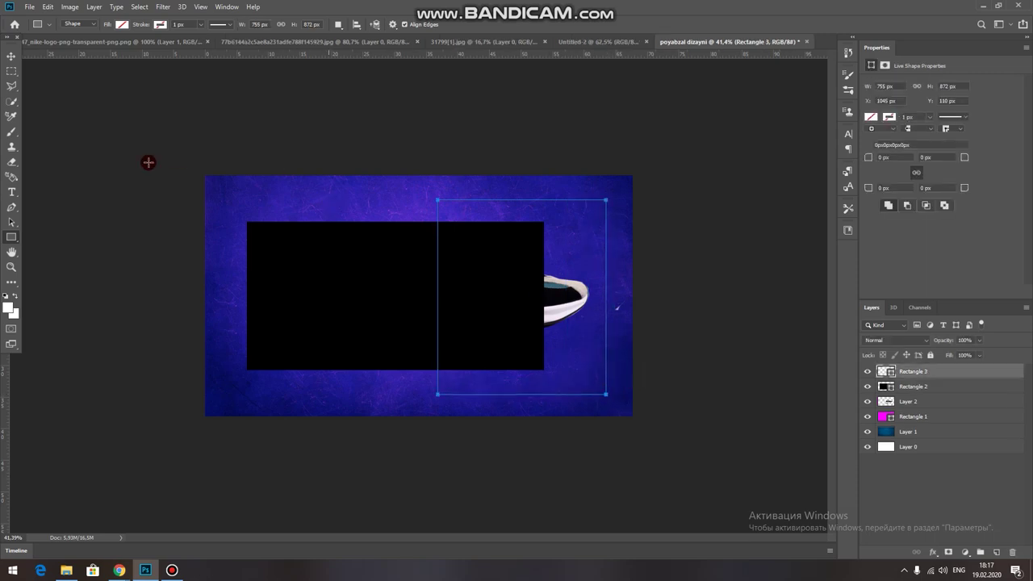
pyautogui.click(119, 24)
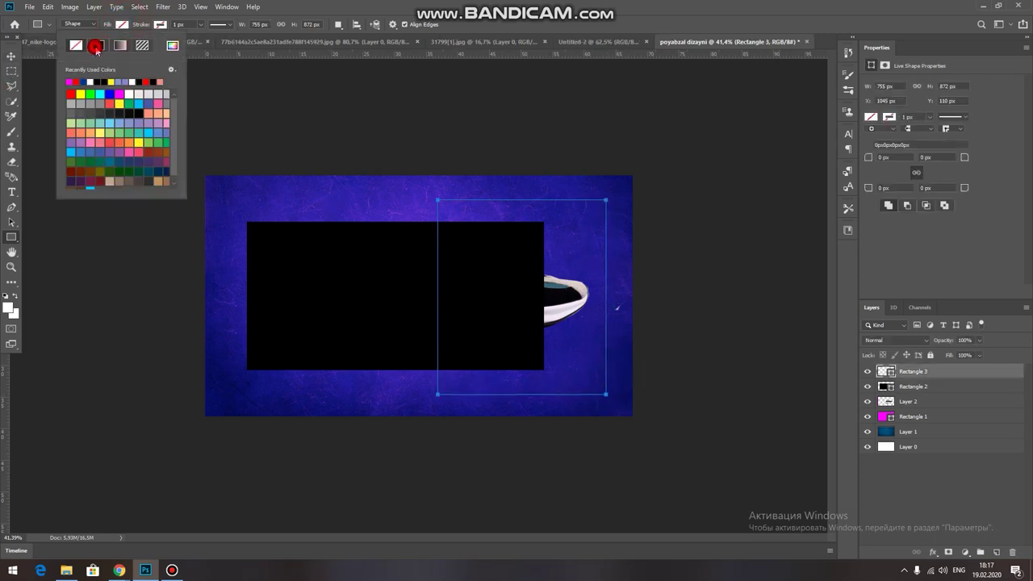
pyautogui.click(96, 46)
pyautogui.click(11, 55)
pyautogui.moveTo(490, 233); pyautogui.dragTo(487, 230)
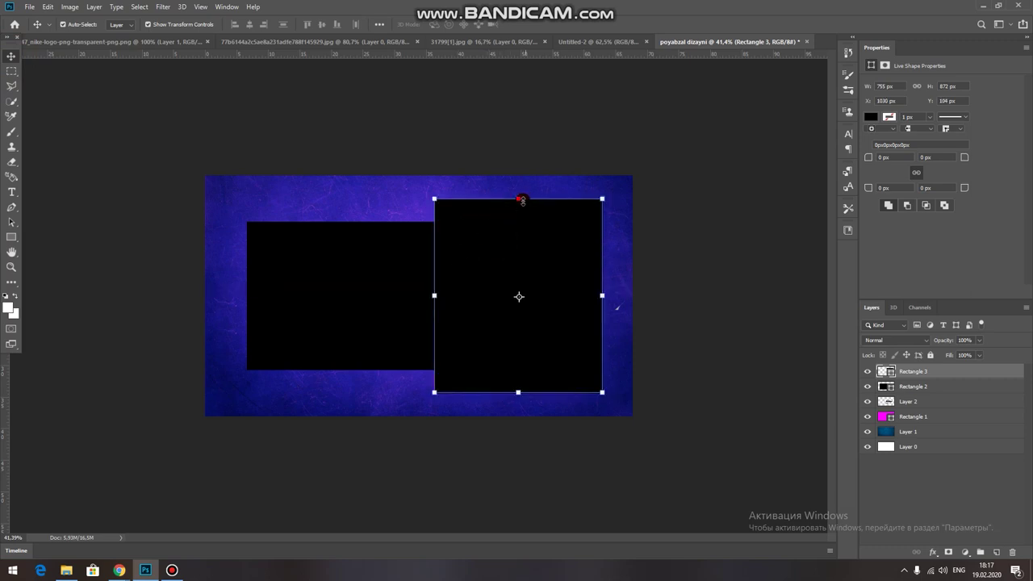
# Stretch Rectangle 3 slightly taller and wider, then commit the transform
pyautogui.moveTo(518, 392); pyautogui.dragTo(518, 395)
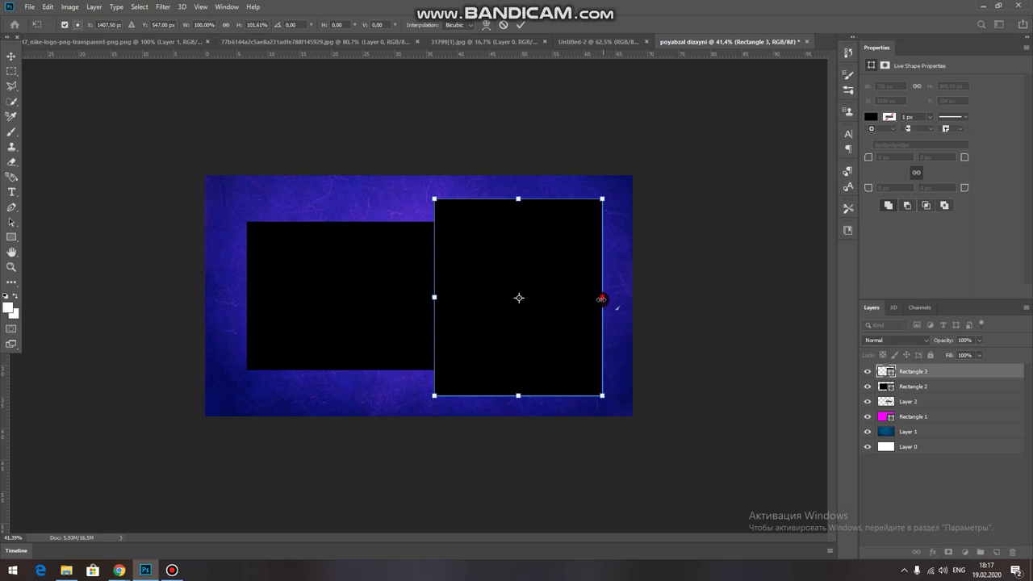
pyautogui.moveTo(601, 299); pyautogui.dragTo(608, 297)
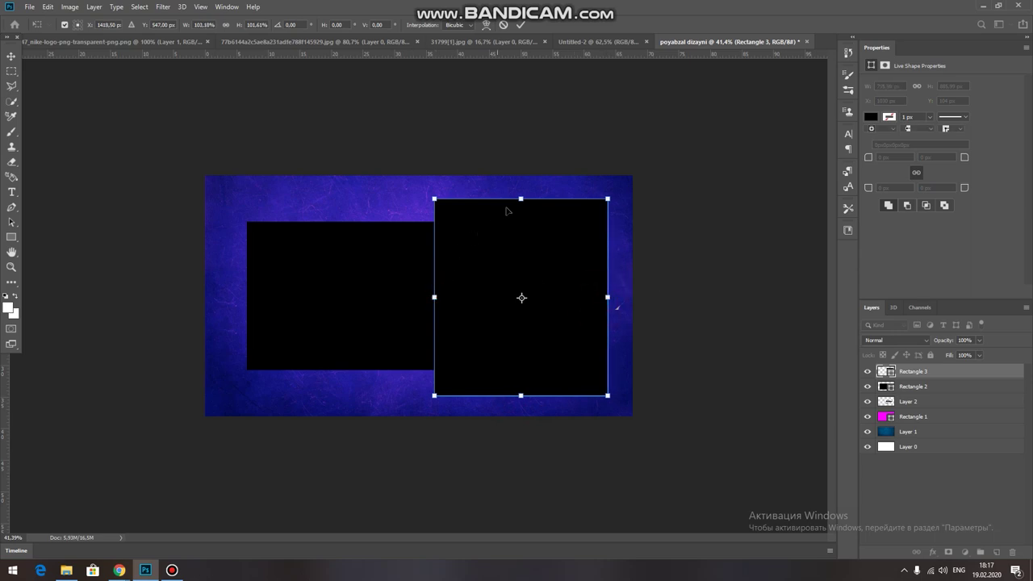
pyautogui.moveTo(522, 197); pyautogui.dragTo(522, 198)
pyautogui.moveTo(510, 255); pyautogui.dragTo(526, 243)
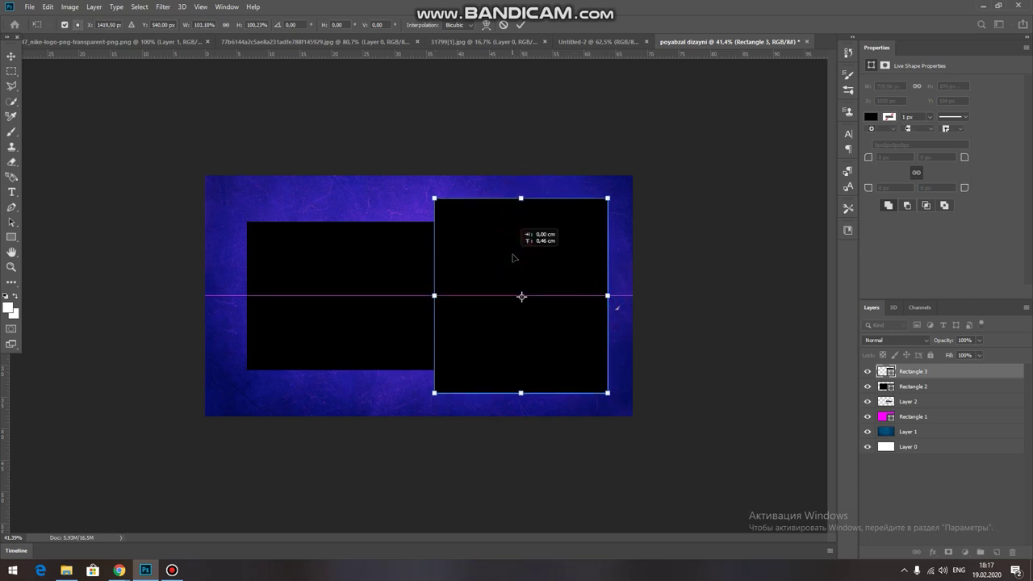
pyautogui.click(520, 24)
pyautogui.click(535, 96)
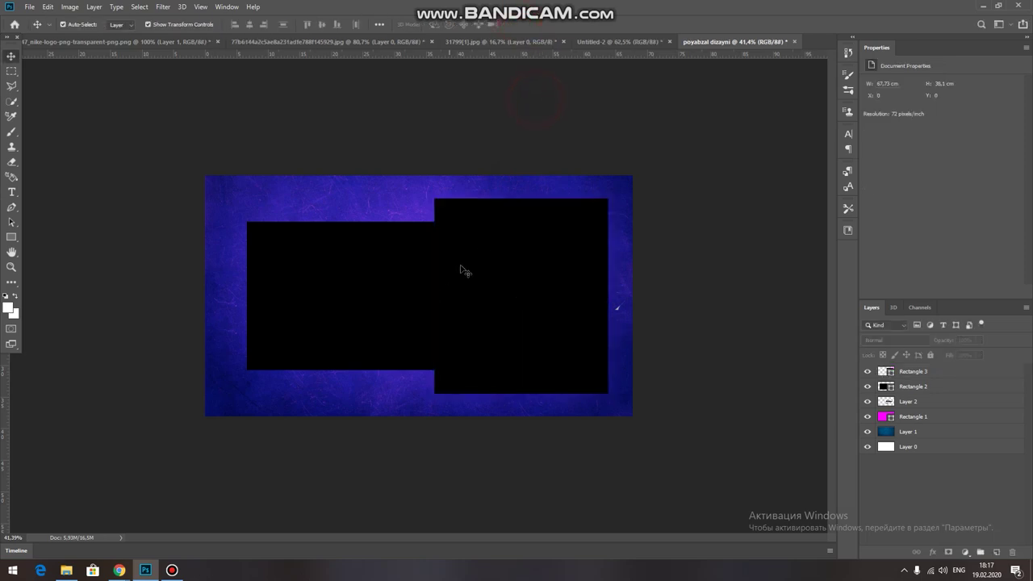
pyautogui.click(384, 271)
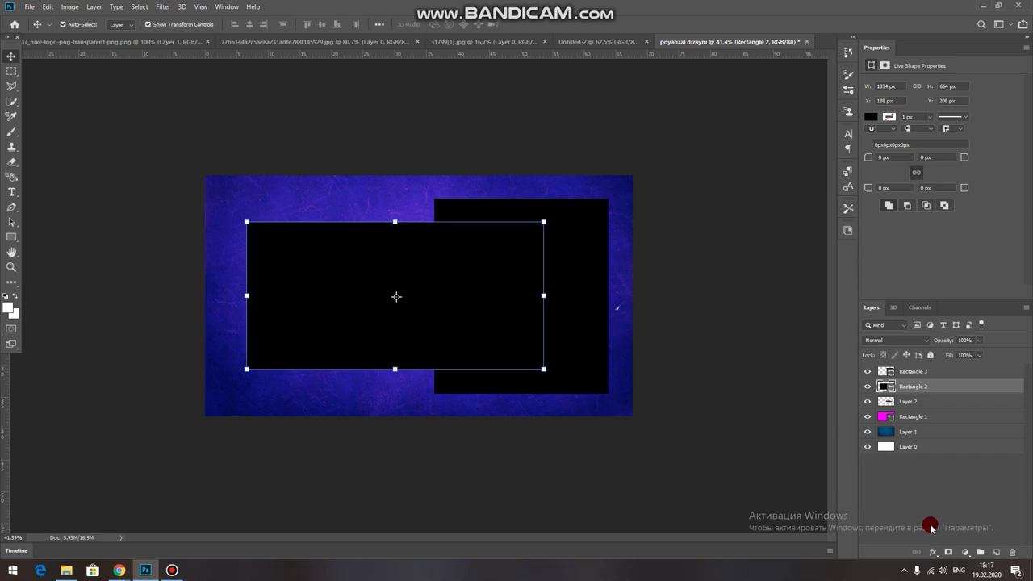
# Give Rectangle 2 a cyan (#00baff) Drop Shadow glow
pyautogui.click(934, 552)
pyautogui.click(937, 547)
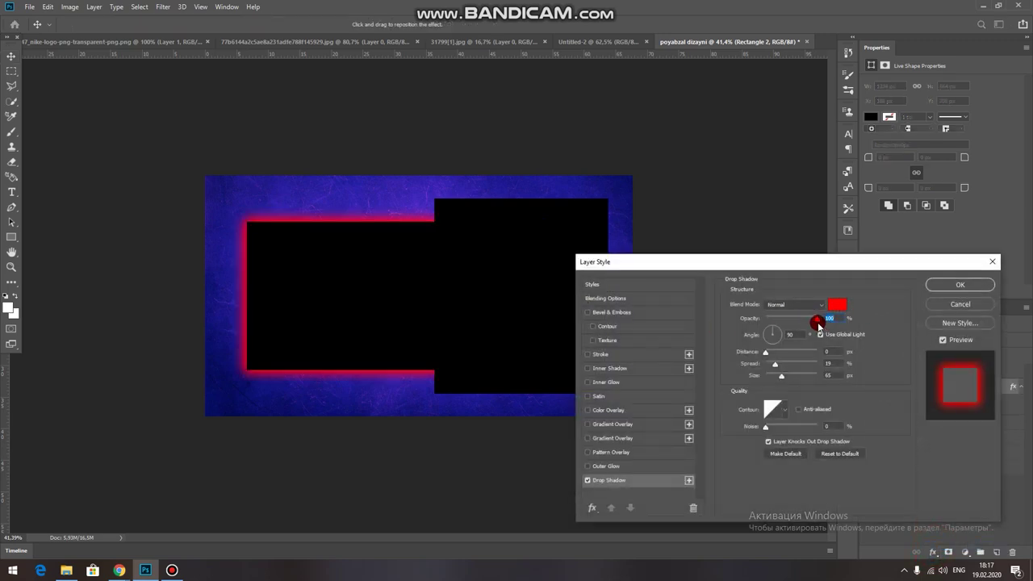
pyautogui.click(839, 305)
pyautogui.moveTo(818, 296); pyautogui.dragTo(819, 312)
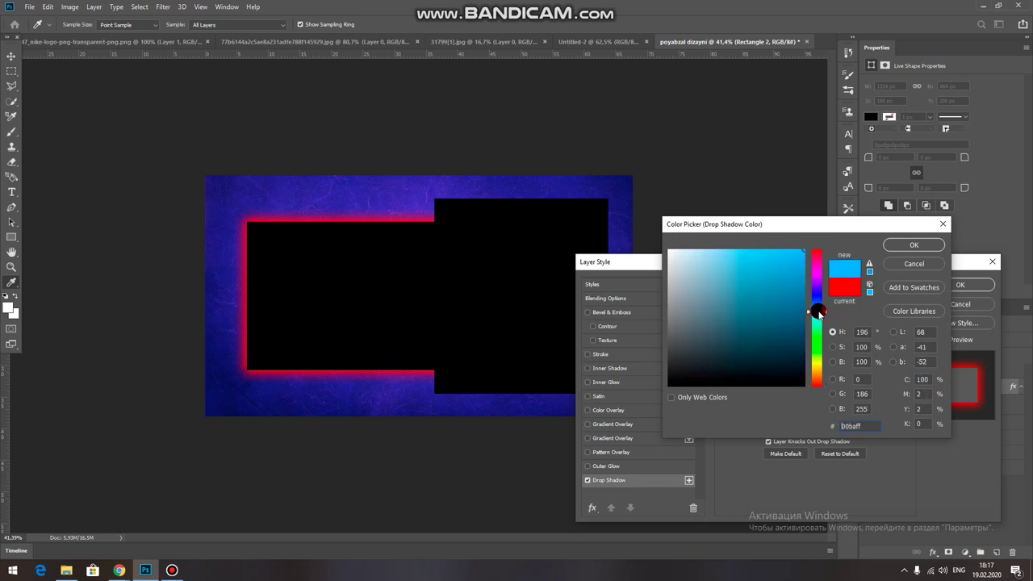
pyautogui.click(910, 246)
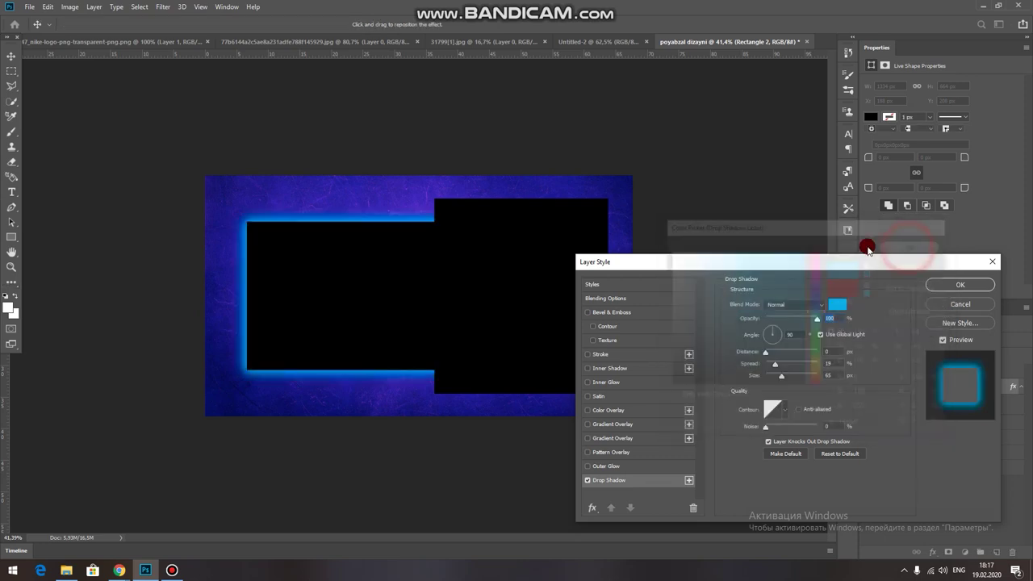
pyautogui.click(942, 284)
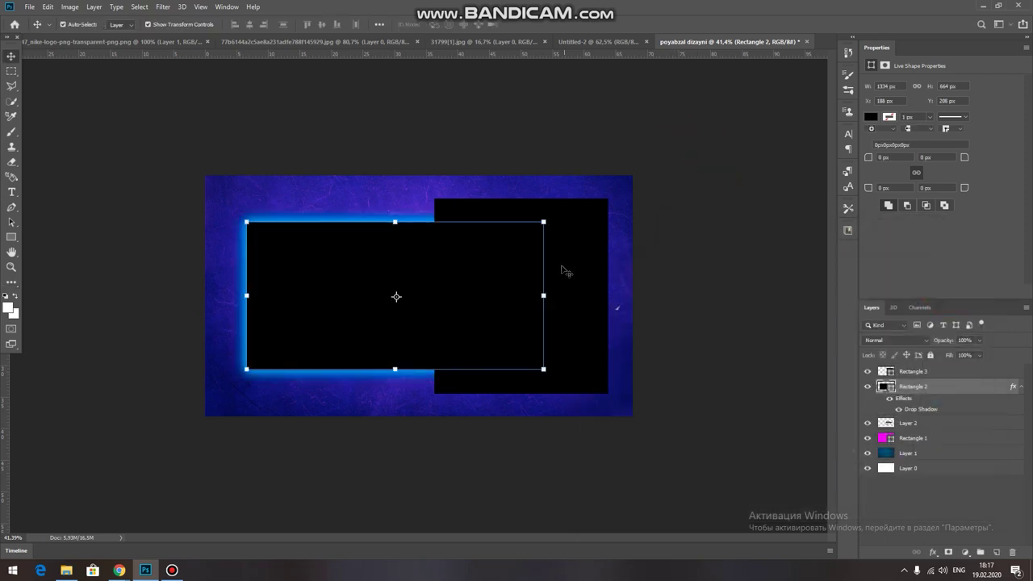
pyautogui.click(566, 268)
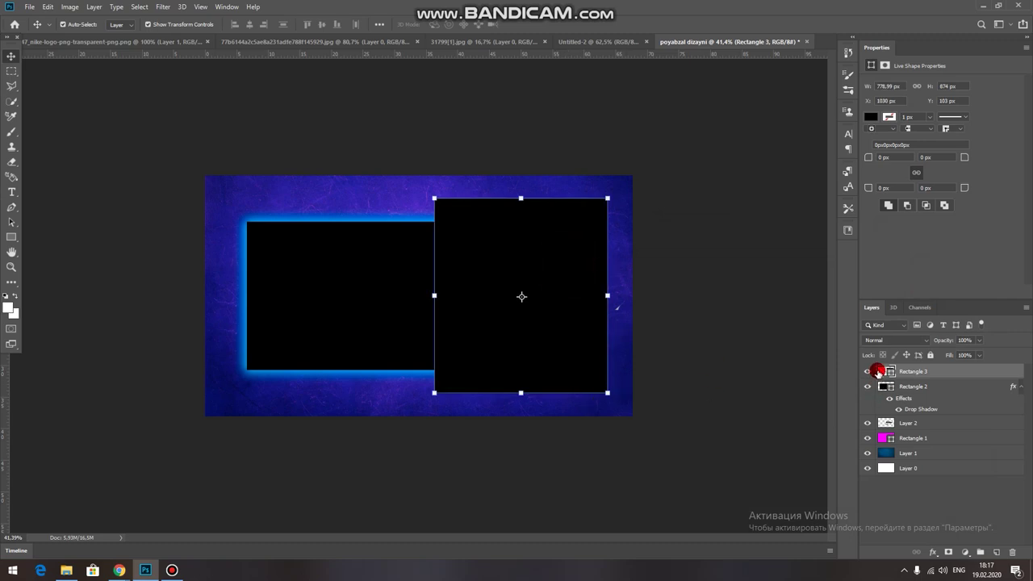
# Add a Gradient Overlay effect to Rectangle 3 from the fx menu
pyautogui.click(970, 554)
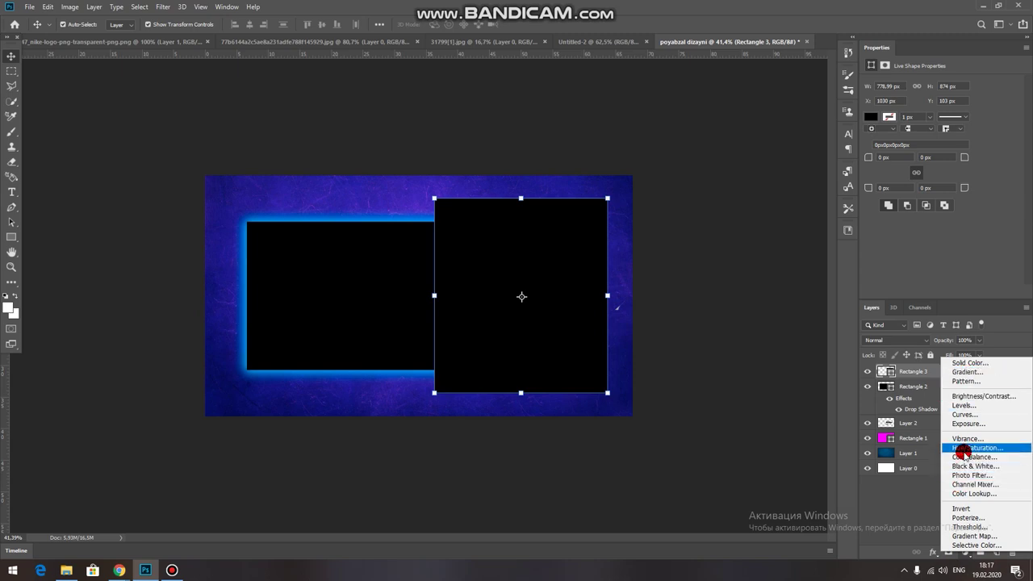
pyautogui.click(934, 555)
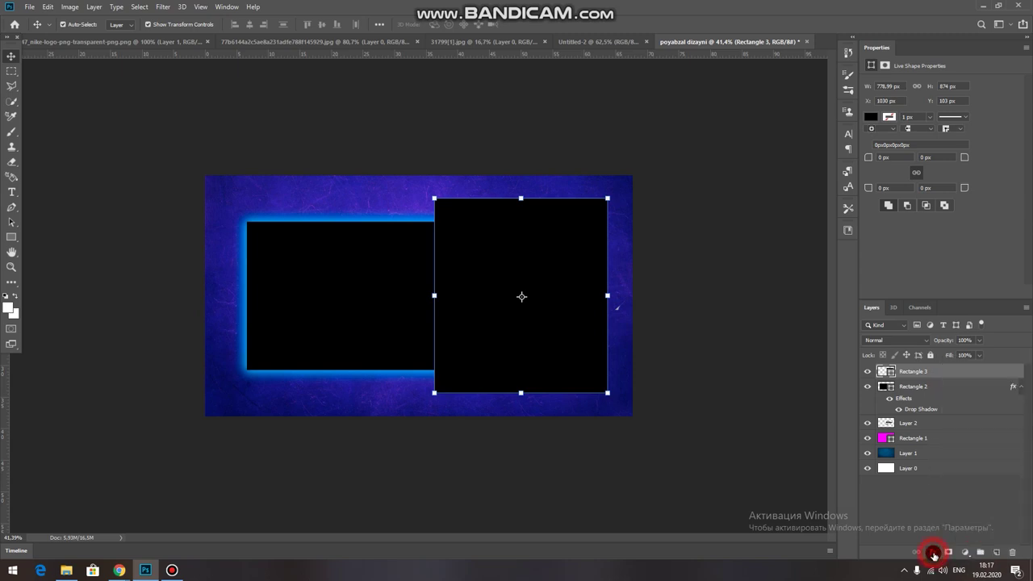
pyautogui.moveTo(936, 555); pyautogui.dragTo(944, 525)
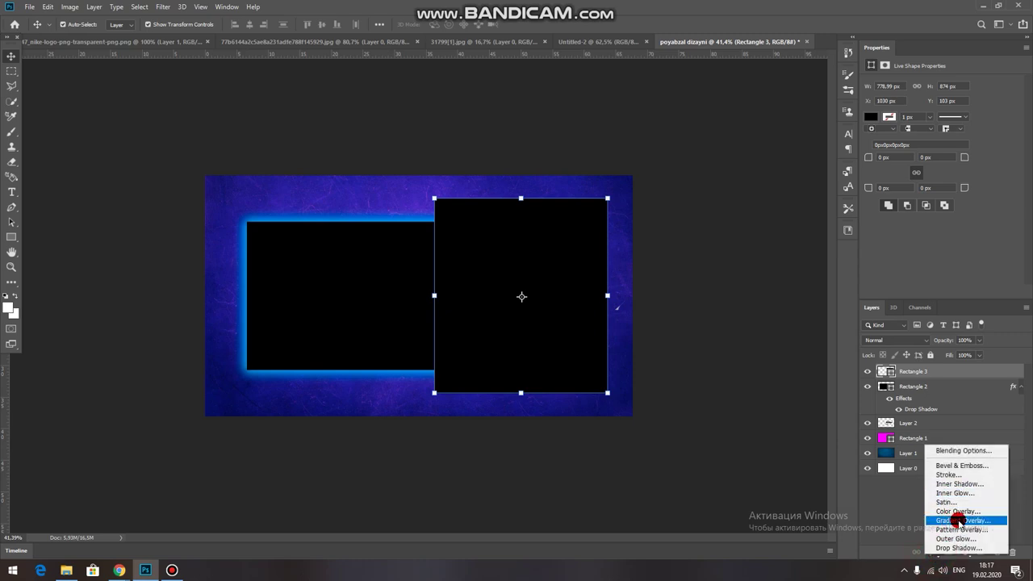
pyautogui.click(957, 520)
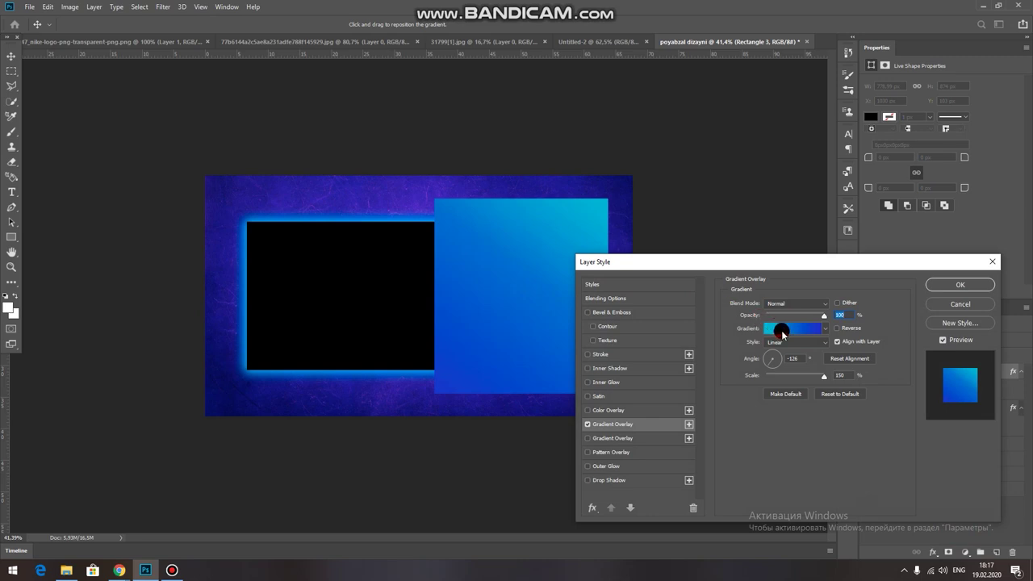
pyautogui.click(781, 329)
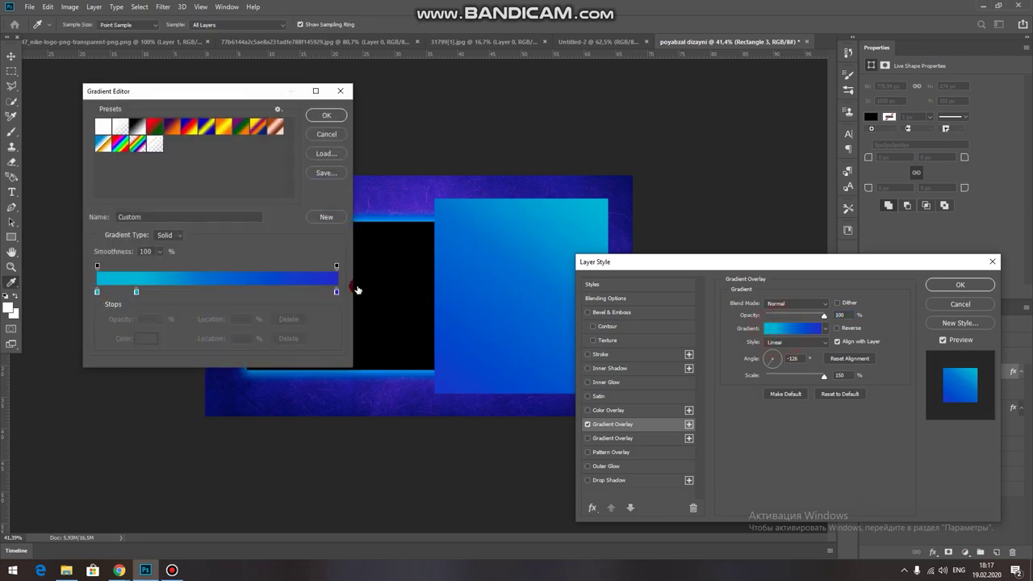
# Set the gradient's left stop to bright cyan and right stop to deep blue
pyautogui.click(97, 296)
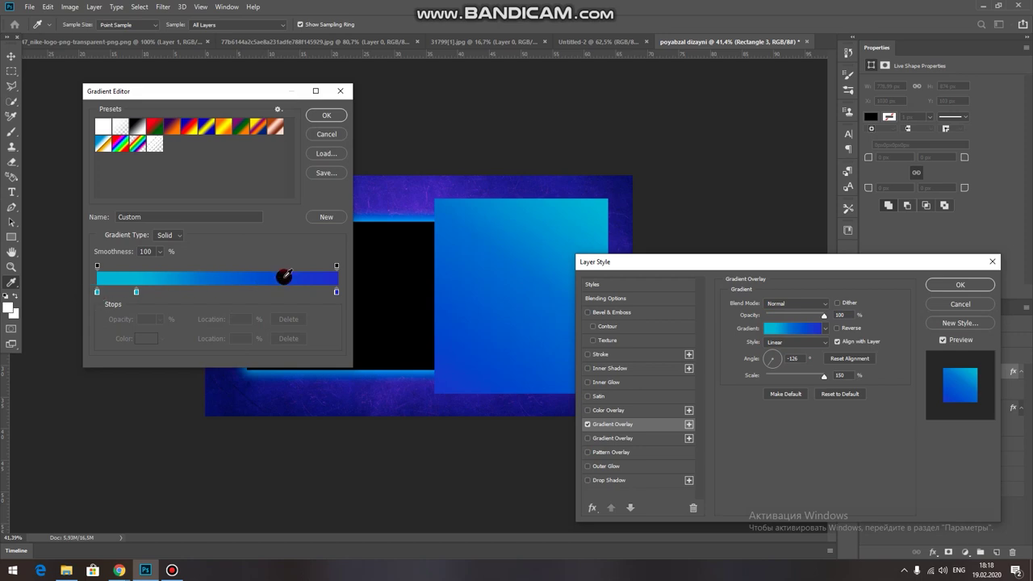
pyautogui.doubleClick(97, 291)
pyautogui.moveTo(781, 274); pyautogui.dragTo(790, 261)
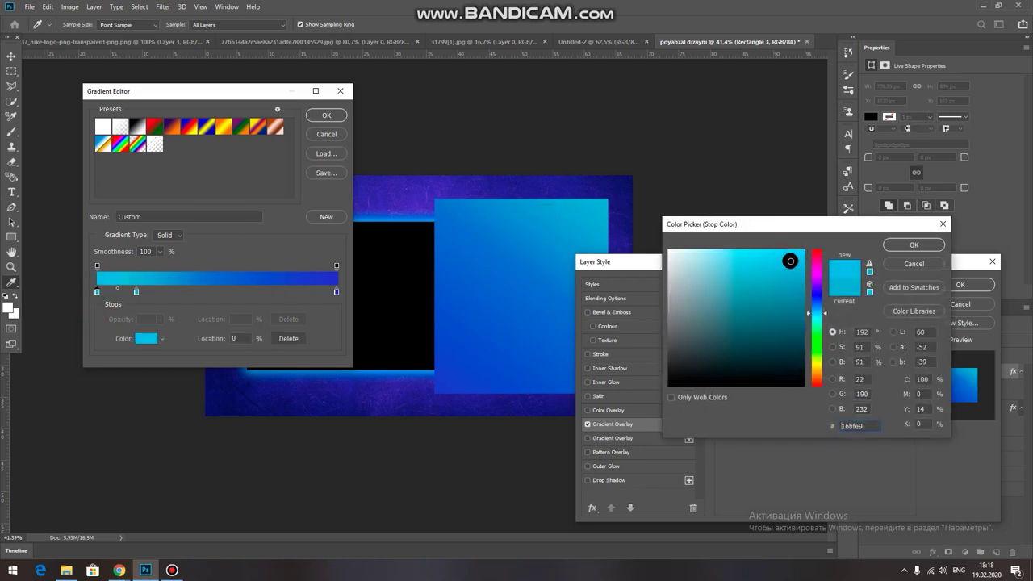
pyautogui.click(913, 245)
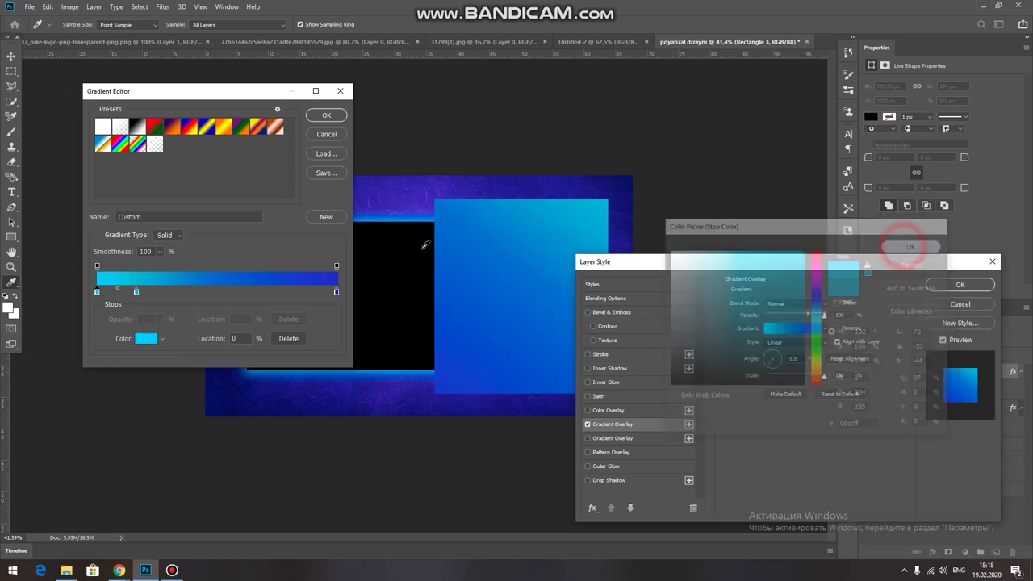
pyautogui.doubleClick(337, 292)
pyautogui.moveTo(777, 276)
pyautogui.mouseDown()
pyautogui.moveTo(796, 276)
pyautogui.moveTo(781, 308)
pyautogui.moveTo(768, 309)
pyautogui.moveTo(775, 314)
pyautogui.mouseUp()
pyautogui.click(903, 246)
# Move a stop to 62%, add another near the cyan end, and set the angle to -130°
pyautogui.click(200, 293)
pyautogui.moveTo(200, 292)
pyautogui.mouseDown()
pyautogui.moveTo(261, 288)
pyautogui.moveTo(165, 293)
pyautogui.moveTo(194, 289)
pyautogui.moveTo(292, 339)
pyautogui.mouseUp()
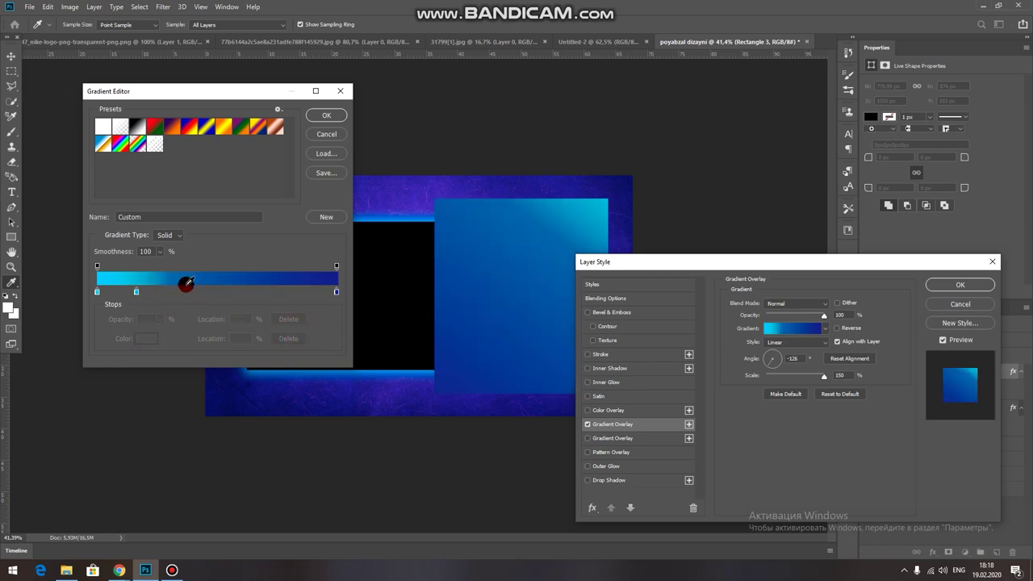
pyautogui.moveTo(136, 296); pyautogui.dragTo(211, 292)
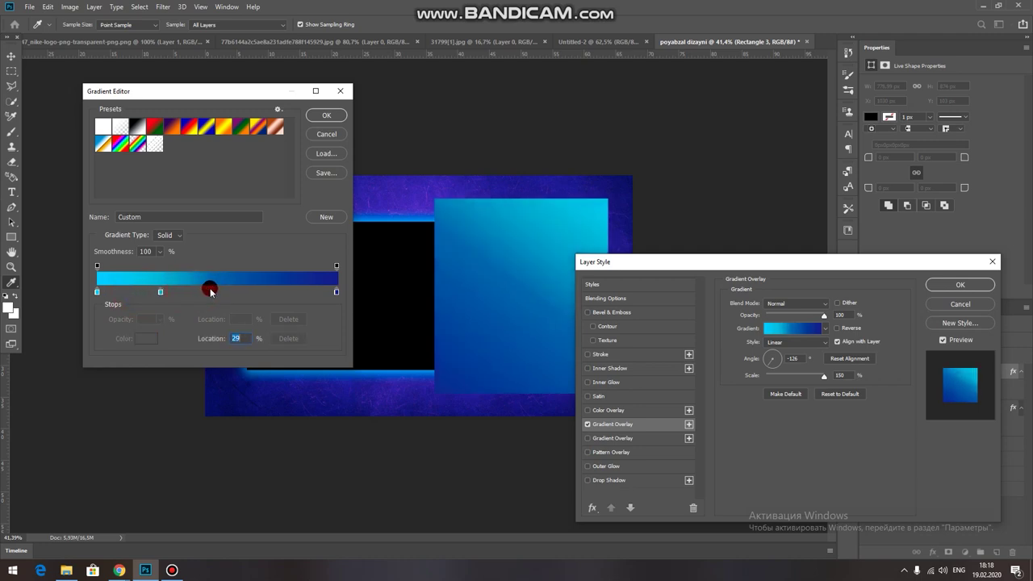
pyautogui.click(326, 115)
pyautogui.moveTo(767, 361); pyautogui.dragTo(778, 358)
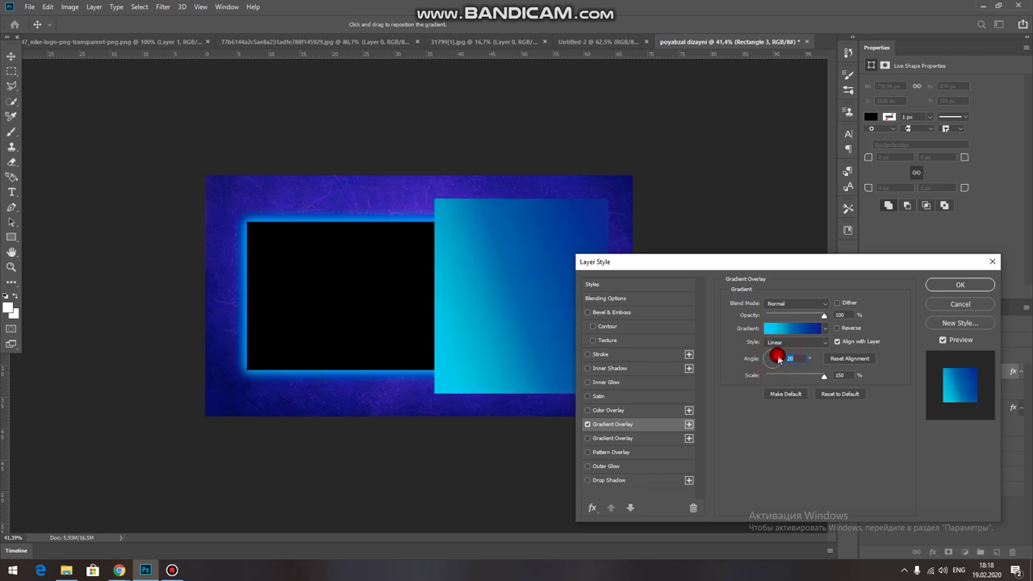
pyautogui.moveTo(778, 360)
pyautogui.mouseDown()
pyautogui.moveTo(771, 368)
pyautogui.moveTo(759, 355)
pyautogui.mouseUp()
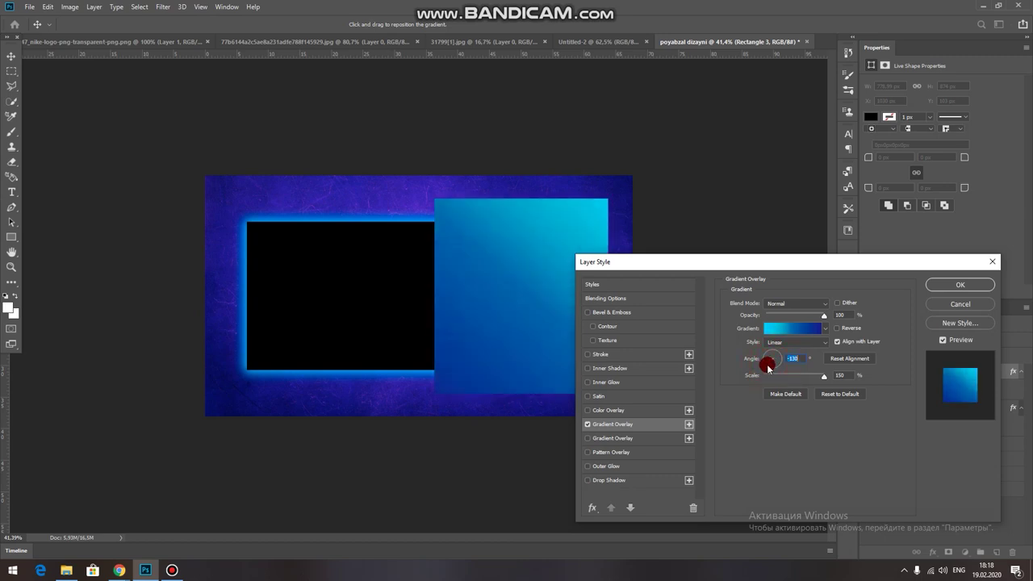
pyautogui.click(950, 284)
# Select Rectangle 2 and Rectangle 3 and group them with Ctrl+G
pyautogui.click(702, 192)
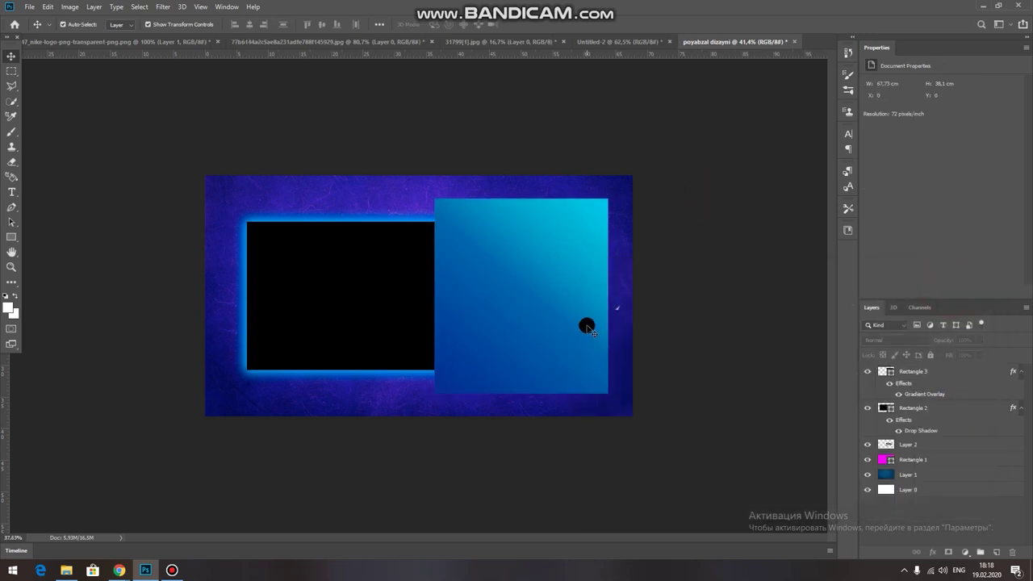
pyautogui.scroll(-2, 587, 326)
pyautogui.scroll(3, 588, 323)
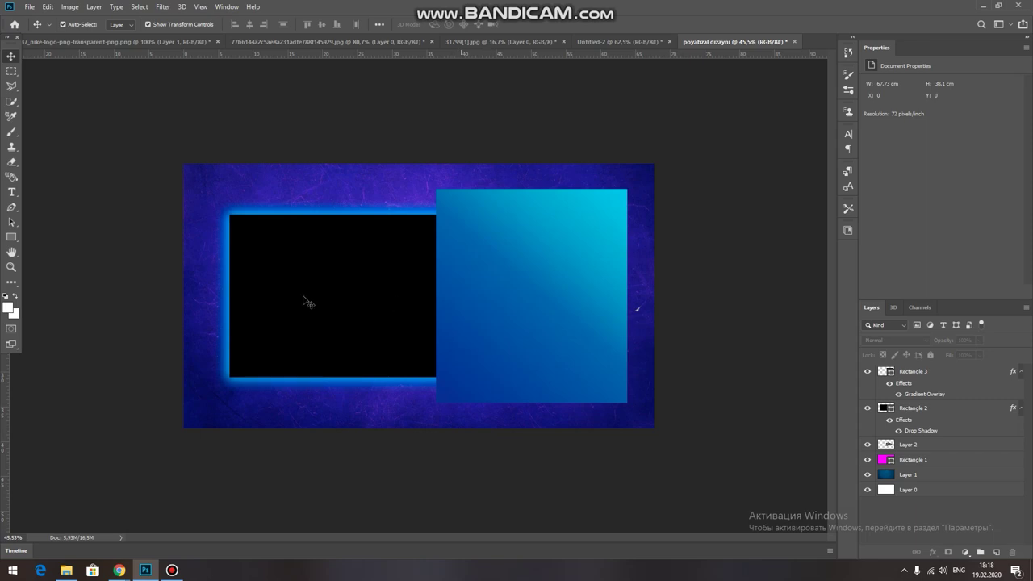
pyautogui.click(922, 378)
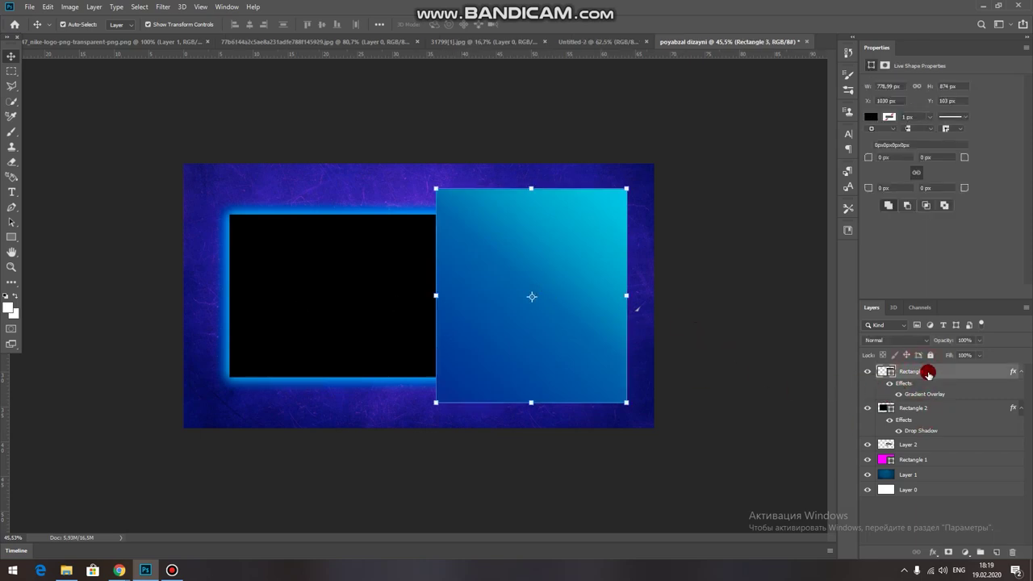
pyautogui.click(930, 410)
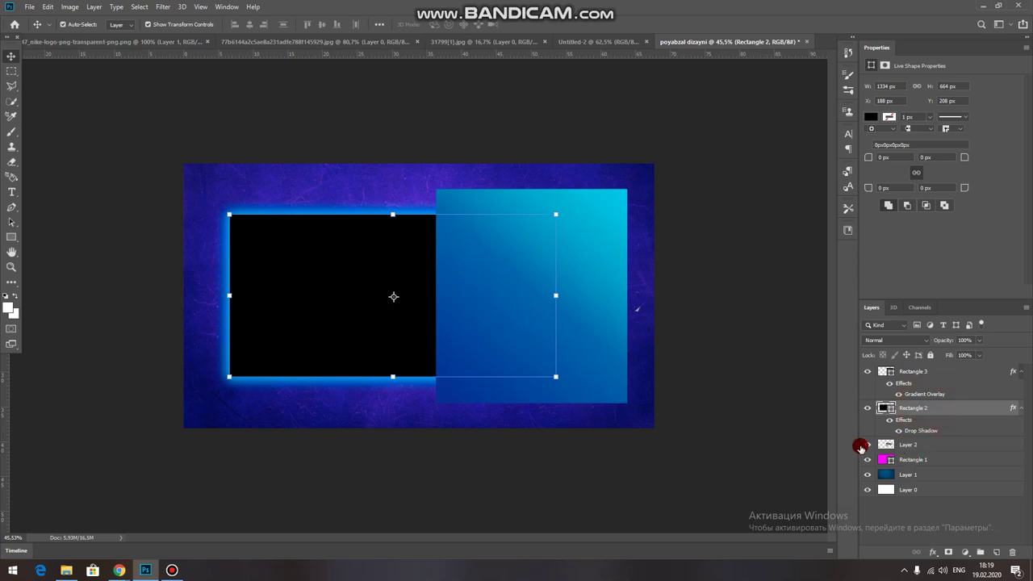
pyautogui.click(915, 451)
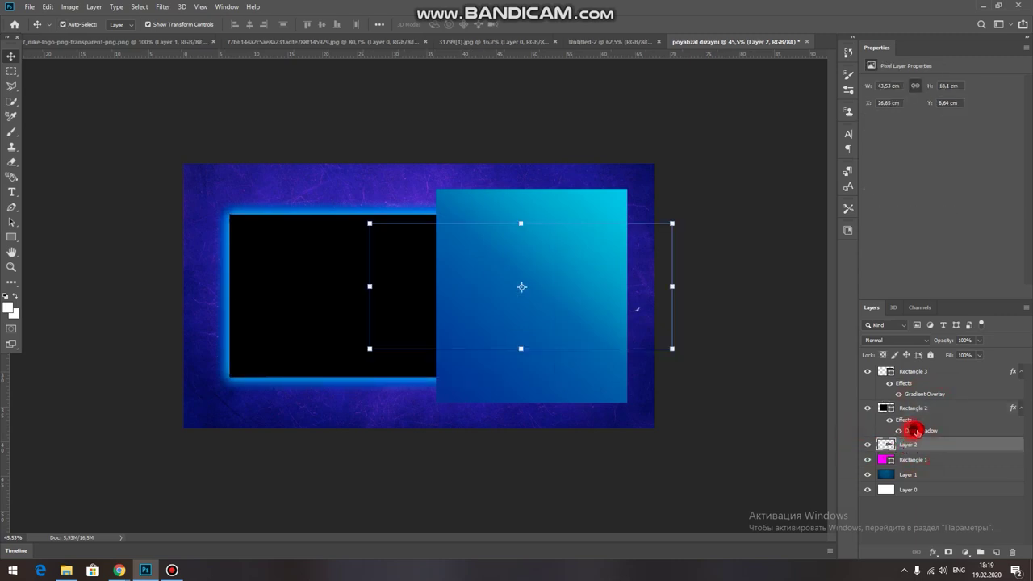
pyautogui.click(915, 428)
pyautogui.keyDown('shift'); pyautogui.click(907, 372); pyautogui.keyUp('shift')
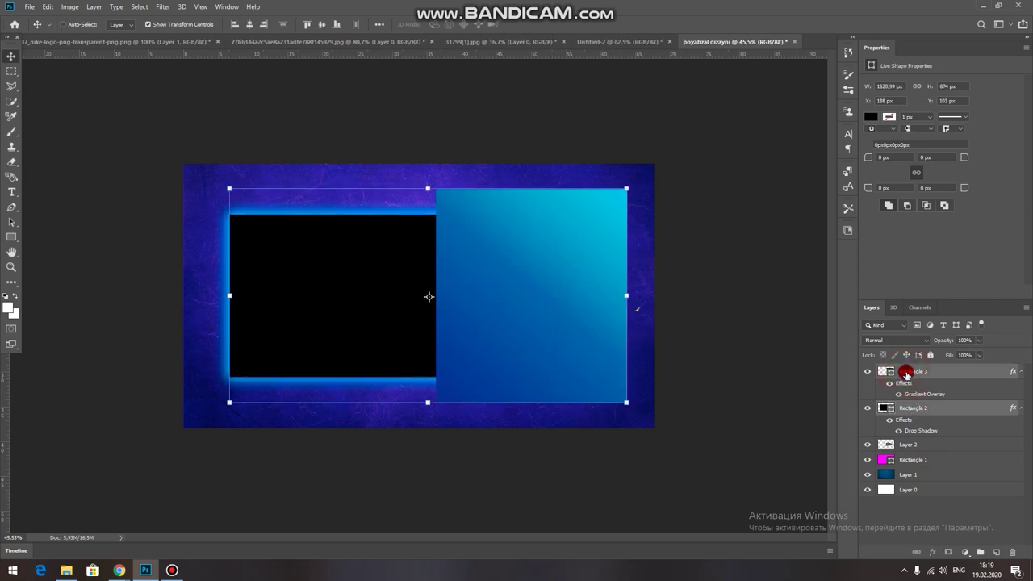
pyautogui.hotkey('ctrl', 'g')
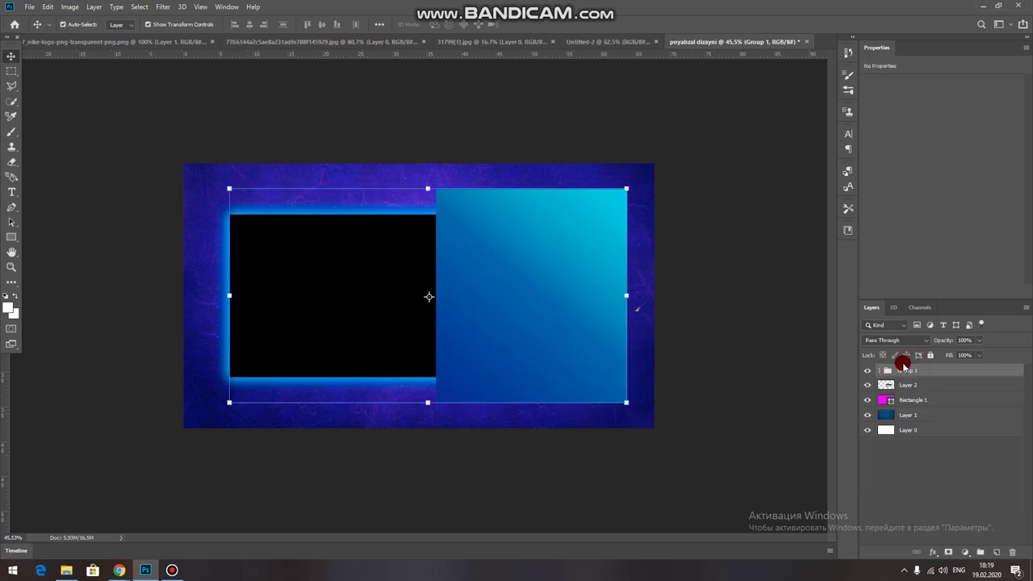
# Select the gradient rectangle inside Group 1
pyautogui.click(797, 376)
pyautogui.click(904, 371)
pyautogui.click(750, 277)
pyautogui.click(519, 265)
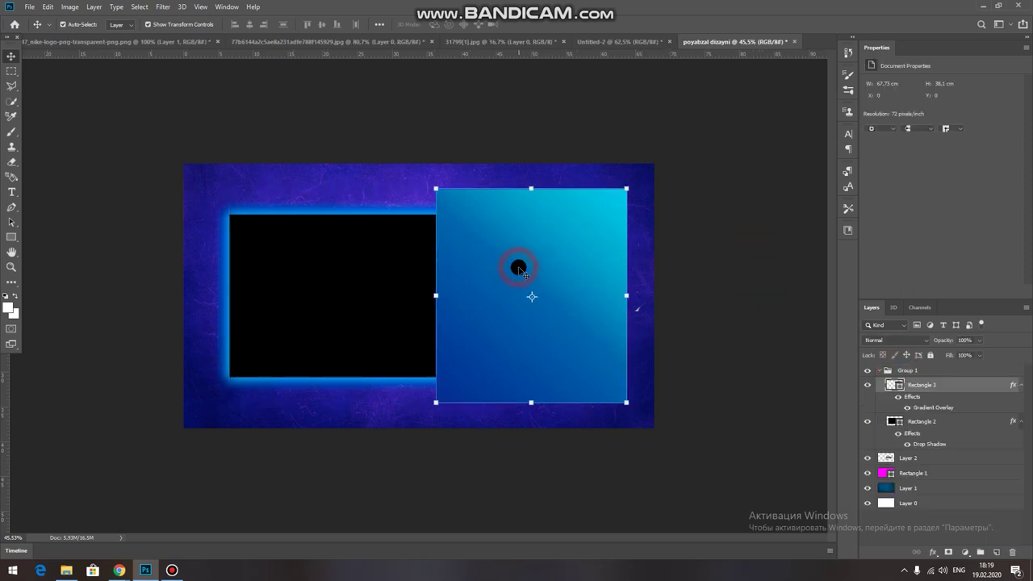
pyautogui.click(11, 236)
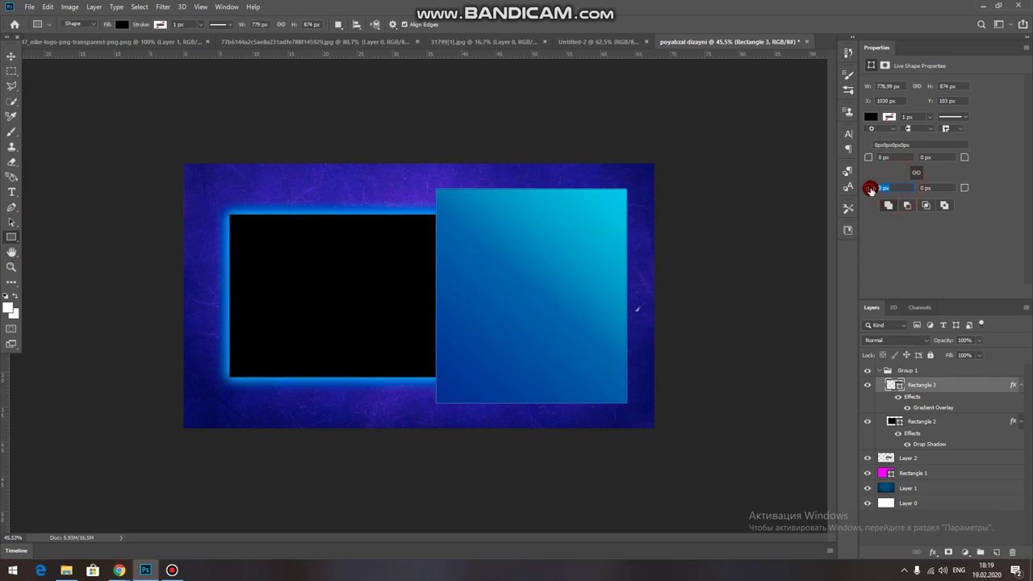
# Try a 25 px corner radius on the gradient square, reset it to 0 px, and add Rectangle 4
pyautogui.write('10')
pyautogui.moveTo(894, 188); pyautogui.dragTo(869, 192)
pyautogui.moveTo(939, 187); pyautogui.dragTo(910, 187)
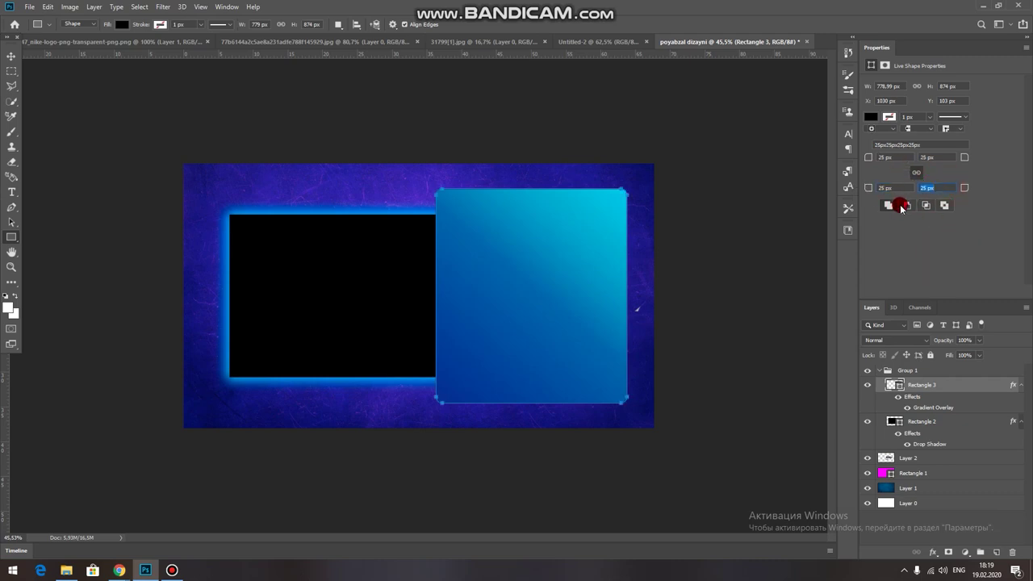
pyautogui.write('0')
pyautogui.press('Return')
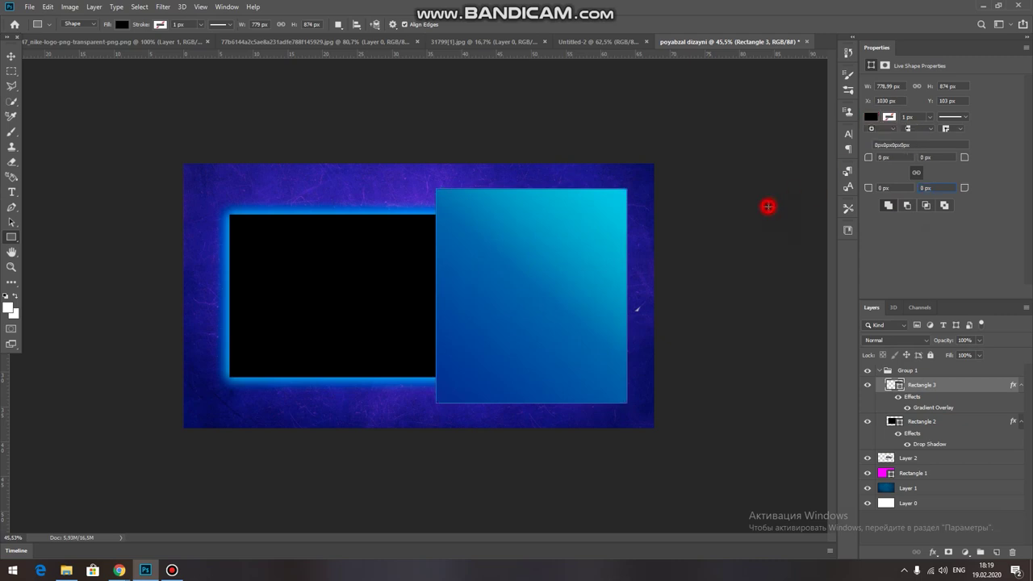
pyautogui.click(767, 207)
pyautogui.click(476, 208)
# Draw a small rectangle inside the blue square and round all its corners to 25 px
pyautogui.click(519, 212)
pyautogui.moveTo(457, 256); pyautogui.dragTo(531, 271)
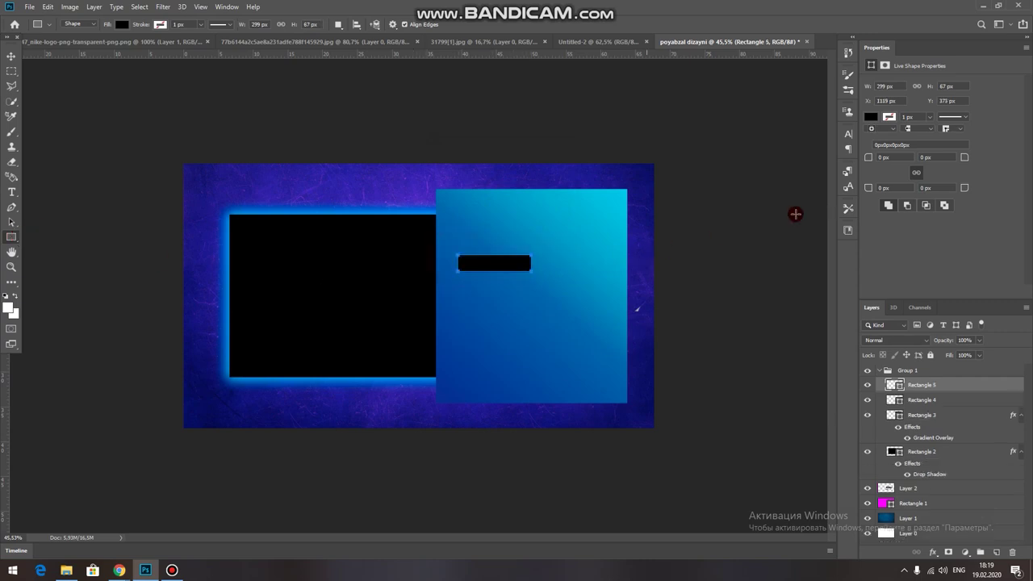
pyautogui.click(906, 207)
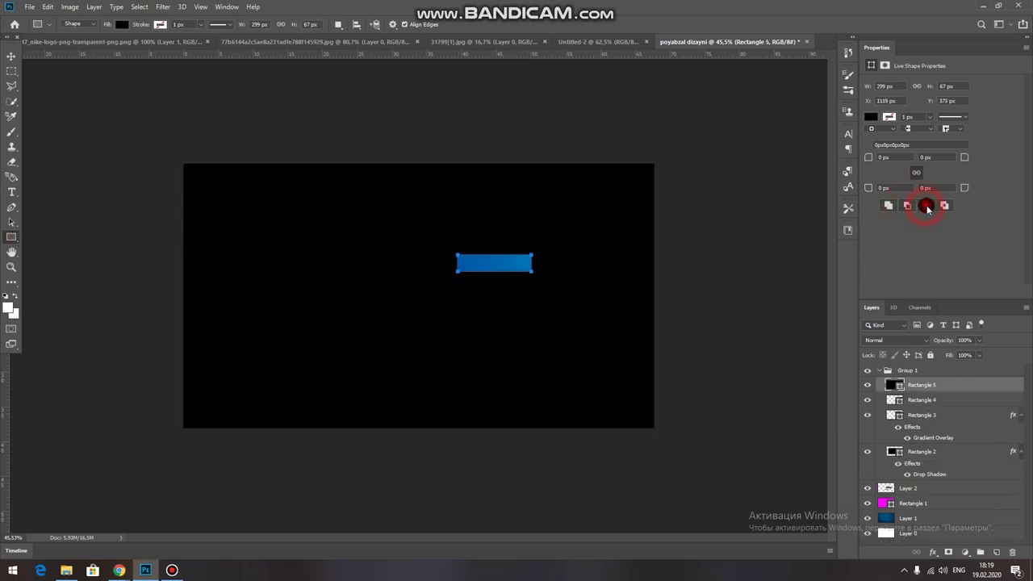
pyautogui.click(941, 207)
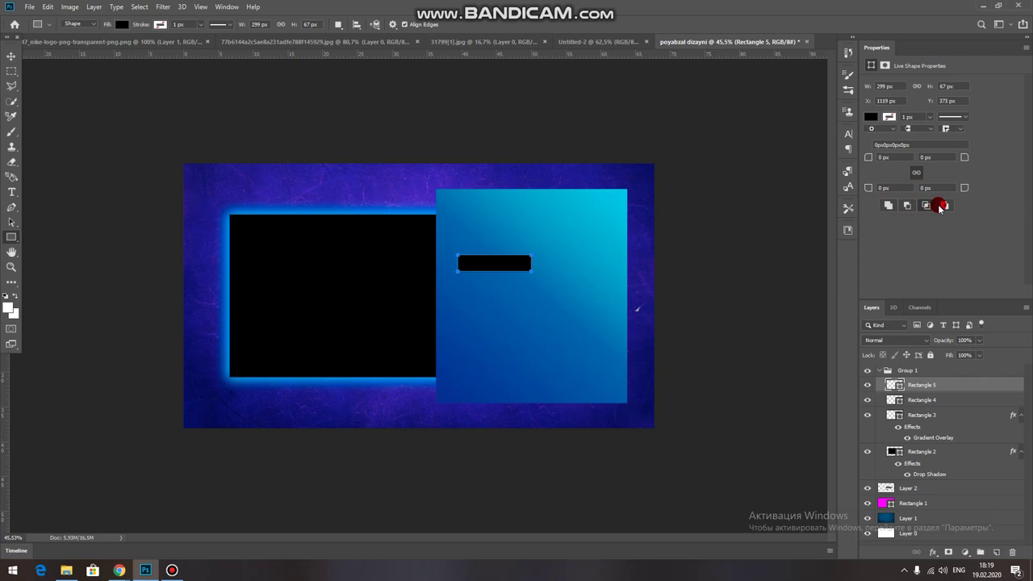
pyautogui.click(896, 185)
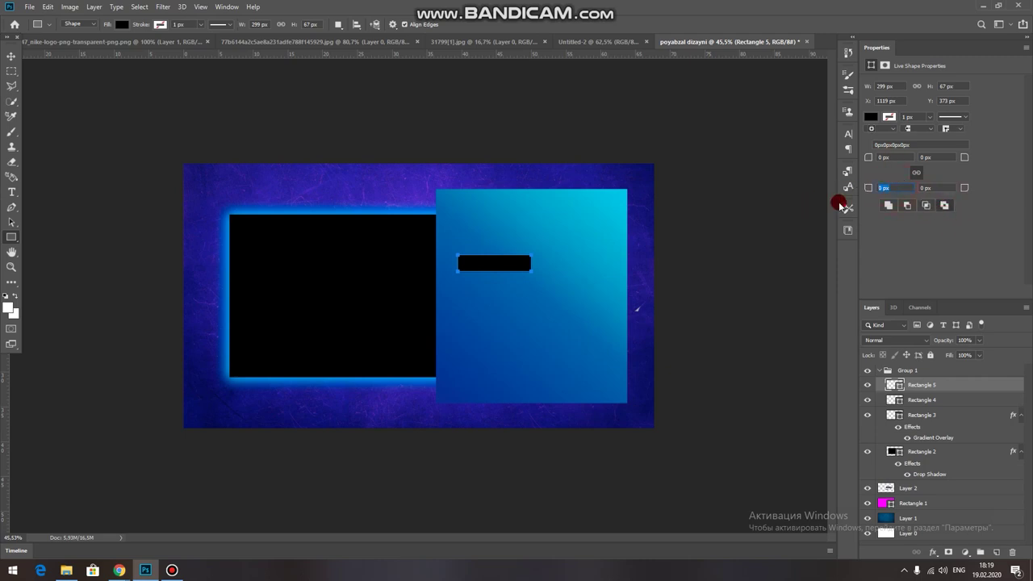
pyautogui.write('25')
pyautogui.click(943, 221)
pyautogui.click(925, 188)
pyautogui.click(928, 255)
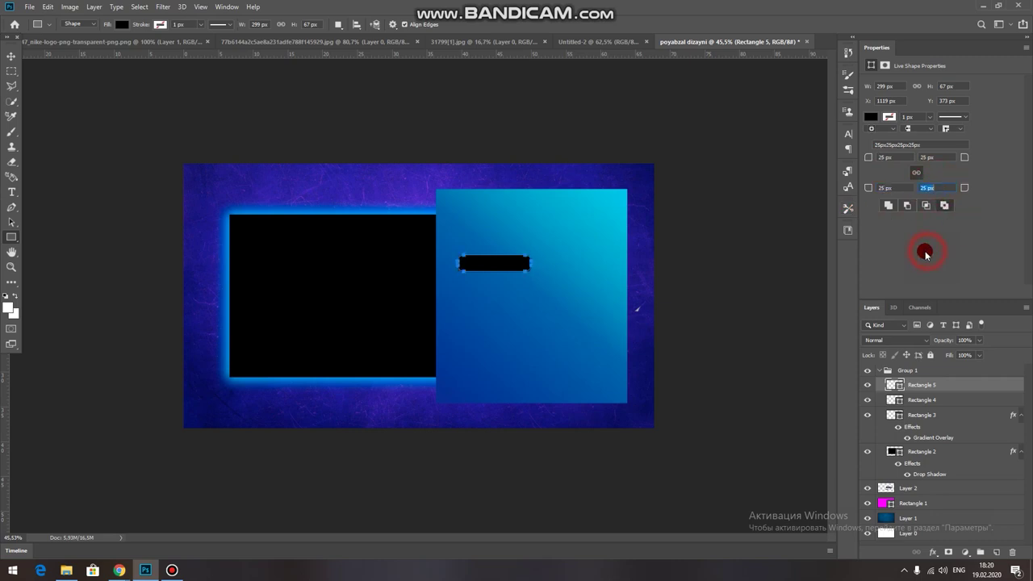
# Fill the bar white and move it near the gradient panel's bottom
pyautogui.click(121, 24)
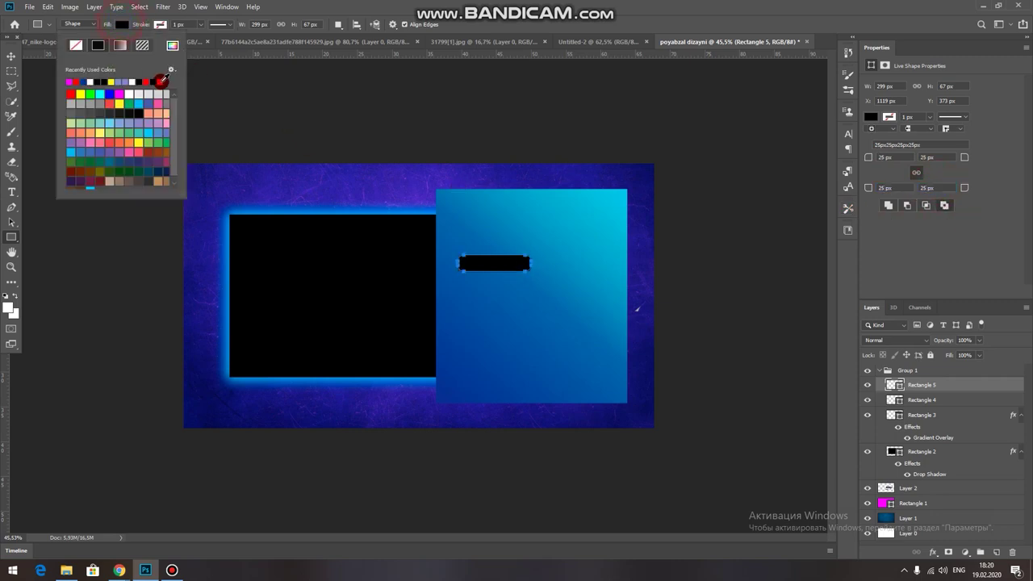
pyautogui.click(91, 81)
pyautogui.click(11, 55)
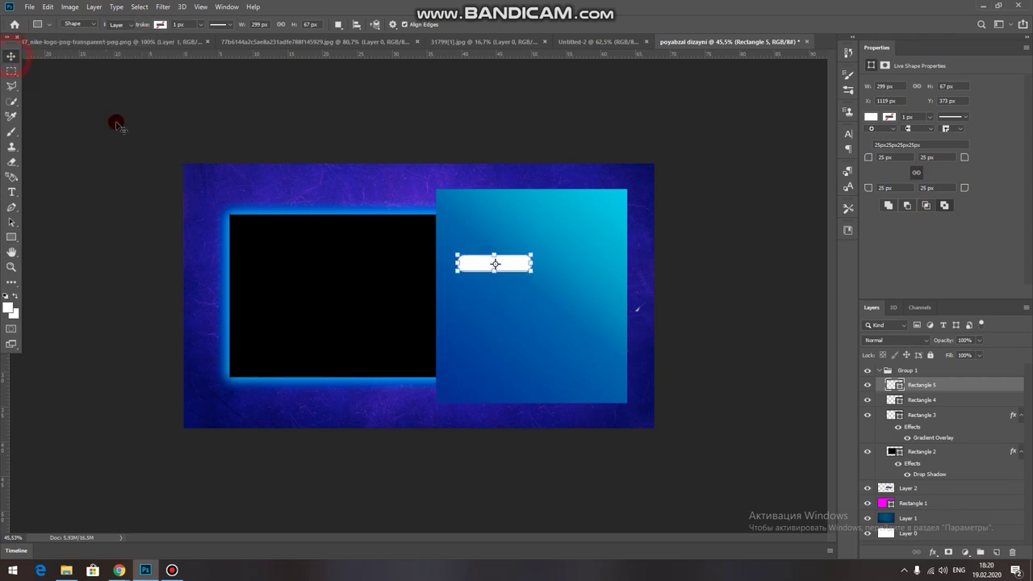
pyautogui.click(464, 122)
pyautogui.moveTo(512, 263)
pyautogui.mouseDown()
pyautogui.moveTo(510, 385)
pyautogui.moveTo(556, 384)
pyautogui.mouseUp()
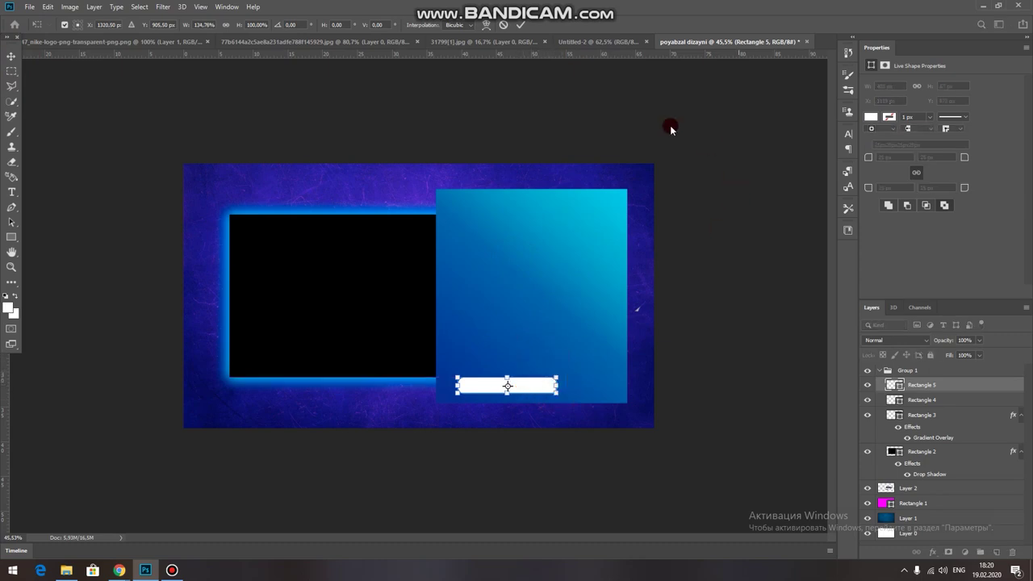
pyautogui.click(526, 26)
# Duplicate the white bar up-right, then copy it again to the panel's bottom-right edge
pyautogui.click(546, 115)
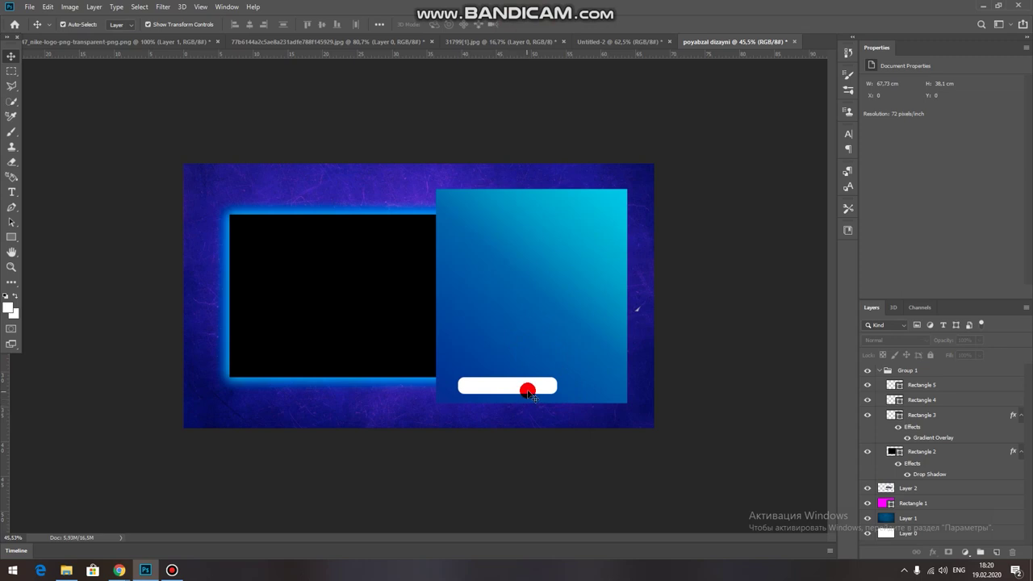
pyautogui.click(528, 391)
pyautogui.moveTo(527, 387); pyautogui.dragTo(555, 374)
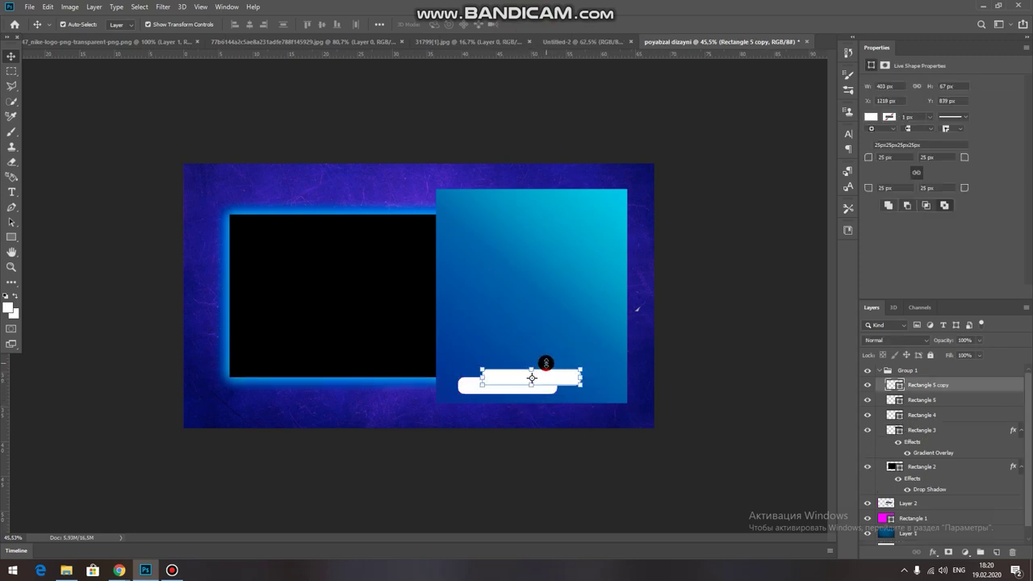
pyautogui.hotkey('shift', 'Up')
pyautogui.hotkey('shift', 'Up')
pyautogui.hotkey('shift', 'Up')
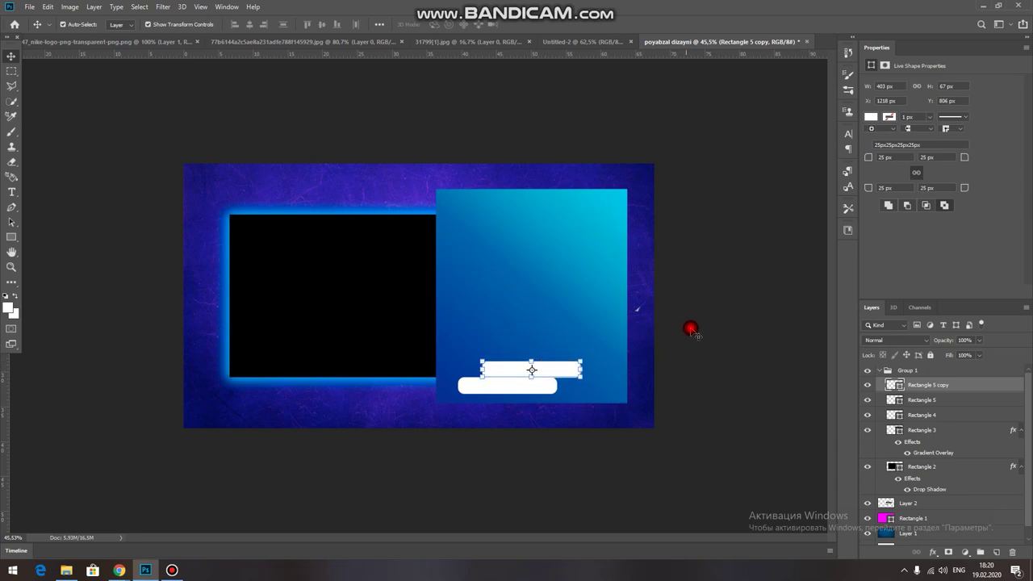
pyautogui.click(687, 328)
pyautogui.click(535, 394)
pyautogui.moveTo(537, 373); pyautogui.dragTo(643, 388)
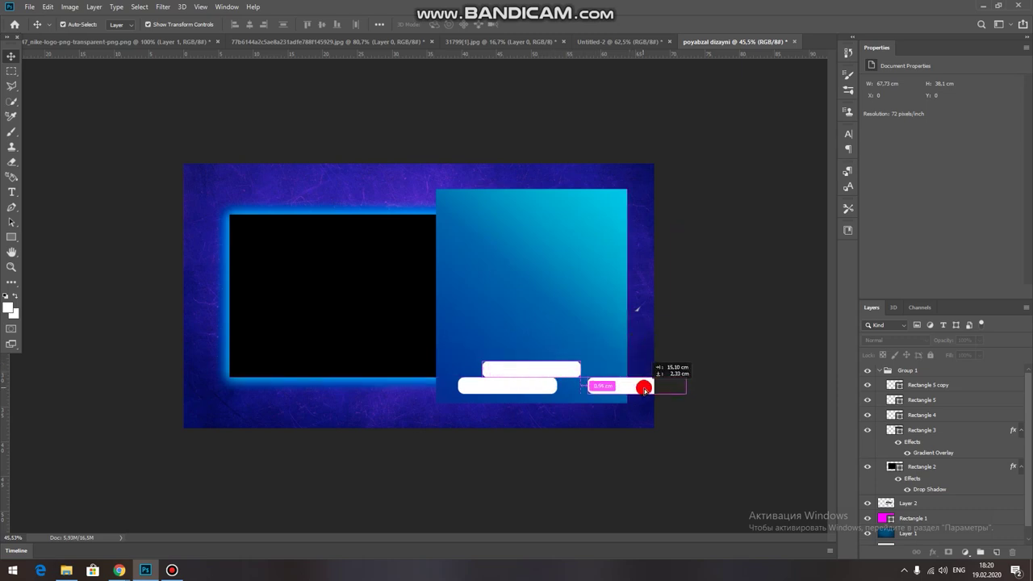
pyautogui.moveTo(644, 388); pyautogui.dragTo(640, 394)
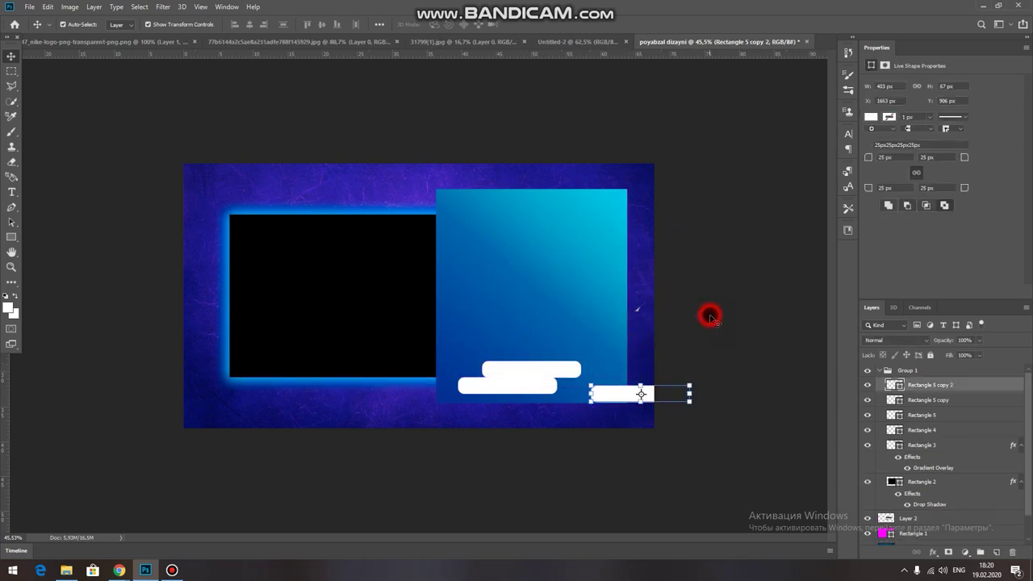
# Place a narrower bar copy higher on the panel and duplicate it up and right
pyautogui.moveTo(526, 368)
pyautogui.mouseDown()
pyautogui.moveTo(528, 334)
pyautogui.moveTo(498, 350)
pyautogui.mouseUp()
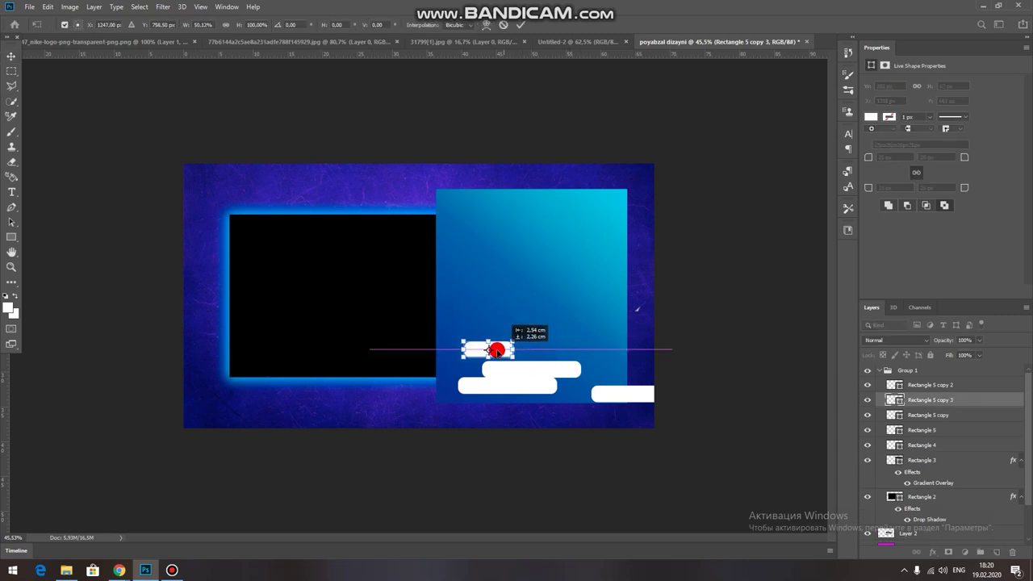
pyautogui.moveTo(497, 350); pyautogui.dragTo(541, 326)
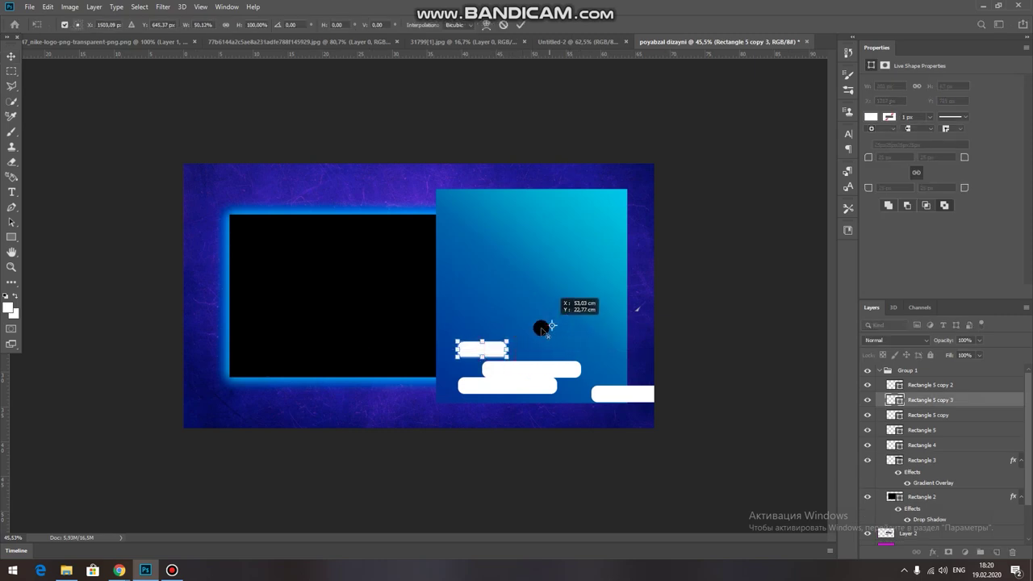
pyautogui.click(520, 25)
pyautogui.moveTo(489, 347)
pyautogui.mouseDown()
pyautogui.moveTo(554, 326)
pyautogui.moveTo(535, 325)
pyautogui.mouseUp()
pyautogui.hotkey('ctrl', 't')
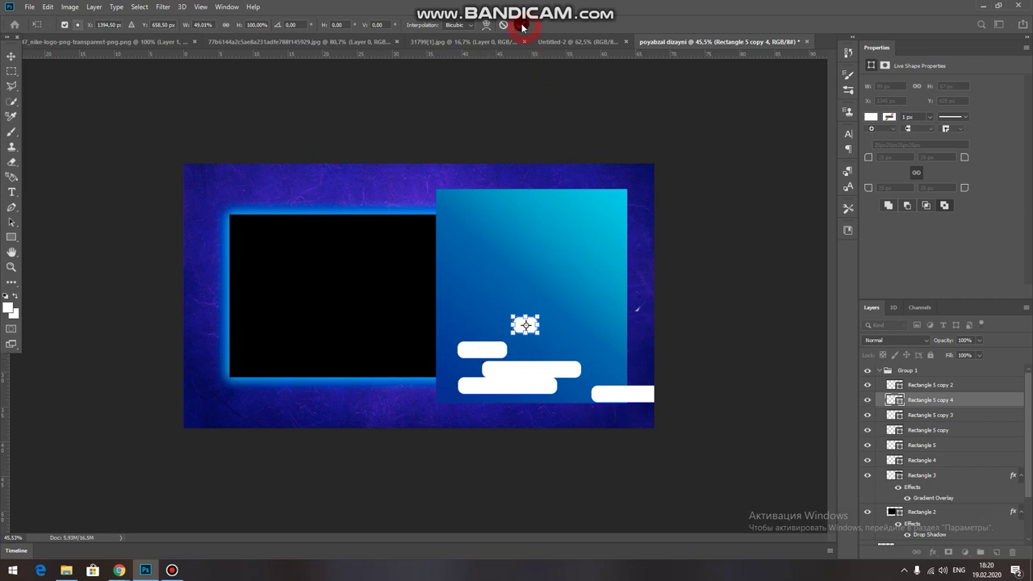
pyautogui.click(522, 26)
# Duplicate more bars upward and further right across the panel
pyautogui.moveTo(482, 349); pyautogui.dragTo(494, 299)
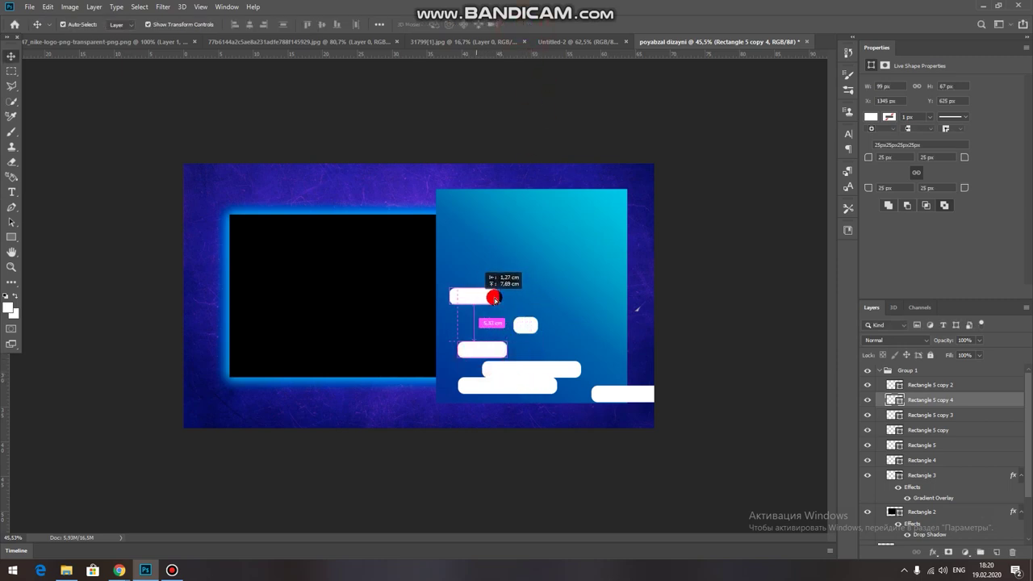
pyautogui.moveTo(494, 298); pyautogui.dragTo(603, 347)
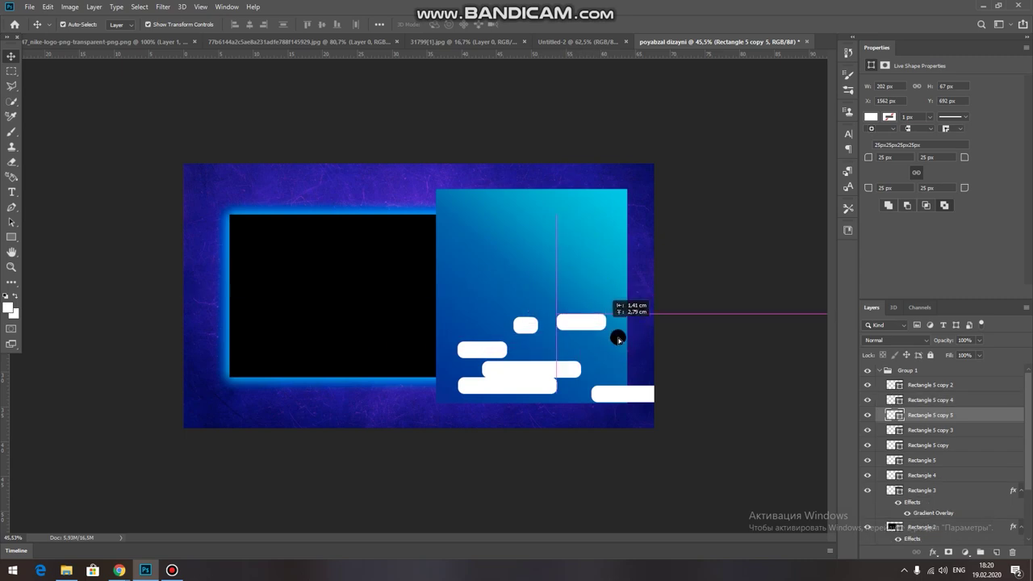
pyautogui.moveTo(604, 347); pyautogui.dragTo(598, 347)
pyautogui.click(705, 334)
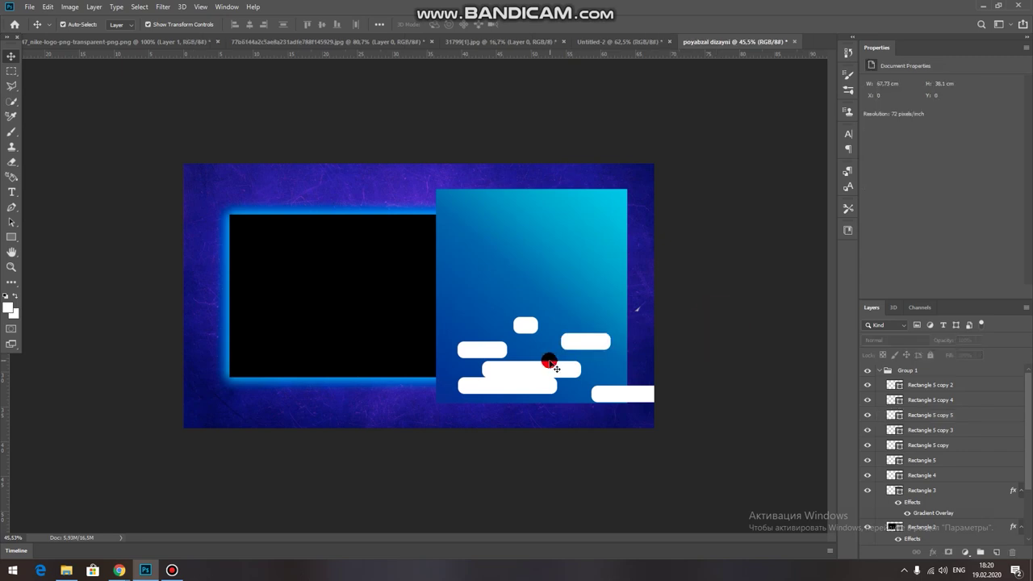
pyautogui.moveTo(595, 340); pyautogui.dragTo(484, 288)
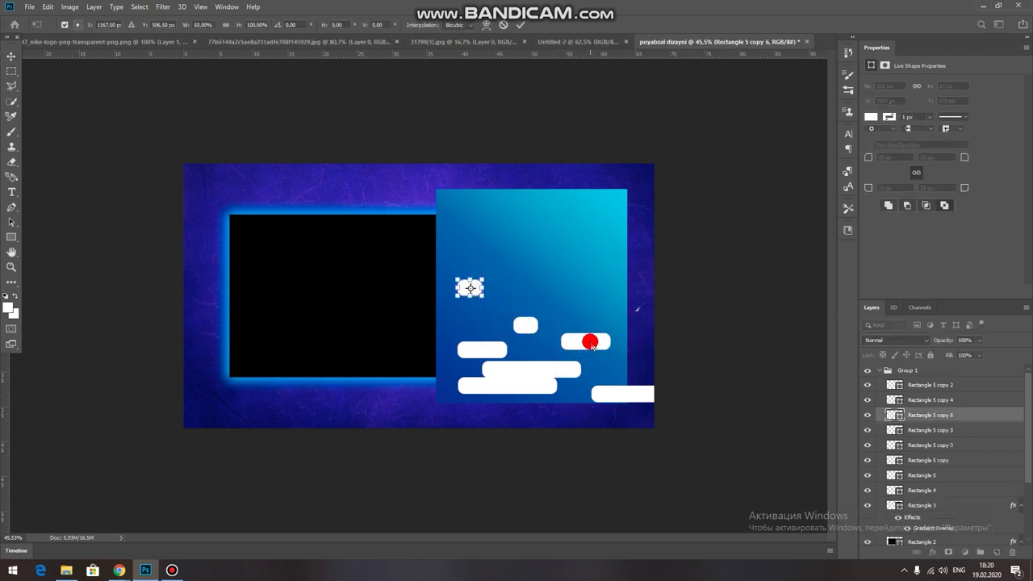
pyautogui.moveTo(595, 334)
pyautogui.mouseDown()
pyautogui.moveTo(627, 314)
pyautogui.moveTo(539, 282)
pyautogui.moveTo(560, 300)
pyautogui.moveTo(588, 299)
pyautogui.moveTo(568, 292)
pyautogui.mouseUp()
pyautogui.click(682, 291)
# Resize and reposition two duplicated bars with Free Transform
pyautogui.hotkey('ctrl', 't')
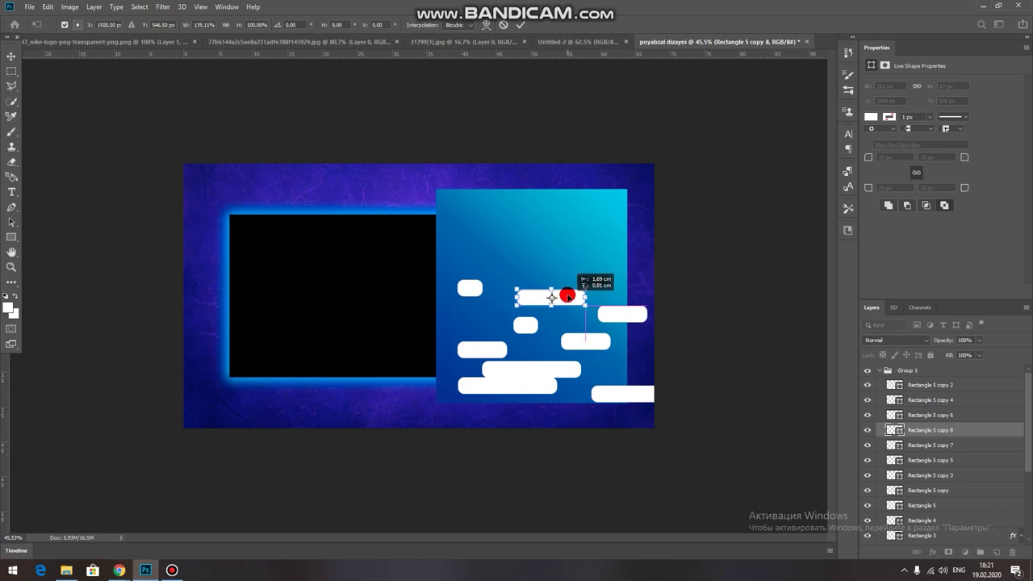
pyautogui.moveTo(567, 292)
pyautogui.mouseDown()
pyautogui.moveTo(567, 270)
pyautogui.moveTo(488, 256)
pyautogui.moveTo(524, 261)
pyautogui.mouseUp()
pyautogui.click(523, 24)
pyautogui.click(564, 145)
pyautogui.hotkey('ctrl', 't')
pyautogui.click(520, 32)
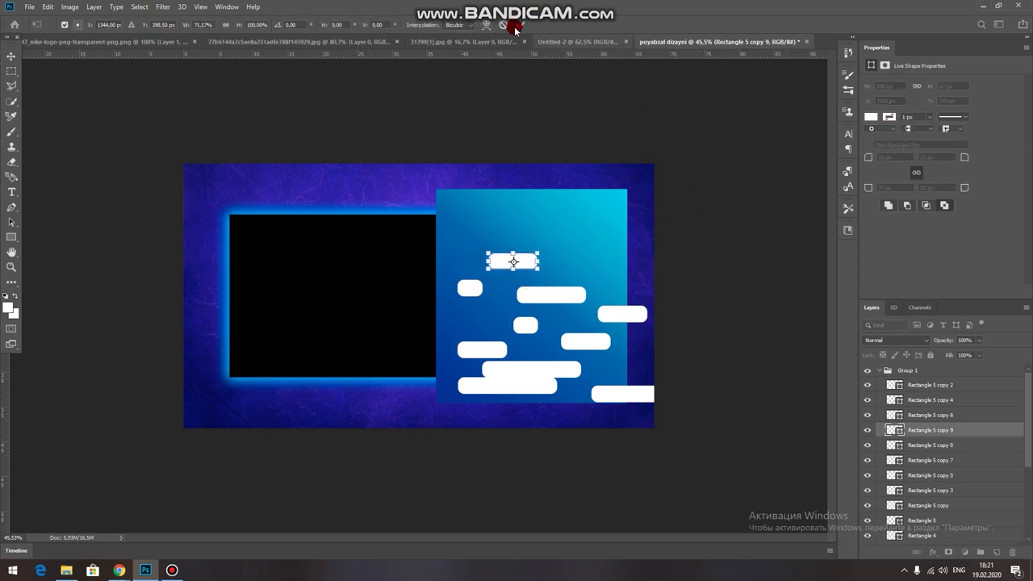
pyautogui.click(527, 97)
# Add the last bar copies, pushing one past the panel's right edge and one near the top
pyautogui.moveTo(516, 270); pyautogui.dragTo(503, 230)
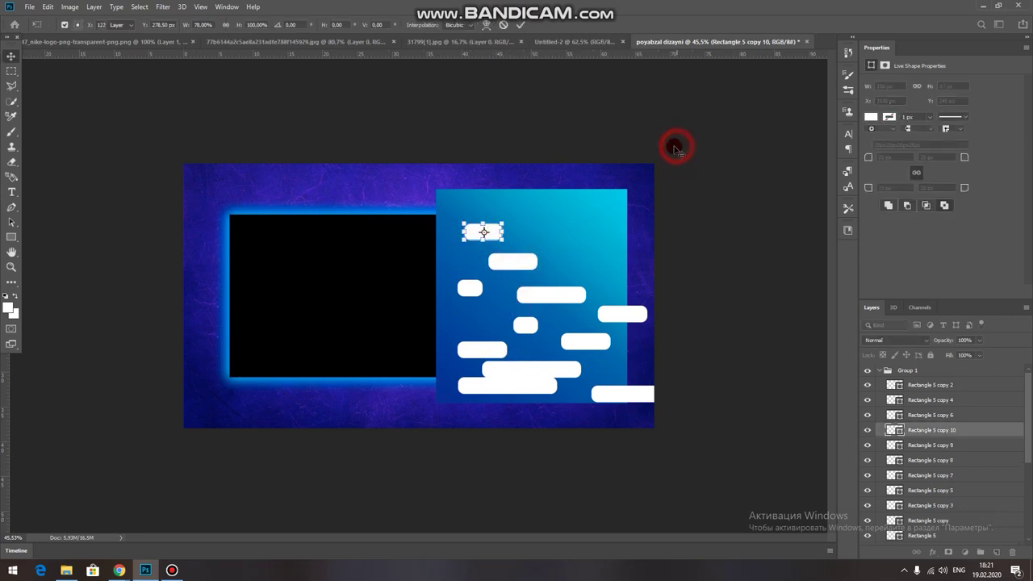
pyautogui.moveTo(517, 262)
pyautogui.mouseDown()
pyautogui.moveTo(638, 258)
pyautogui.moveTo(649, 241)
pyautogui.mouseUp()
pyautogui.moveTo(618, 309); pyautogui.dragTo(631, 308)
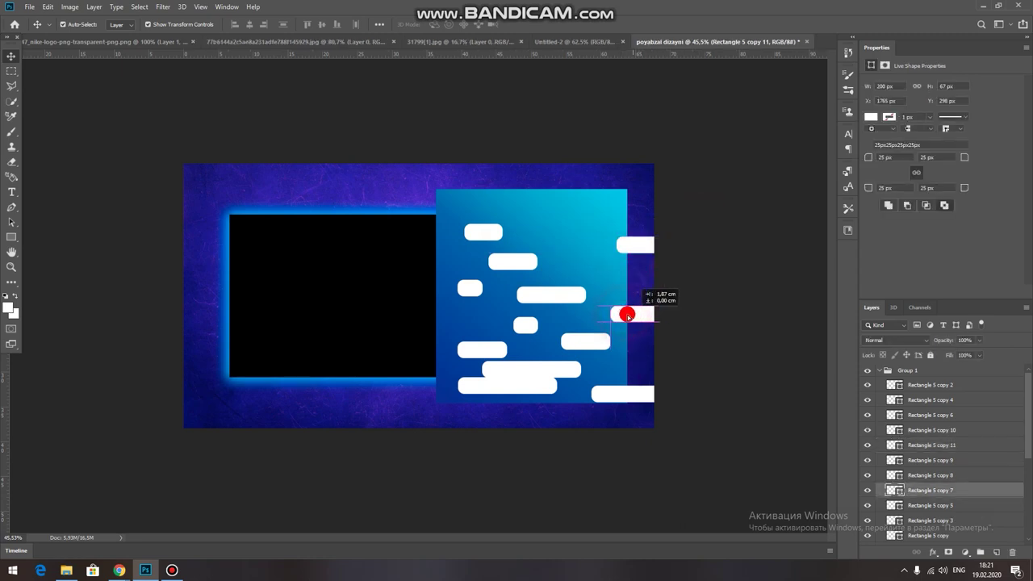
pyautogui.click(703, 178)
pyautogui.moveTo(634, 240); pyautogui.dragTo(606, 214)
pyautogui.click(705, 180)
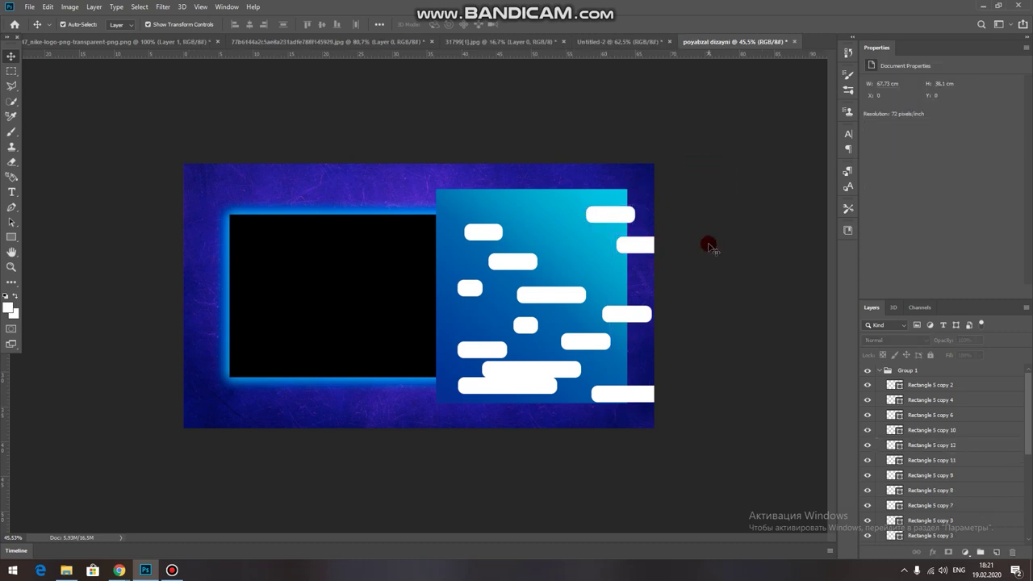
pyautogui.scroll(-1, 699, 263)
pyautogui.scroll(2, 695, 262)
pyautogui.scroll(-1, 691, 258)
pyautogui.scroll(-1, 731, 282)
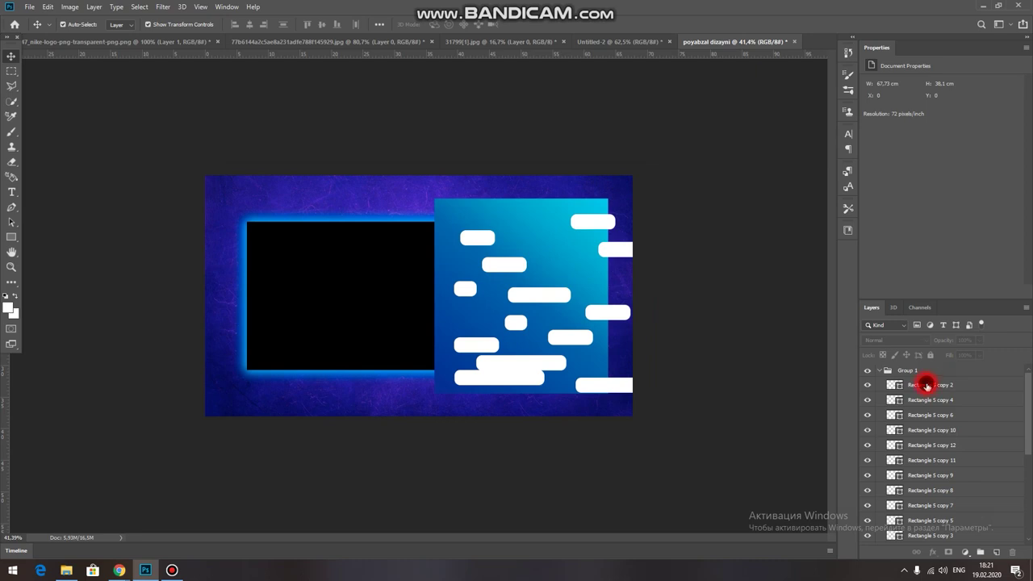
# Select the white bar layers, including Rectangle 5 copy 10 and copy 5, in the Layers panel
pyautogui.click(926, 385)
pyautogui.keyDown('shift'); pyautogui.click(928, 415); pyautogui.keyUp('shift')
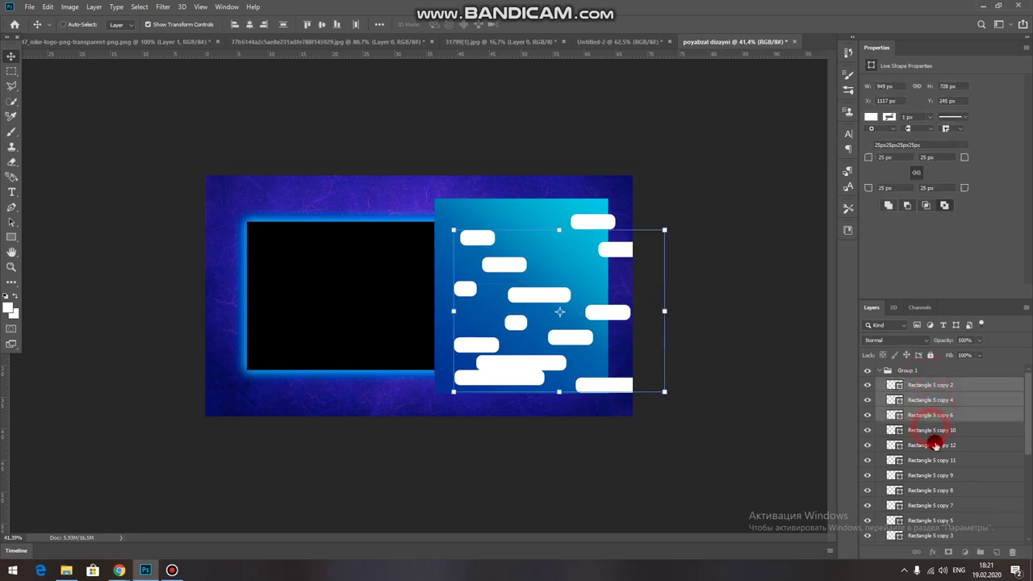
pyautogui.keyDown('shift'); pyautogui.click(930, 433); pyautogui.keyUp('shift')
pyautogui.keyDown('shift'); pyautogui.click(934, 448); pyautogui.keyUp('shift')
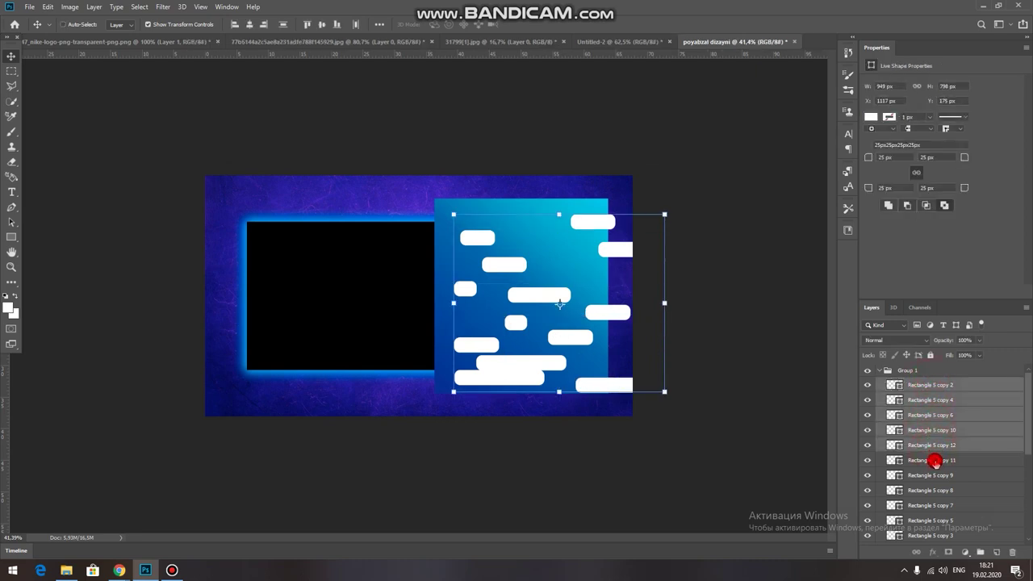
pyautogui.keyDown('shift'); pyautogui.click(941, 475); pyautogui.keyUp('shift')
pyautogui.keyDown('shift'); pyautogui.click(949, 504); pyautogui.keyUp('shift')
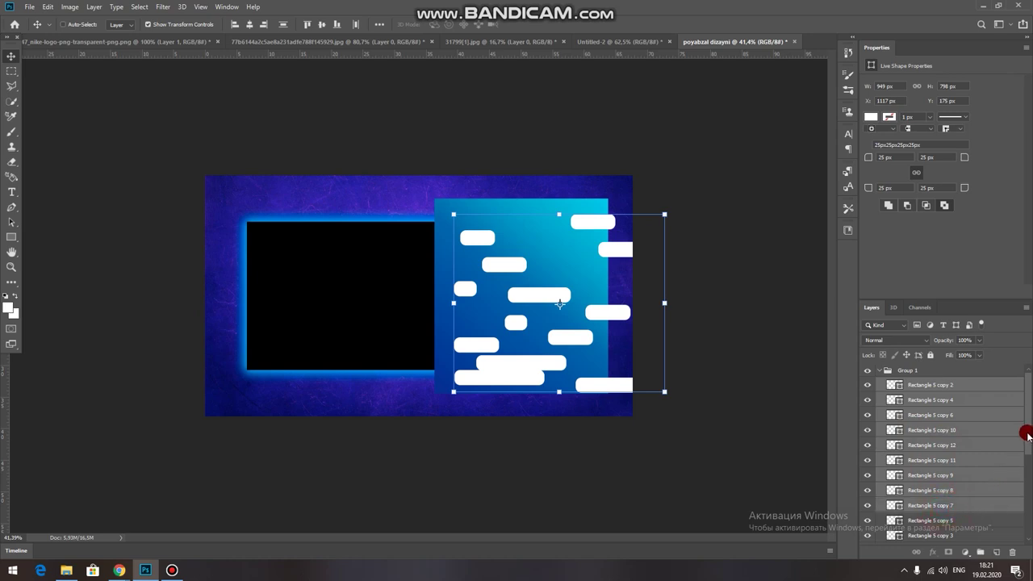
pyautogui.scroll(-3, 1014, 452)
pyautogui.keyDown('shift'); pyautogui.click(944, 446); pyautogui.keyUp('shift')
pyautogui.keyDown('shift'); pyautogui.click(934, 476); pyautogui.keyUp('shift')
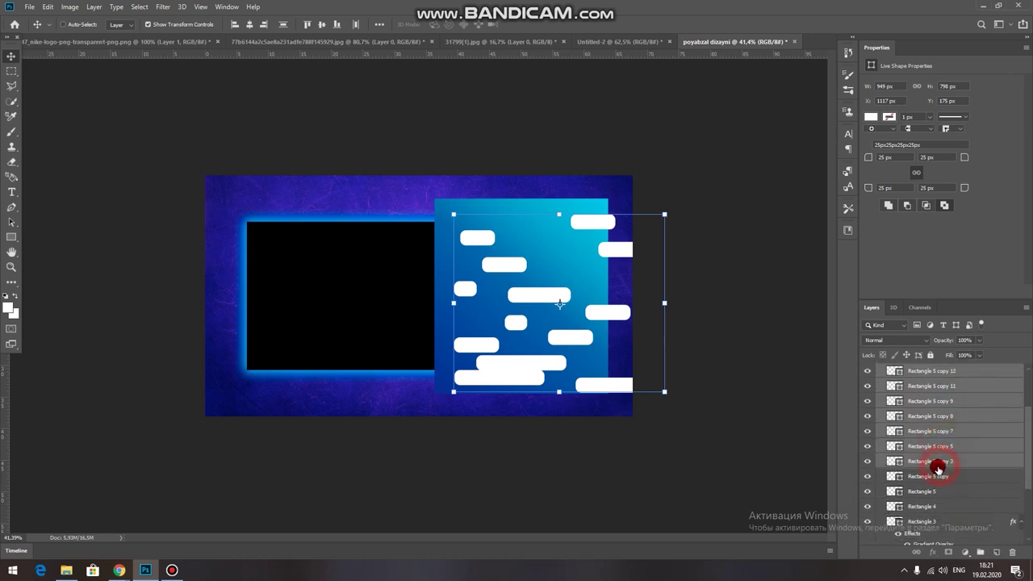
pyautogui.keyDown('shift'); pyautogui.click(926, 506); pyautogui.keyUp('shift')
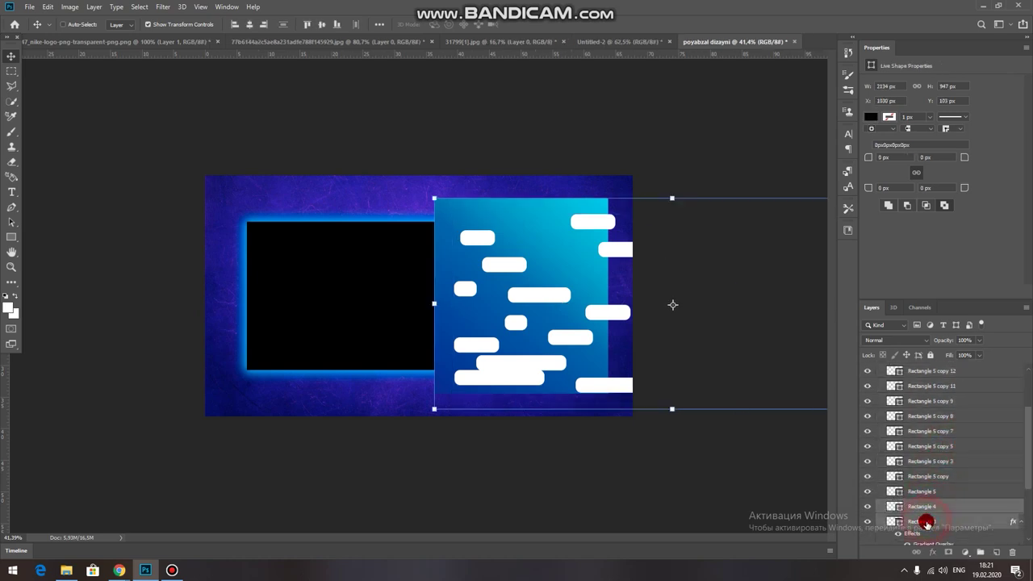
# Extend the selection to all remaining bar copies and group them with Ctrl+G
pyautogui.keyDown('shift'); pyautogui.click(928, 476); pyautogui.keyUp('shift')
pyautogui.keyDown('shift'); pyautogui.click(931, 463); pyautogui.keyUp('shift')
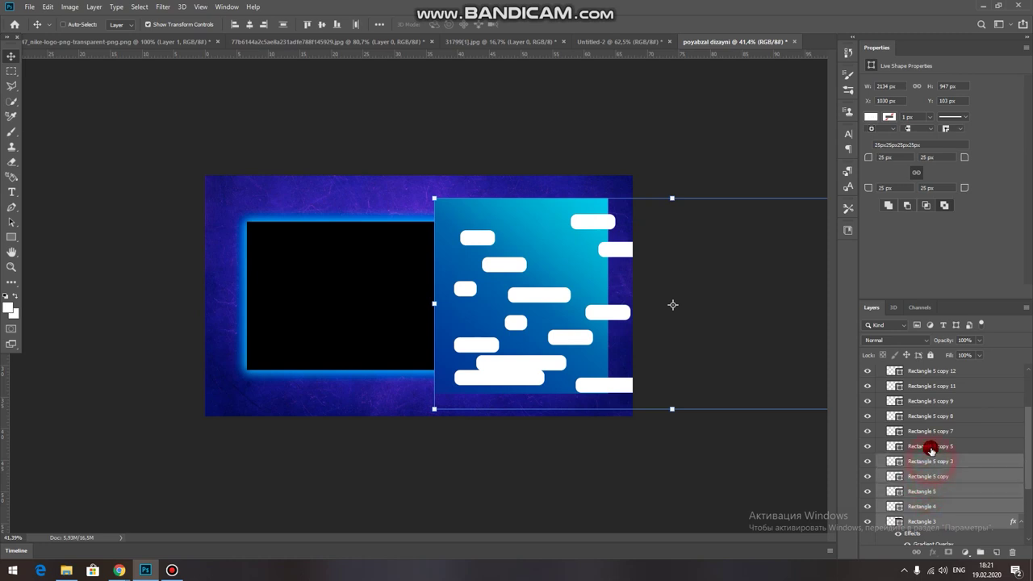
pyautogui.keyDown('shift'); pyautogui.click(928, 431); pyautogui.keyUp('shift')
pyautogui.keyDown('shift'); pyautogui.click(928, 401); pyautogui.keyUp('shift')
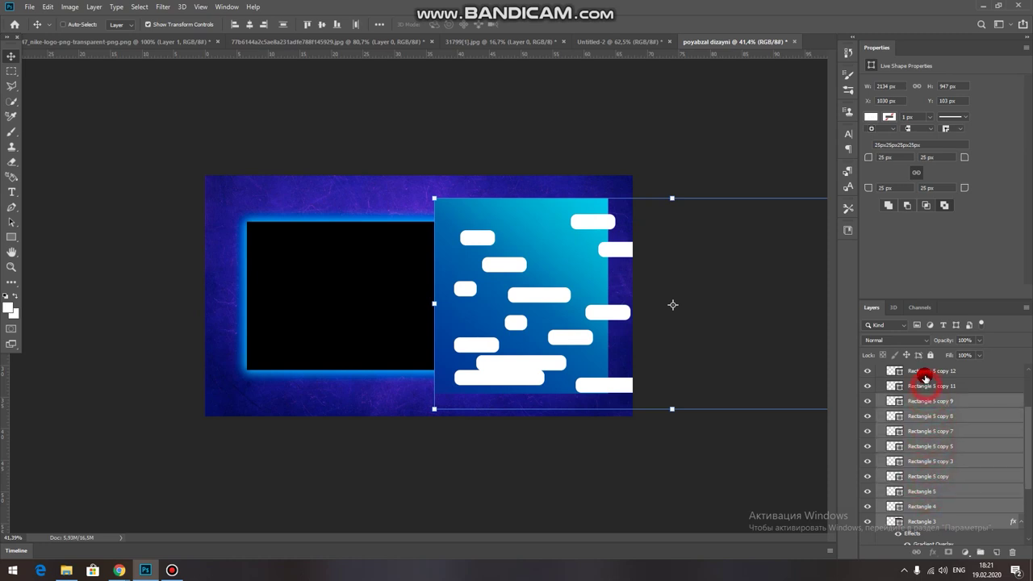
pyautogui.keyDown('shift'); pyautogui.click(932, 371); pyautogui.keyUp('shift')
pyautogui.moveTo(1026, 430); pyautogui.dragTo(1029, 439)
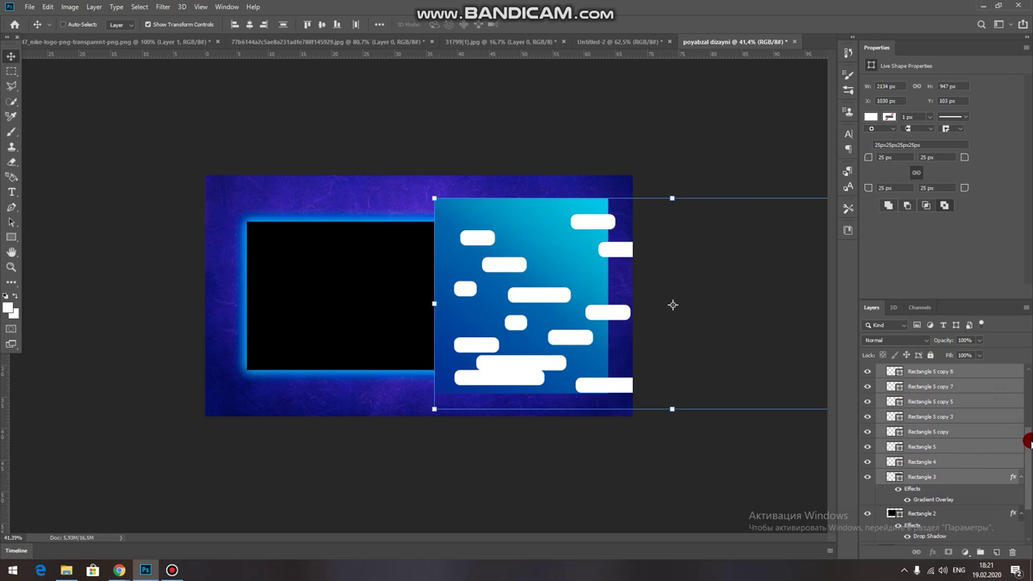
pyautogui.scroll(3, 936, 434)
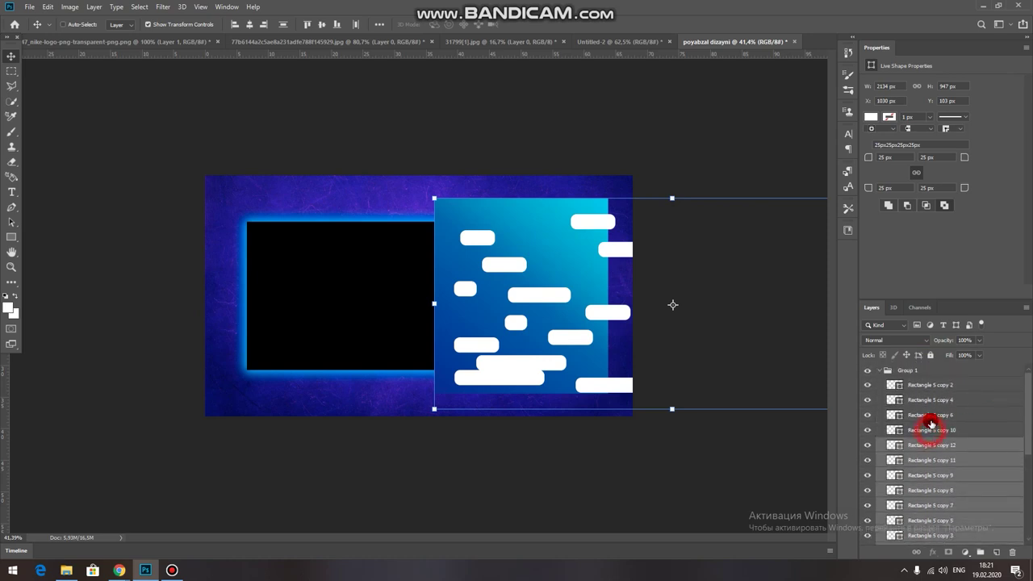
pyautogui.keyDown('shift'); pyautogui.click(932, 430); pyautogui.keyUp('shift')
pyautogui.keyDown('shift'); pyautogui.click(927, 400); pyautogui.keyUp('shift')
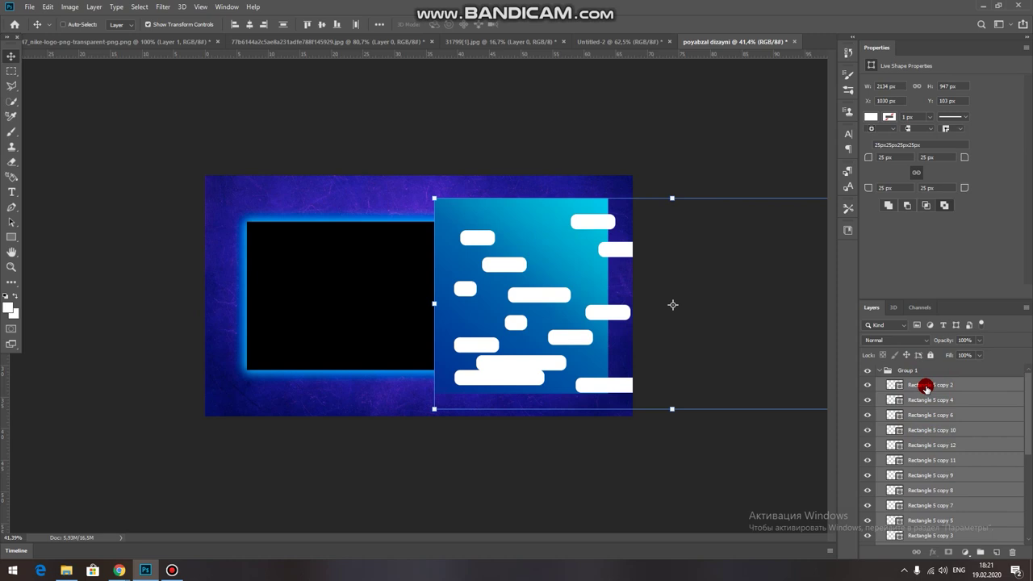
pyautogui.hotkey('ctrl', 'g')
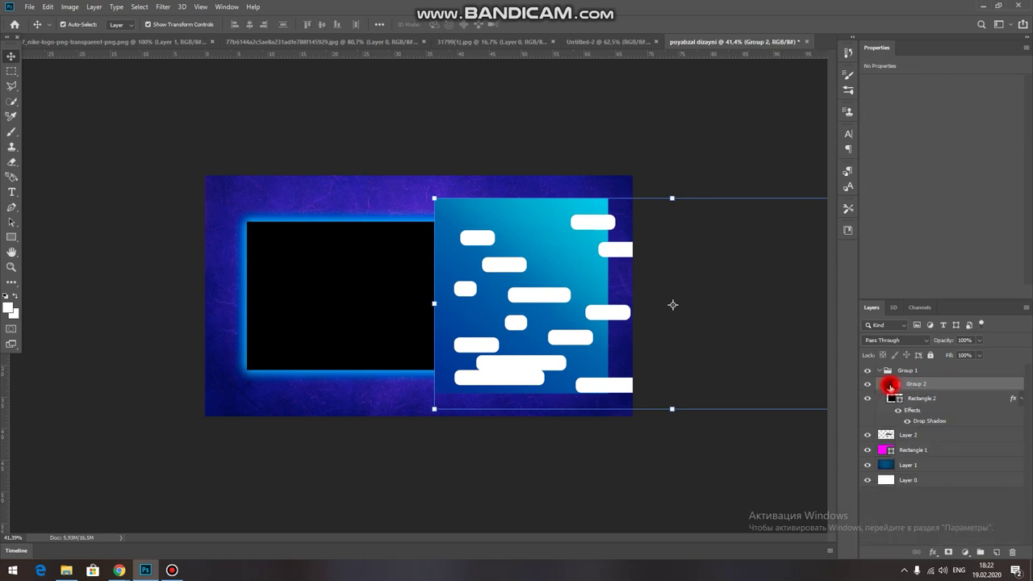
pyautogui.click(889, 385)
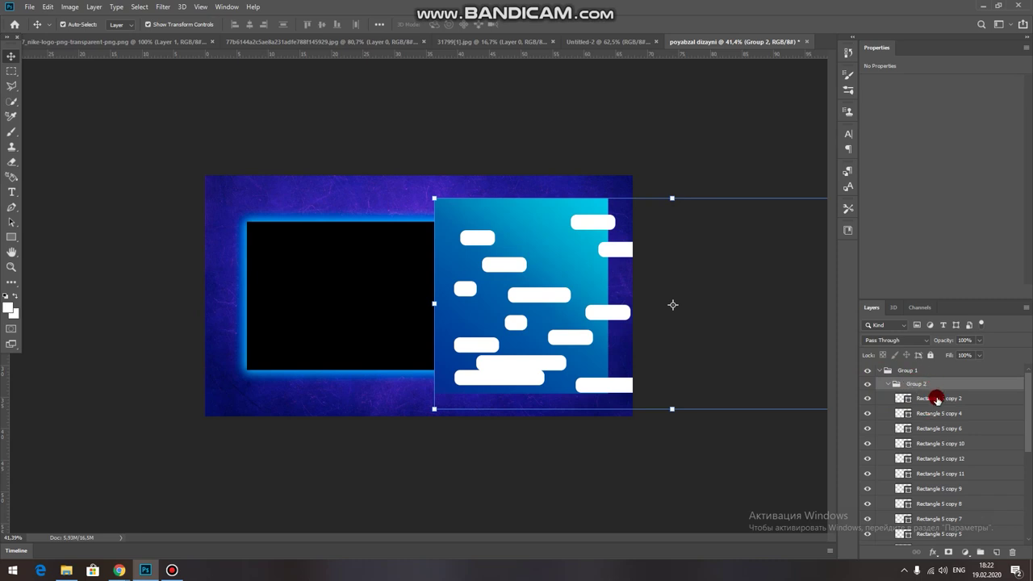
pyautogui.click(978, 341)
pyautogui.moveTo(953, 353); pyautogui.dragTo(1000, 354)
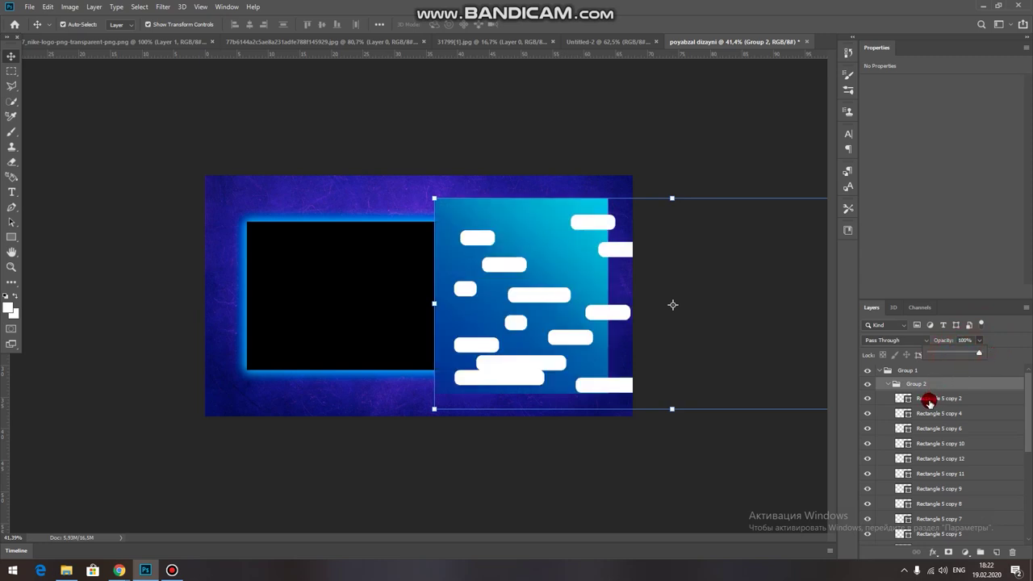
pyautogui.click(866, 401)
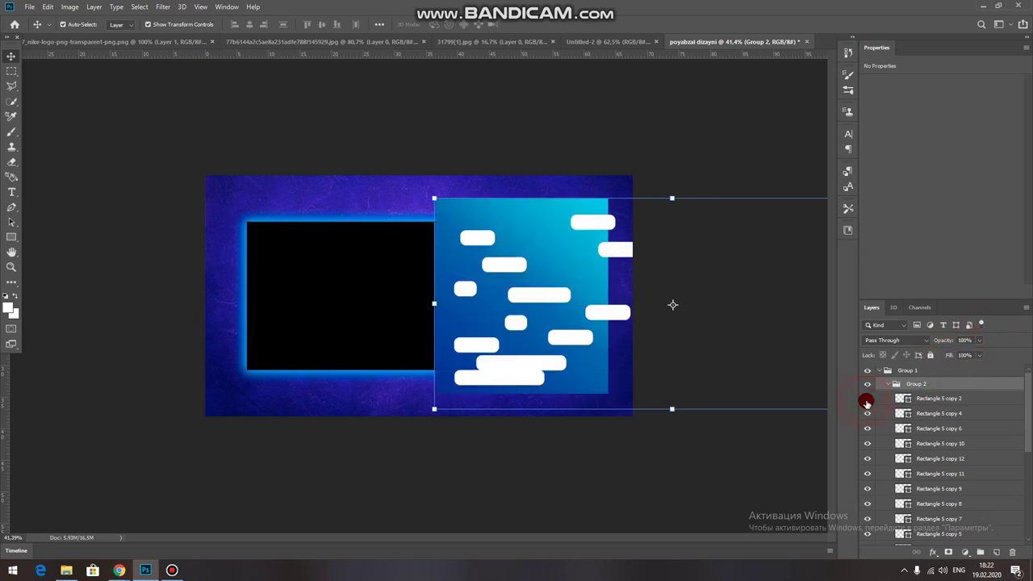
pyautogui.click(925, 399)
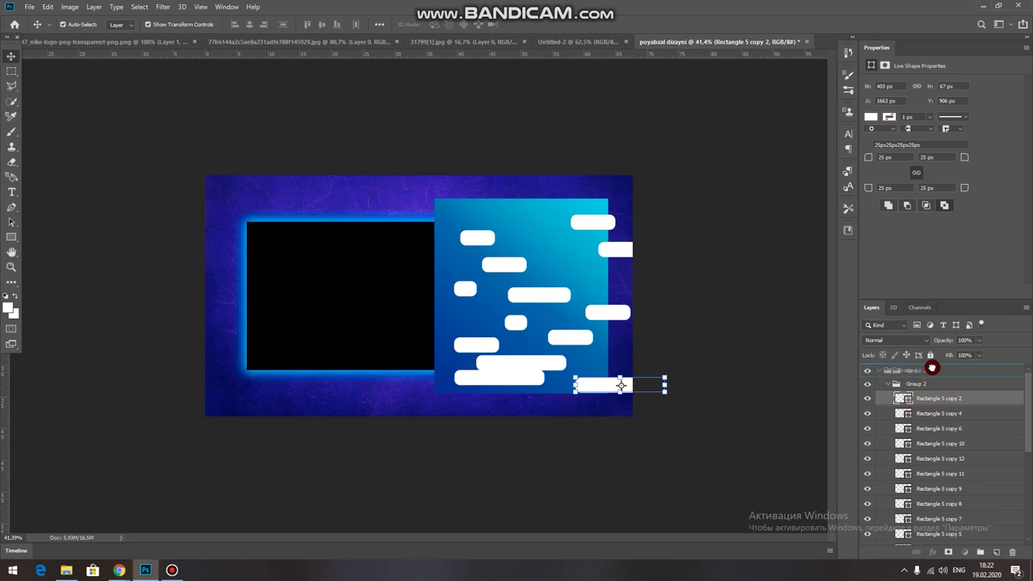
pyautogui.click(887, 379)
pyautogui.click(921, 372)
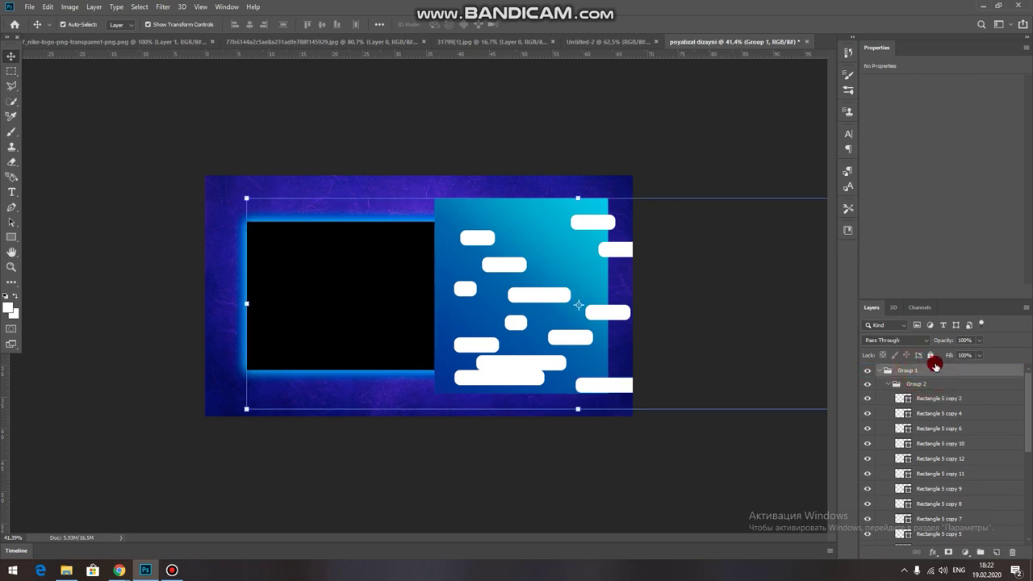
pyautogui.moveTo(978, 343); pyautogui.dragTo(997, 357)
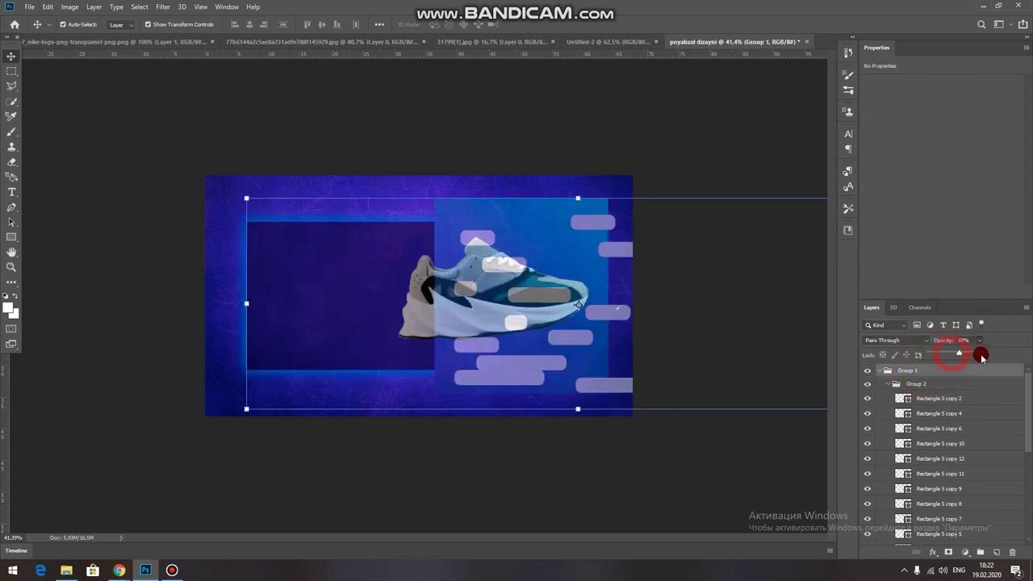
pyautogui.click(928, 385)
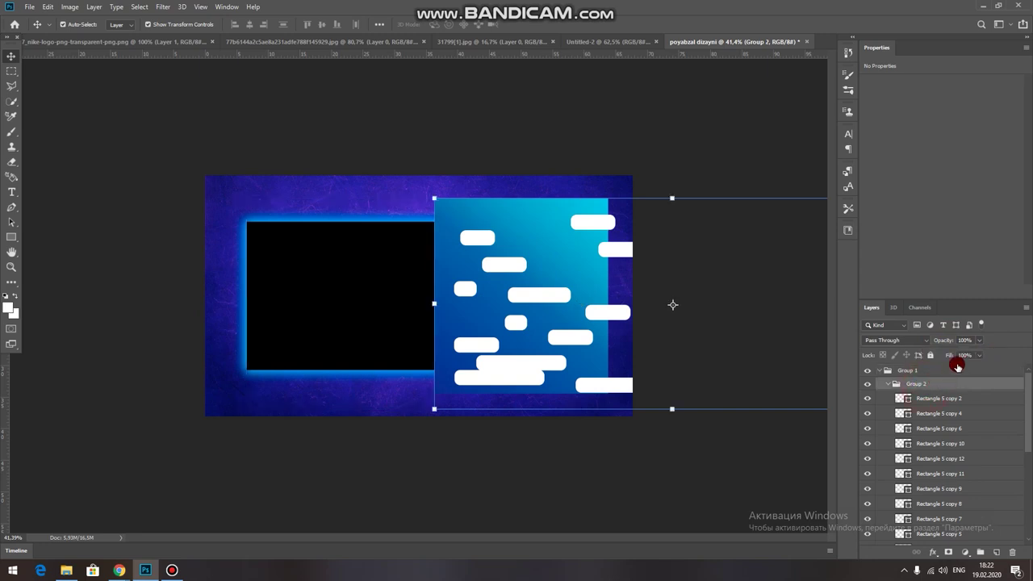
pyautogui.moveTo(956, 368); pyautogui.dragTo(979, 368)
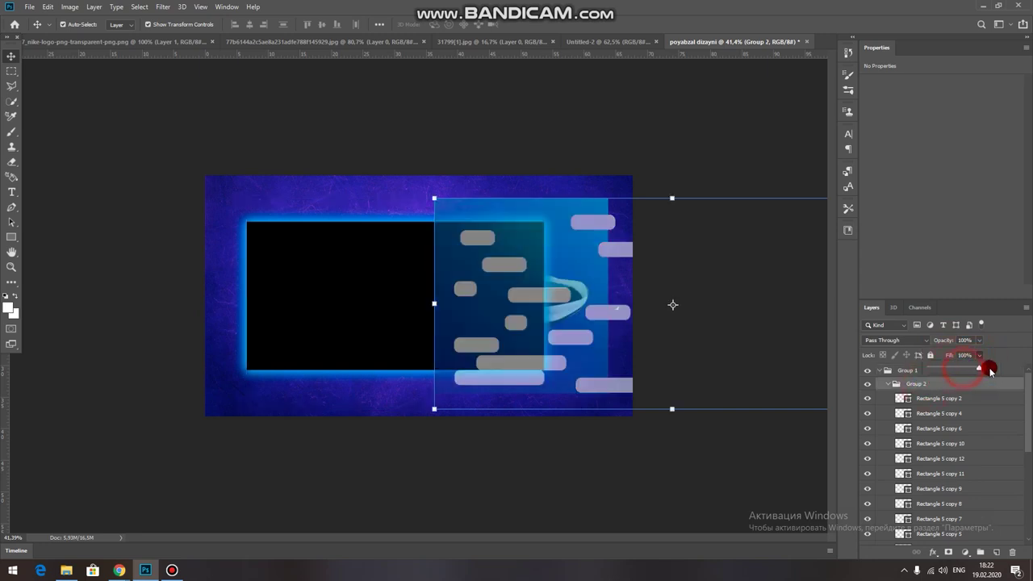
pyautogui.click(926, 399)
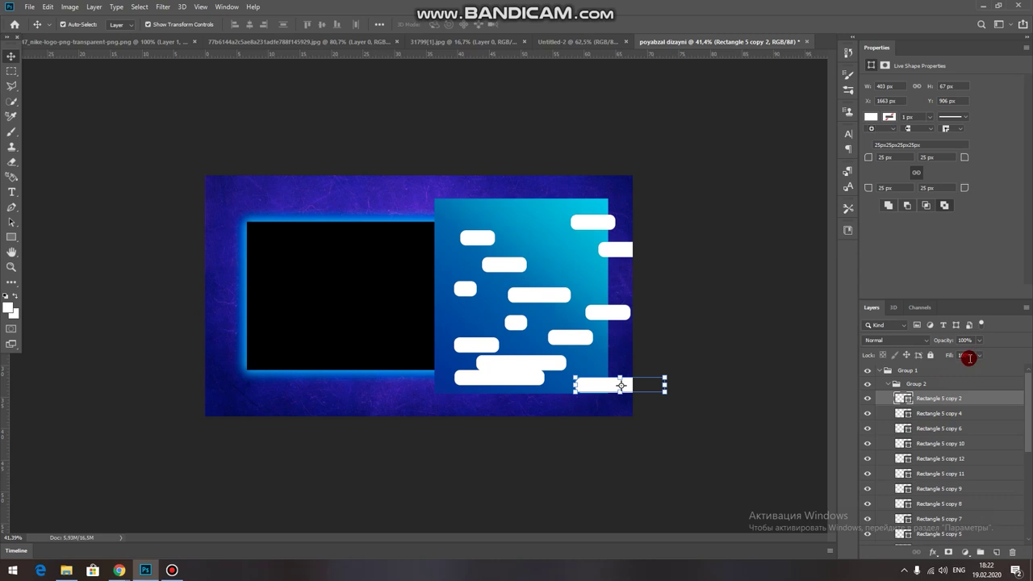
pyautogui.click(977, 356)
pyautogui.moveTo(978, 368)
pyautogui.mouseDown()
pyautogui.moveTo(954, 368)
pyautogui.moveTo(1003, 369)
pyautogui.mouseUp()
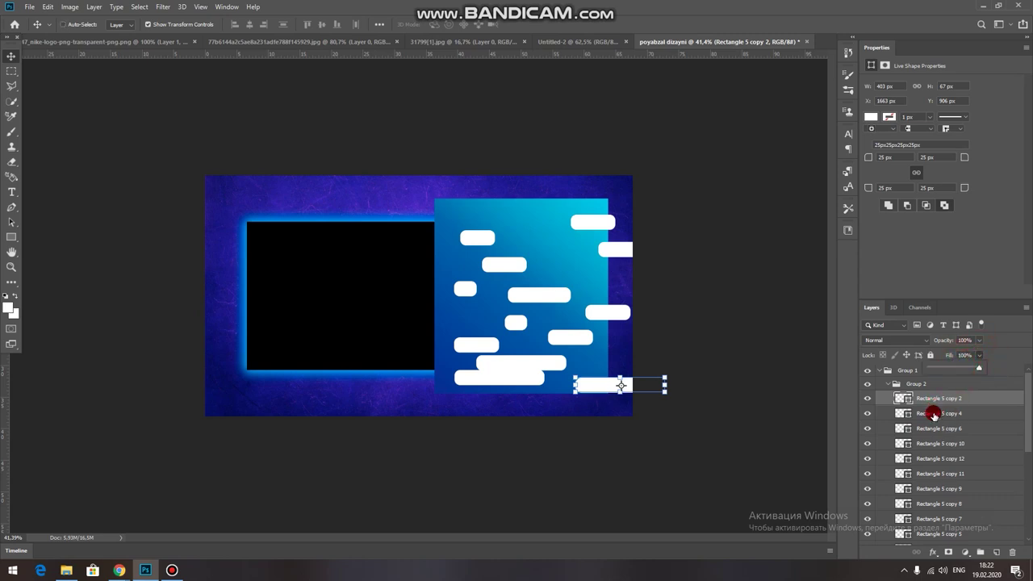
pyautogui.moveTo(1026, 426); pyautogui.dragTo(1028, 479)
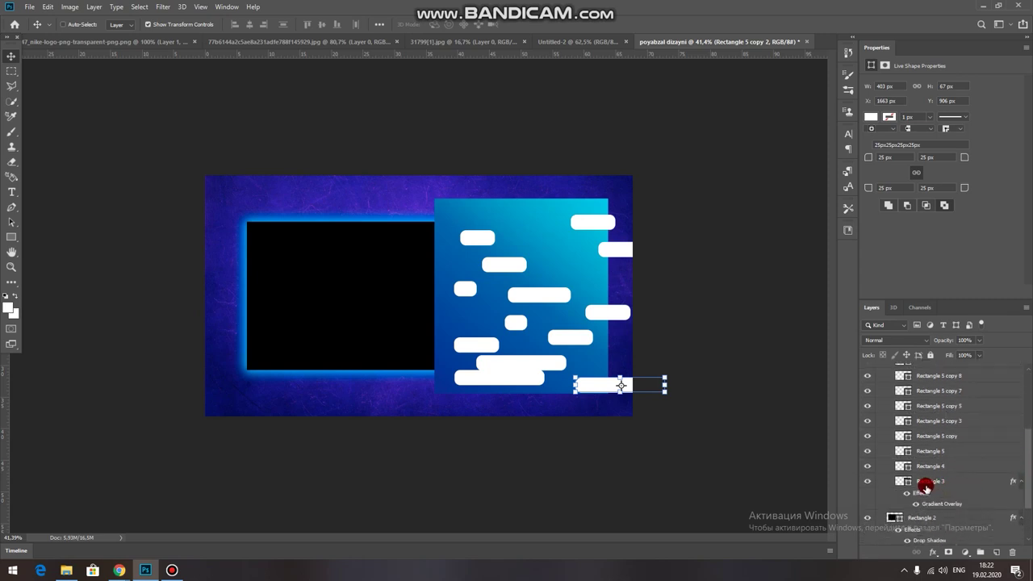
pyautogui.keyDown('shift'); pyautogui.click(927, 482); pyautogui.keyUp('shift')
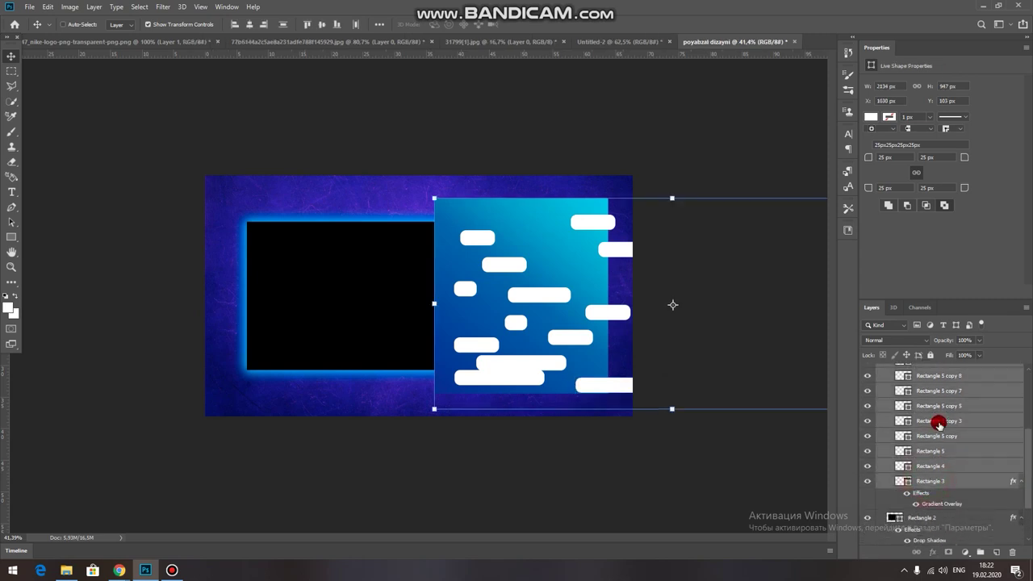
pyautogui.click(980, 345)
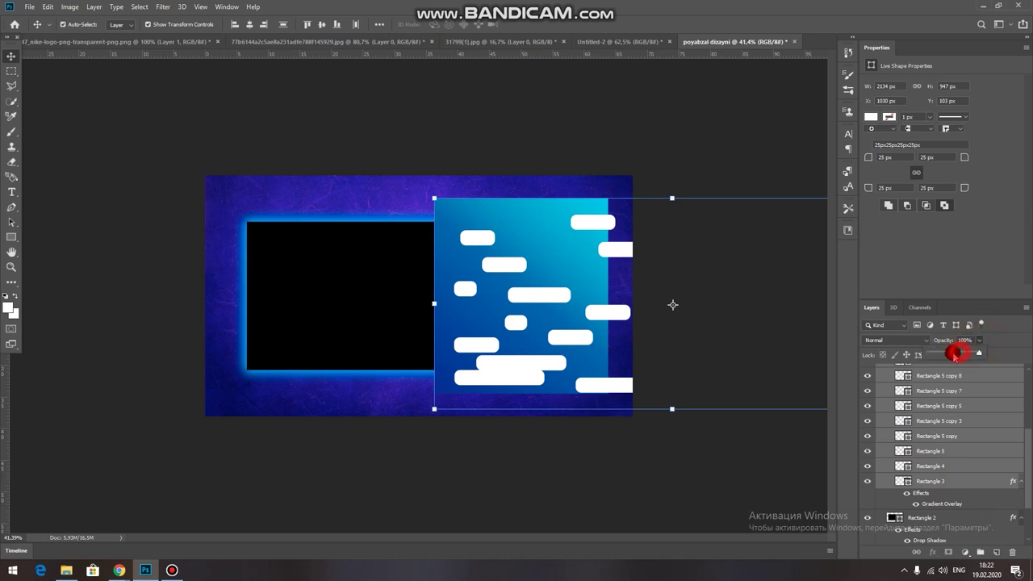
pyautogui.moveTo(952, 352); pyautogui.dragTo(954, 353)
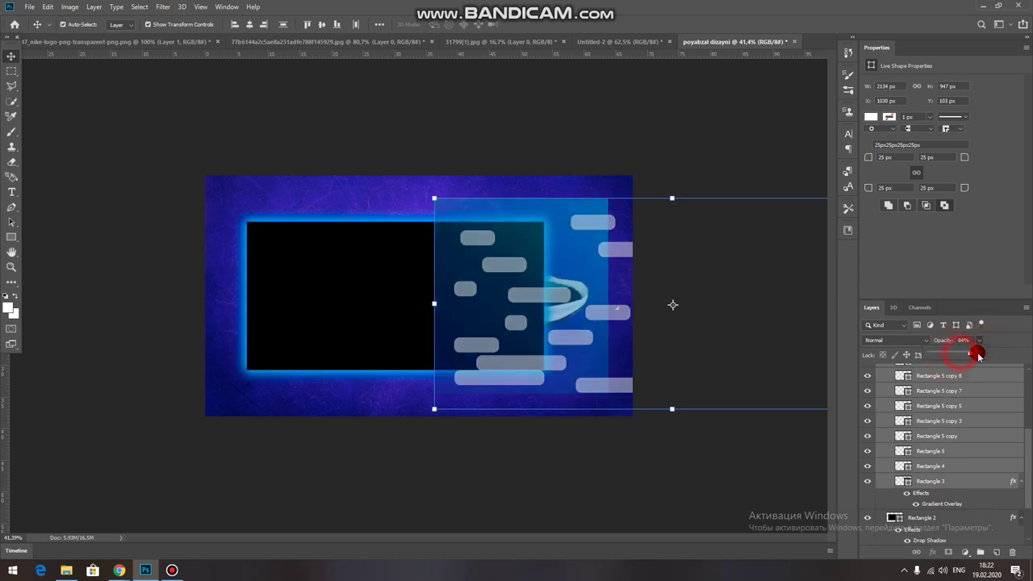
pyautogui.moveTo(954, 354); pyautogui.dragTo(1009, 351)
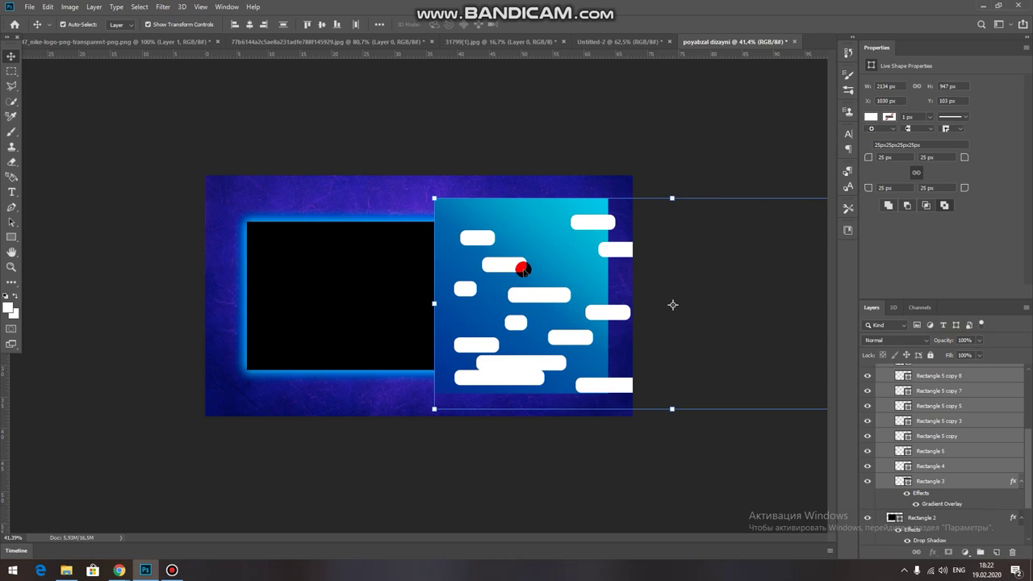
pyautogui.click(471, 113)
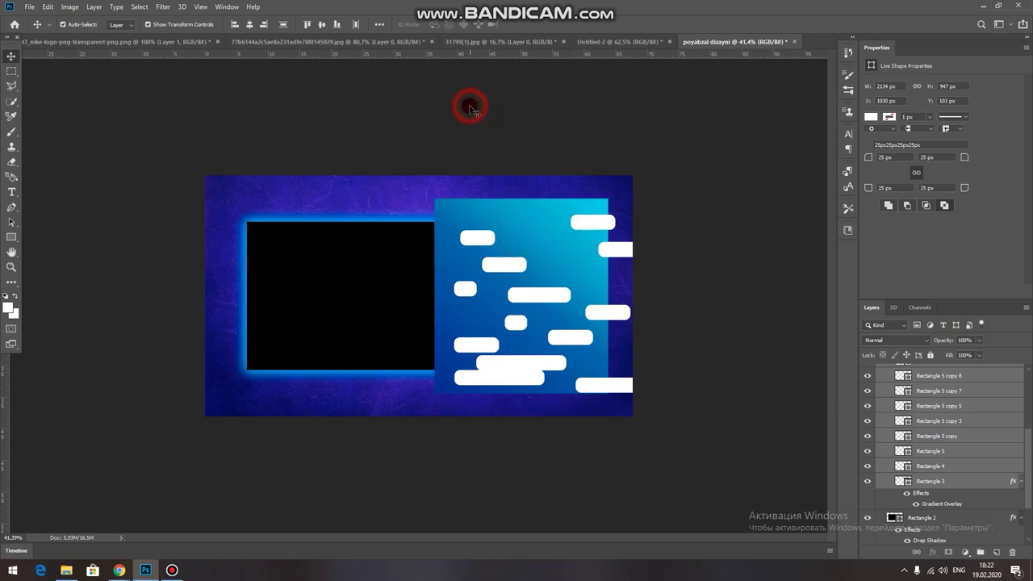
pyautogui.click(553, 237)
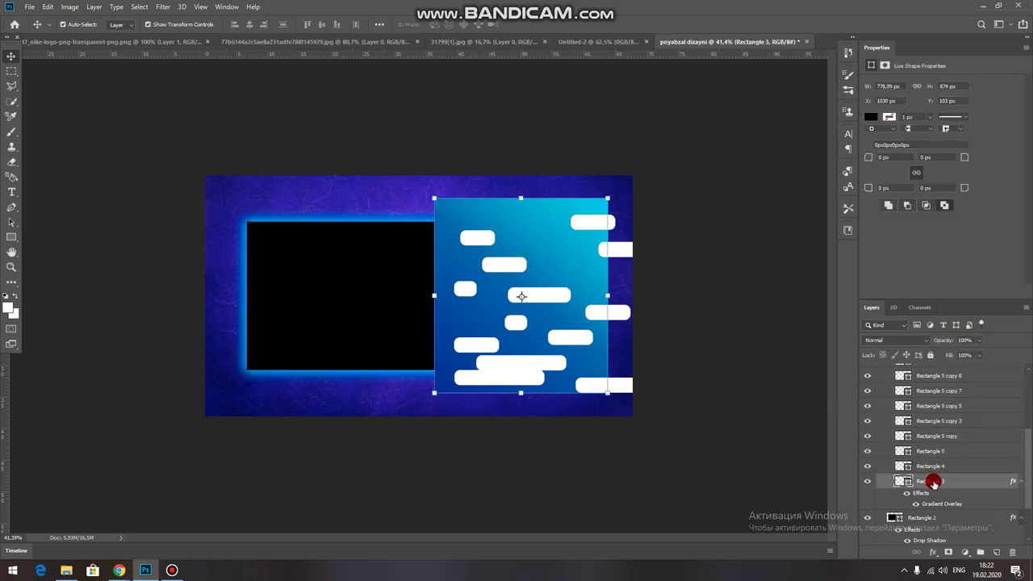
# Group Rectangle 3 using Group from Layers with default settings, creating Group 3
pyautogui.rightClick(934, 483)
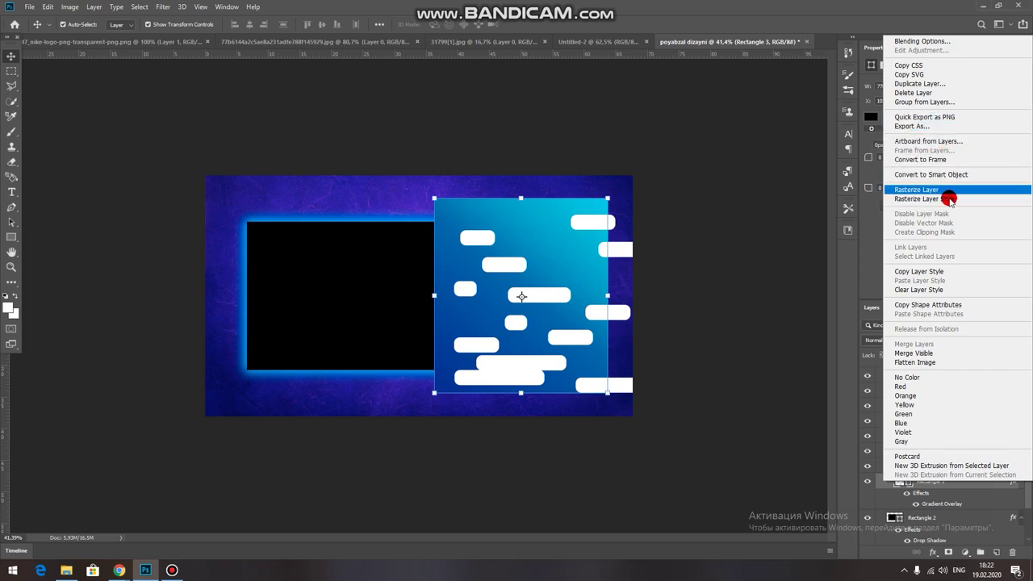
pyautogui.click(933, 486)
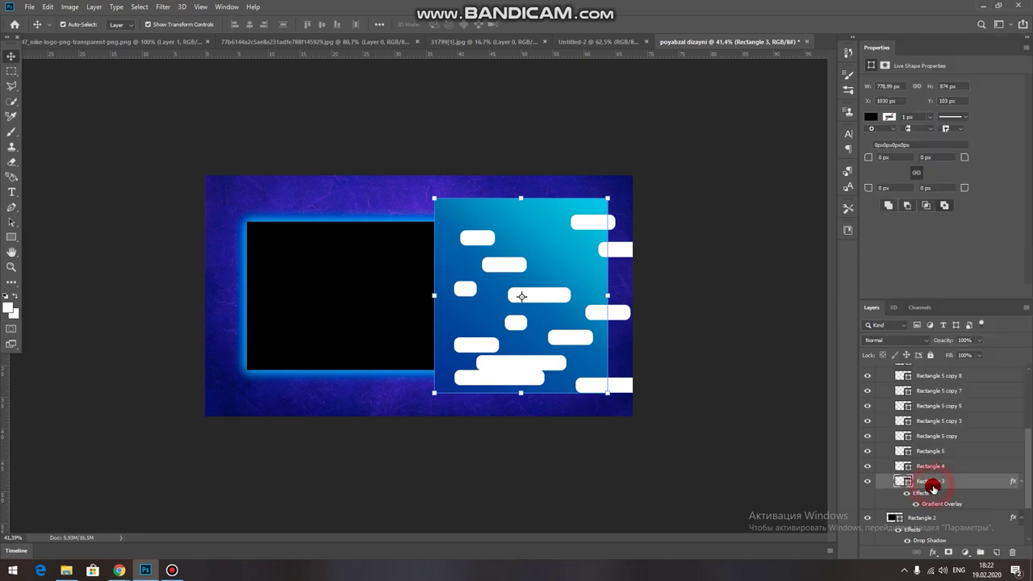
pyautogui.rightClick(934, 486)
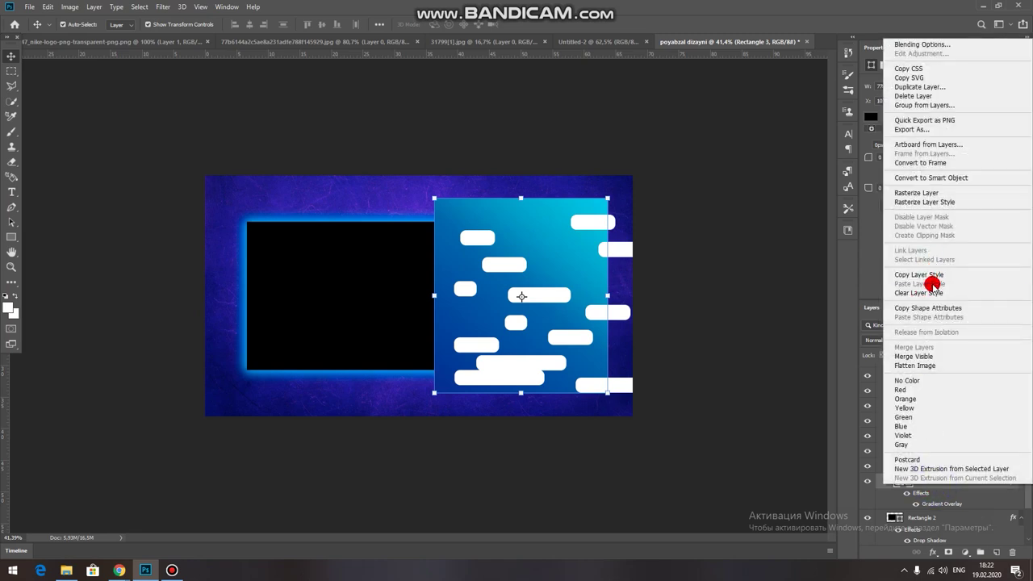
pyautogui.click(932, 278)
pyautogui.rightClick(930, 482)
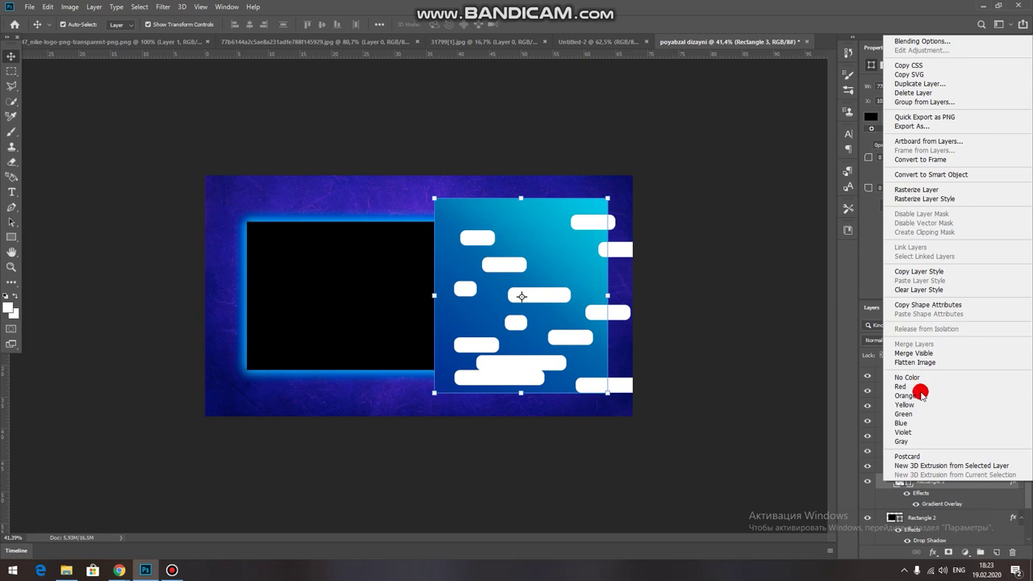
pyautogui.click(913, 101)
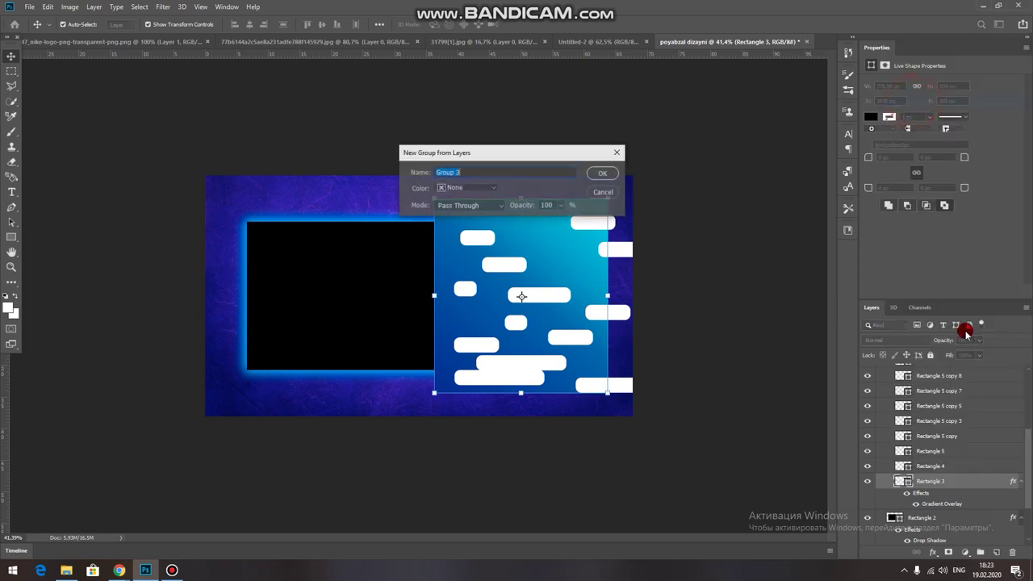
pyautogui.click(608, 174)
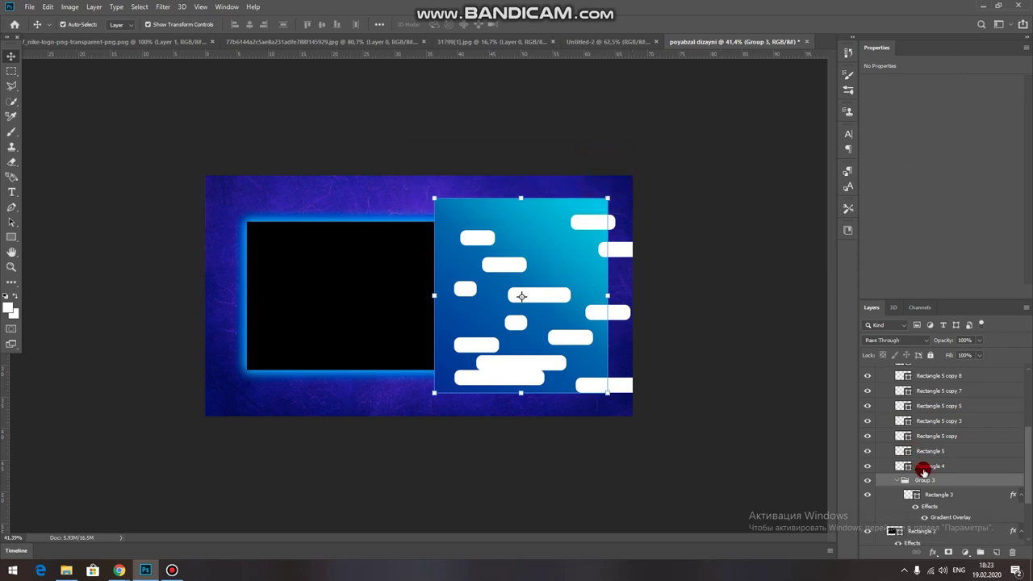
# Lower the Rectangle 5 copy 2 bar's opacity to 43%
pyautogui.click(930, 467)
pyautogui.moveTo(1025, 457); pyautogui.dragTo(1027, 406)
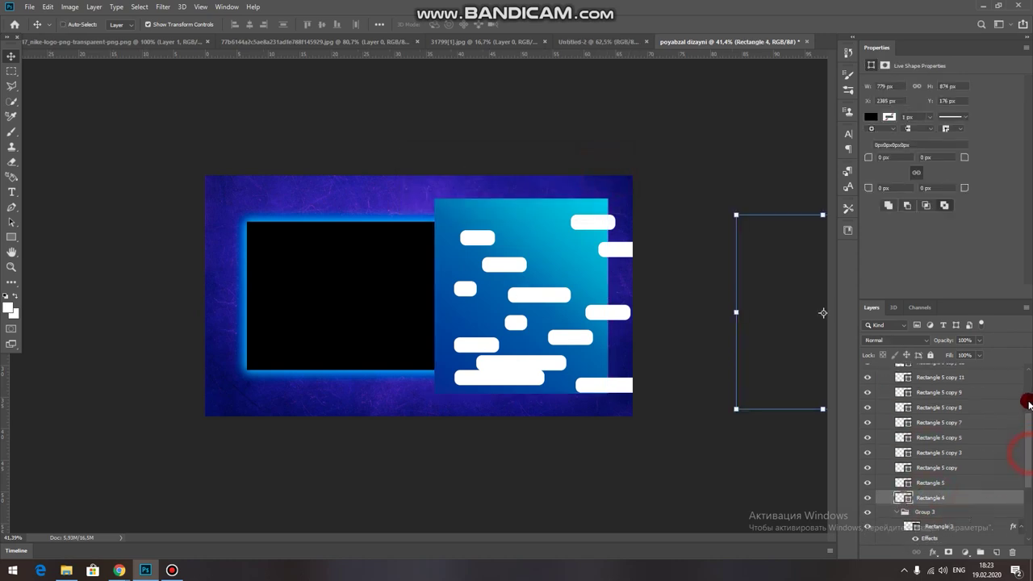
pyautogui.click(933, 401)
pyautogui.moveTo(979, 342); pyautogui.dragTo(953, 356)
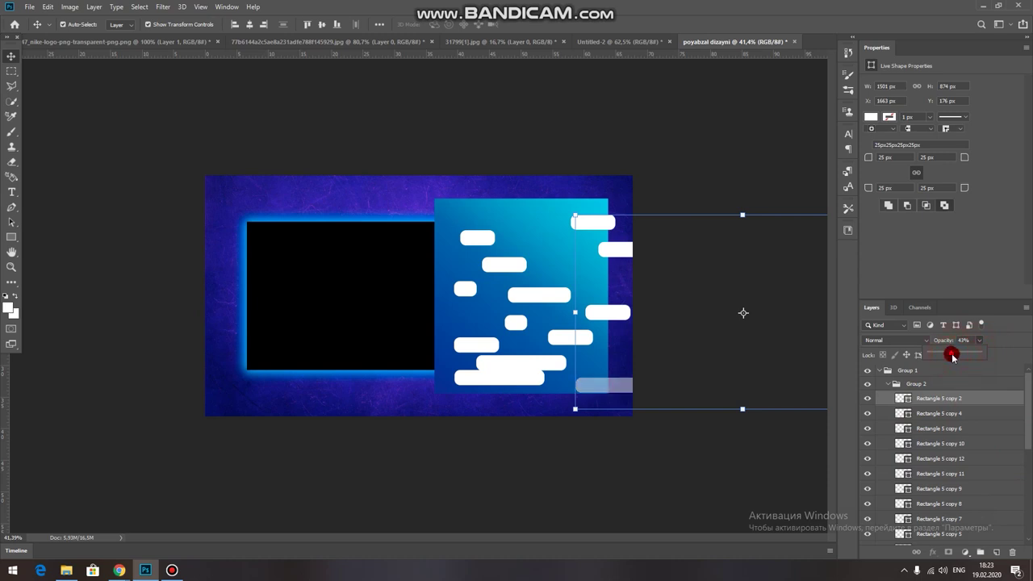
# Select all the white bar layers and set their opacity to 22%
pyautogui.moveTo(1026, 413); pyautogui.dragTo(1026, 461)
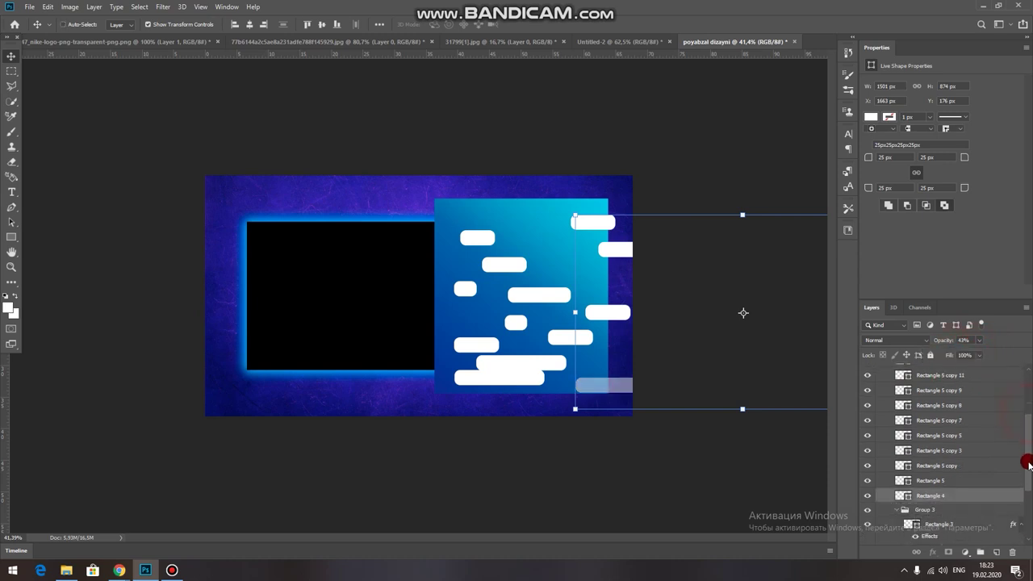
pyautogui.click(934, 472)
pyautogui.keyDown('shift'); pyautogui.click(925, 460); pyautogui.keyUp('shift')
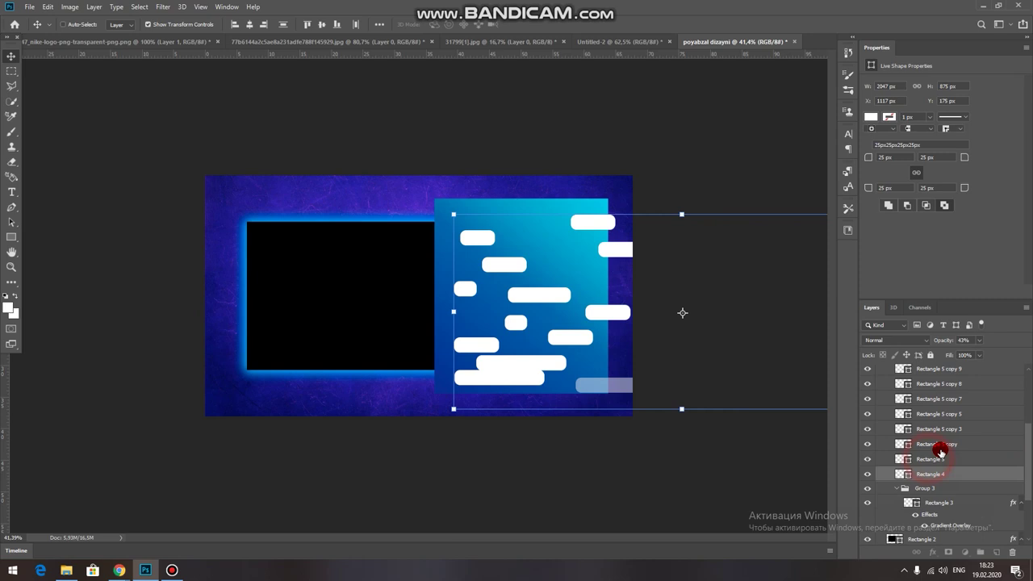
pyautogui.keyDown('shift'); pyautogui.click(1014, 405); pyautogui.keyUp('shift')
pyautogui.moveTo(1028, 432); pyautogui.dragTo(966, 355)
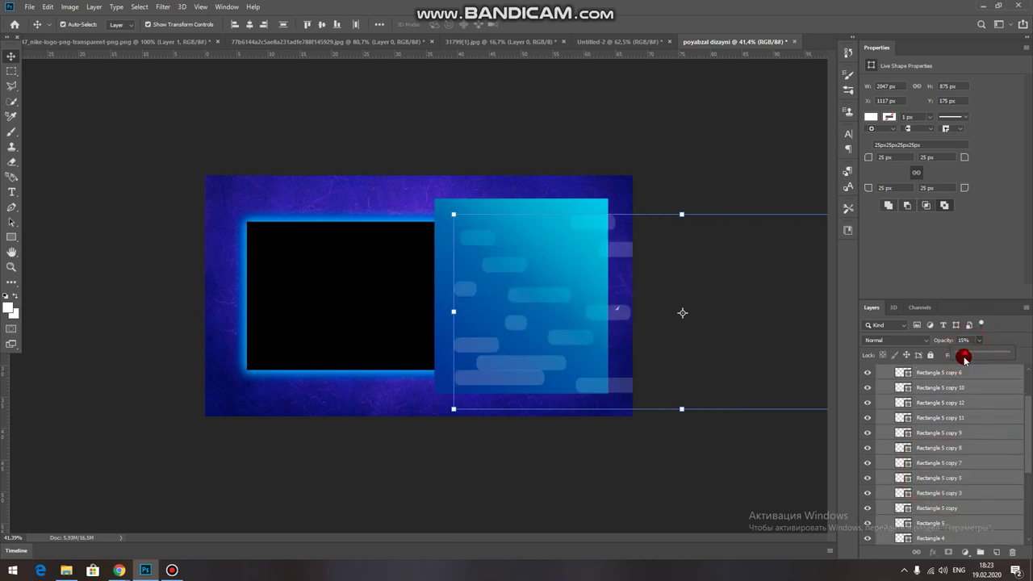
pyautogui.moveTo(968, 355); pyautogui.dragTo(970, 356)
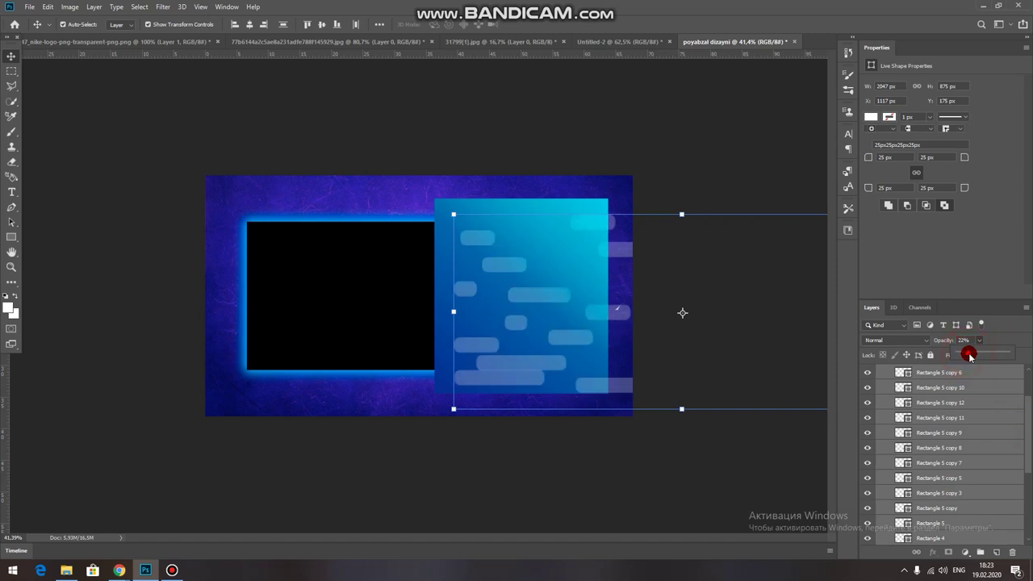
pyautogui.click(718, 161)
pyautogui.scroll(5, 818, 323)
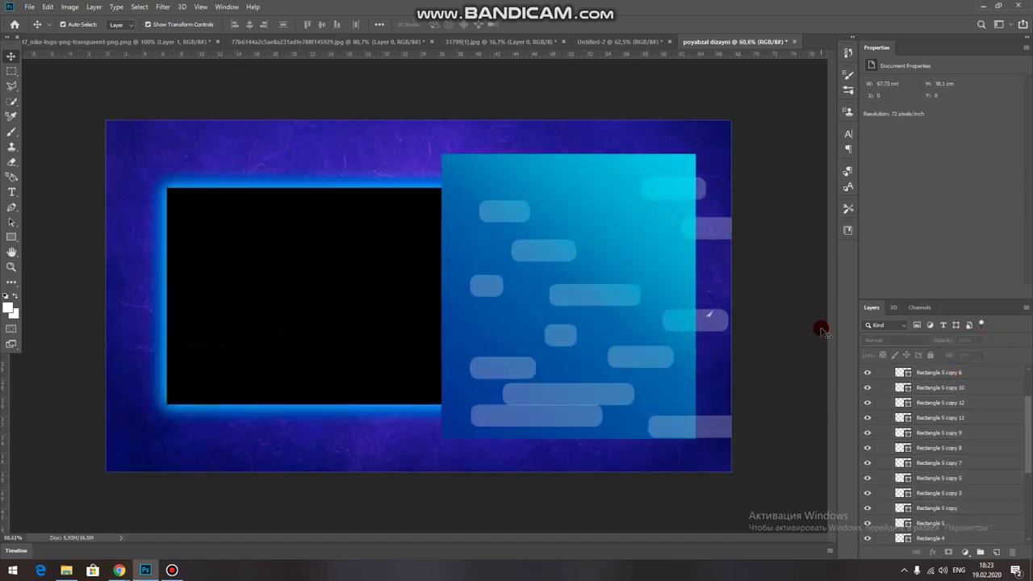
# Zoom in, rasterize the top-right bar, and erase its part beyond the panel edge
pyautogui.scroll(1, 823, 326)
pyautogui.hotkey('alt', ',')
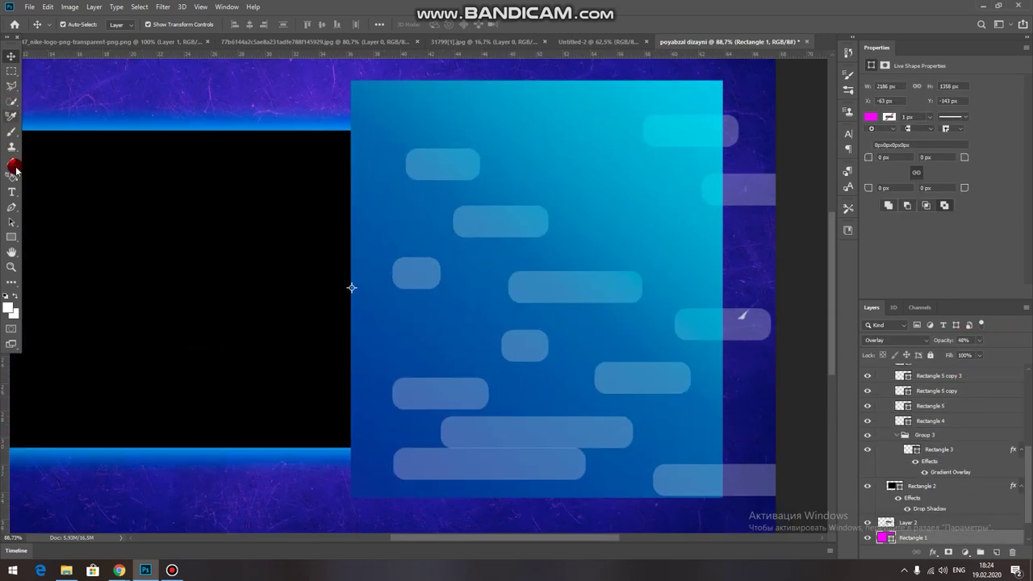
pyautogui.click(11, 159)
pyautogui.scroll(2, 785, 99)
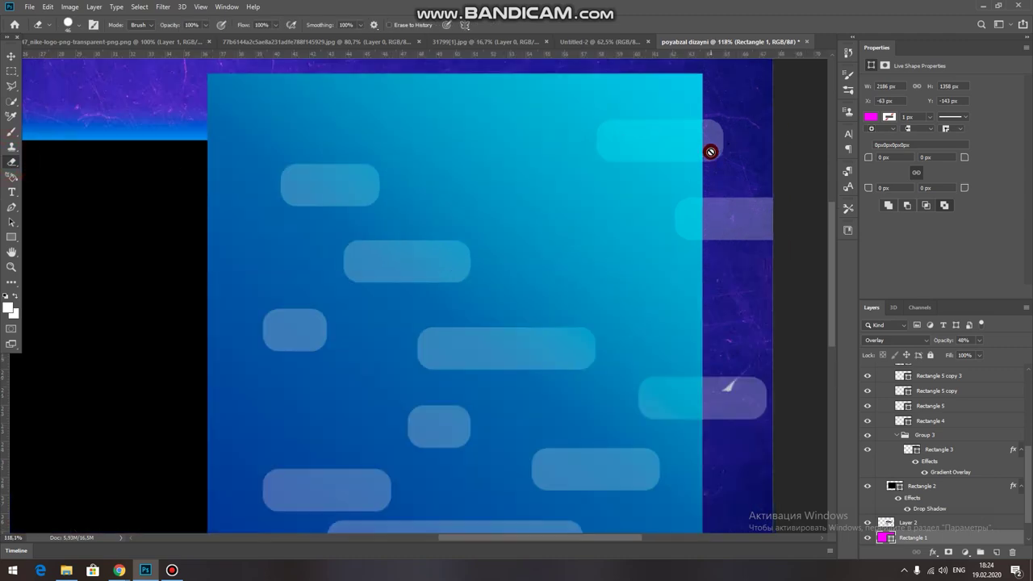
pyautogui.click(663, 144)
pyautogui.click(463, 209)
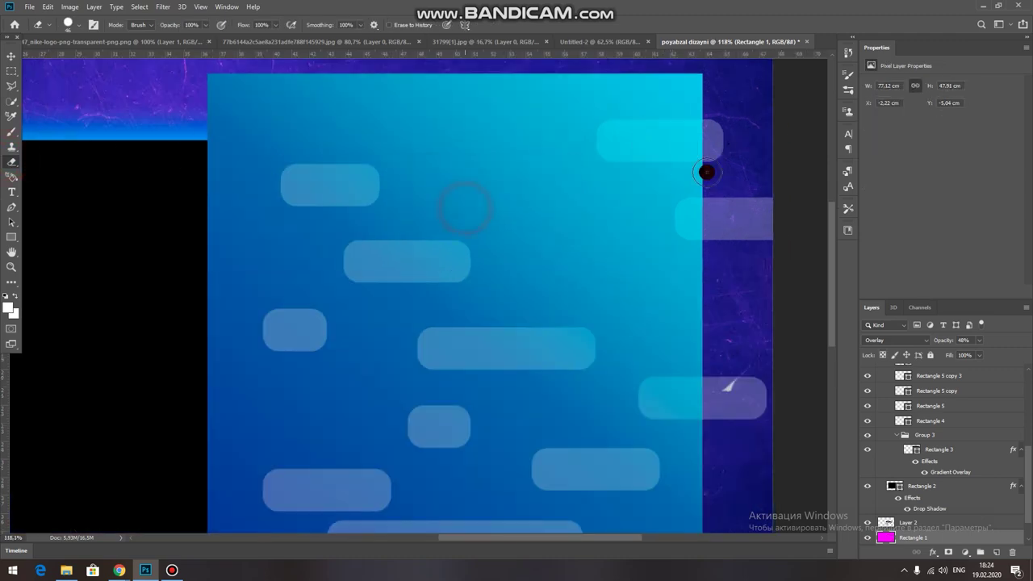
pyautogui.moveTo(716, 121); pyautogui.dragTo(725, 174)
pyautogui.keyDown('ctrl'); pyautogui.click(718, 117); pyautogui.keyUp('ctrl')
pyautogui.moveTo(719, 120); pyautogui.dragTo(718, 145)
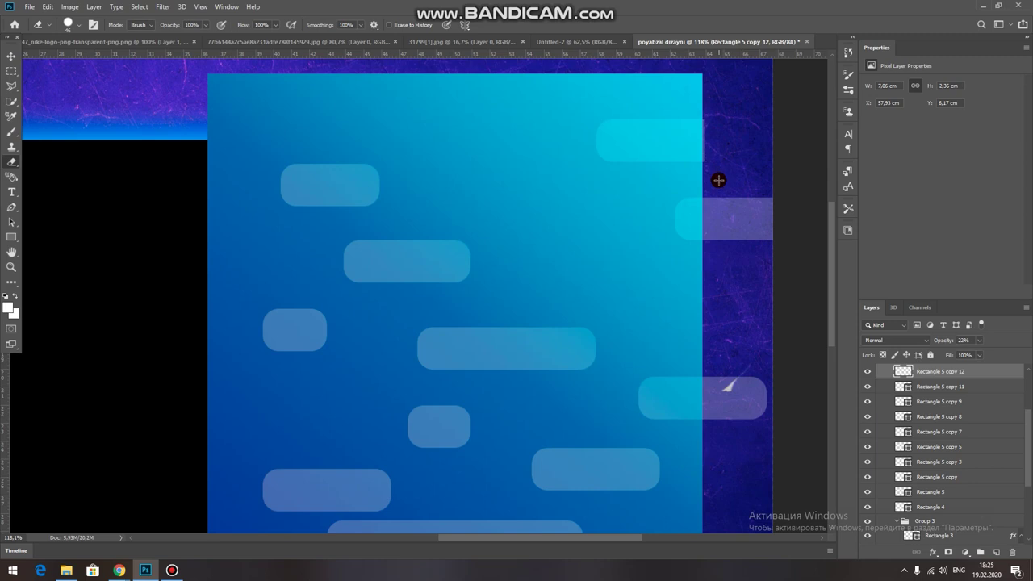
pyautogui.moveTo(716, 114); pyautogui.dragTo(718, 164)
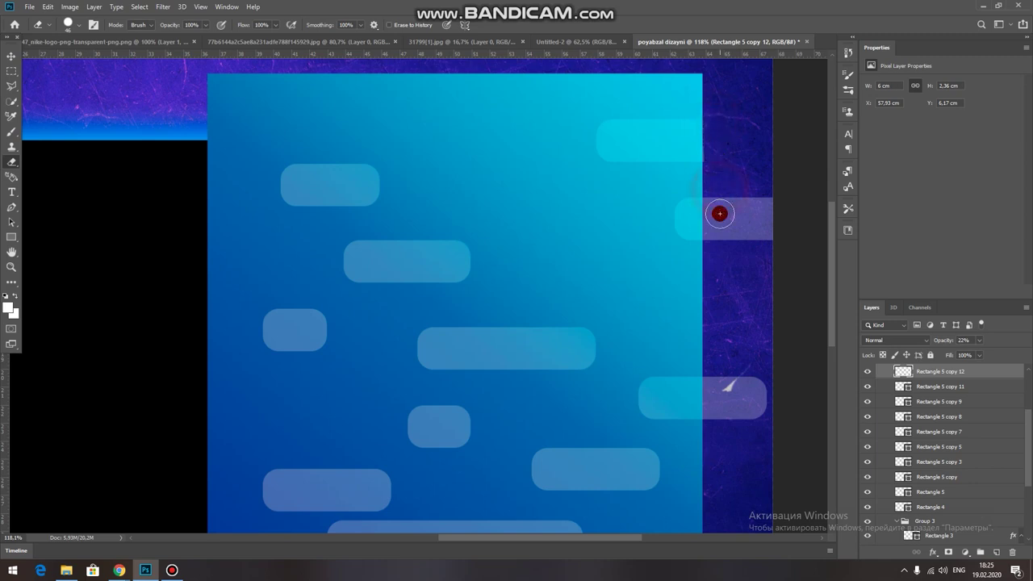
# Rasterize the bar jutting out on the right and erase its overhang
pyautogui.click(11, 55)
pyautogui.click(743, 222)
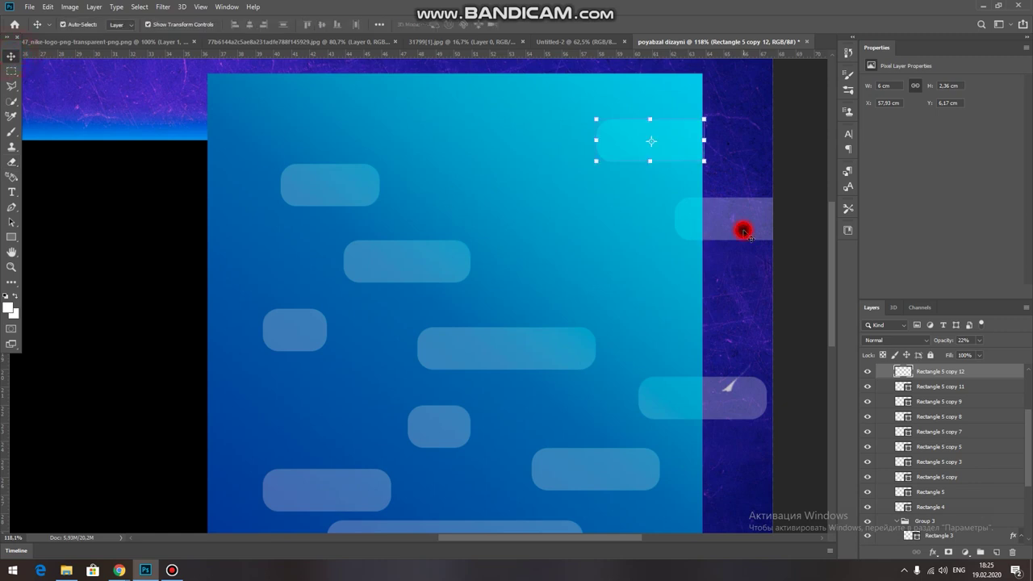
pyautogui.click(9, 165)
pyautogui.click(724, 218)
pyautogui.click(474, 212)
pyautogui.moveTo(733, 196); pyautogui.dragTo(714, 237)
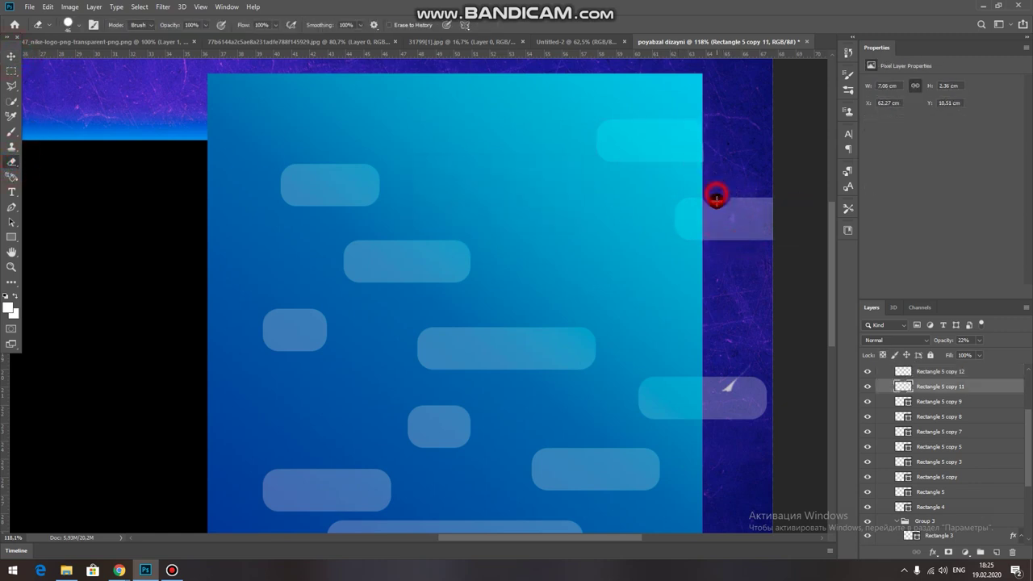
pyautogui.moveTo(715, 270); pyautogui.dragTo(747, 213)
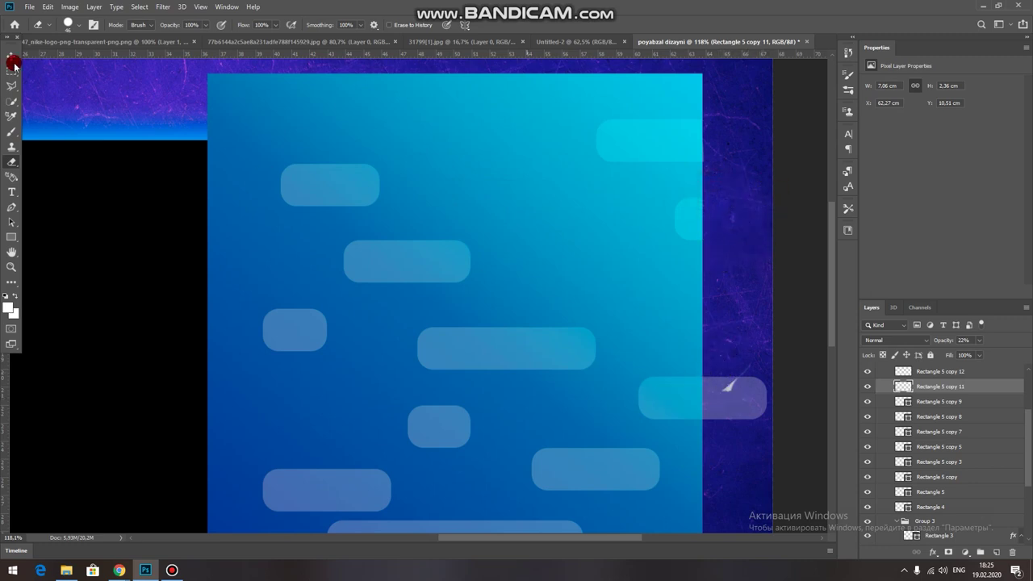
# Rasterize the lower-right bar and erase the part past the panel edge
pyautogui.click(9, 56)
pyautogui.click(729, 396)
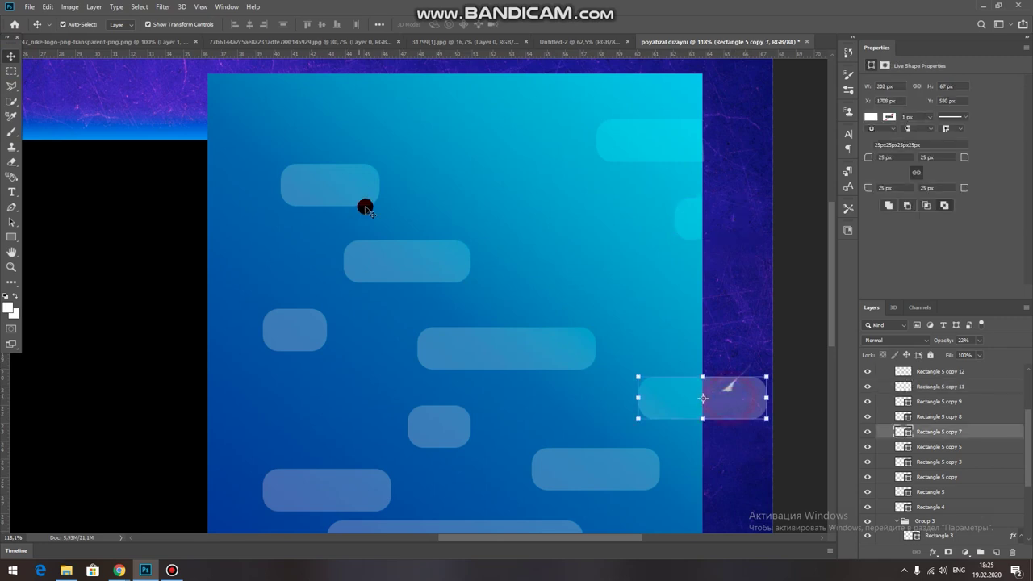
pyautogui.click(11, 164)
pyautogui.click(736, 397)
pyautogui.click(474, 211)
pyautogui.moveTo(731, 358); pyautogui.dragTo(714, 452)
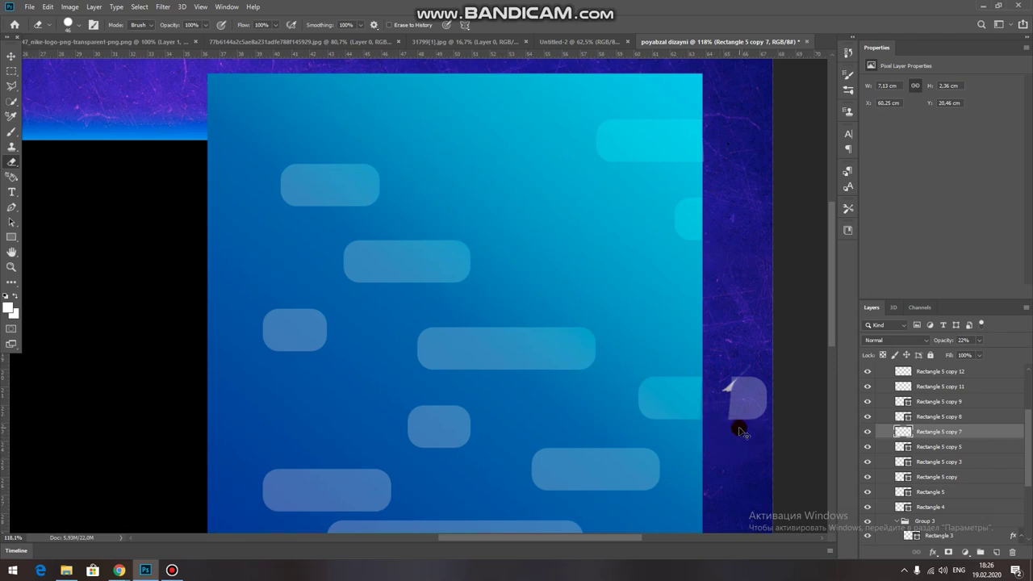
pyautogui.hotkey('ctrl', 'z')
pyautogui.click(718, 390)
pyautogui.moveTo(718, 390); pyautogui.dragTo(758, 392)
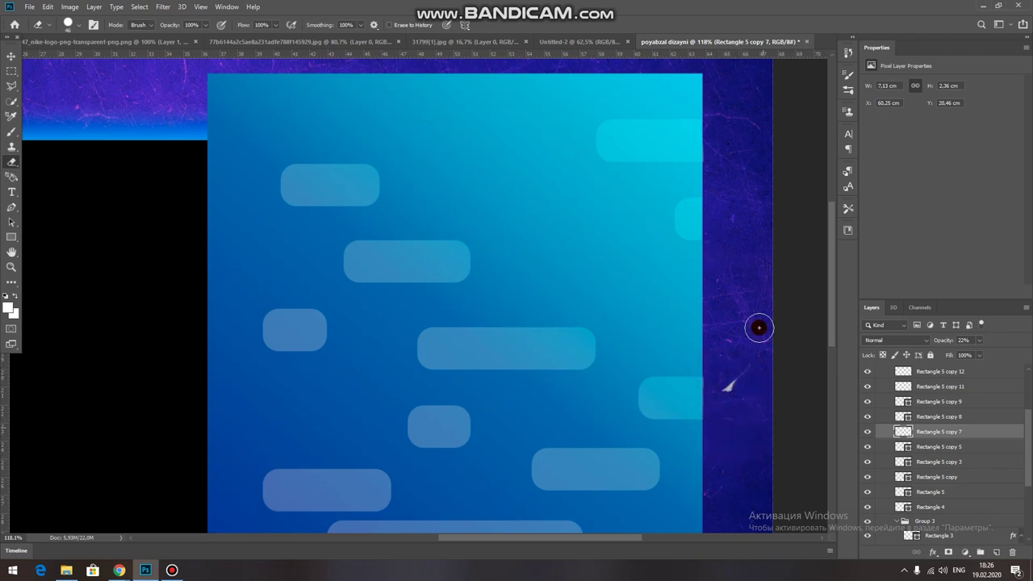
pyautogui.scroll(-2, 744, 332)
pyautogui.scroll(-3, 742, 339)
pyautogui.scroll(4, 745, 470)
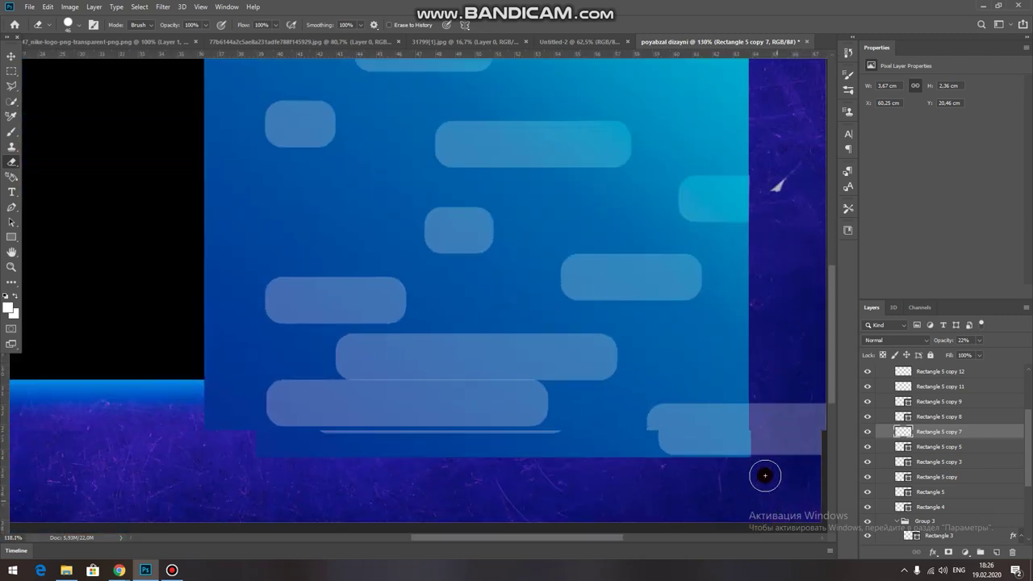
# Rasterize the bottom-right bar and erase its overhang beyond the panel's right edge
pyautogui.click(13, 58)
pyautogui.click(733, 436)
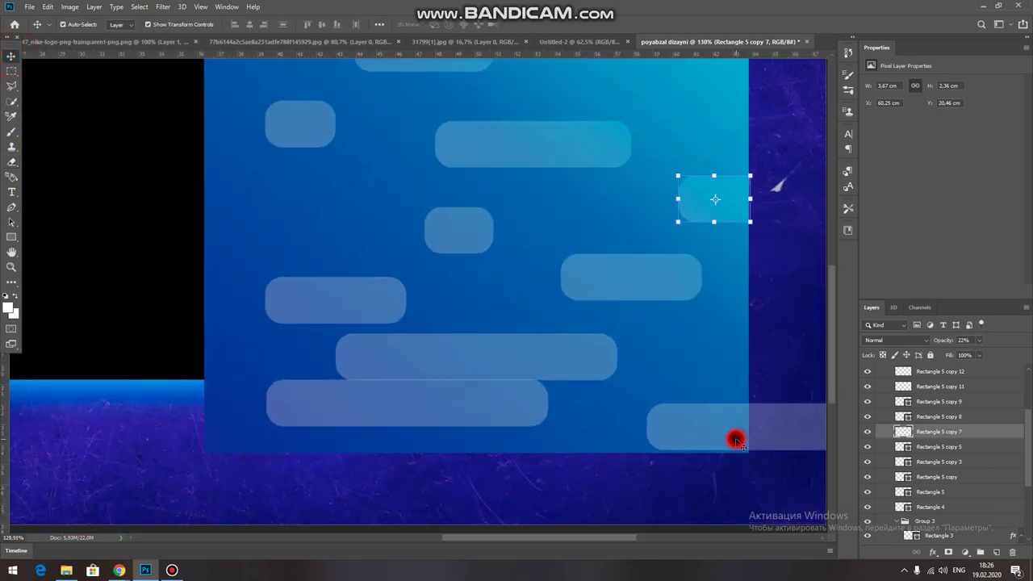
pyautogui.click(11, 161)
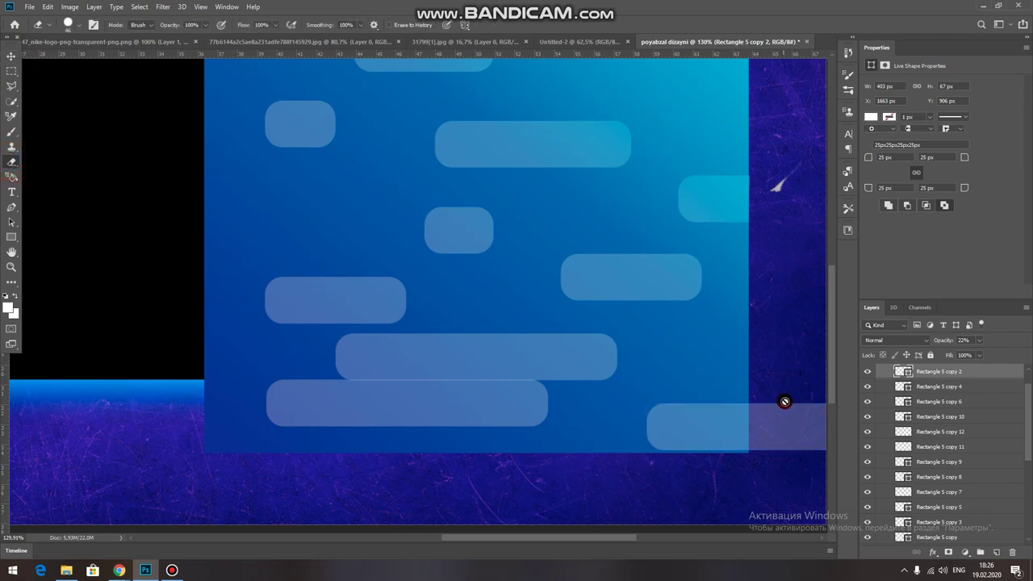
pyautogui.scroll(-1, 784, 401)
pyautogui.click(781, 417)
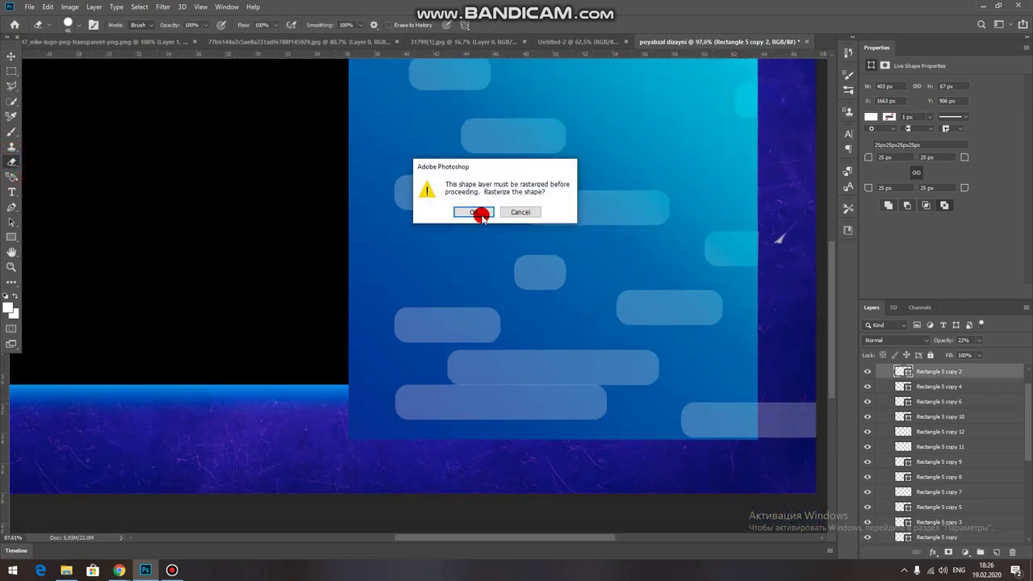
pyautogui.click(472, 212)
pyautogui.moveTo(770, 396)
pyautogui.mouseDown()
pyautogui.moveTo(768, 452)
pyautogui.moveTo(790, 417)
pyautogui.moveTo(798, 475)
pyautogui.moveTo(814, 374)
pyautogui.mouseUp()
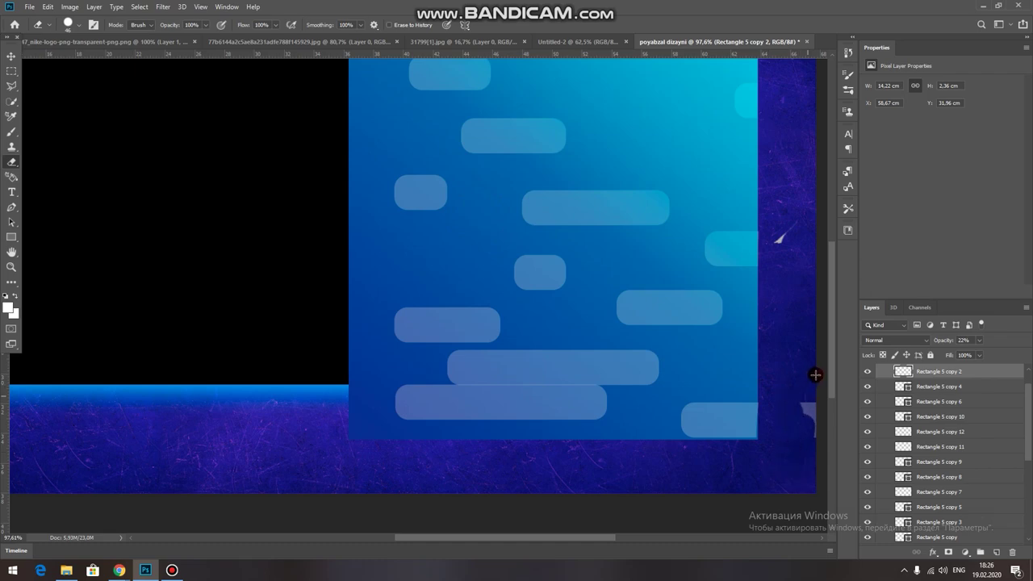
pyautogui.scroll(-2, 786, 300)
pyautogui.scroll(-1, 786, 300)
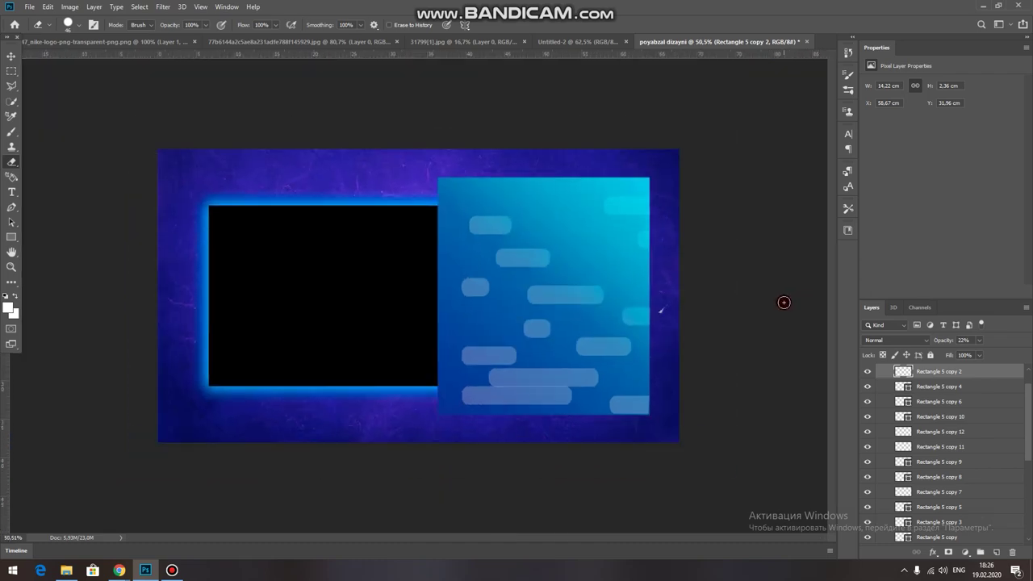
pyautogui.click(11, 59)
# Move the sneaker layer to the top of the stack and nudge the photo slightly upward
pyautogui.click(531, 381)
pyautogui.click(742, 309)
pyautogui.scroll(-2, 532, 307)
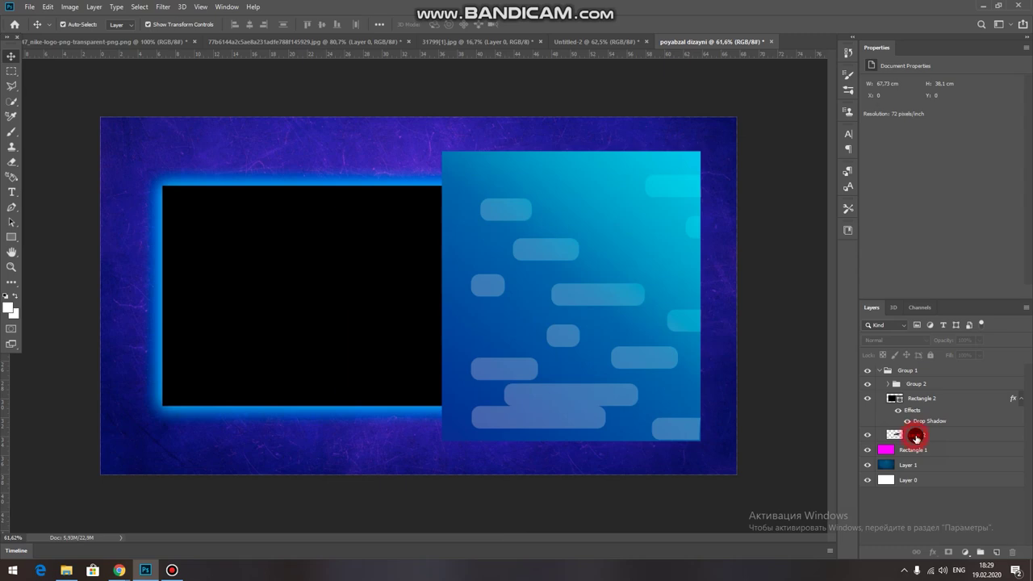
pyautogui.moveTo(915, 437); pyautogui.dragTo(931, 365)
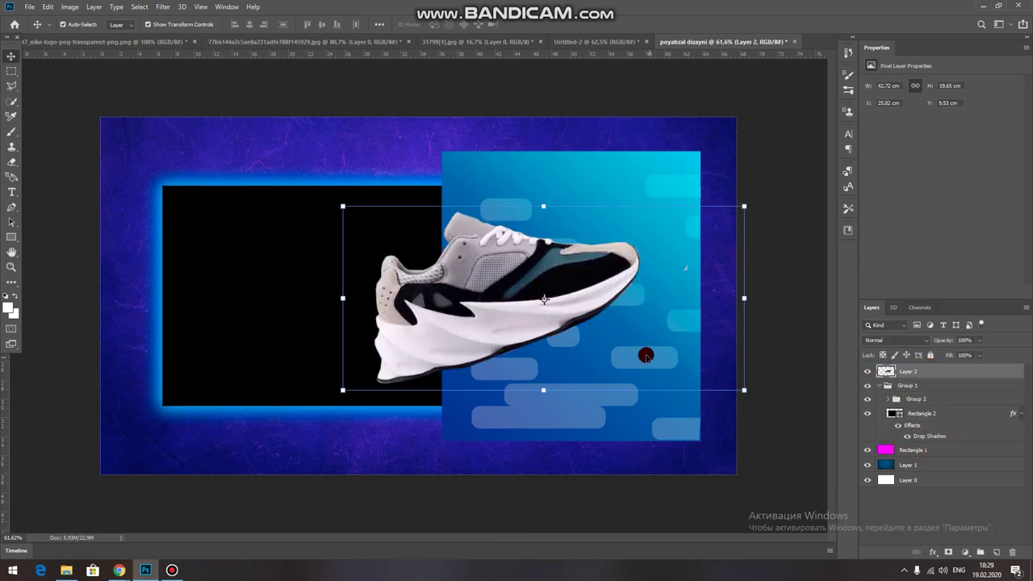
pyautogui.moveTo(581, 288); pyautogui.dragTo(582, 280)
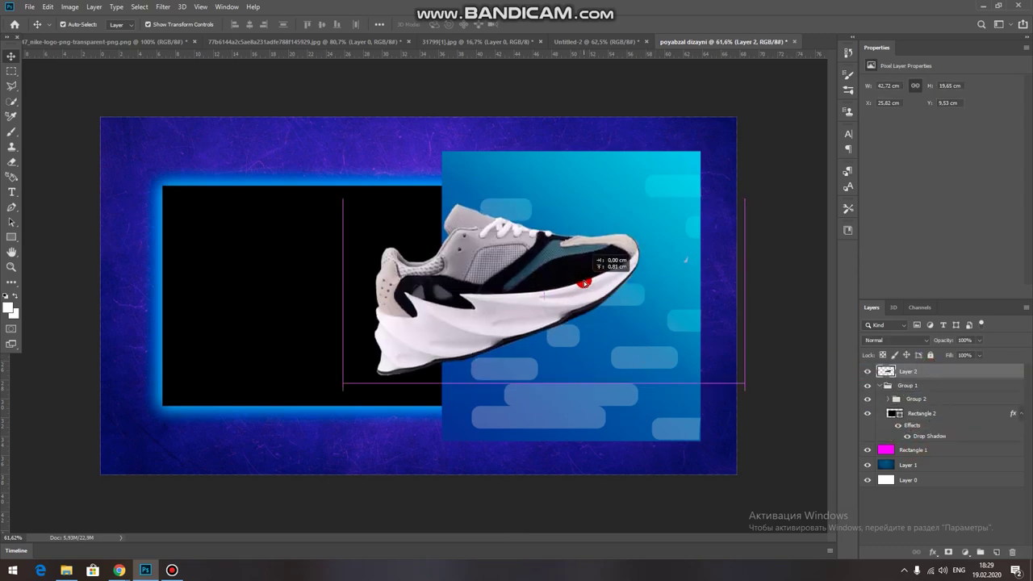
# Switch to the Nike logo document and pick its logo layer
pyautogui.click(372, 88)
pyautogui.click(40, 44)
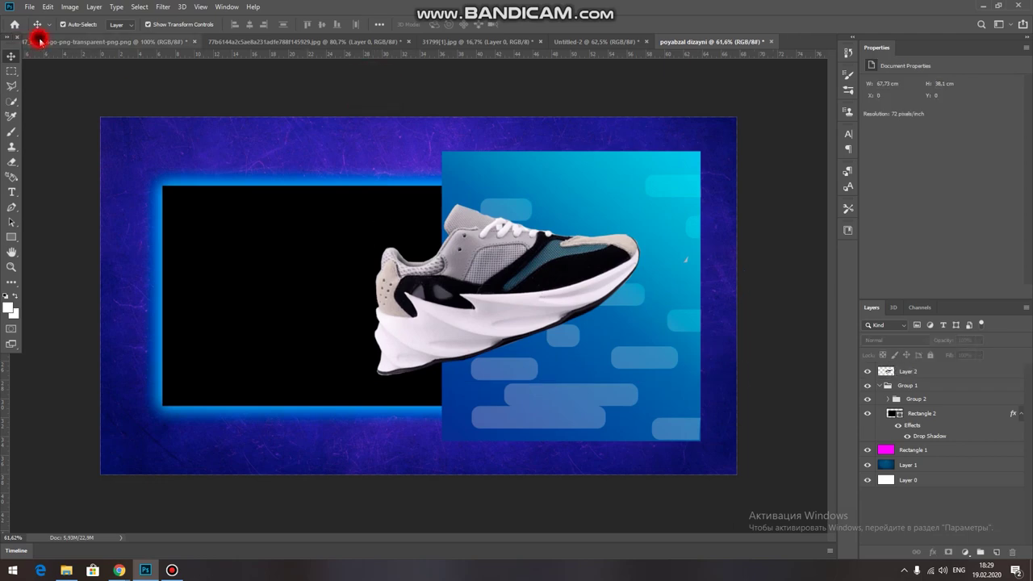
pyautogui.moveTo(318, 198); pyautogui.dragTo(318, 193)
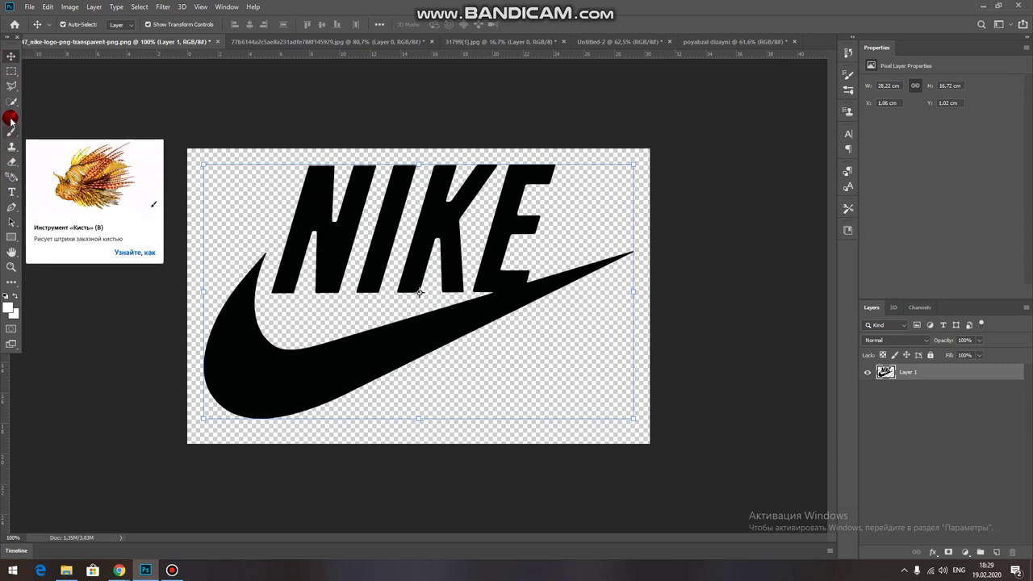
# Quick-select the entire Nike logo, including the lettering and swoosh
pyautogui.click(11, 101)
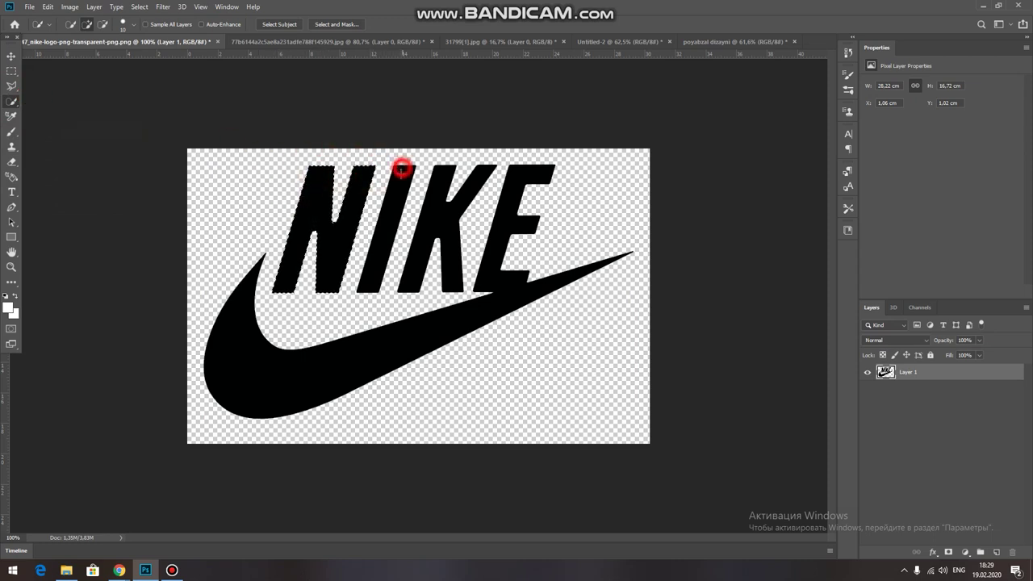
pyautogui.moveTo(401, 169); pyautogui.dragTo(548, 172)
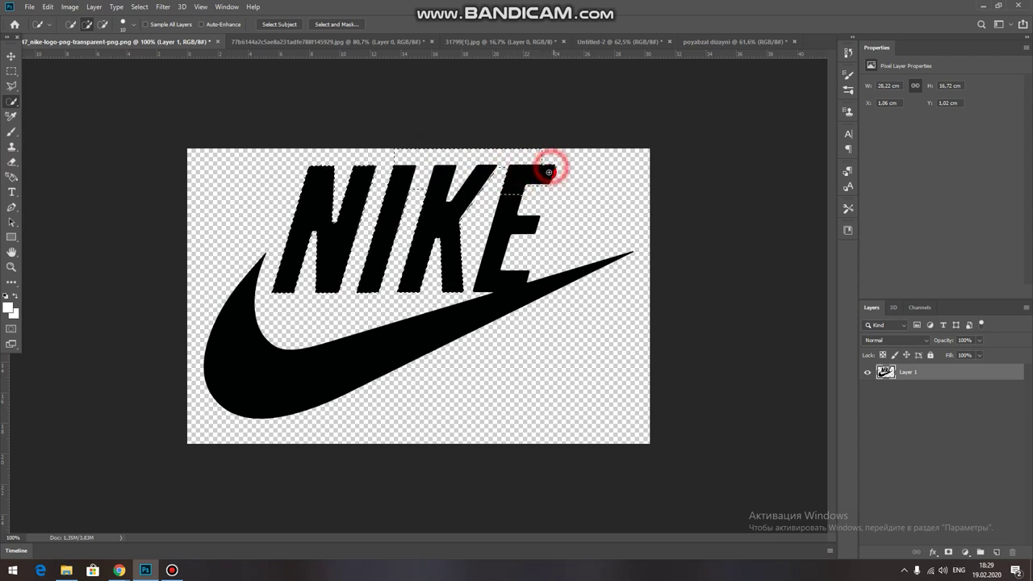
pyautogui.moveTo(548, 172); pyautogui.dragTo(497, 277)
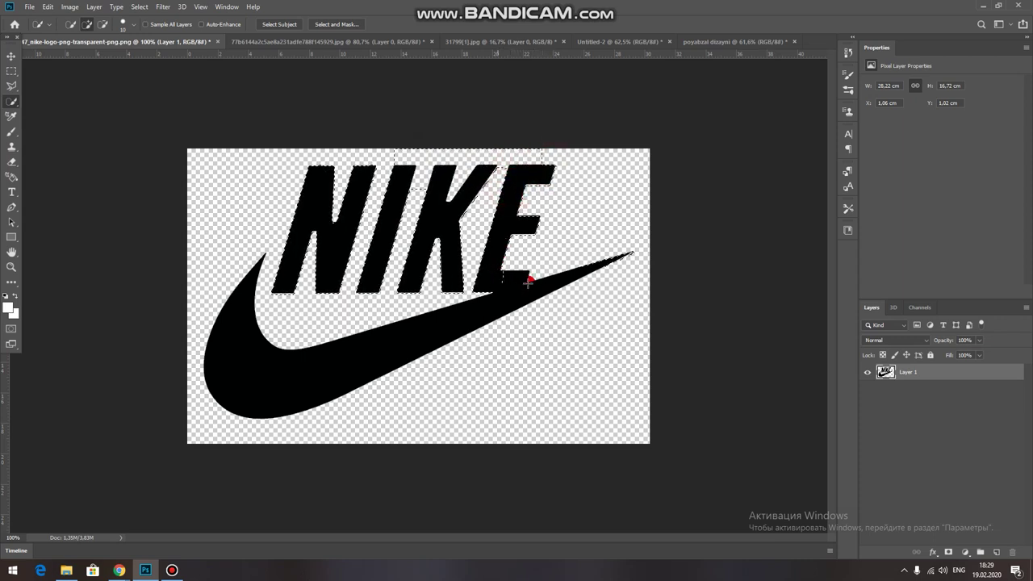
pyautogui.moveTo(461, 320)
pyautogui.mouseDown()
pyautogui.moveTo(277, 376)
pyautogui.moveTo(258, 357)
pyautogui.moveTo(242, 253)
pyautogui.moveTo(68, 133)
pyautogui.mouseUp()
# Add a Hue/Saturation adjustment with Lightness +100 to whiten the logo, and drag it toward the banner
pyautogui.click(13, 56)
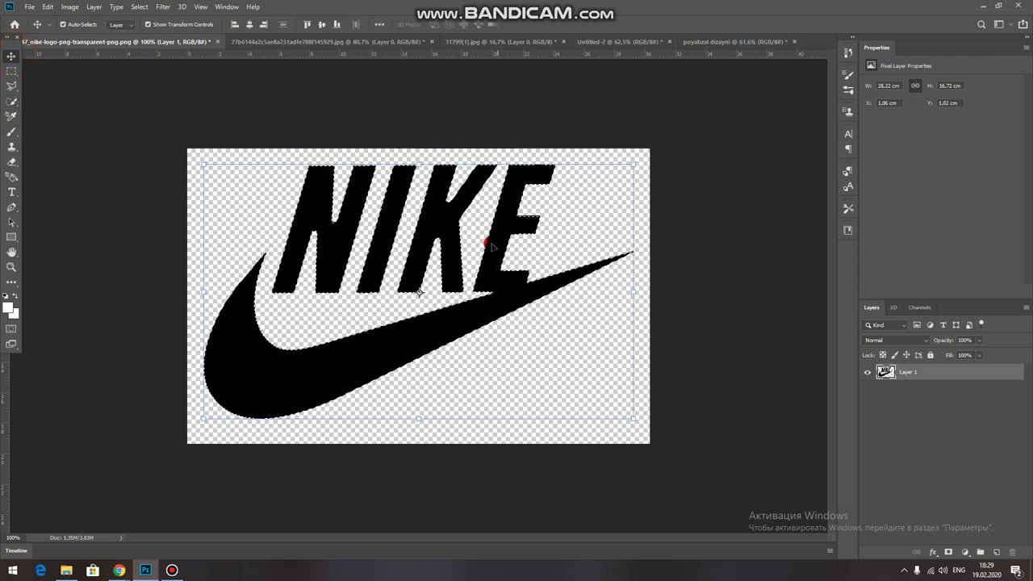
pyautogui.click(968, 553)
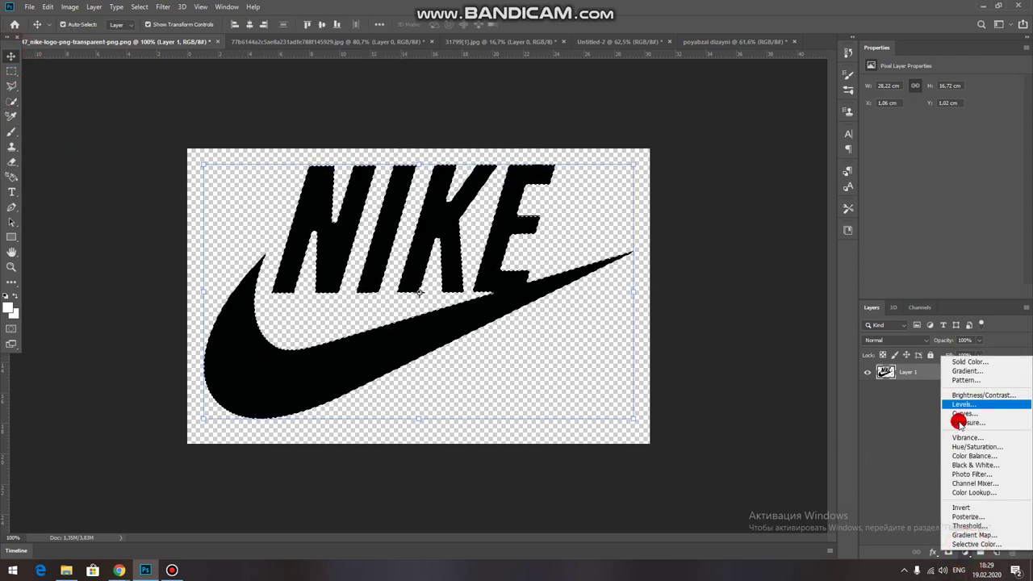
pyautogui.click(908, 432)
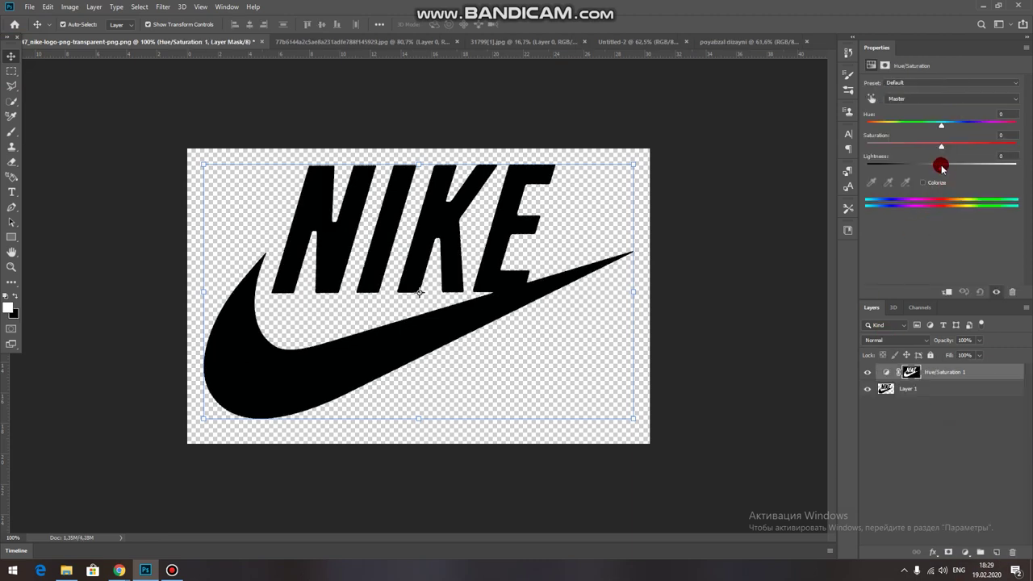
pyautogui.moveTo(941, 165); pyautogui.dragTo(1015, 167)
pyautogui.click(719, 201)
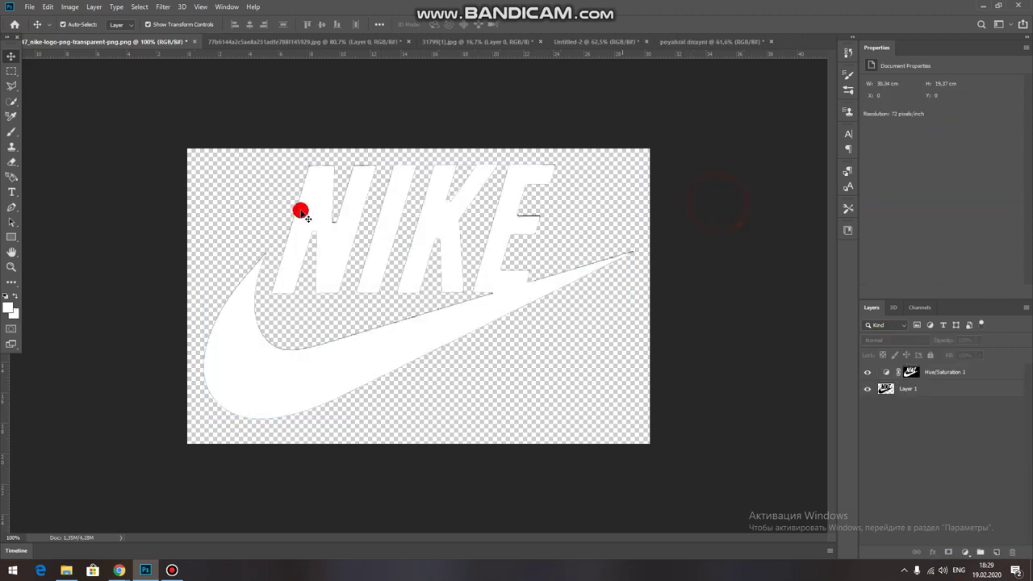
pyautogui.moveTo(315, 200); pyautogui.dragTo(699, 44)
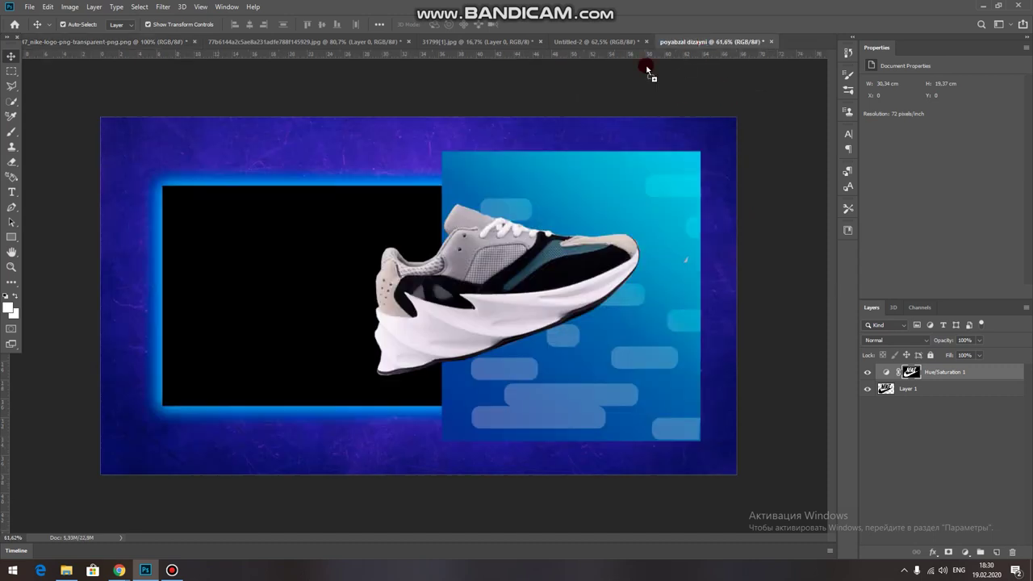
# Drop the white Nike logo into the banner, shrink it to badge size, and copy it into the black panel
pyautogui.moveTo(699, 44); pyautogui.dragTo(253, 274)
pyautogui.moveTo(375, 194)
pyautogui.mouseDown()
pyautogui.moveTo(138, 334)
pyautogui.moveTo(142, 137)
pyautogui.mouseUp()
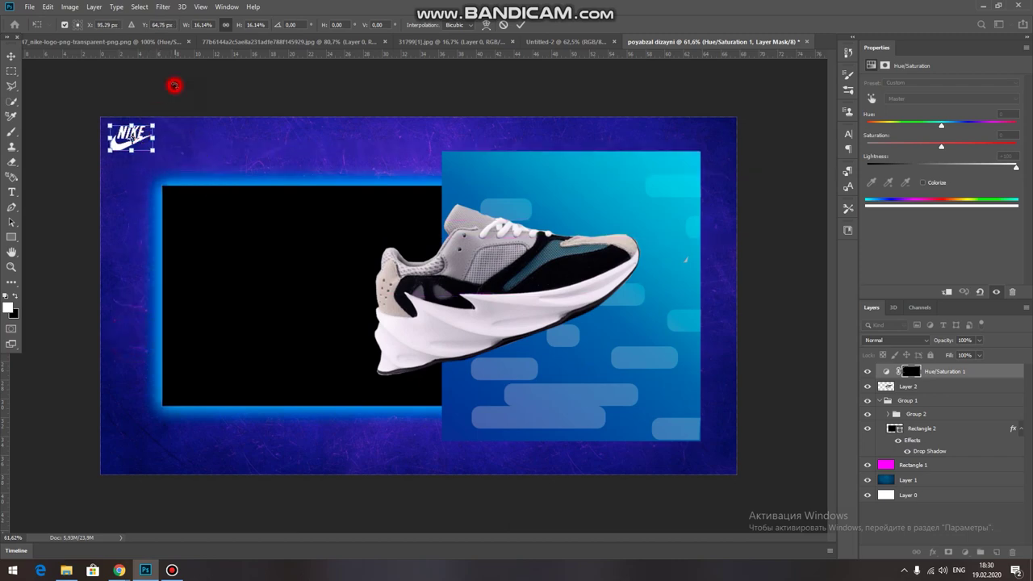
pyautogui.click(521, 24)
pyautogui.click(333, 84)
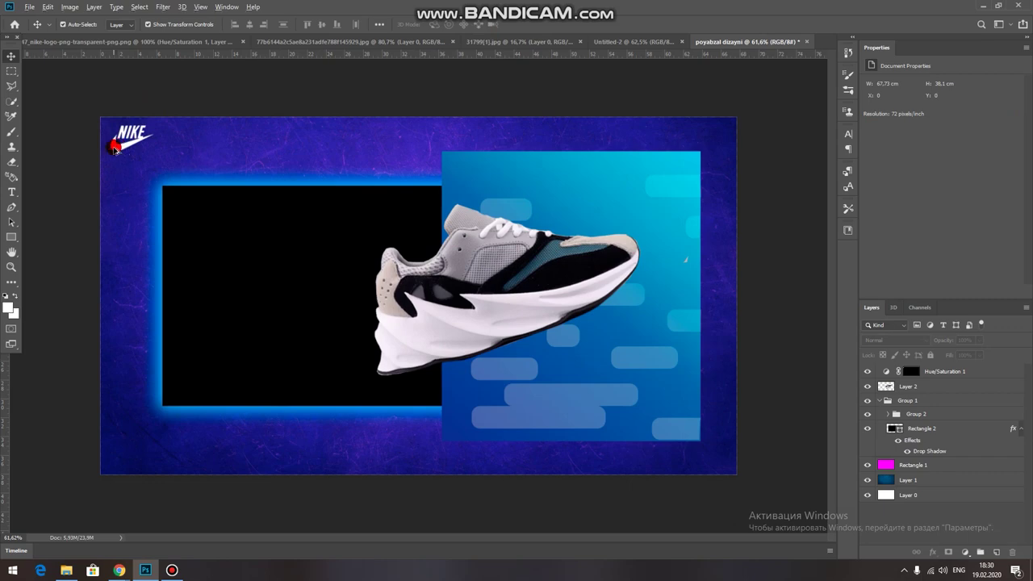
pyautogui.moveTo(117, 147); pyautogui.dragTo(173, 213)
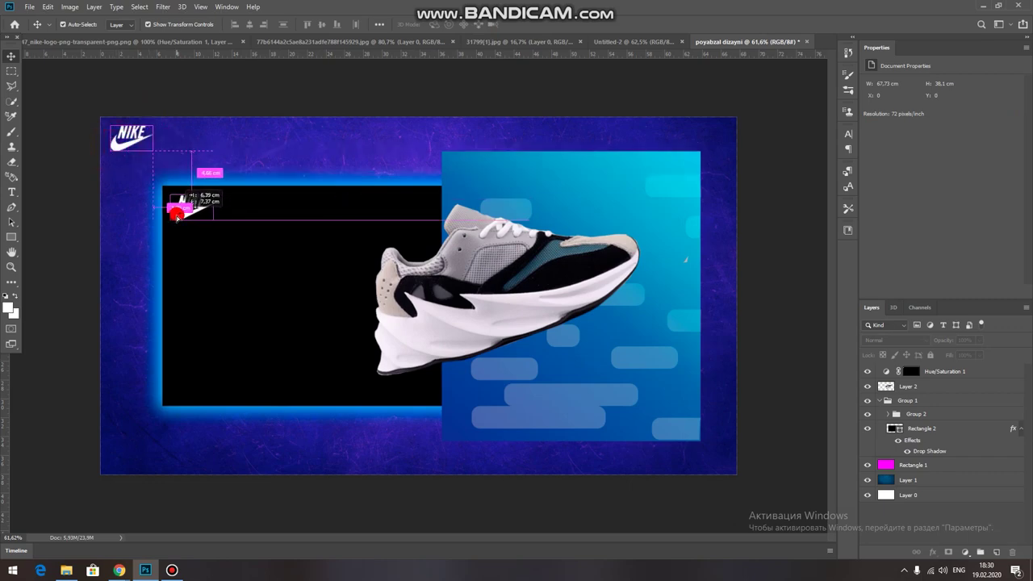
# Enlarge the top-left Nike logo to about 140%
pyautogui.click(139, 136)
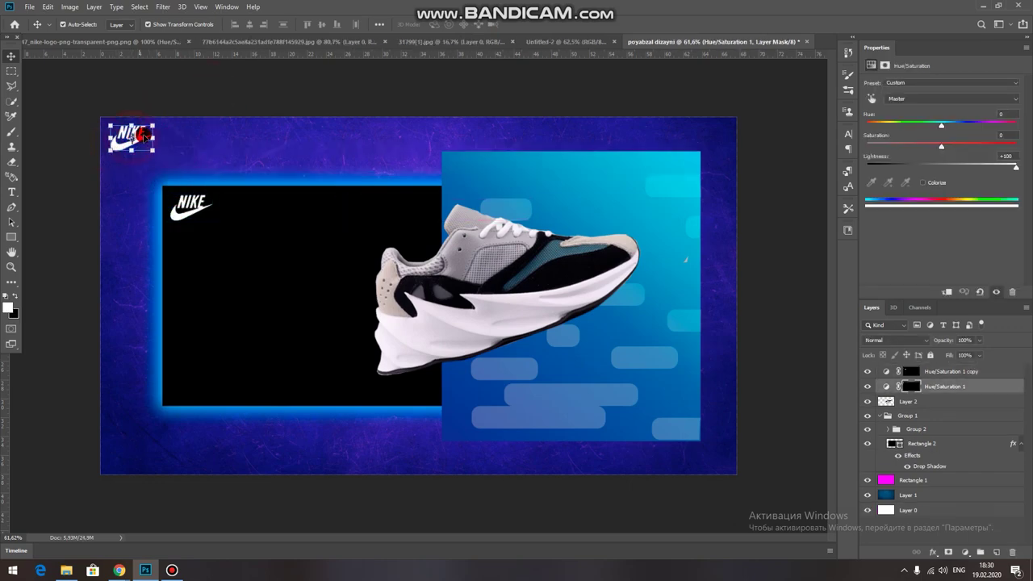
pyautogui.moveTo(154, 137); pyautogui.dragTo(150, 142)
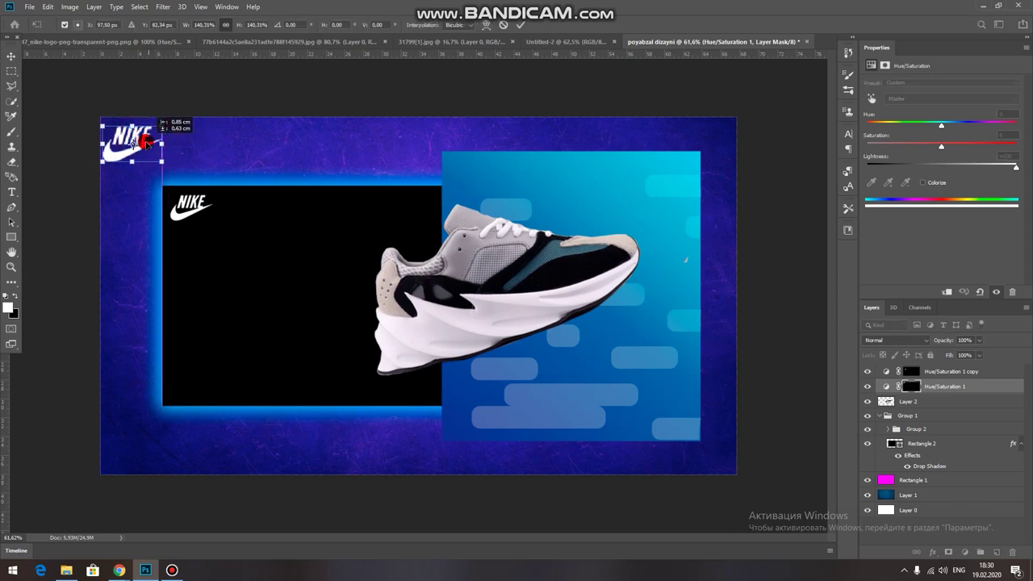
pyautogui.click(520, 24)
pyautogui.click(351, 71)
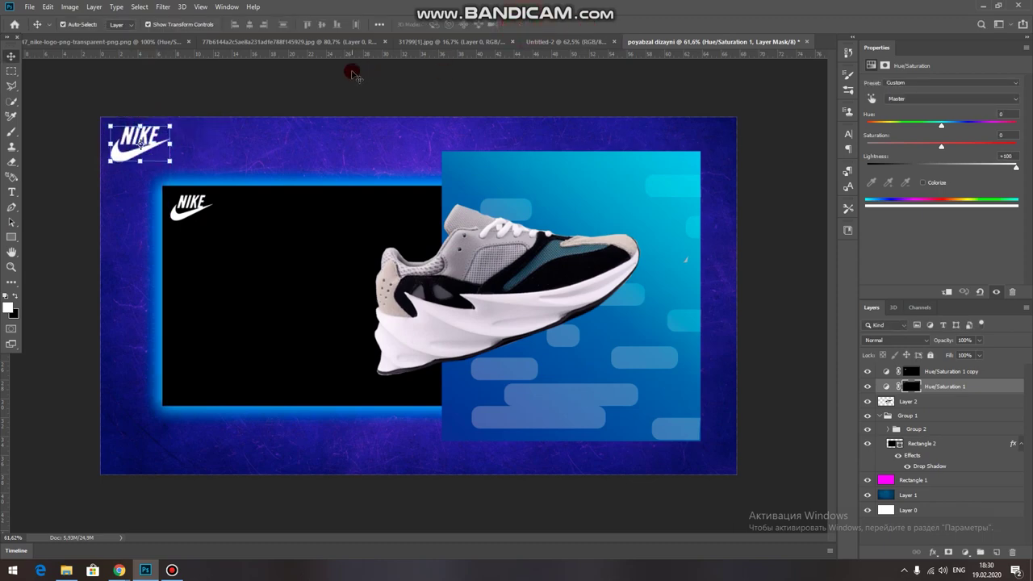
# Lower the black-panel logo copy's opacity so it reads as faded grey
pyautogui.click(198, 204)
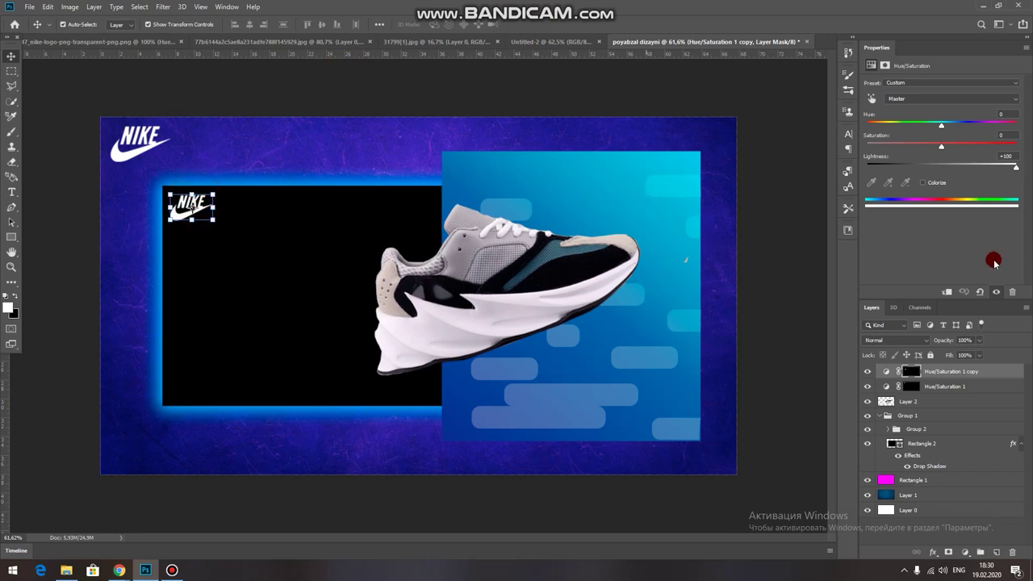
pyautogui.click(978, 339)
pyautogui.moveTo(982, 353); pyautogui.dragTo(963, 354)
pyautogui.click(752, 106)
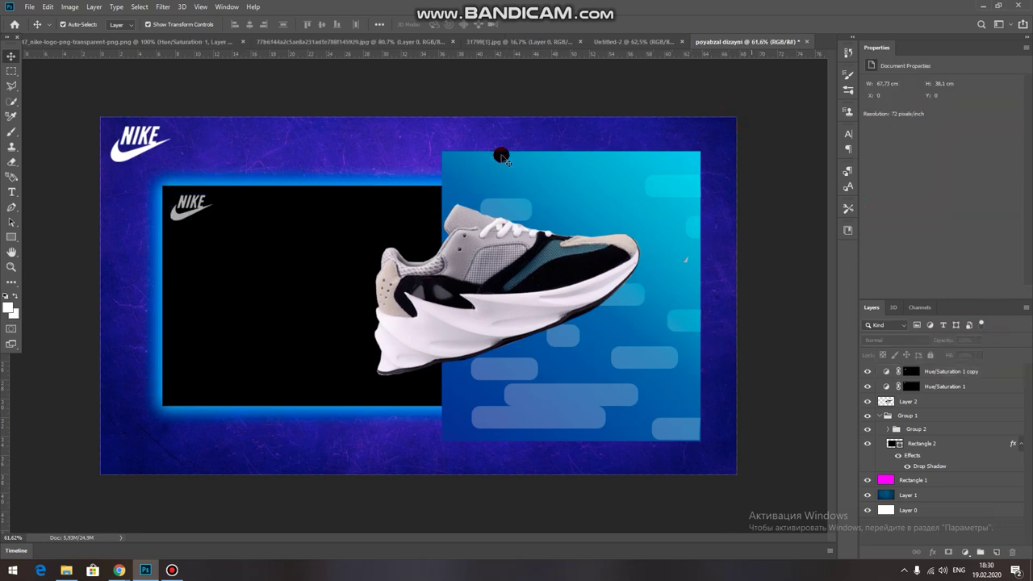
pyautogui.click(468, 92)
pyautogui.moveTo(473, 249); pyautogui.dragTo(475, 328)
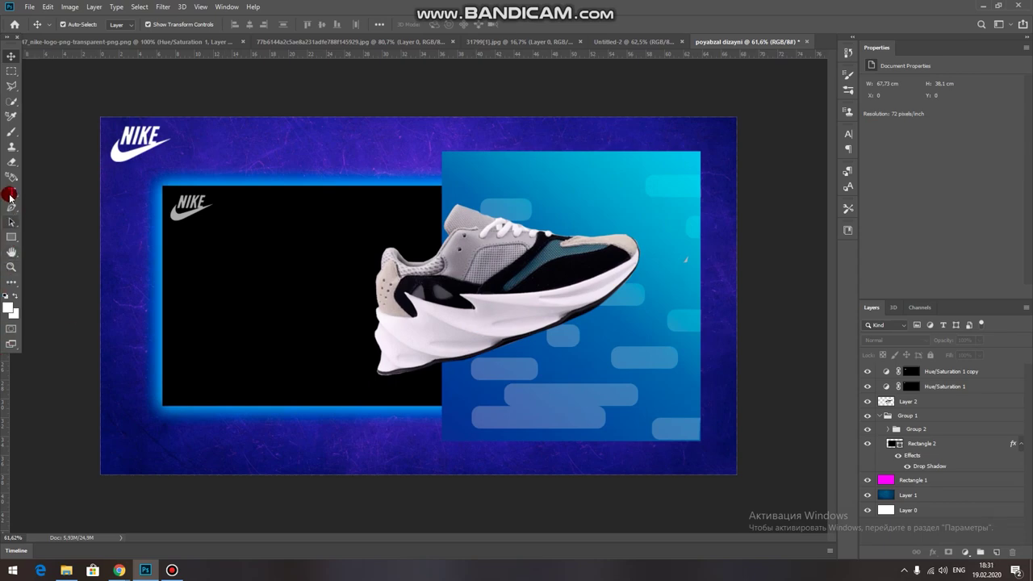
# Add a white NIKE text layer in the black panel
pyautogui.click(11, 192)
pyautogui.click(203, 303)
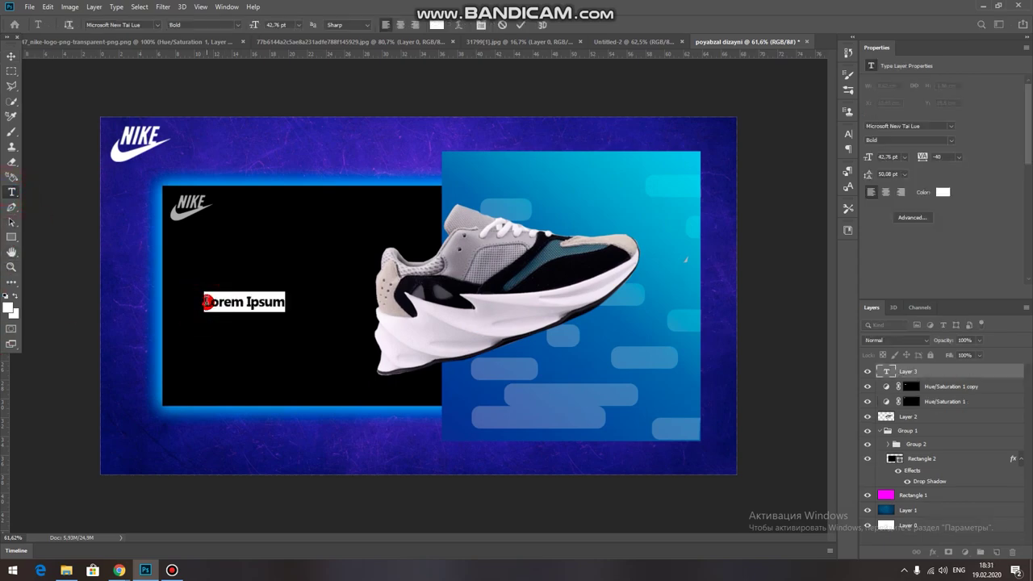
pyautogui.press('BackSpace')
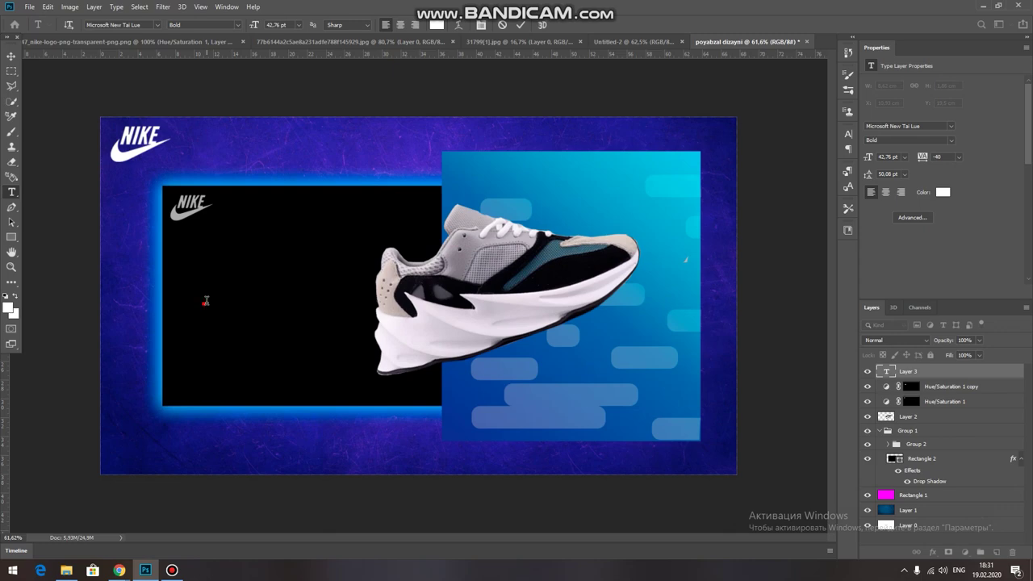
pyautogui.write('NIKE')
pyautogui.click(11, 56)
# Enlarge the NIKE text about fivefold, move it down, and place its layer behind the sneaker
pyautogui.hotkey('ctrl', 't')
pyautogui.moveTo(239, 309); pyautogui.dragTo(364, 301)
pyautogui.moveTo(334, 270); pyautogui.dragTo(450, 386)
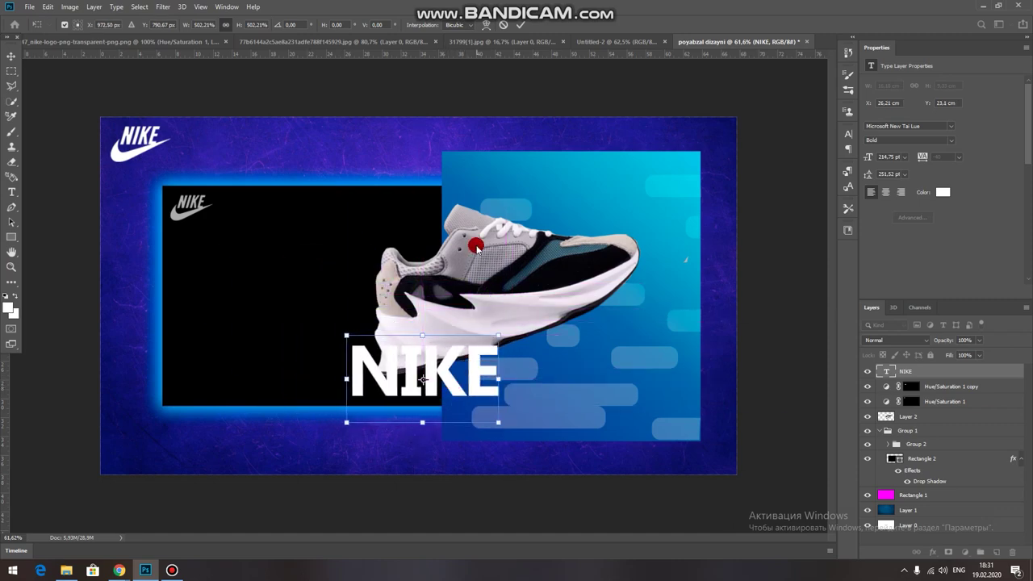
pyautogui.click(481, 84)
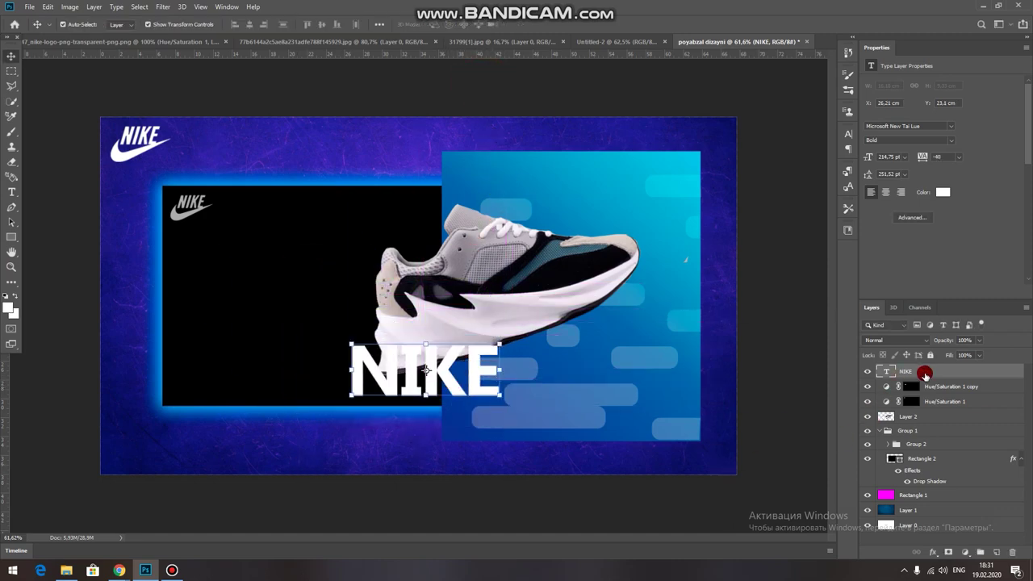
pyautogui.moveTo(922, 372); pyautogui.dragTo(933, 480)
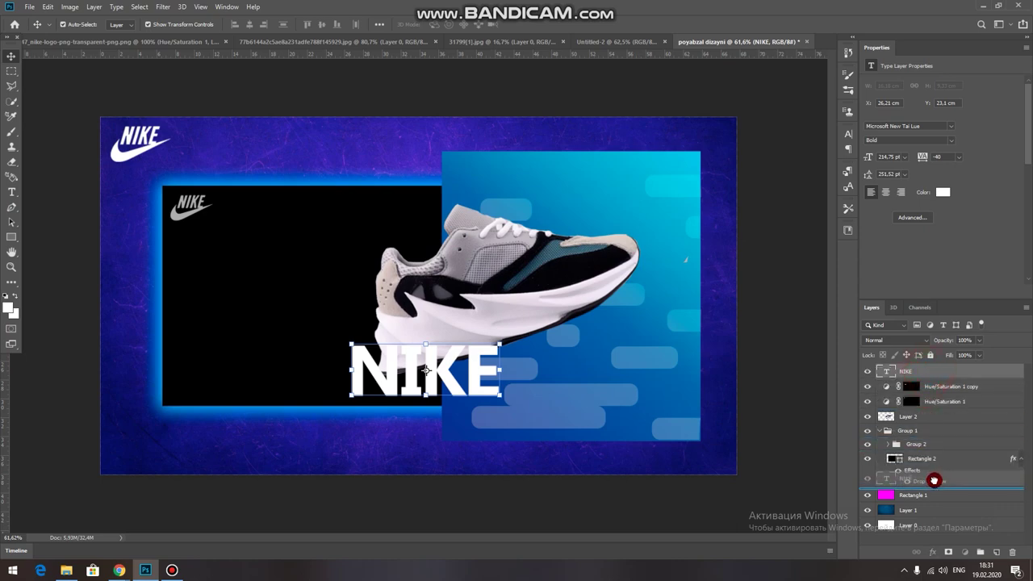
pyautogui.moveTo(933, 479)
pyautogui.mouseDown()
pyautogui.moveTo(912, 475)
pyautogui.moveTo(924, 428)
pyautogui.moveTo(912, 460)
pyautogui.moveTo(931, 424)
pyautogui.mouseUp()
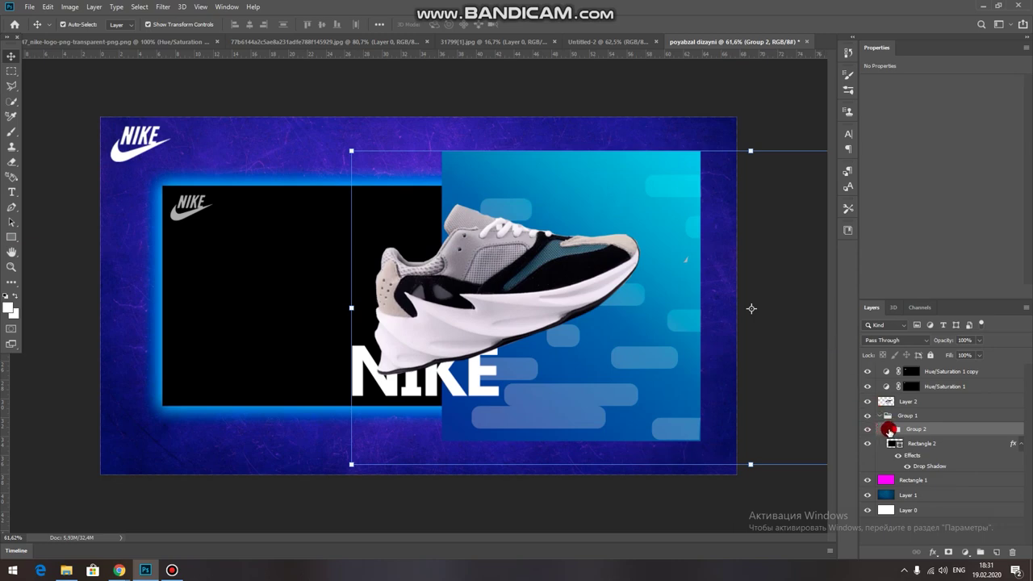
# Expand Group 2, pick the NIKE text layer, and nudge the text slightly left
pyautogui.click(888, 428)
pyautogui.moveTo(1019, 419); pyautogui.dragTo(1021, 487)
pyautogui.moveTo(926, 512); pyautogui.dragTo(934, 506)
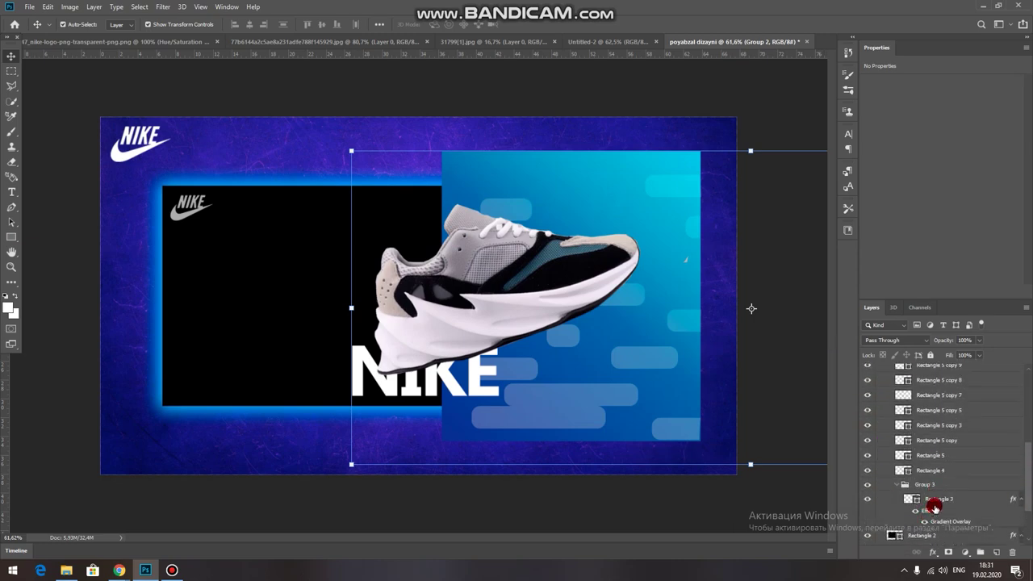
pyautogui.moveTo(934, 440); pyautogui.dragTo(956, 494)
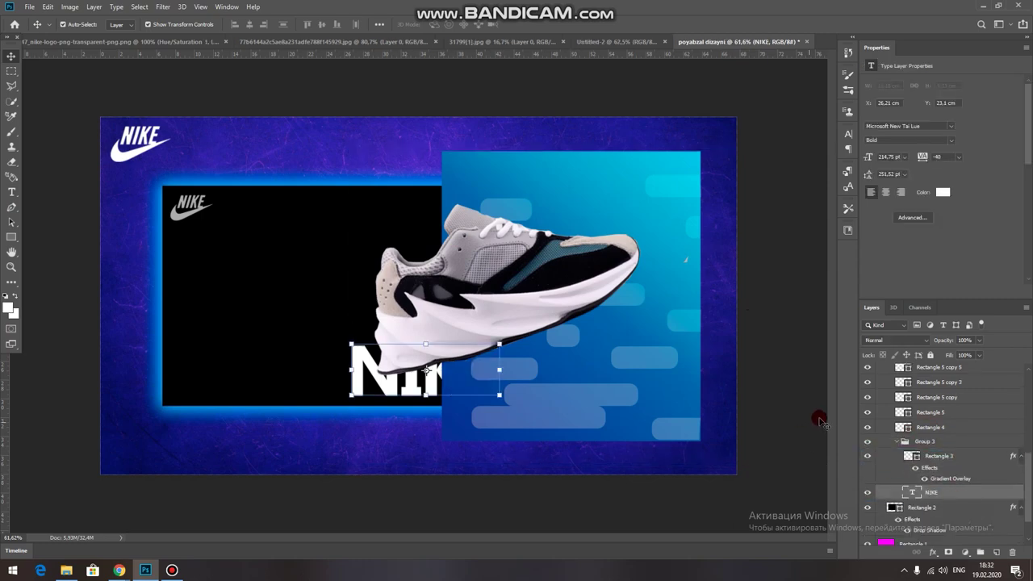
pyautogui.doubleClick(386, 385)
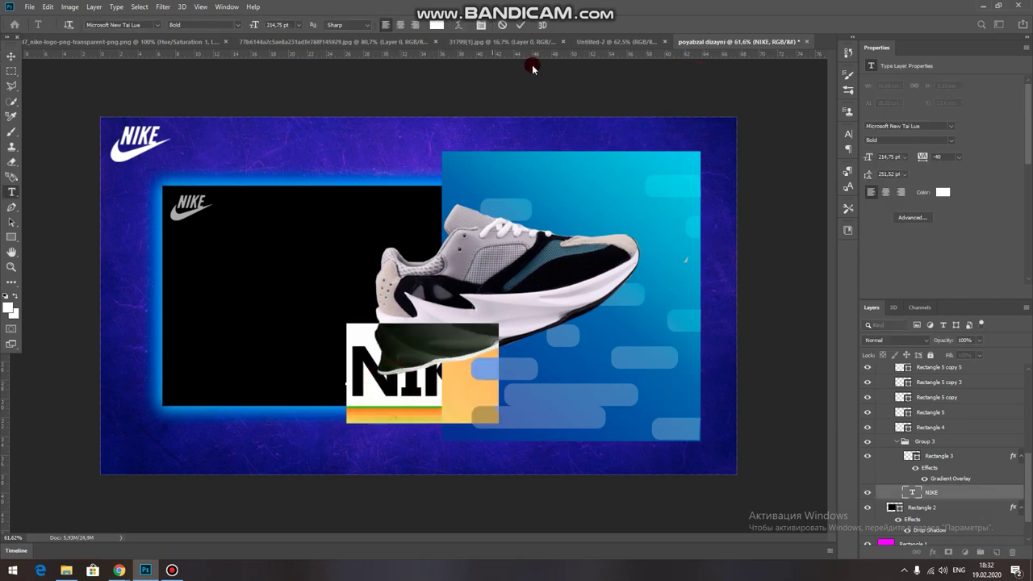
pyautogui.click(442, 256)
pyautogui.moveTo(367, 370); pyautogui.dragTo(355, 365)
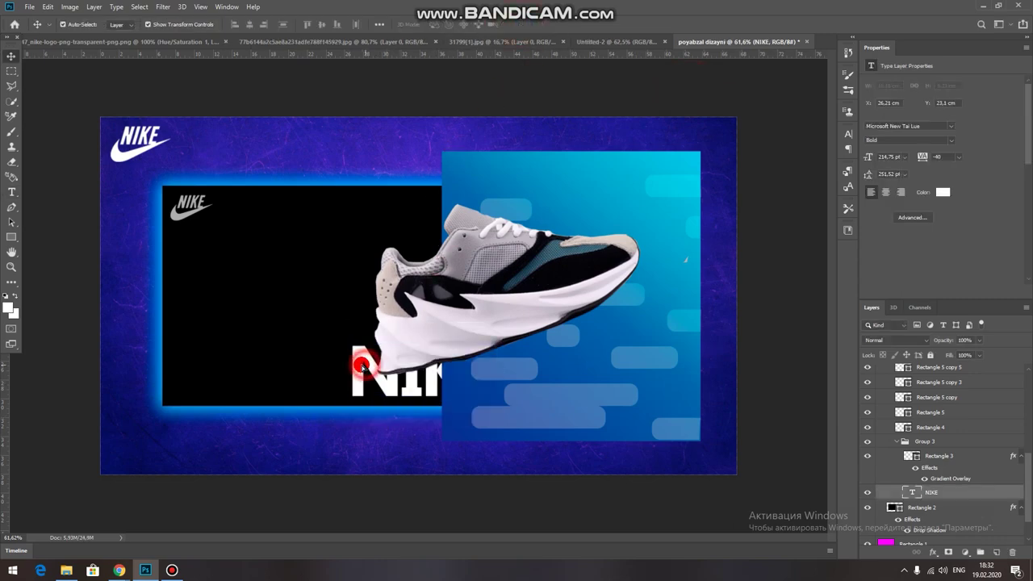
pyautogui.click(346, 97)
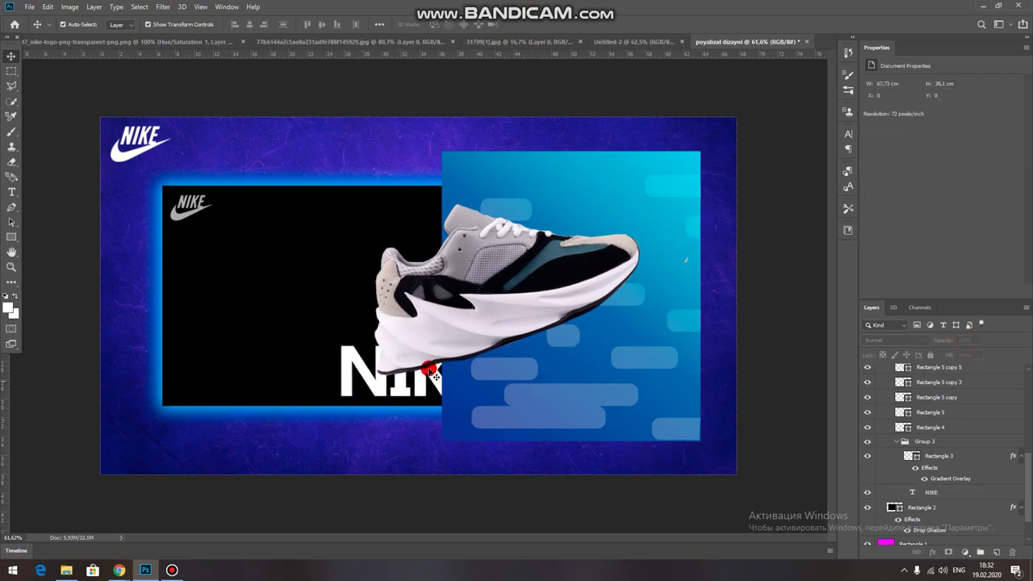
# Fade the NIKE text layer to 39% opacity
pyautogui.click(373, 386)
pyautogui.click(978, 342)
pyautogui.moveTo(957, 352); pyautogui.dragTo(942, 352)
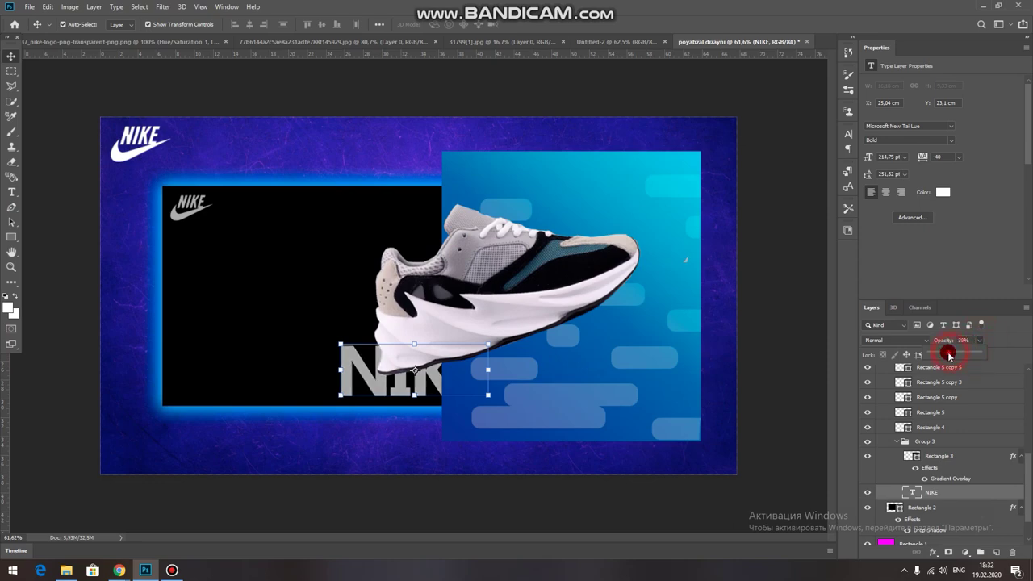
pyautogui.click(758, 140)
pyautogui.scroll(-3, 360, 353)
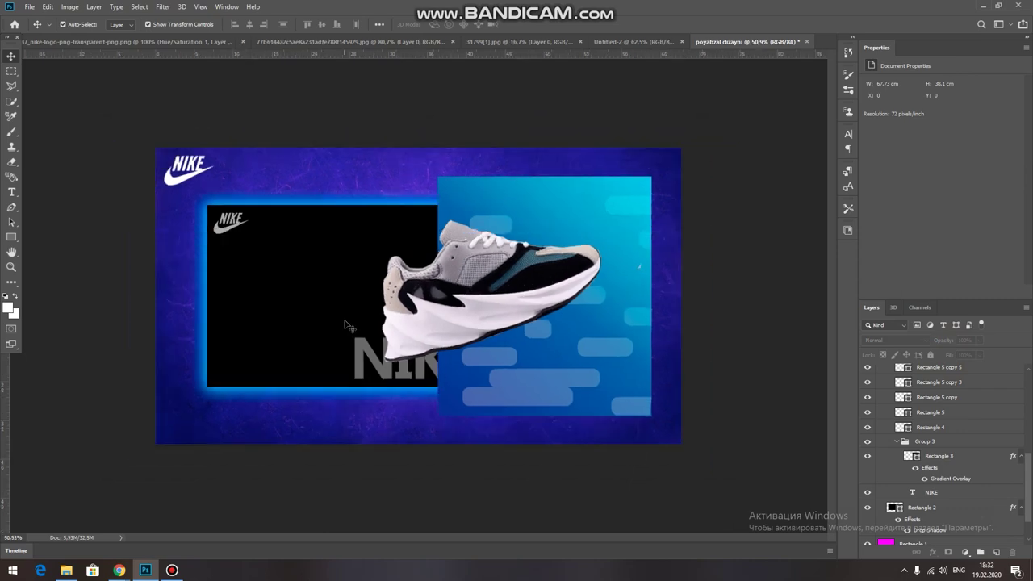
pyautogui.scroll(4, 260, 288)
pyautogui.scroll(-1, 260, 275)
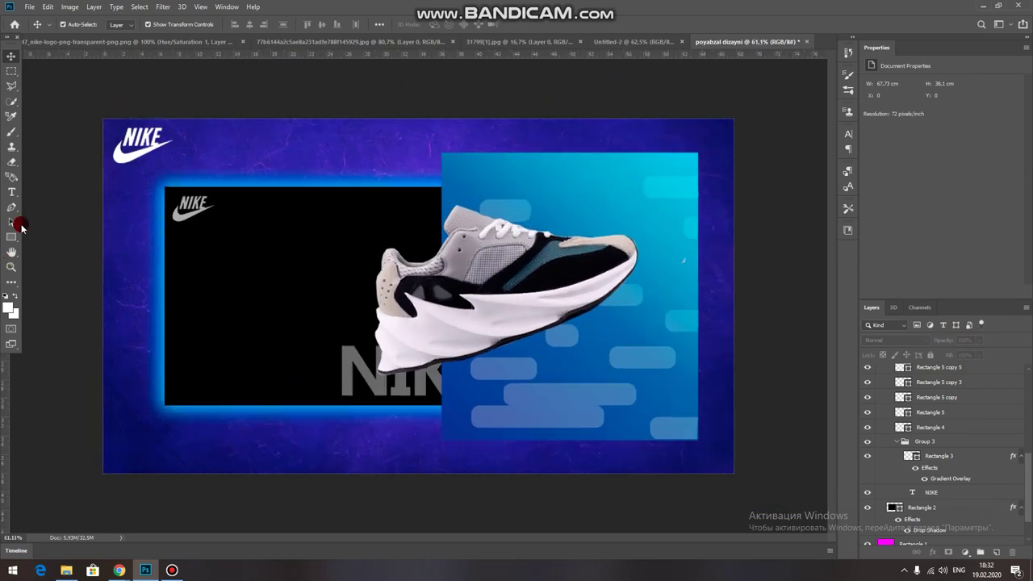
# Type the white headline 'HAVO TEZLIGIDA YUGURISH' beside the small logo
pyautogui.click(12, 192)
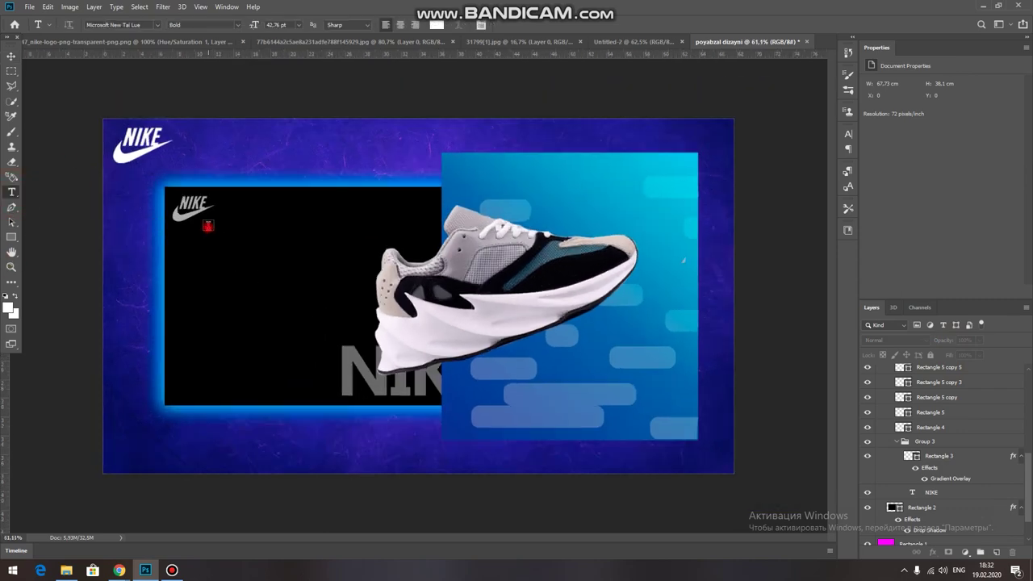
pyautogui.click(208, 226)
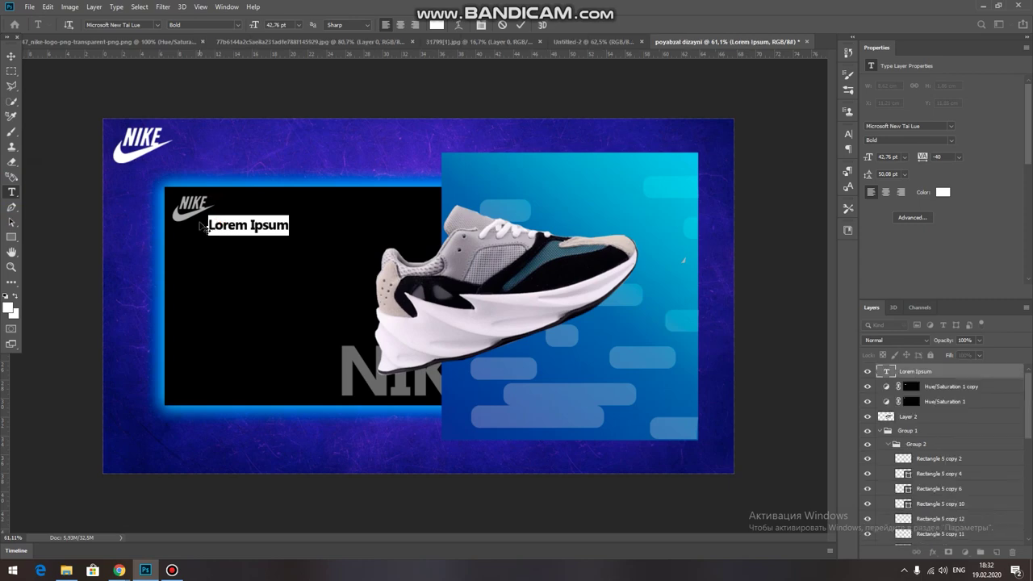
pyautogui.write('ha')
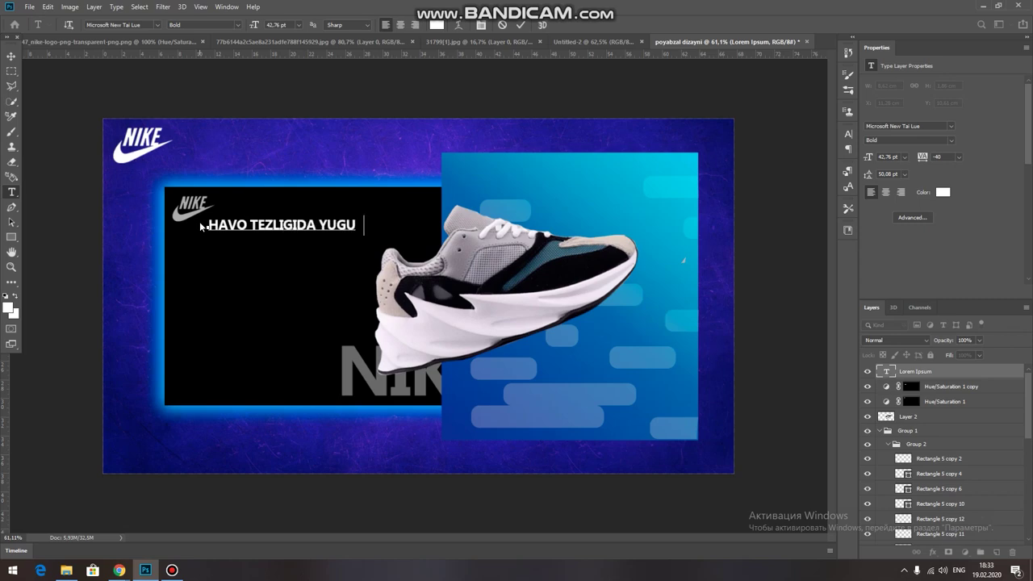
pyautogui.click(12, 55)
# Set the headline in Palatino Linotype Regular and squeeze it slightly narrower
pyautogui.doubleClick(333, 225)
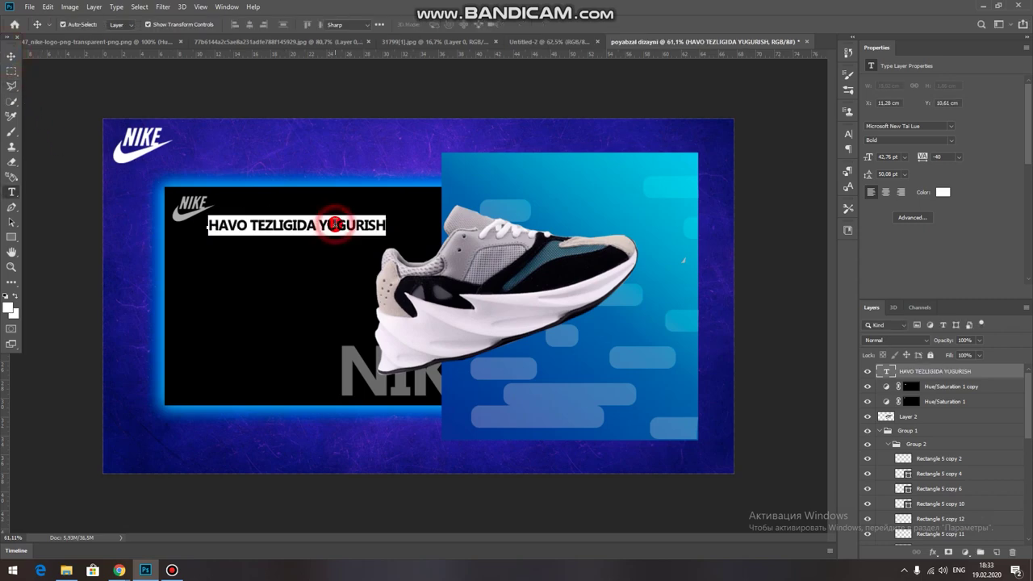
pyautogui.click(930, 126)
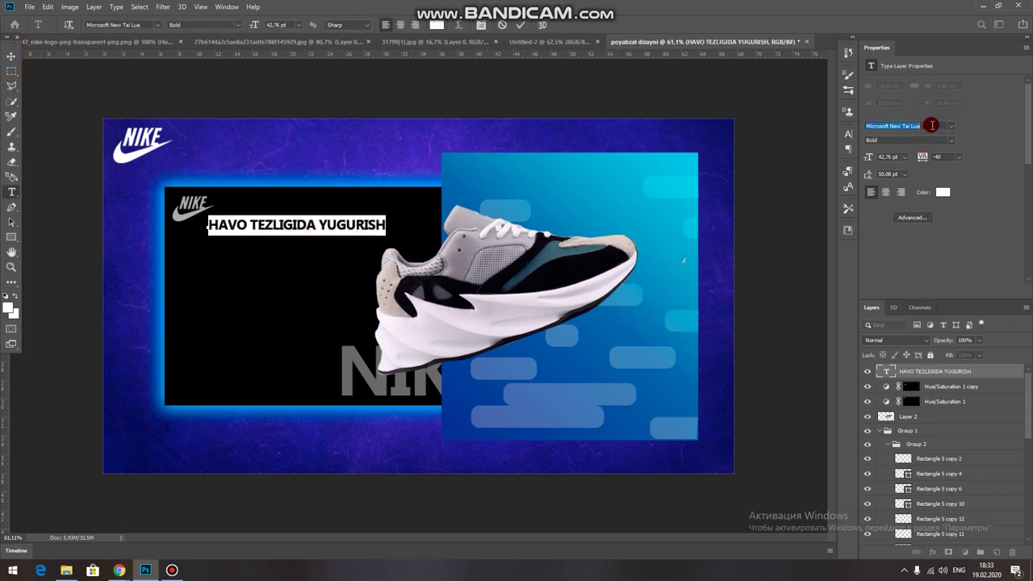
pyautogui.write('pa')
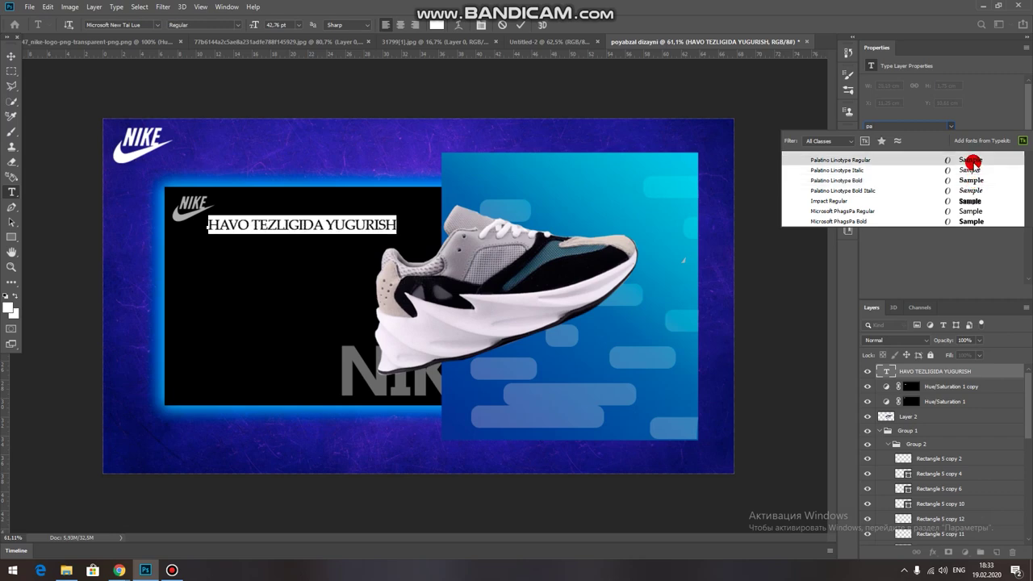
pyautogui.click(973, 162)
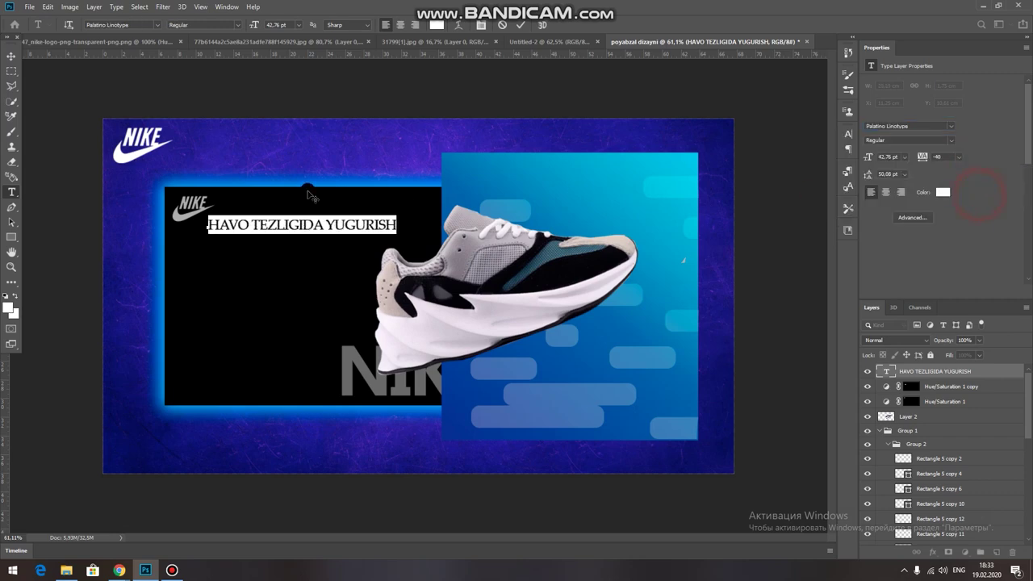
pyautogui.press('Escape')
pyautogui.press('v')
pyautogui.moveTo(337, 230)
pyautogui.mouseDown()
pyautogui.moveTo(326, 225)
pyautogui.moveTo(370, 219)
pyautogui.mouseUp()
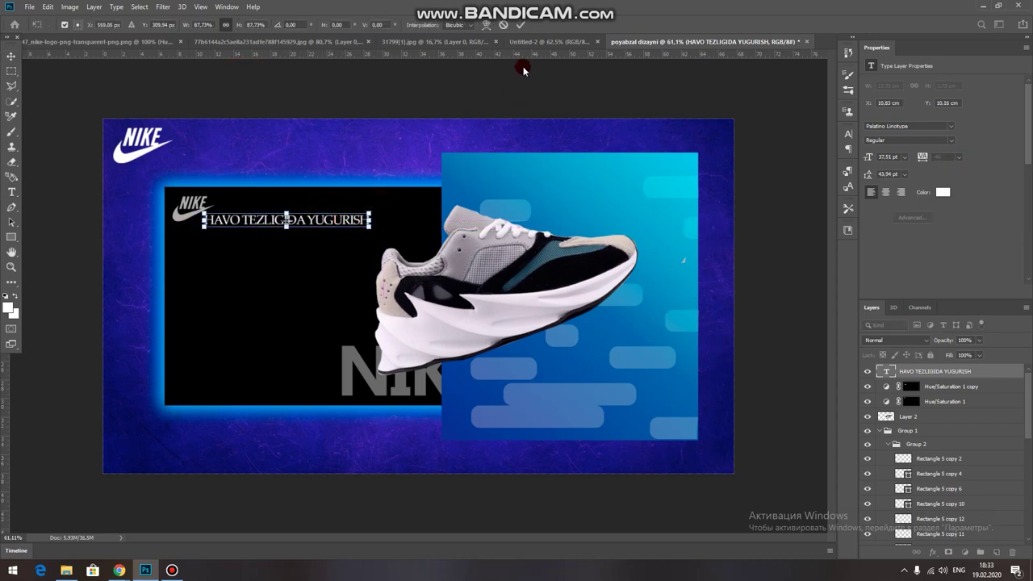
# Apply the headline's narrowing and nudge it a little down and left
pyautogui.click(521, 24)
pyautogui.click(341, 96)
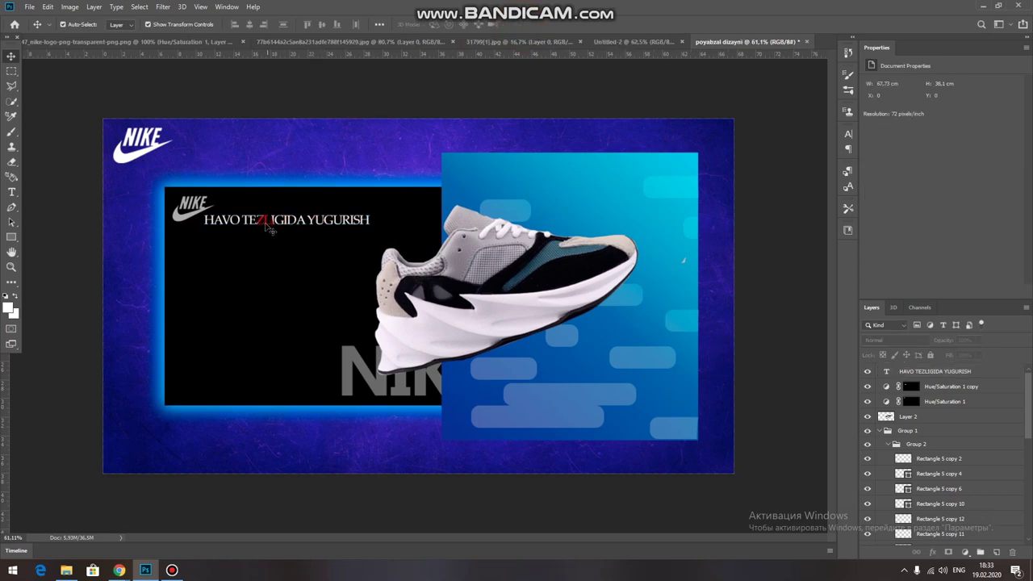
pyautogui.moveTo(267, 228); pyautogui.dragTo(250, 236)
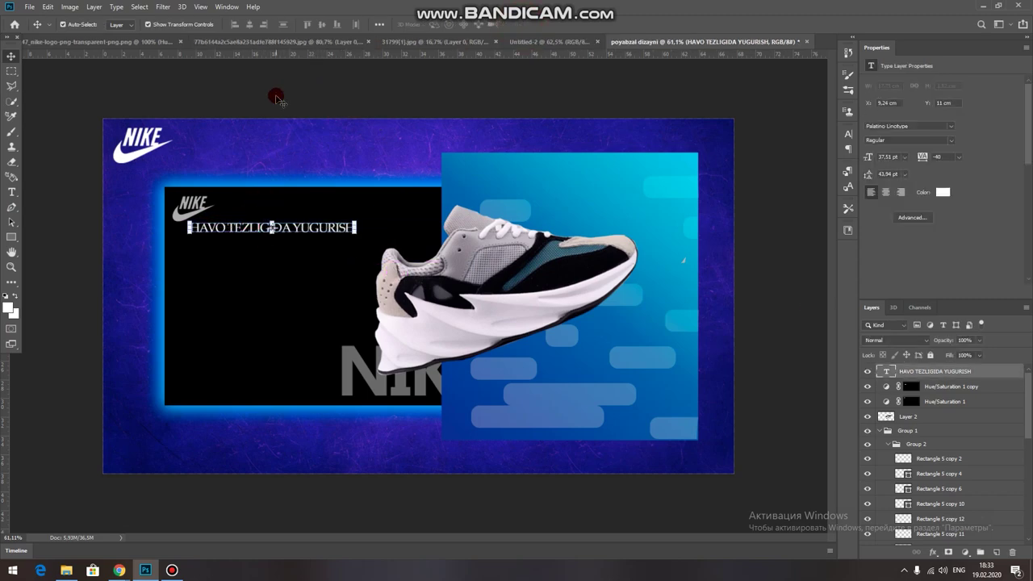
pyautogui.click(275, 101)
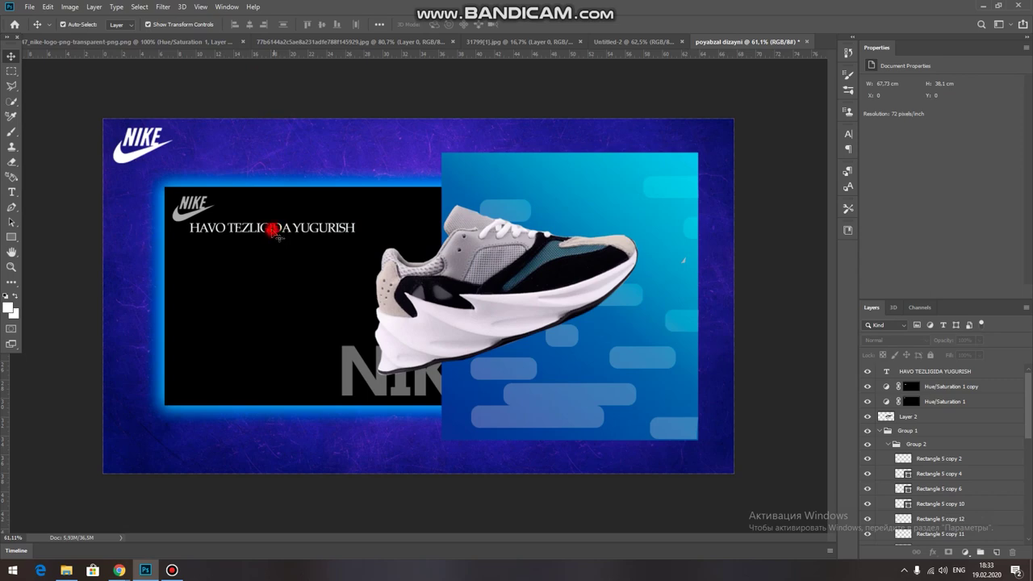
pyautogui.moveTo(273, 230); pyautogui.dragTo(272, 228)
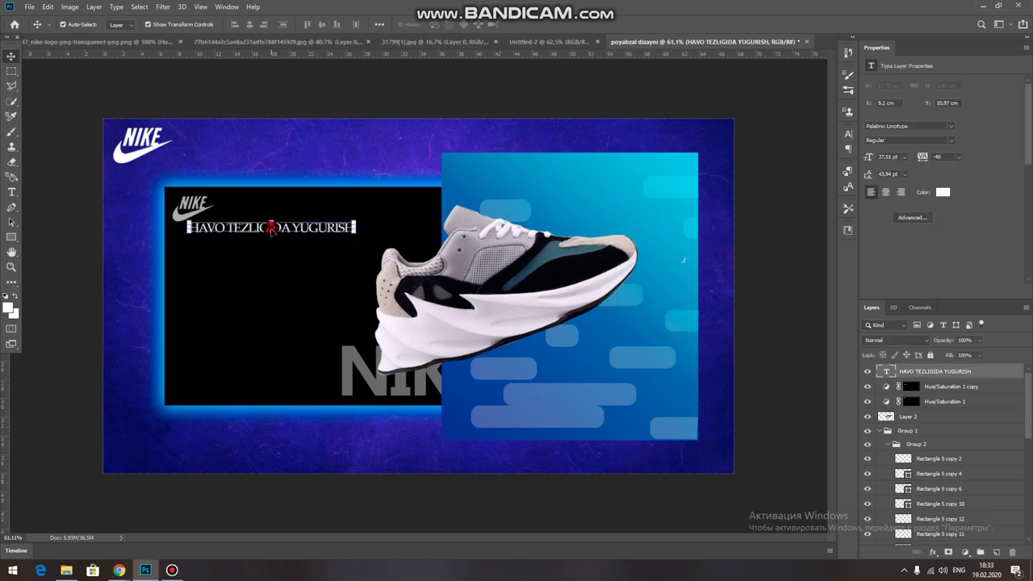
pyautogui.click(297, 101)
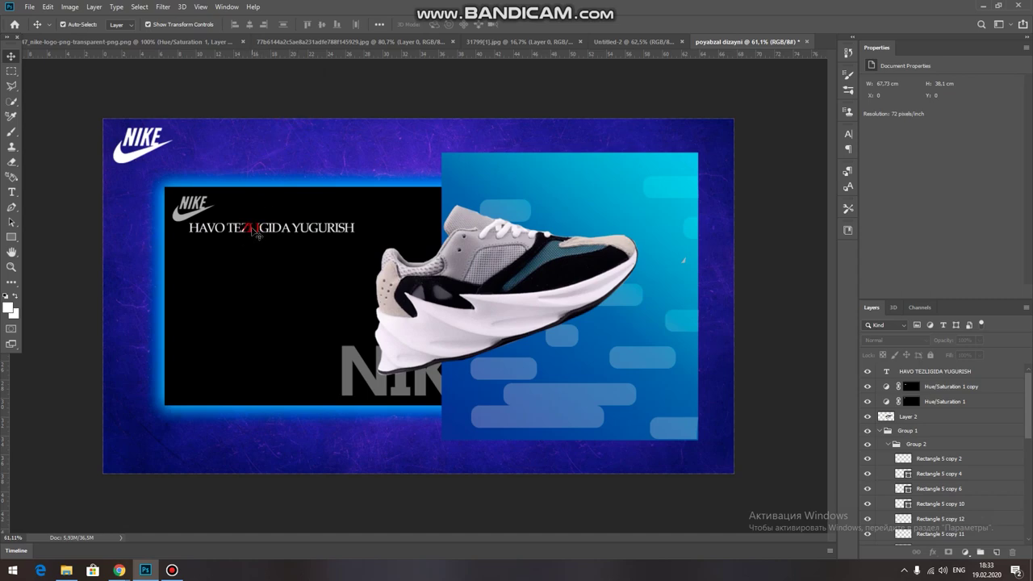
# Change the headline font to Palatino Linotype Bold
pyautogui.doubleClick(255, 232)
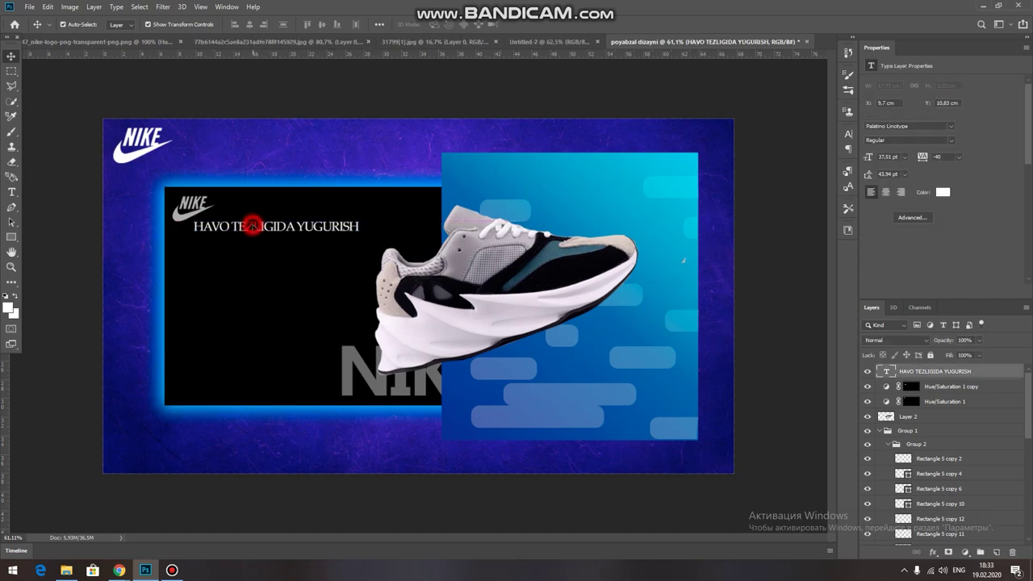
pyautogui.click(917, 126)
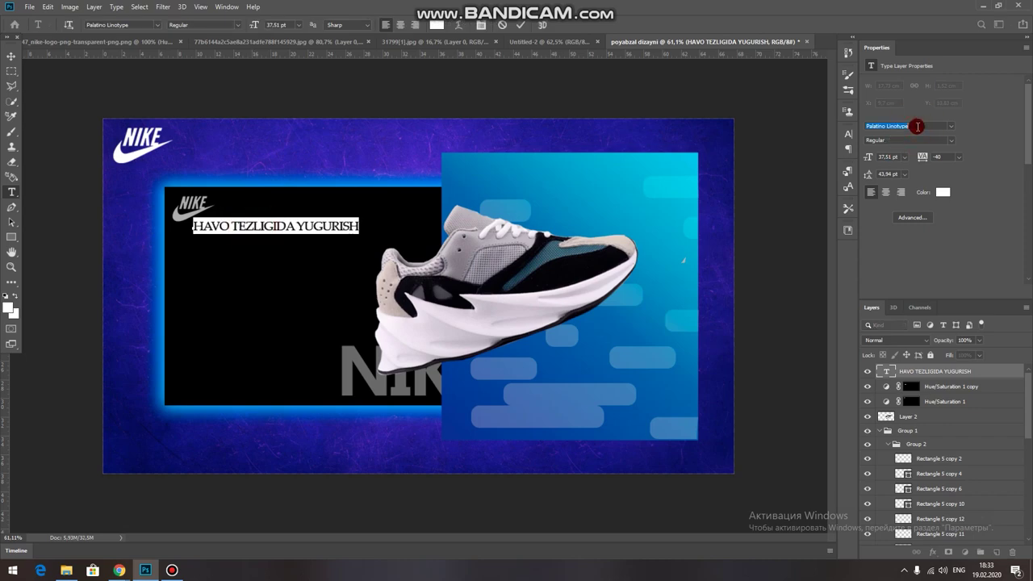
pyautogui.write('pa')
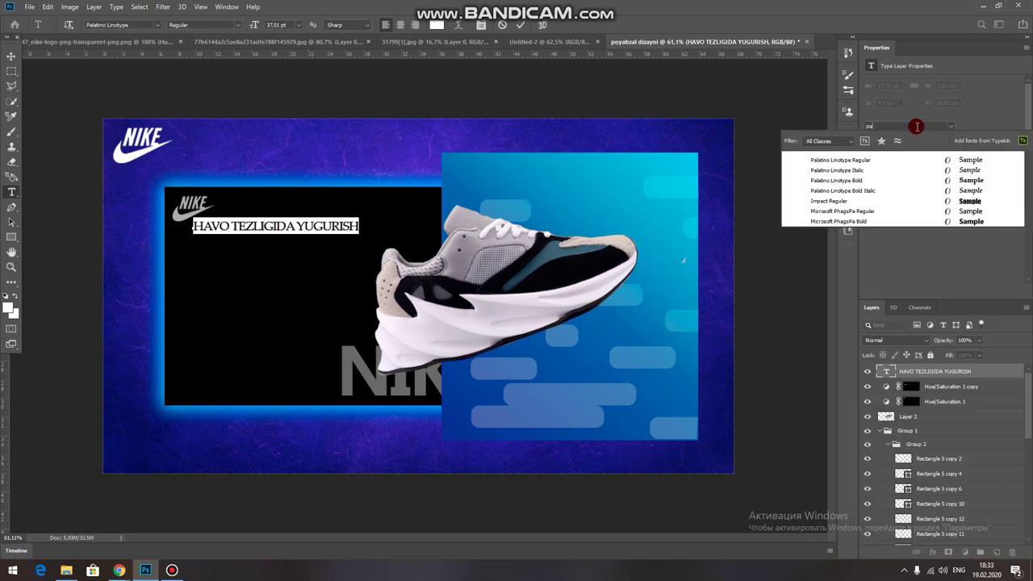
pyautogui.write('la')
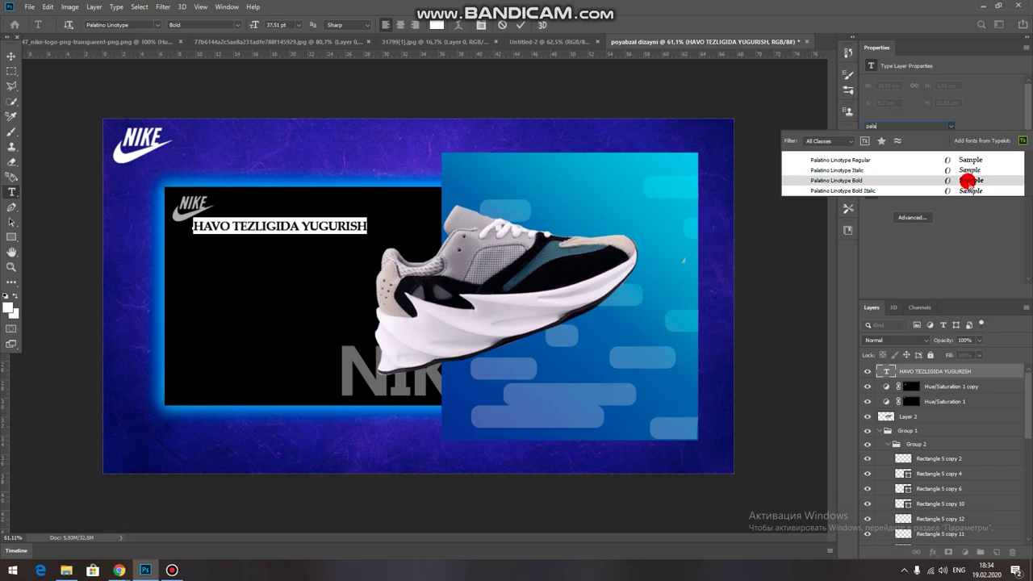
pyautogui.click(968, 180)
pyautogui.click(277, 97)
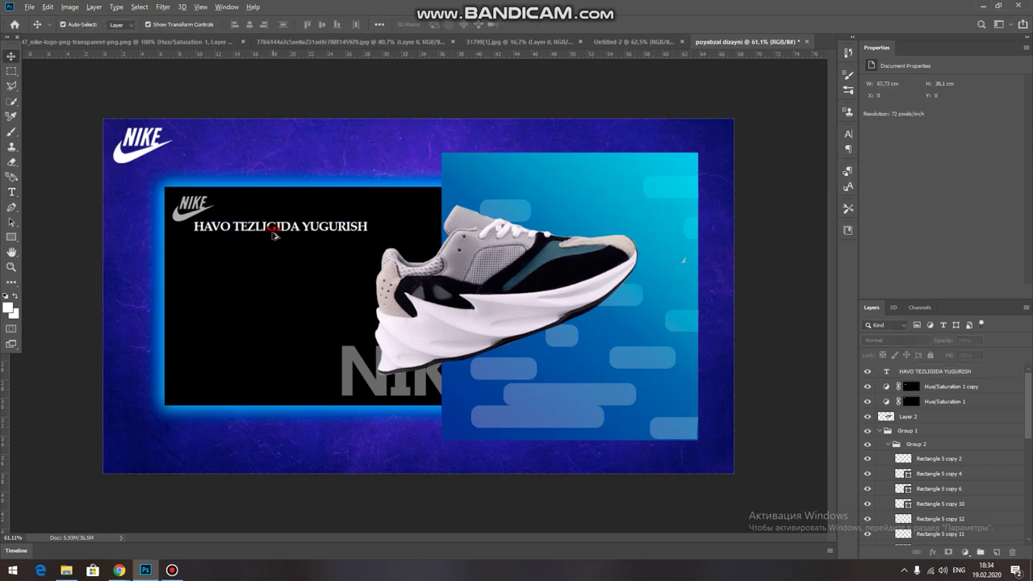
# Duplicate the headline onto the line below and retype it as 'TEZ YUGURISH POYABZALI'
pyautogui.moveTo(272, 228); pyautogui.dragTo(274, 244)
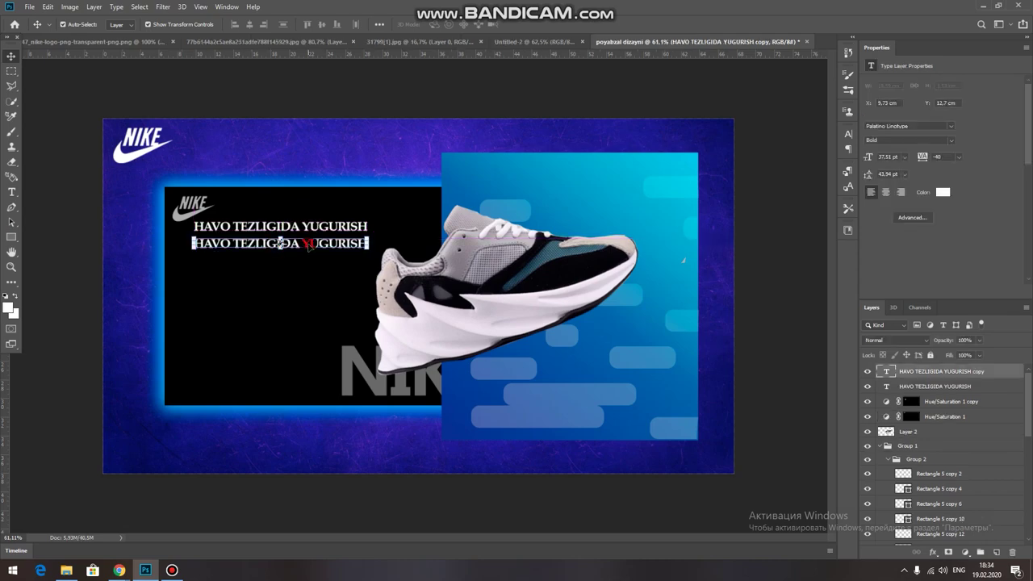
pyautogui.doubleClick(308, 243)
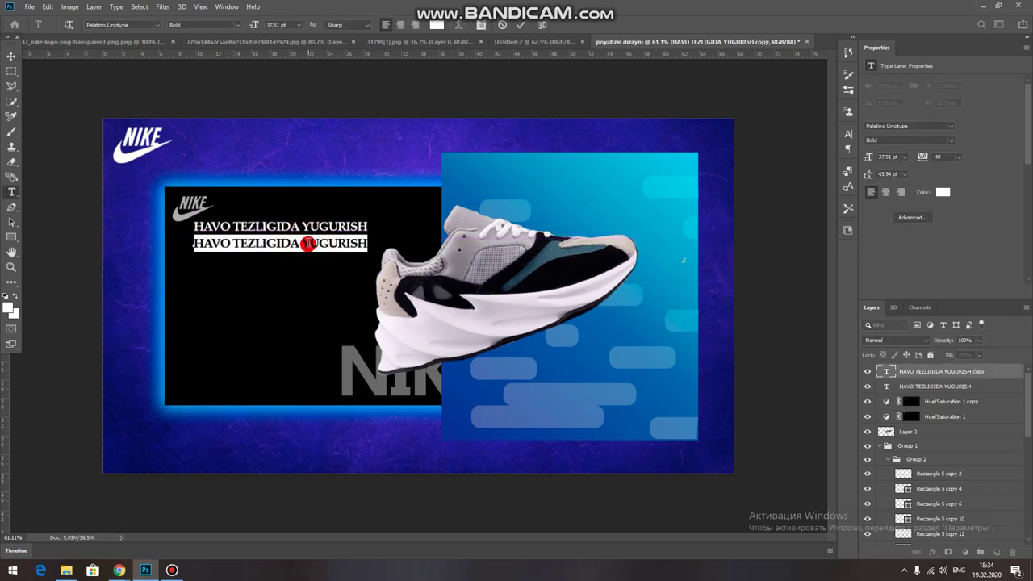
pyautogui.write('.TEZ YUGURISH POYABZ')
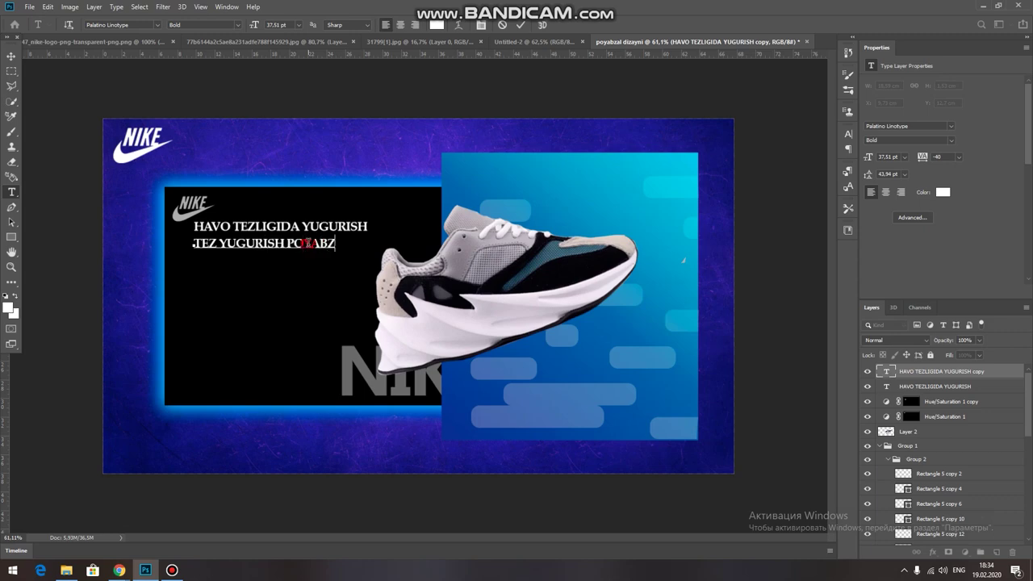
pyautogui.click(11, 56)
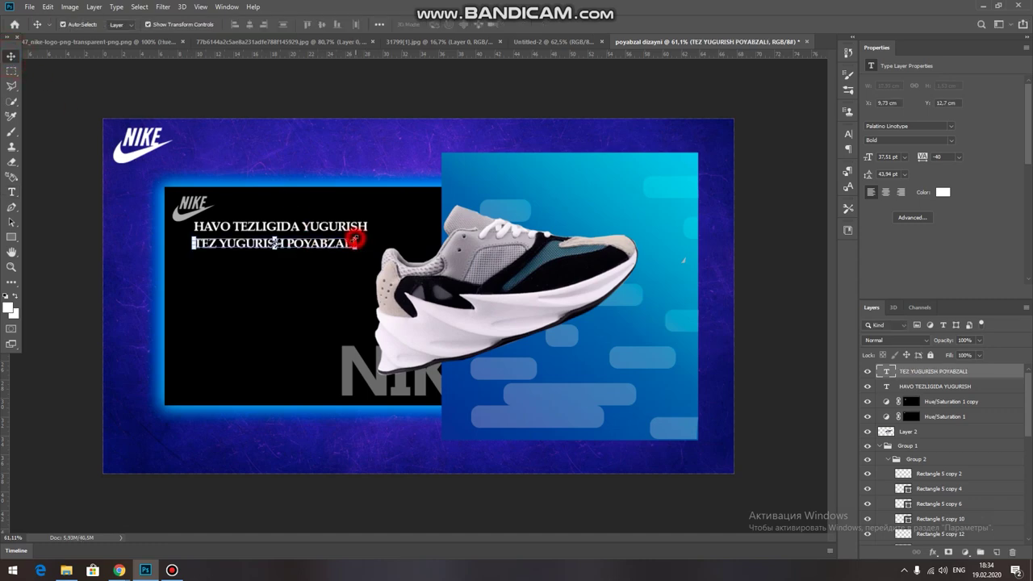
# Scale the TEZ YUGURISH POYABZALI subtitle to about 70% size
pyautogui.moveTo(355, 238); pyautogui.dragTo(301, 245)
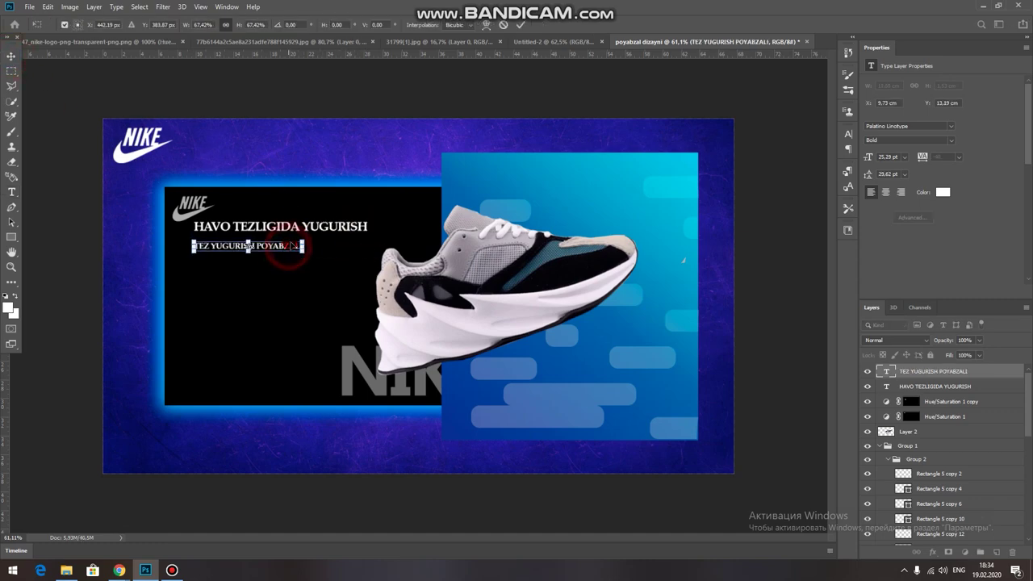
pyautogui.moveTo(296, 244); pyautogui.dragTo(305, 242)
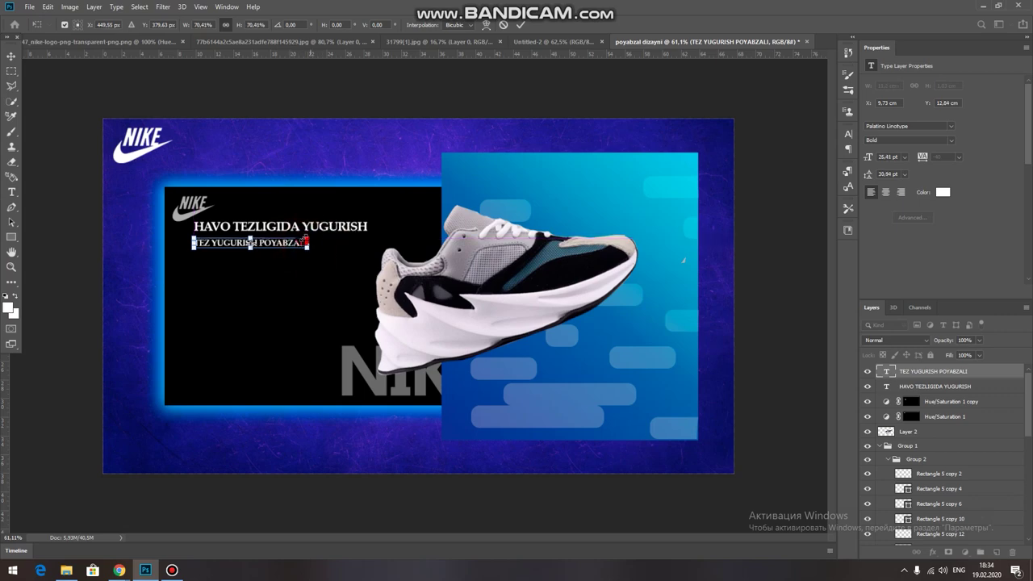
pyautogui.click(520, 24)
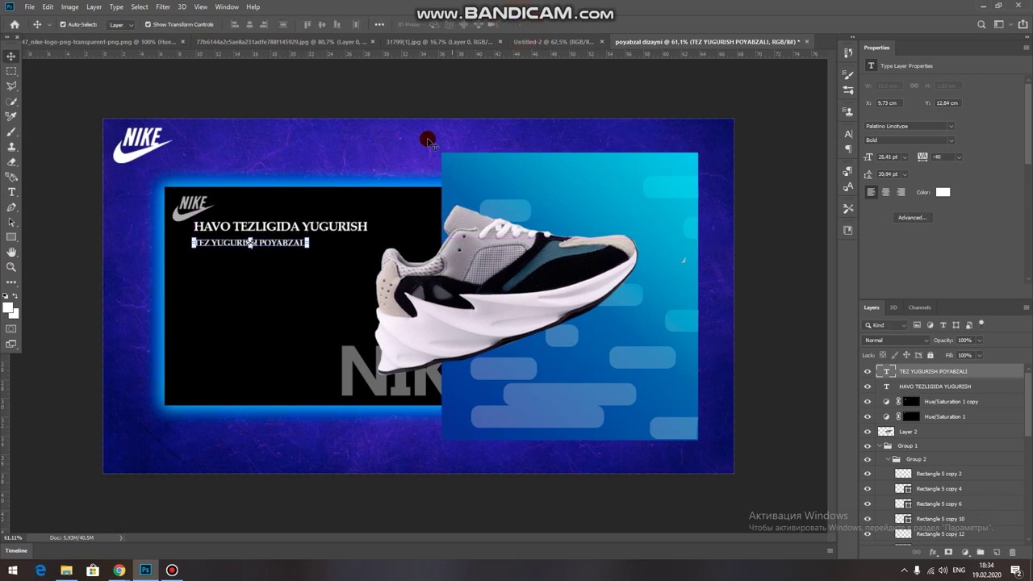
pyautogui.click(410, 98)
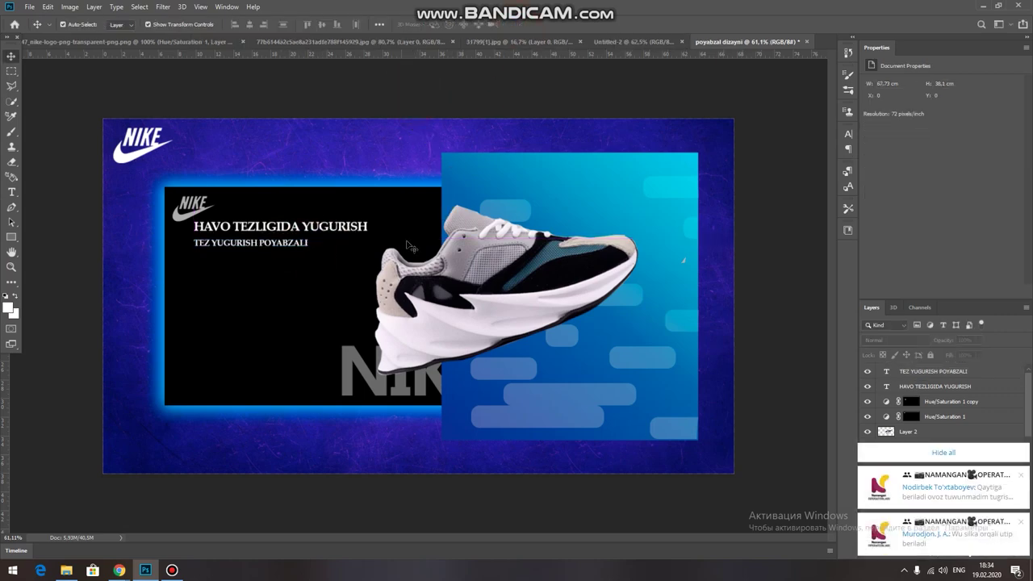
# Fade the subtitle to about 60% opacity, then duplicate the headline beneath it
pyautogui.click(1020, 474)
pyautogui.click(1020, 522)
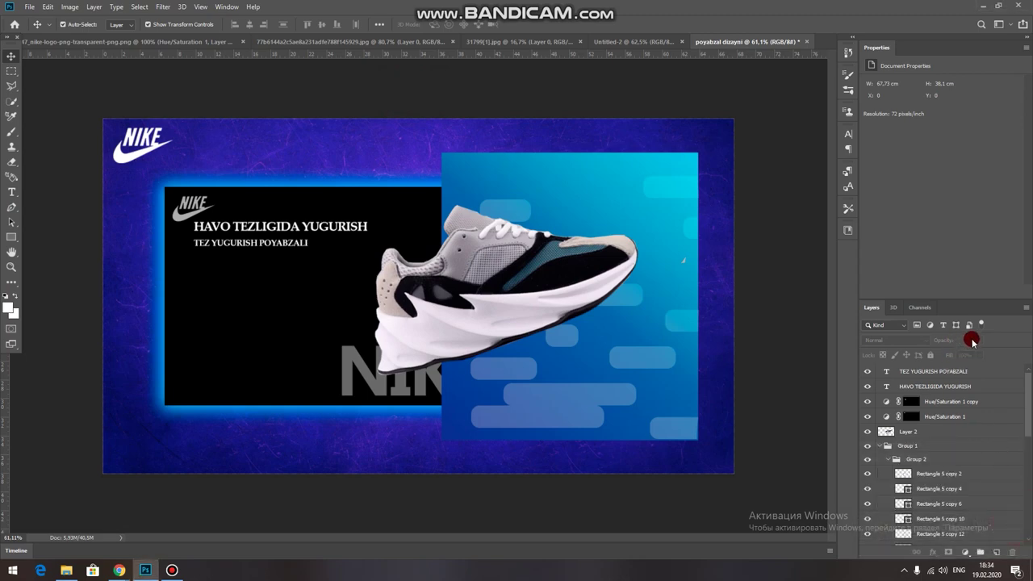
pyautogui.click(259, 242)
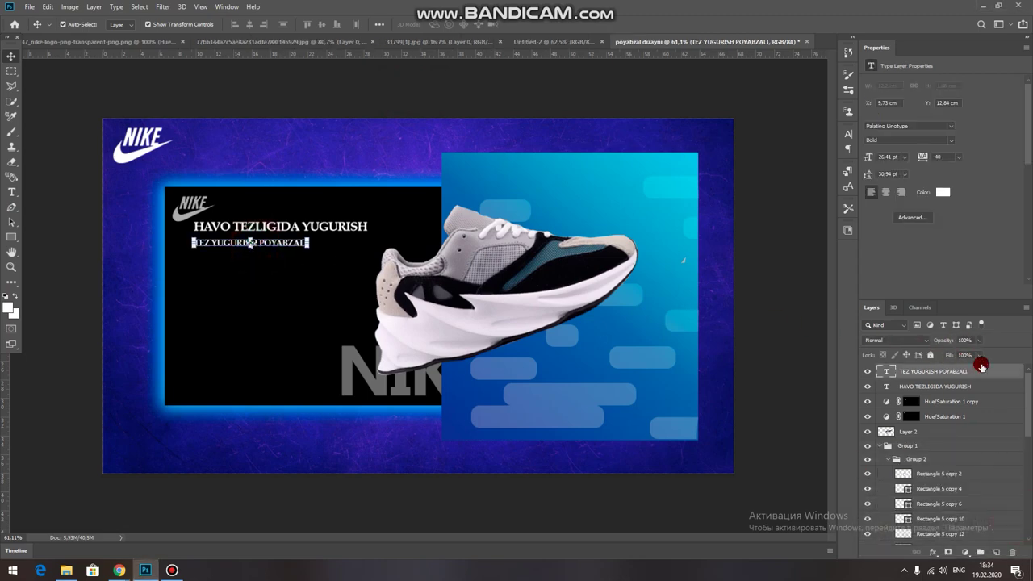
pyautogui.click(978, 339)
pyautogui.moveTo(970, 352); pyautogui.dragTo(962, 355)
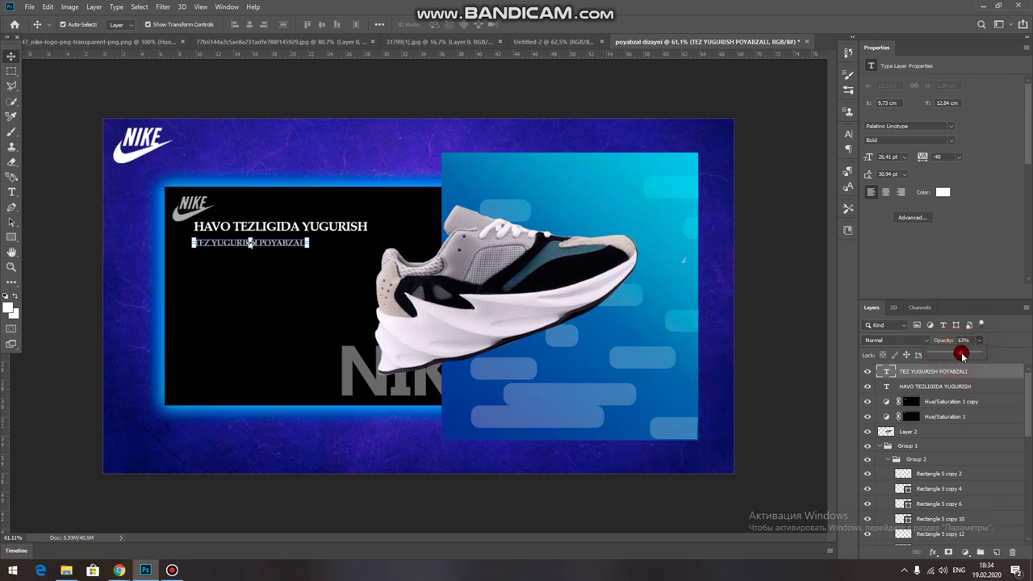
pyautogui.click(781, 154)
pyautogui.click(583, 194)
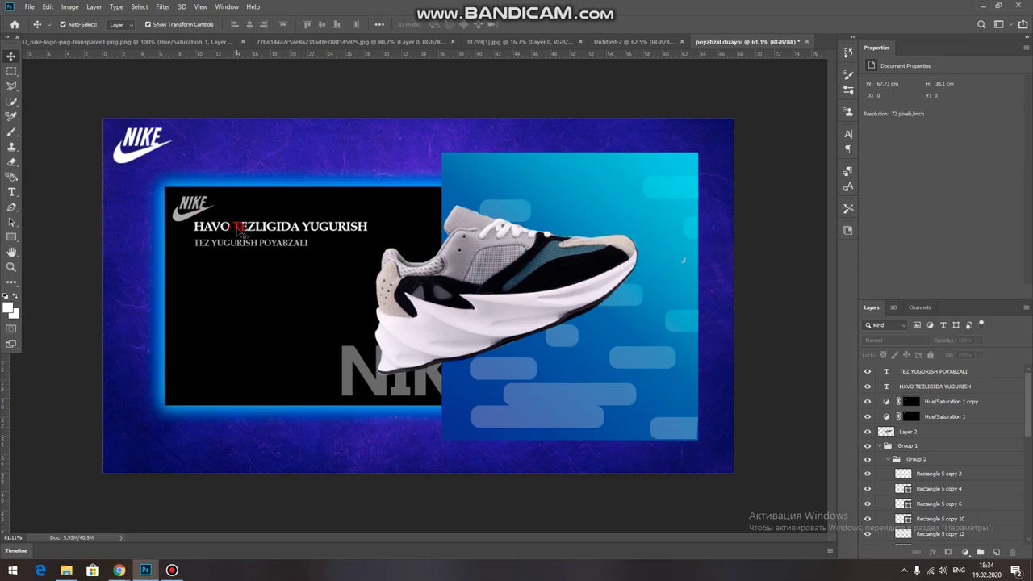
pyautogui.moveTo(238, 226); pyautogui.dragTo(238, 260)
# Rewrite the third line as '200 MING SUM' with the words after 200 at 27.51 pt, then duplicate the headline lower
pyautogui.doubleClick(238, 259)
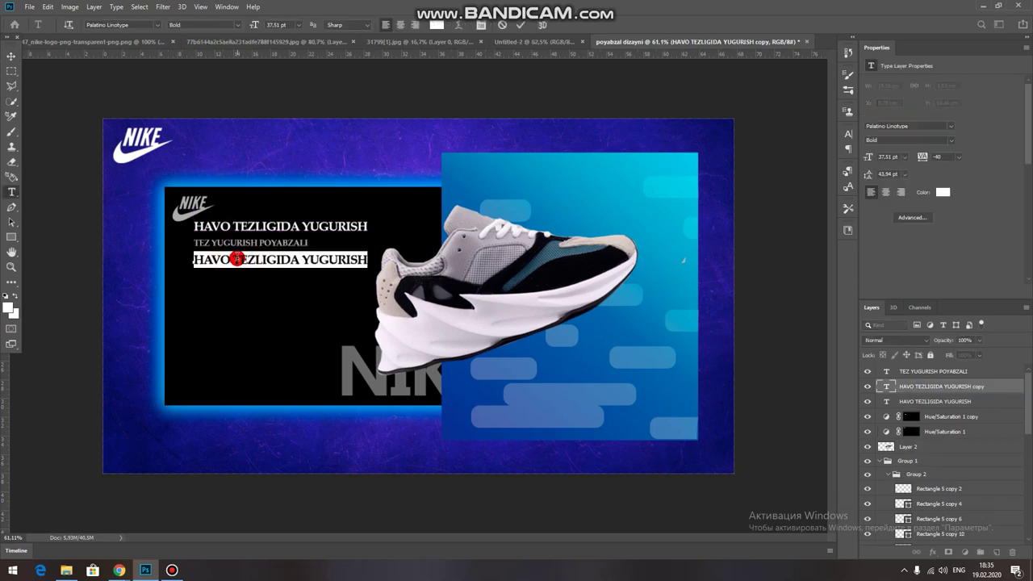
pyautogui.write('@)')
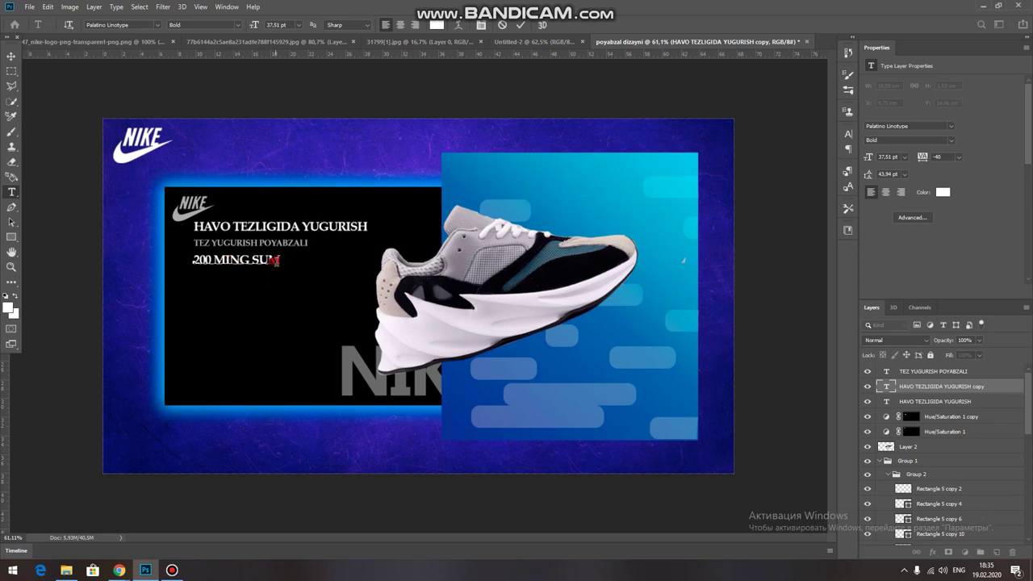
pyautogui.moveTo(279, 260); pyautogui.dragTo(219, 265)
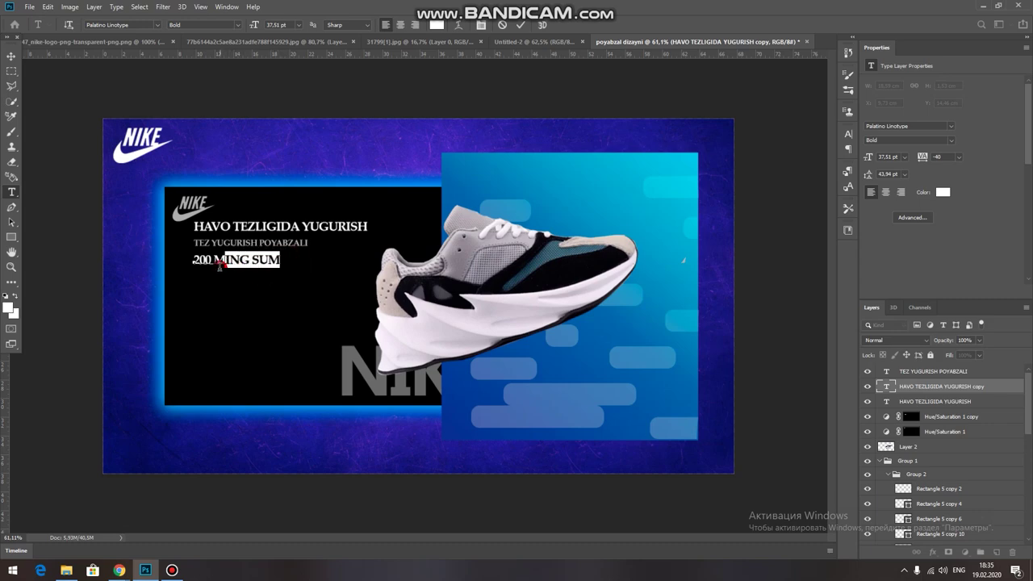
pyautogui.click(872, 64)
pyautogui.moveTo(884, 158); pyautogui.dragTo(858, 158)
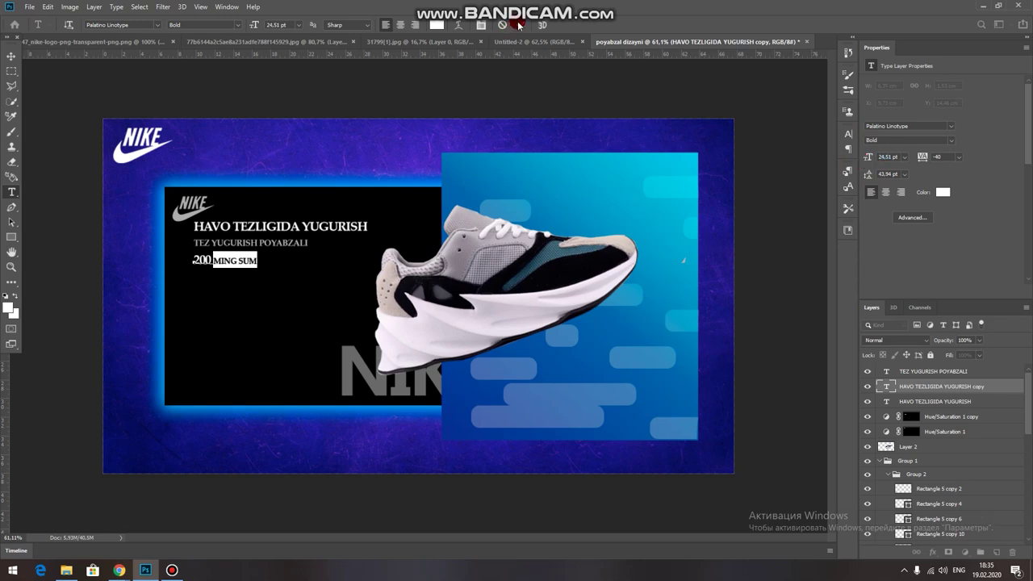
pyautogui.hotkey('ctrl', 'Return')
pyautogui.press('v')
pyautogui.click(479, 76)
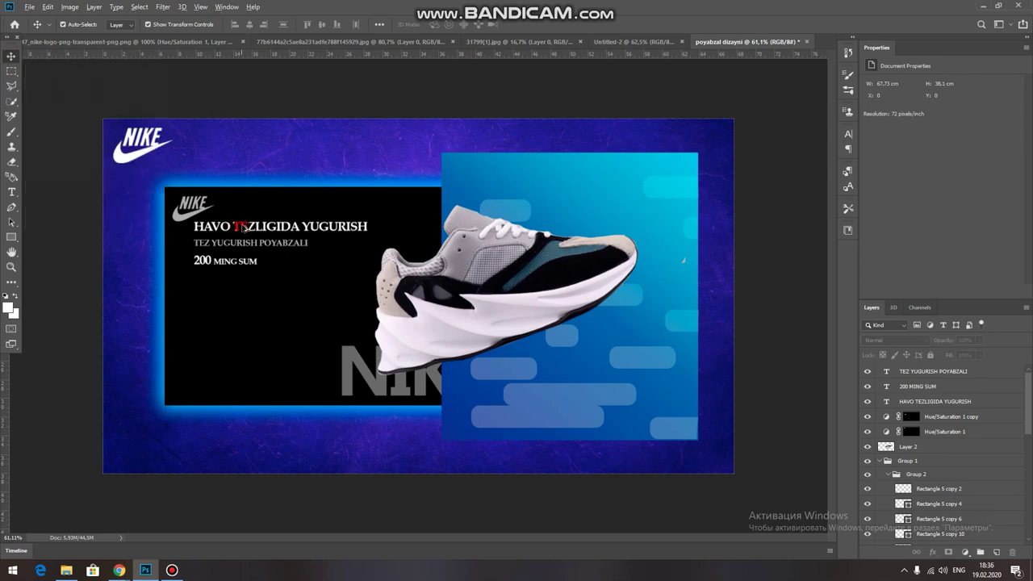
pyautogui.moveTo(242, 229); pyautogui.dragTo(243, 300)
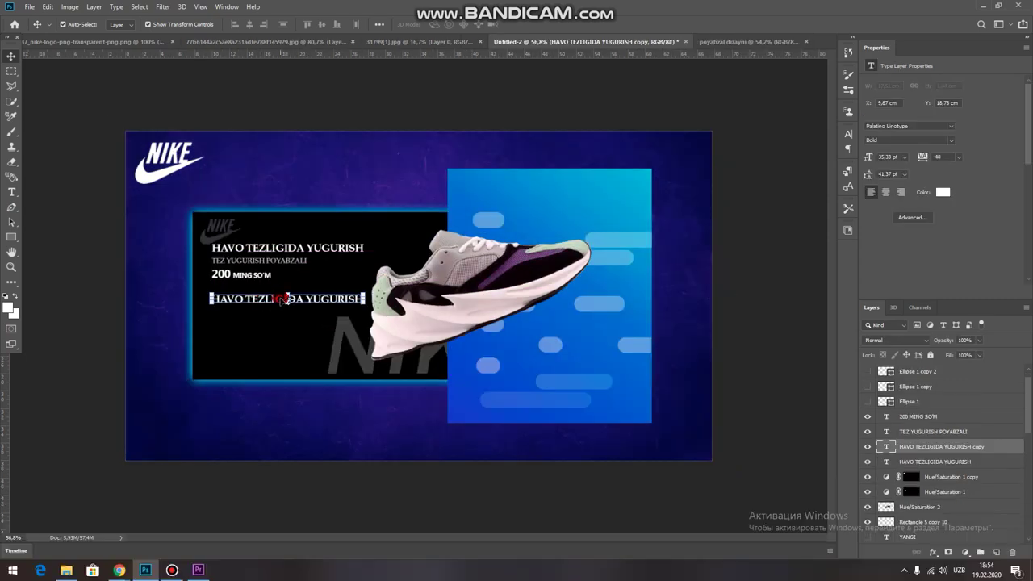
# Retype the duplicated headline as O'LCHAMI beneath the price
pyautogui.doubleClick(280, 297)
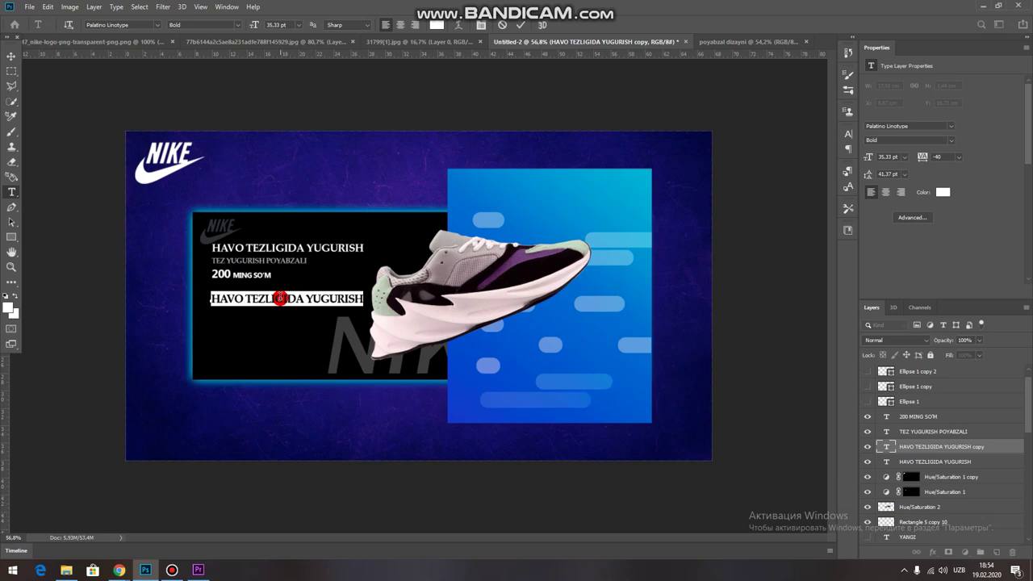
pyautogui.press('BackSpace')
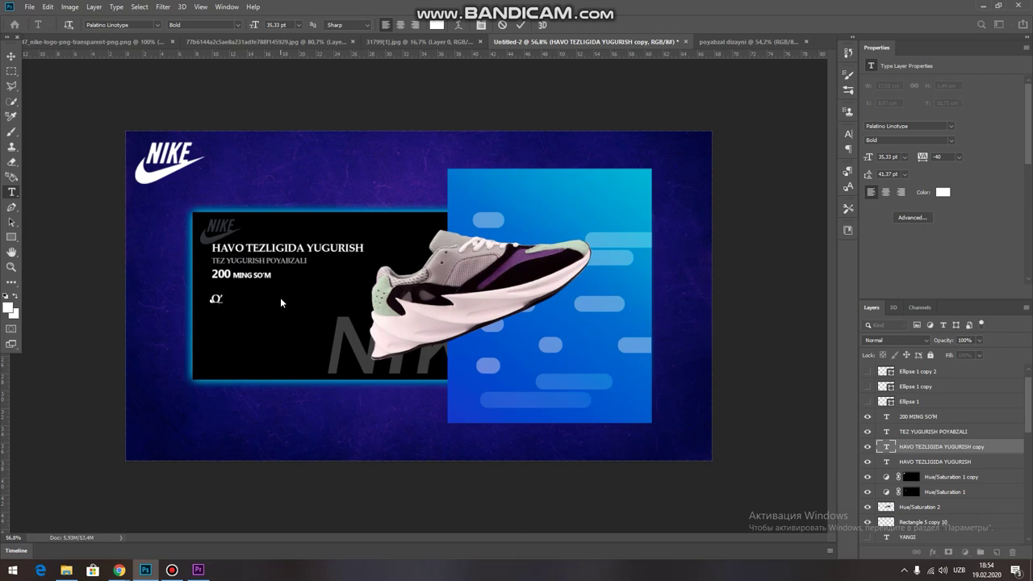
pyautogui.write('LCHAMI')
pyautogui.click(12, 55)
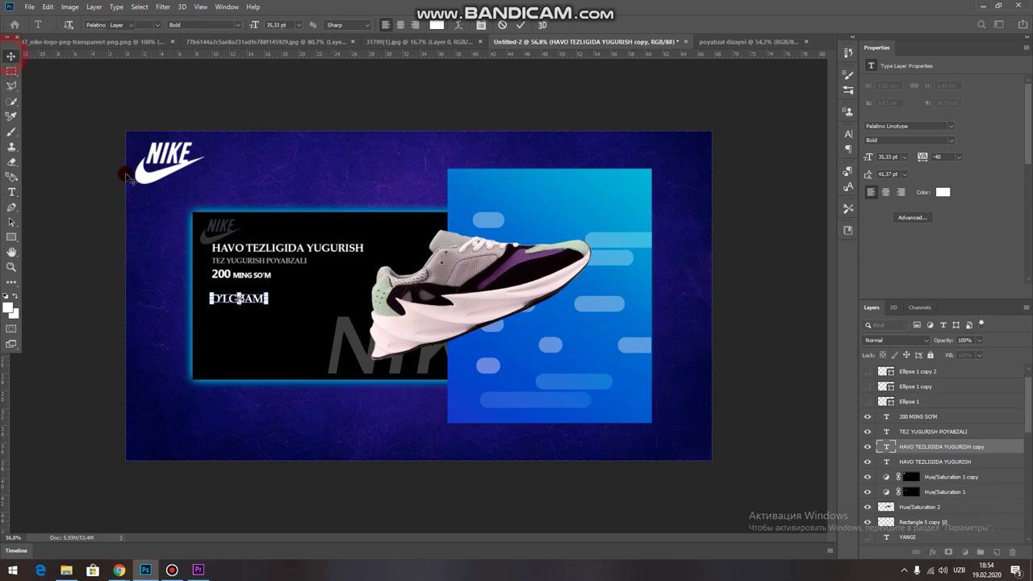
# Duplicate O'LCHAMI one line lower and retype it as RANGI
pyautogui.moveTo(255, 300); pyautogui.dragTo(252, 314)
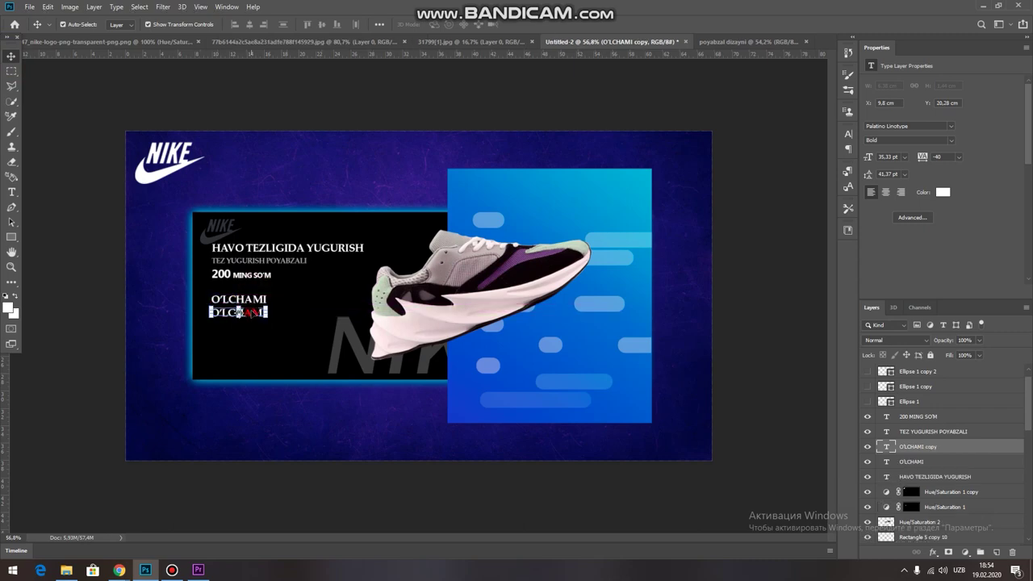
pyautogui.doubleClick(251, 312)
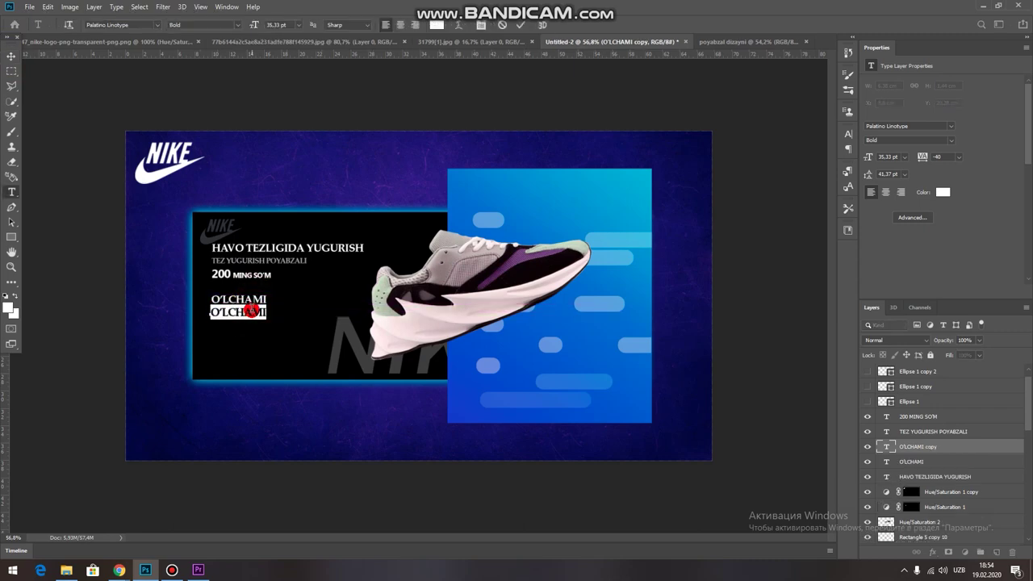
pyautogui.write('RANGI')
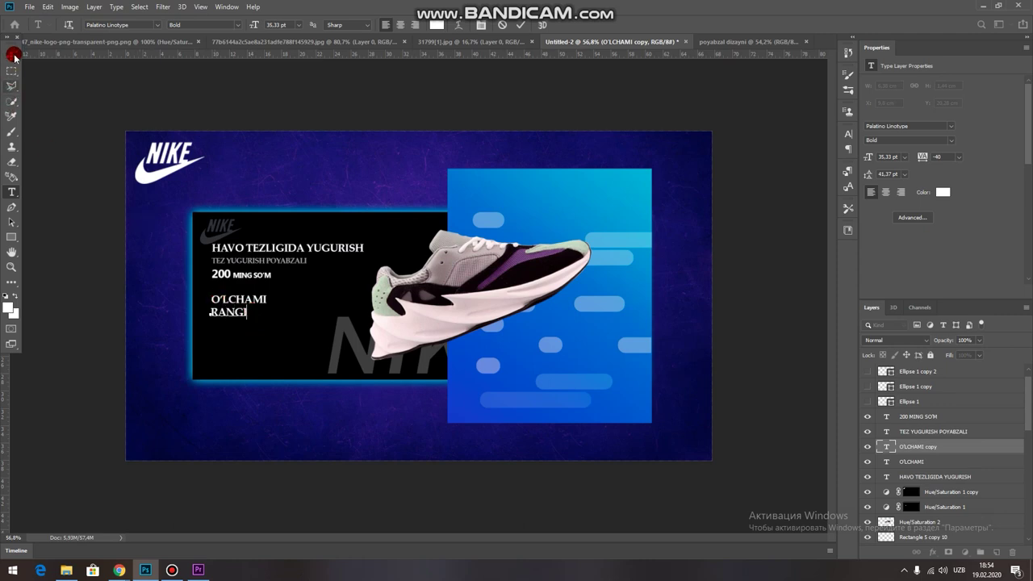
pyautogui.click(12, 55)
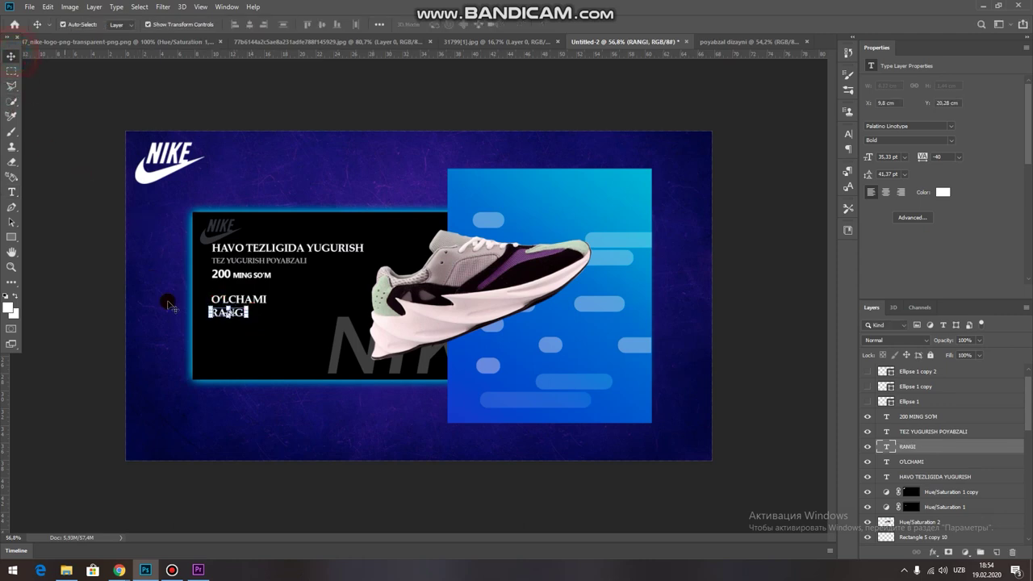
# Duplicate RANGI one line lower and retype it as YETKAZIB BERMOQ
pyautogui.click(232, 320)
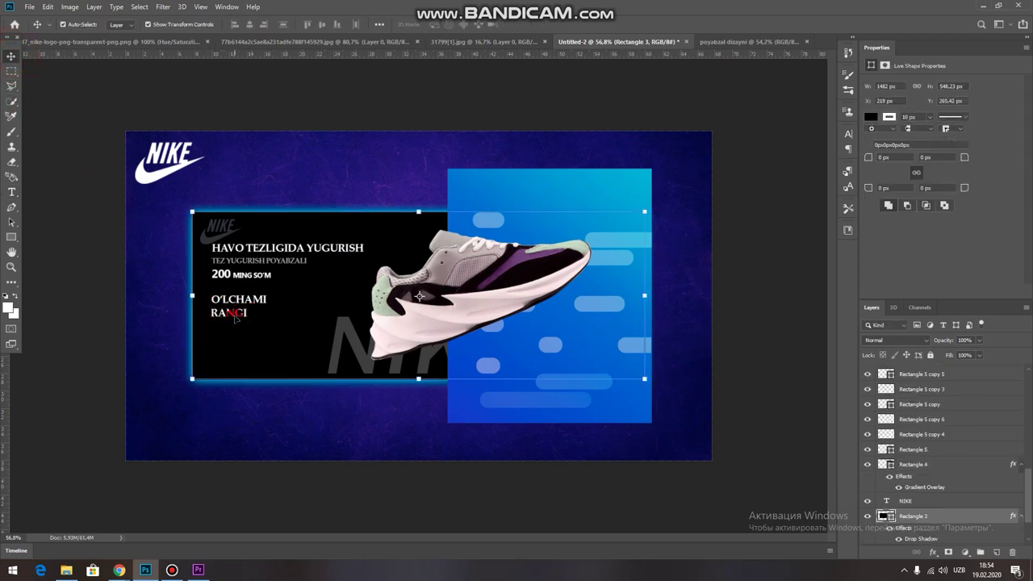
pyautogui.moveTo(232, 319); pyautogui.dragTo(233, 327)
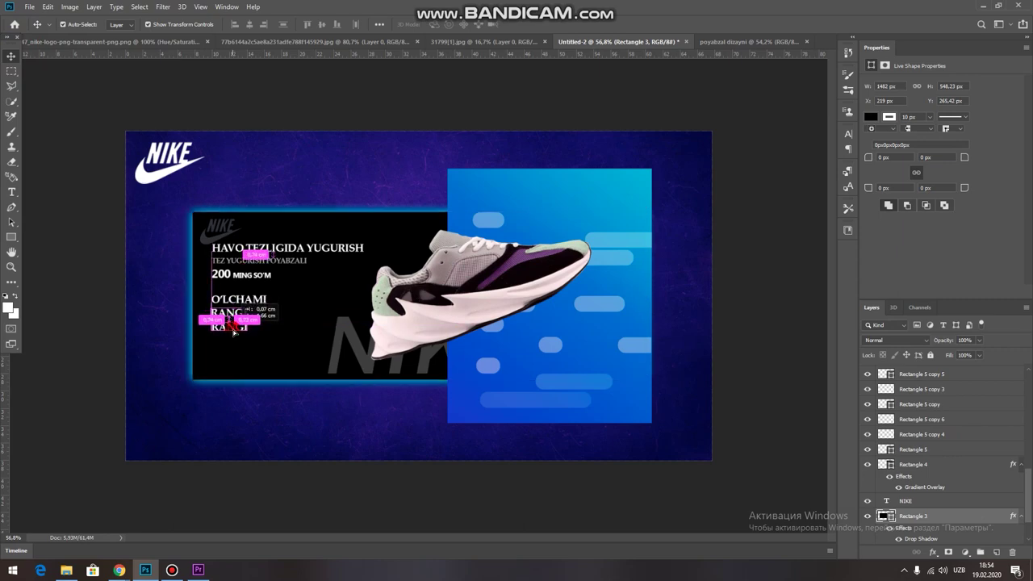
pyautogui.moveTo(233, 327); pyautogui.dragTo(230, 327)
pyautogui.doubleClick(238, 326)
pyautogui.write('YETKAZIB BERMOQ')
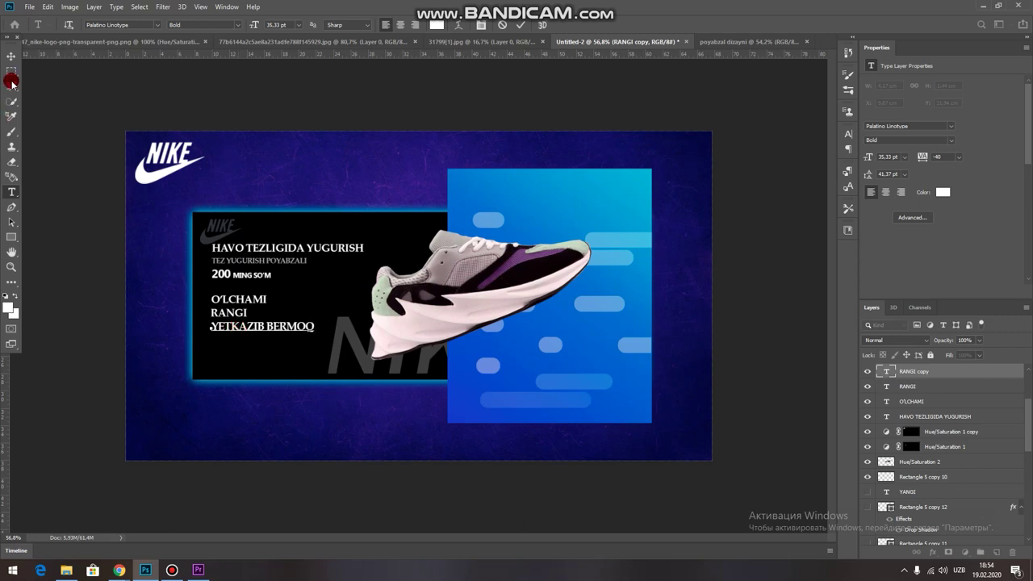
pyautogui.click(12, 56)
# Commit the YETKAZIB BERMOQ and RANGI text edits and dismiss the error messages
pyautogui.click(102, 244)
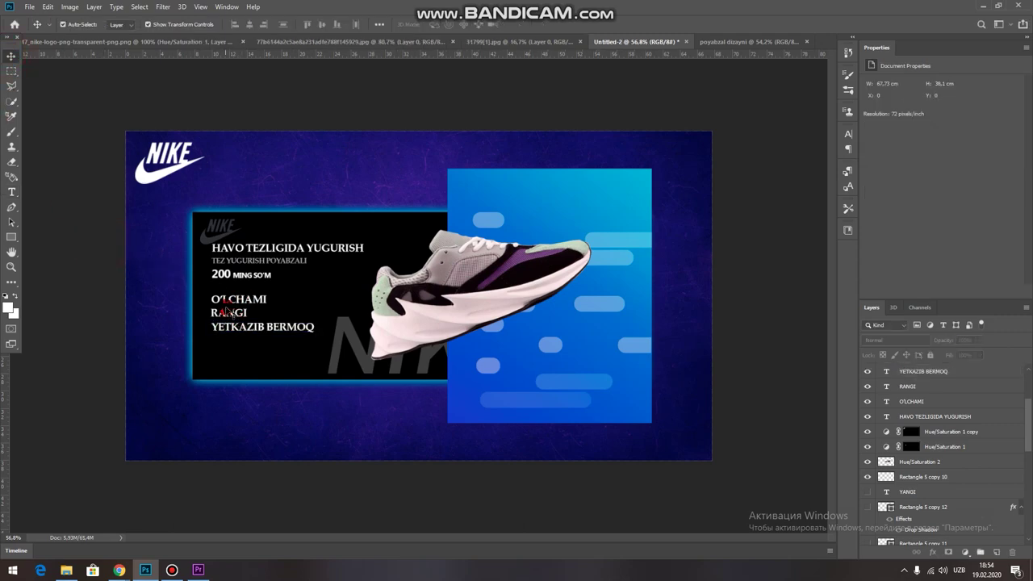
pyautogui.doubleClick(236, 327)
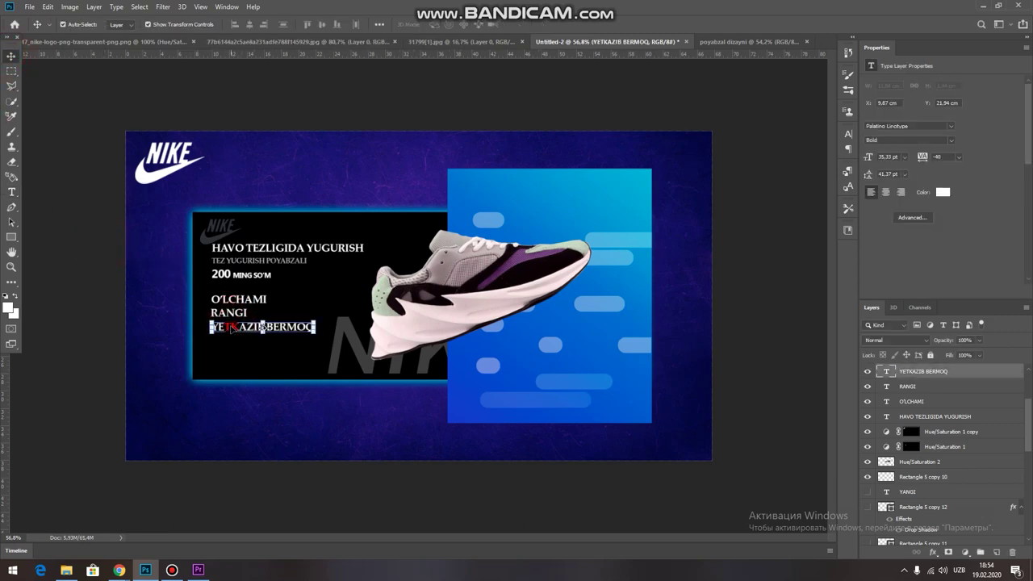
pyautogui.click(79, 298)
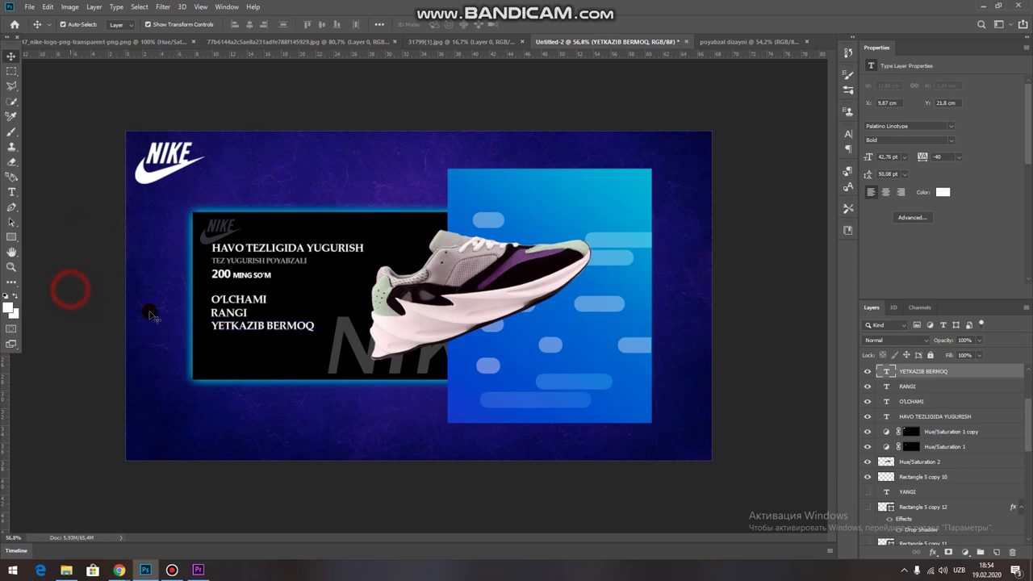
pyautogui.doubleClick(232, 315)
pyautogui.click(84, 261)
pyautogui.click(237, 307)
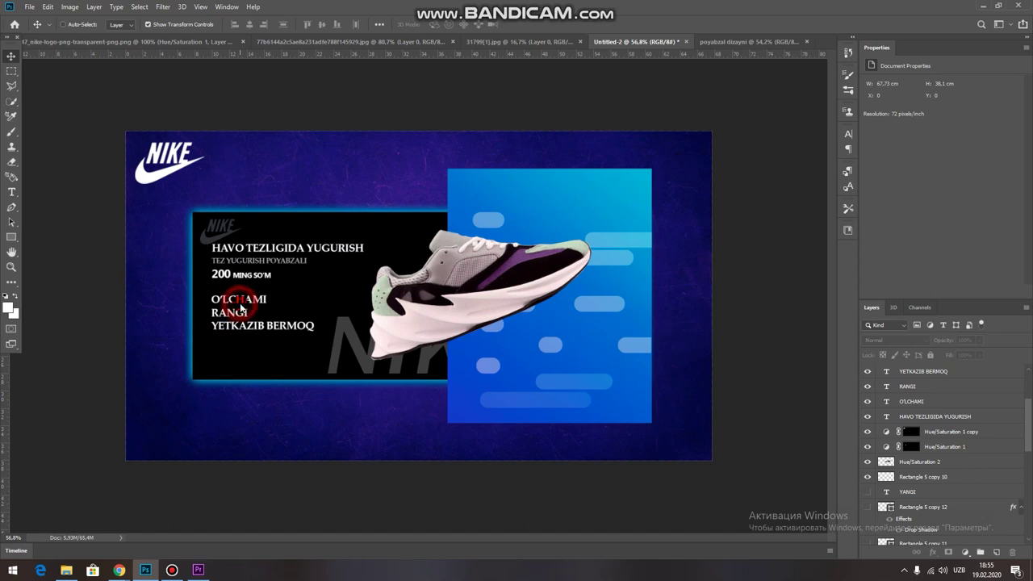
pyautogui.click(502, 210)
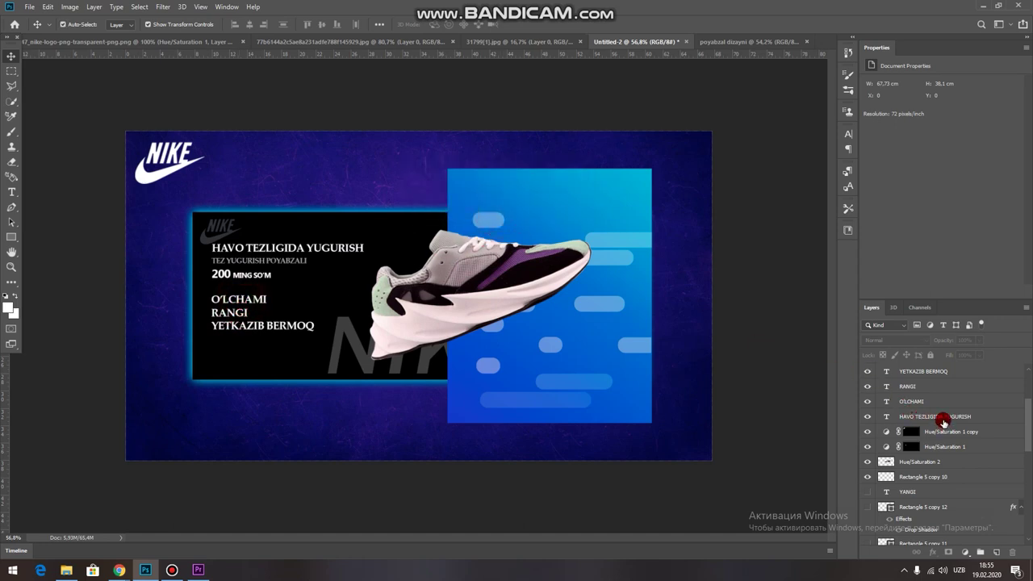
# Scale the three spec lines to about 85% and nudge them up slightly
pyautogui.click(921, 371)
pyautogui.keyDown('shift'); pyautogui.click(924, 399); pyautogui.keyUp('shift')
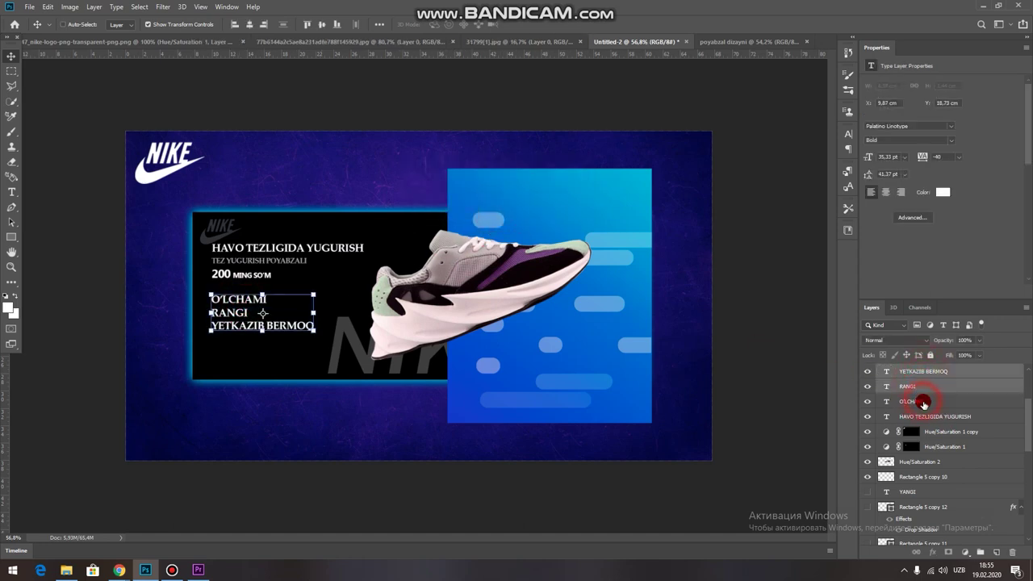
pyautogui.moveTo(314, 295); pyautogui.dragTo(298, 300)
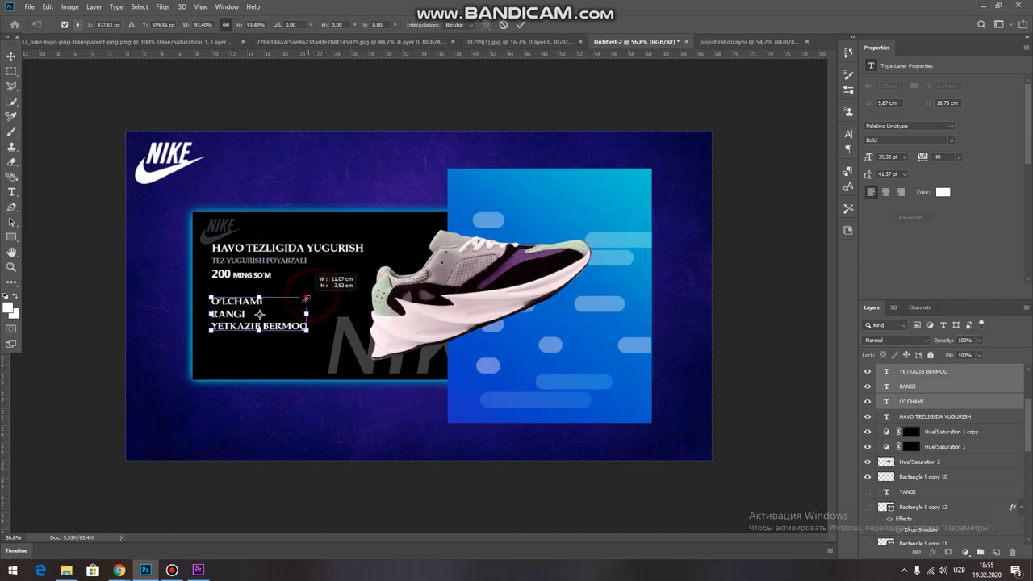
pyautogui.moveTo(234, 305); pyautogui.dragTo(234, 301)
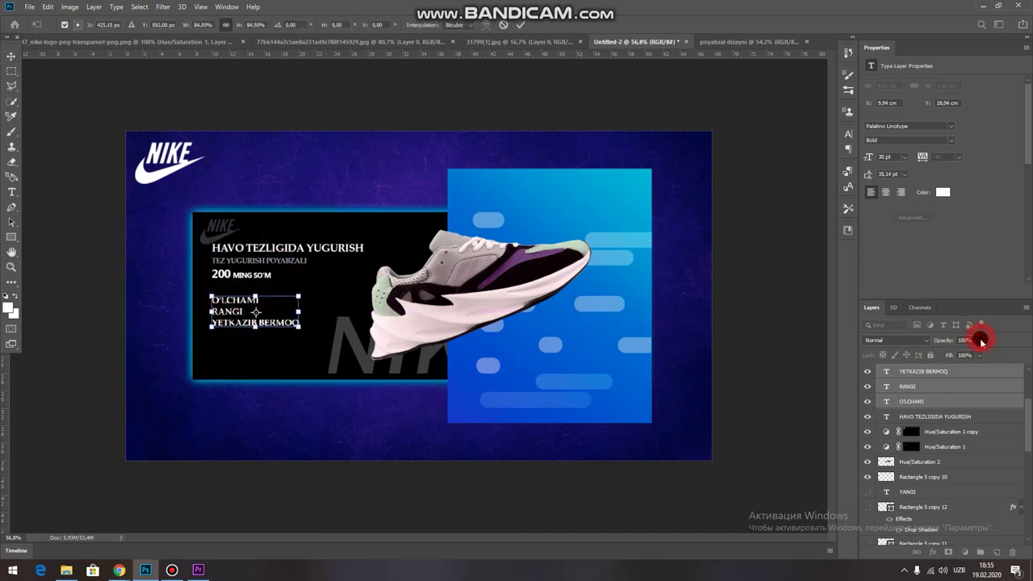
# Set the three spec lines' layer opacity to 80%
pyautogui.moveTo(978, 339); pyautogui.dragTo(966, 353)
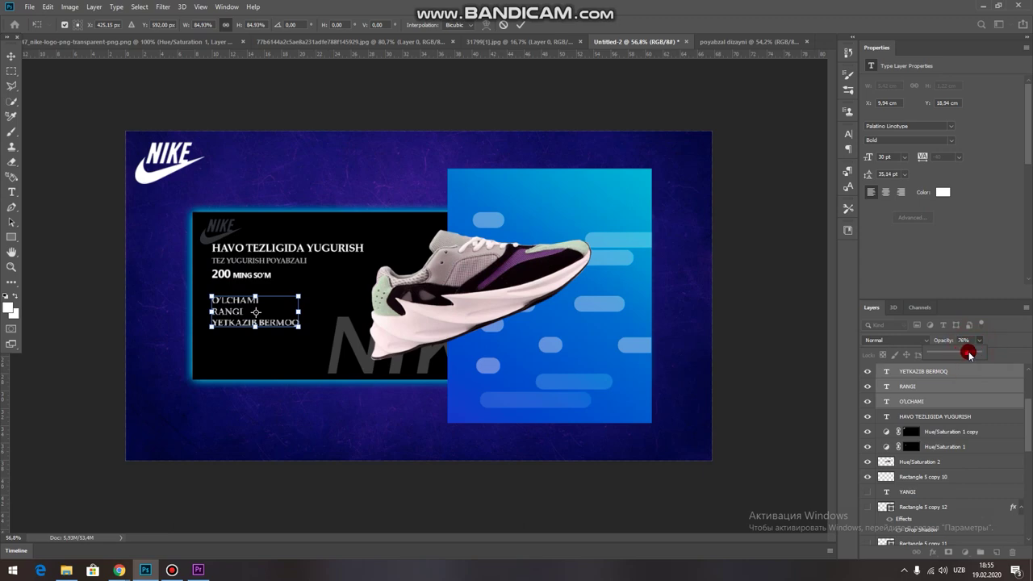
pyautogui.click(962, 340)
pyautogui.moveTo(966, 339); pyautogui.dragTo(952, 345)
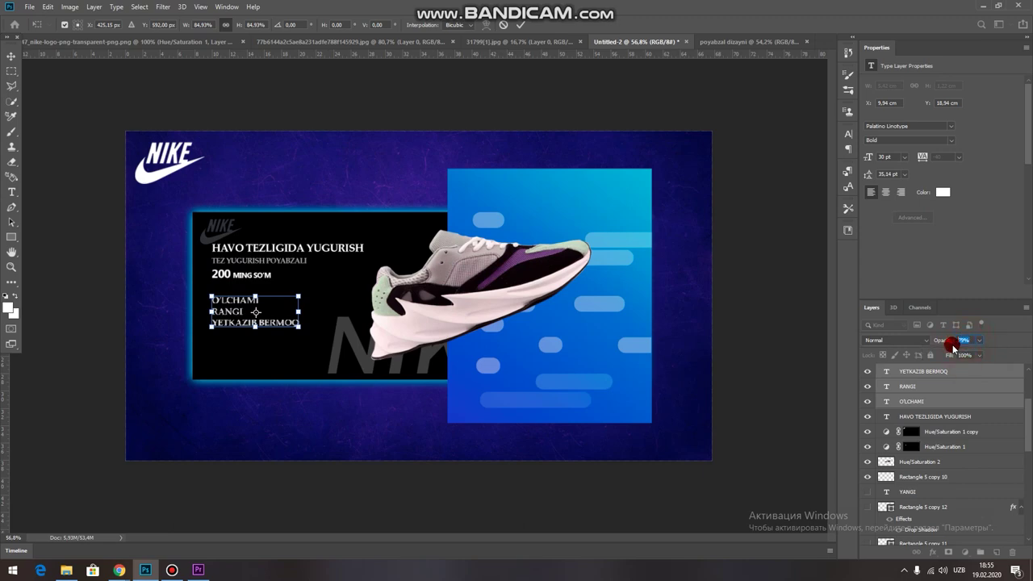
pyautogui.write('80')
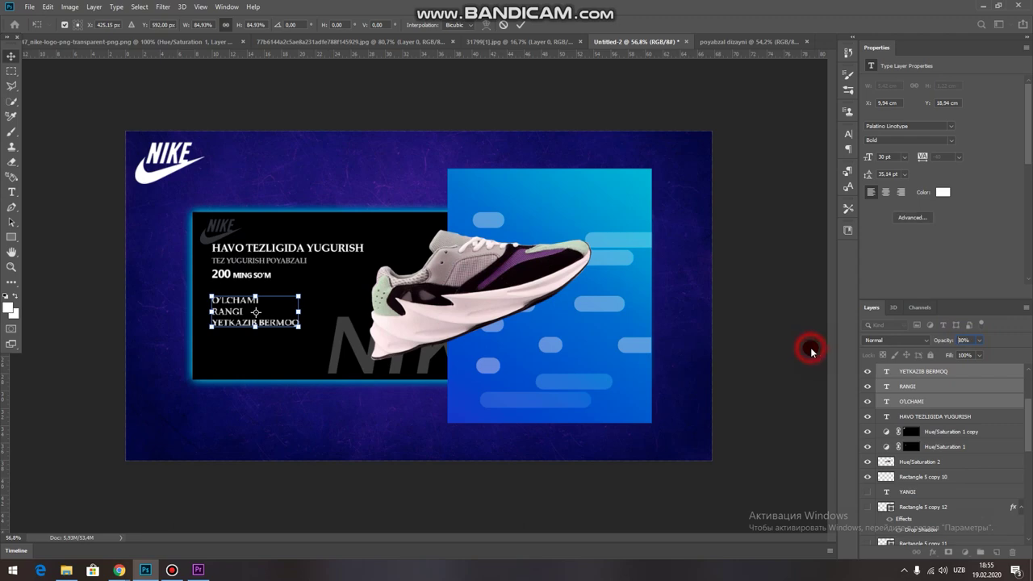
pyautogui.press('Return')
pyautogui.click(809, 350)
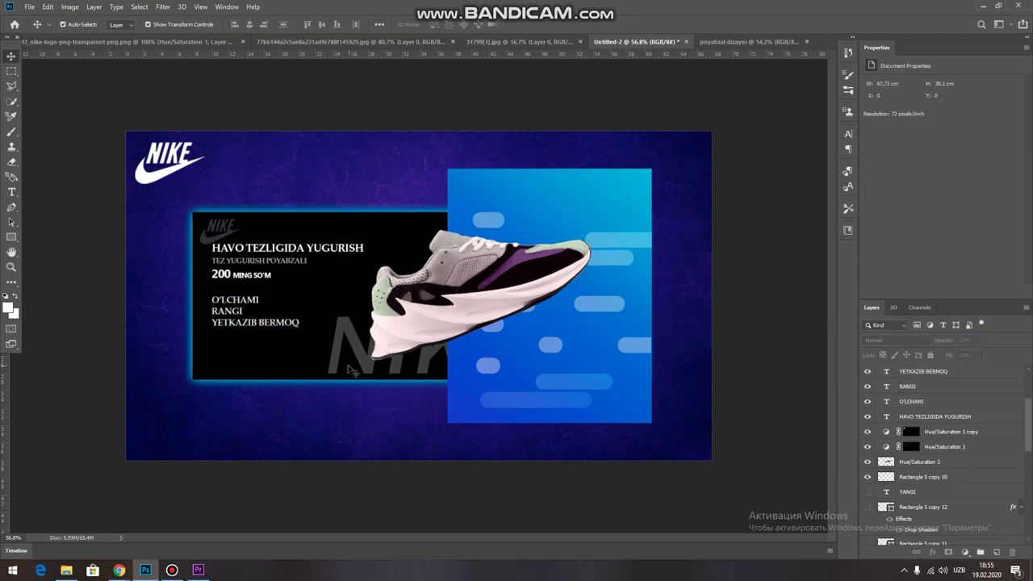
# Duplicate the HAVO TEZLIGIDA YUGURISH headline beside O'LCHAMI and clear its text
pyautogui.scroll(-1, 350, 368)
pyautogui.scroll(1, 305, 279)
pyautogui.moveTo(306, 274); pyautogui.dragTo(391, 301)
pyautogui.scroll(3, 391, 302)
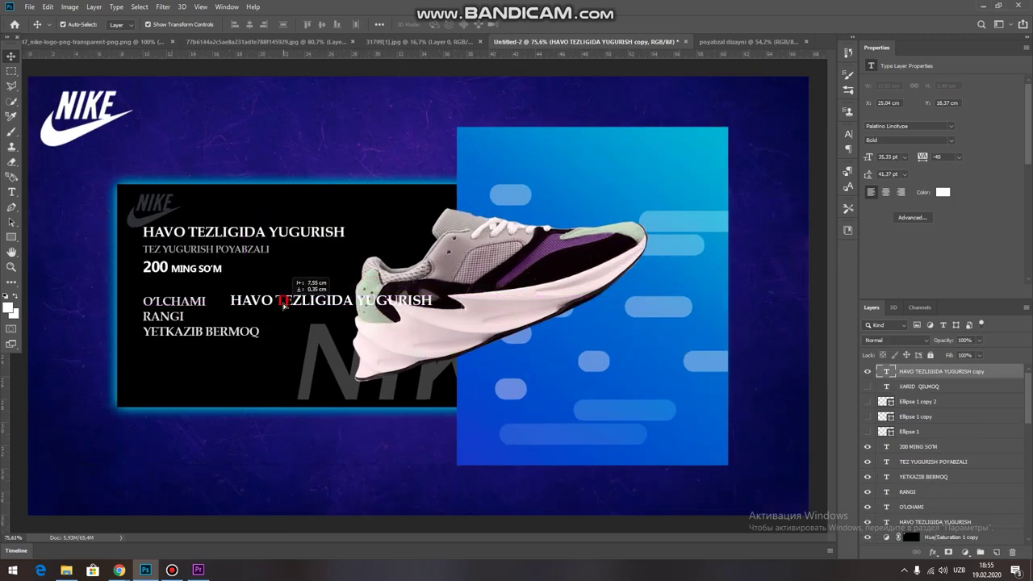
pyautogui.moveTo(380, 304); pyautogui.dragTo(271, 313)
pyautogui.doubleClick(271, 312)
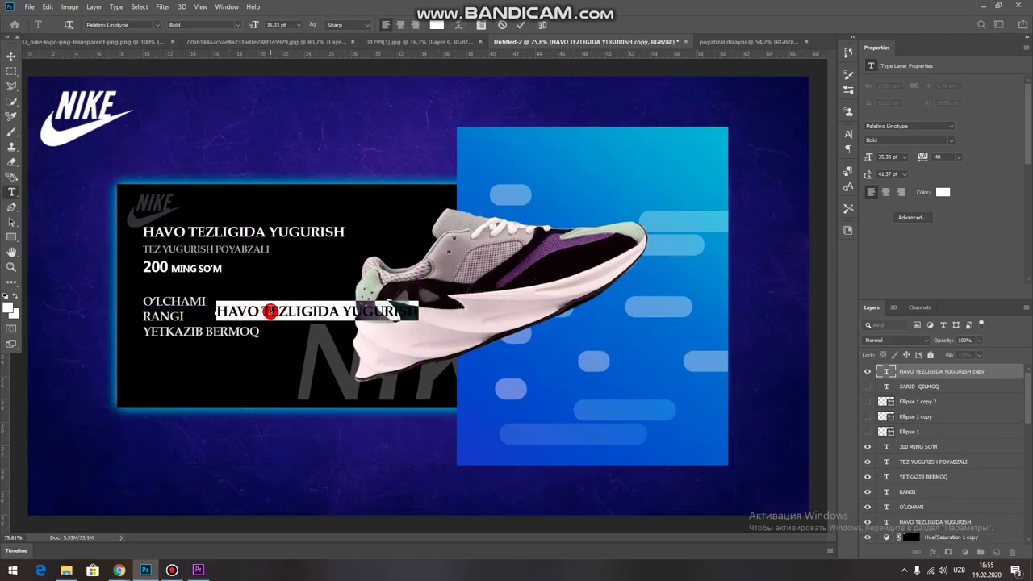
pyautogui.press('BackSpace')
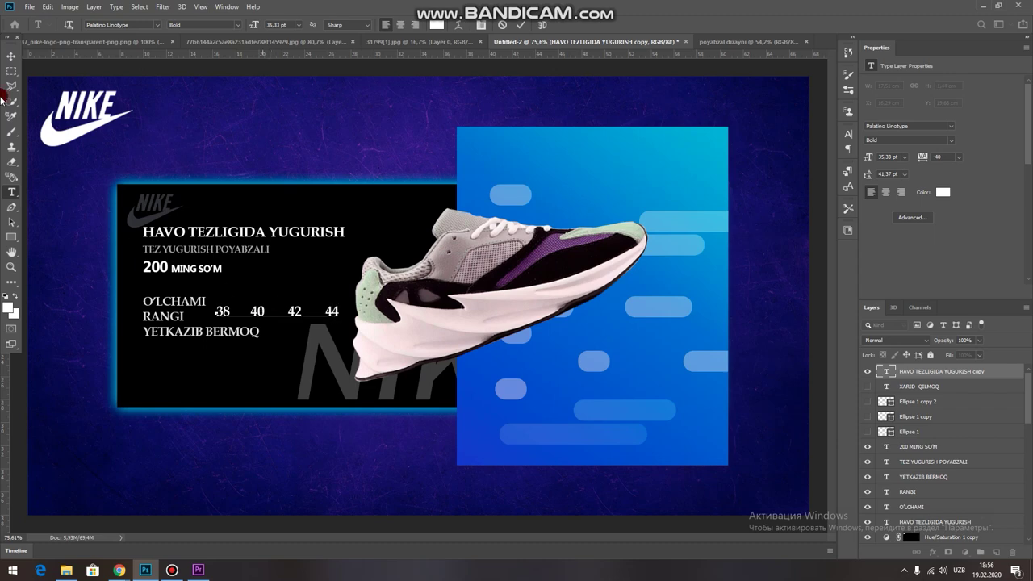
# Raise the 38 40 42 44 size numbers level with O'LCHAMI
pyautogui.click(12, 56)
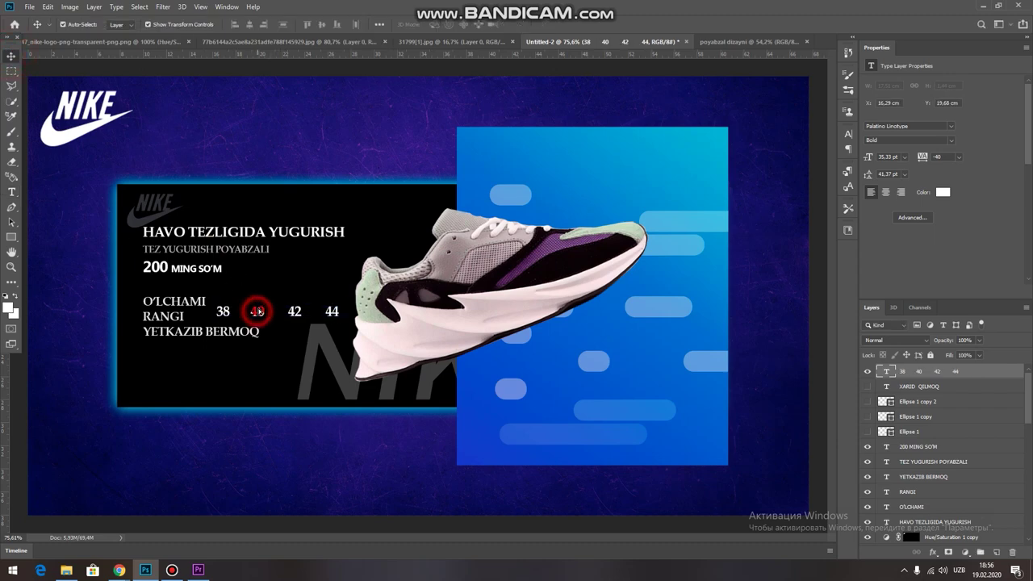
pyautogui.moveTo(257, 310); pyautogui.dragTo(257, 302)
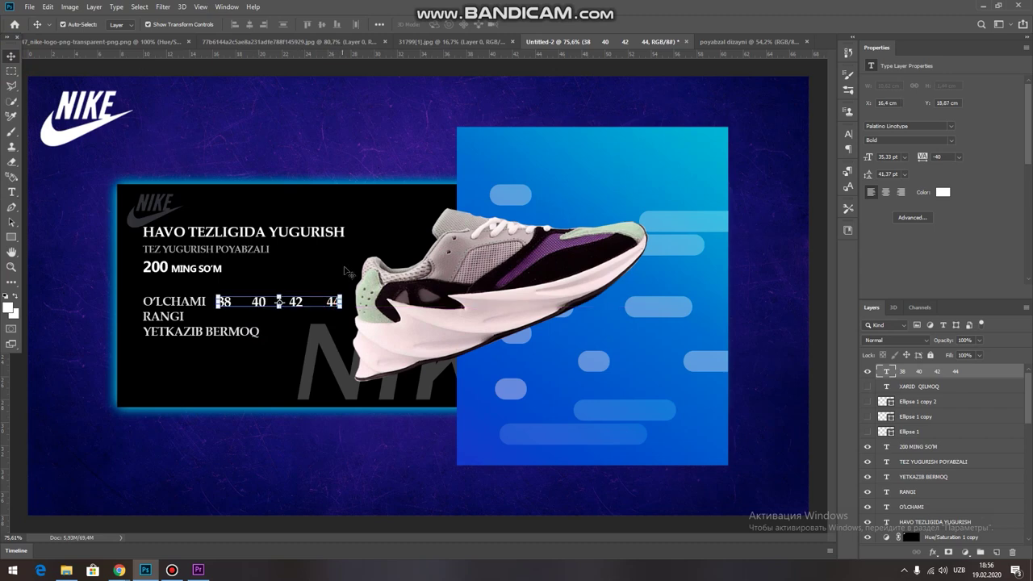
pyautogui.click(313, 208)
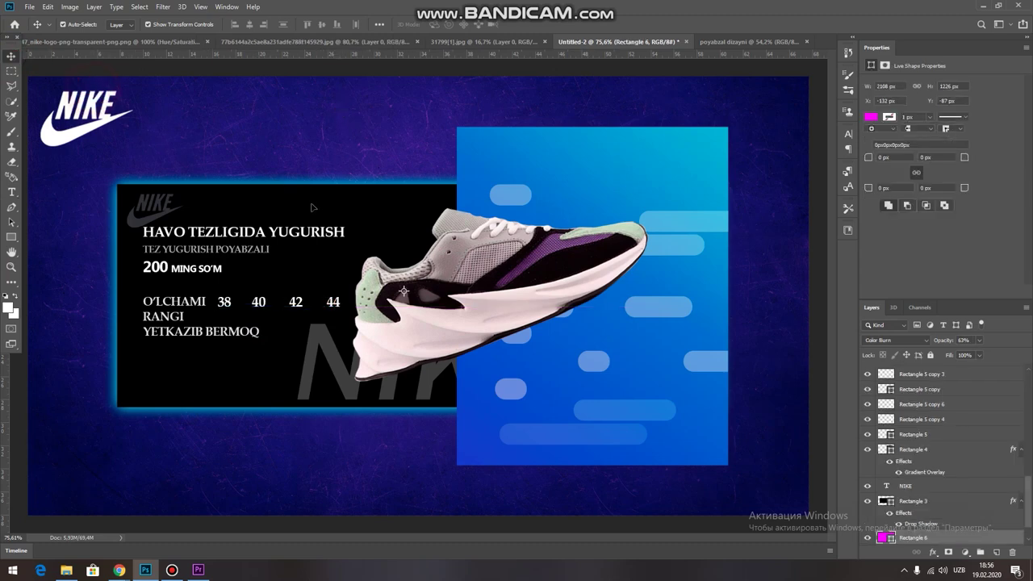
# Scale the size numbers down to about 78%
pyautogui.click(261, 303)
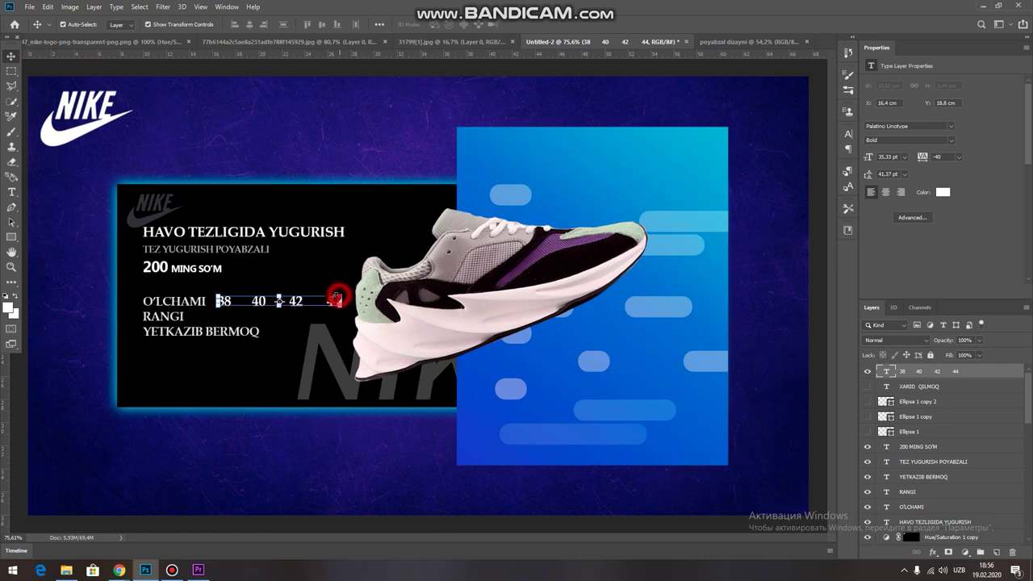
pyautogui.moveTo(339, 300); pyautogui.dragTo(314, 301)
pyautogui.click(520, 24)
pyautogui.click(261, 315)
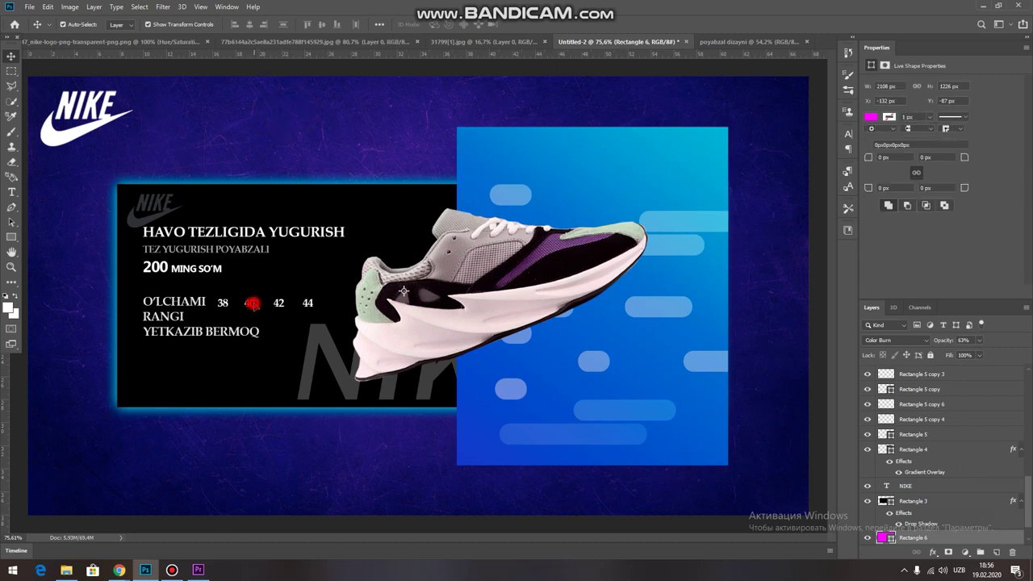
pyautogui.click(252, 303)
pyautogui.click(299, 126)
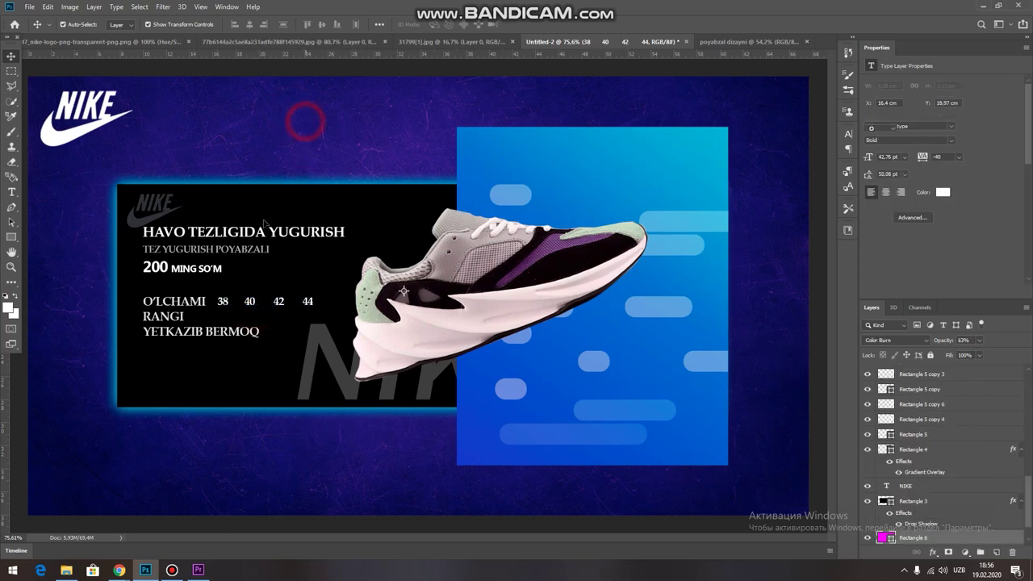
pyautogui.click(246, 302)
pyautogui.click(301, 91)
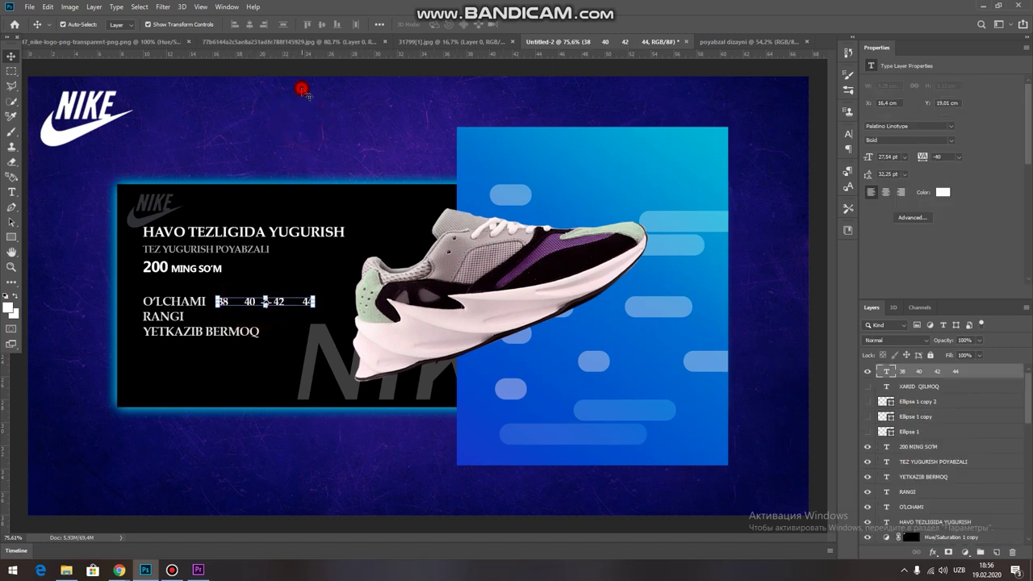
pyautogui.click(227, 304)
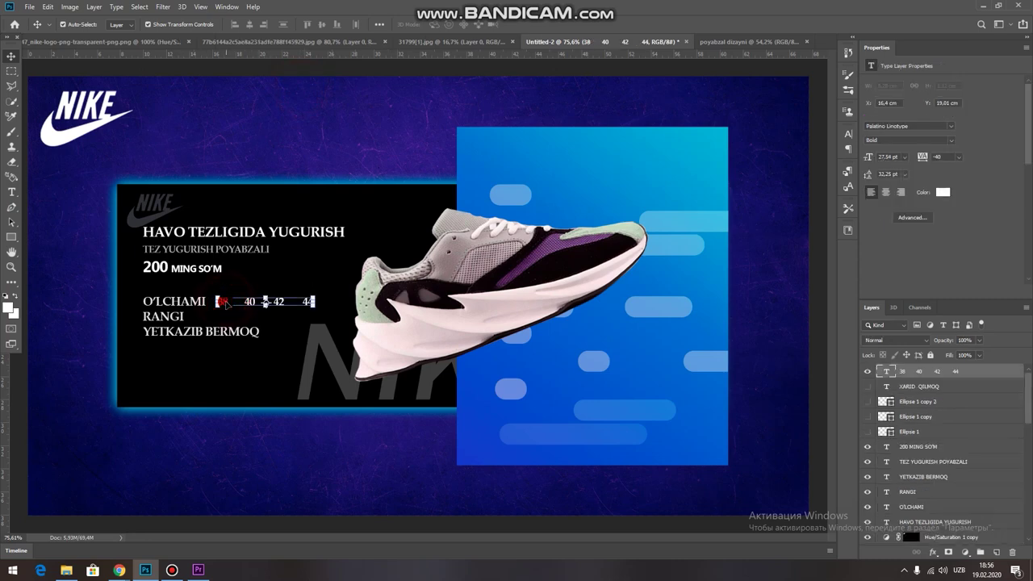
pyautogui.click(220, 111)
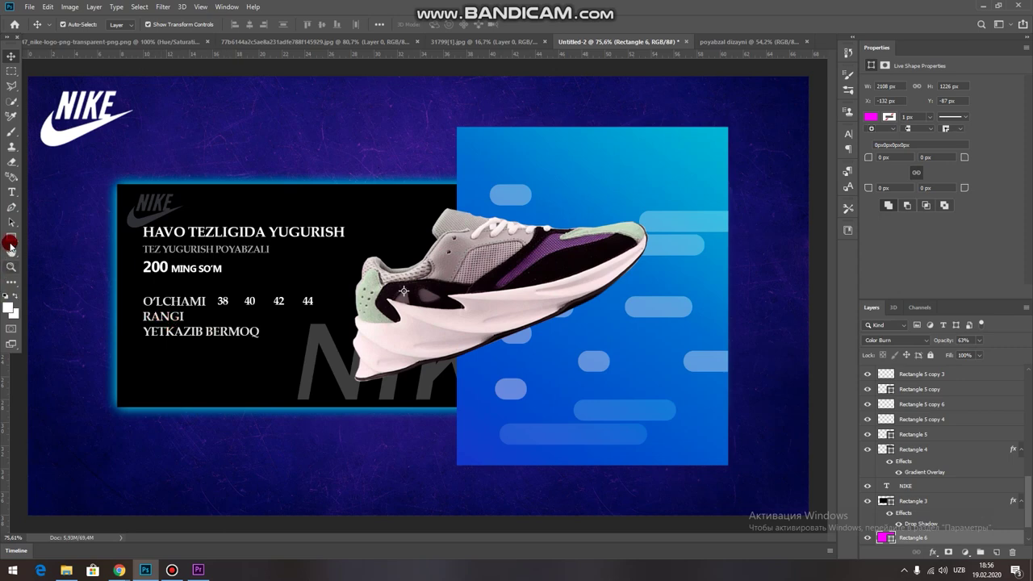
pyautogui.click(10, 239)
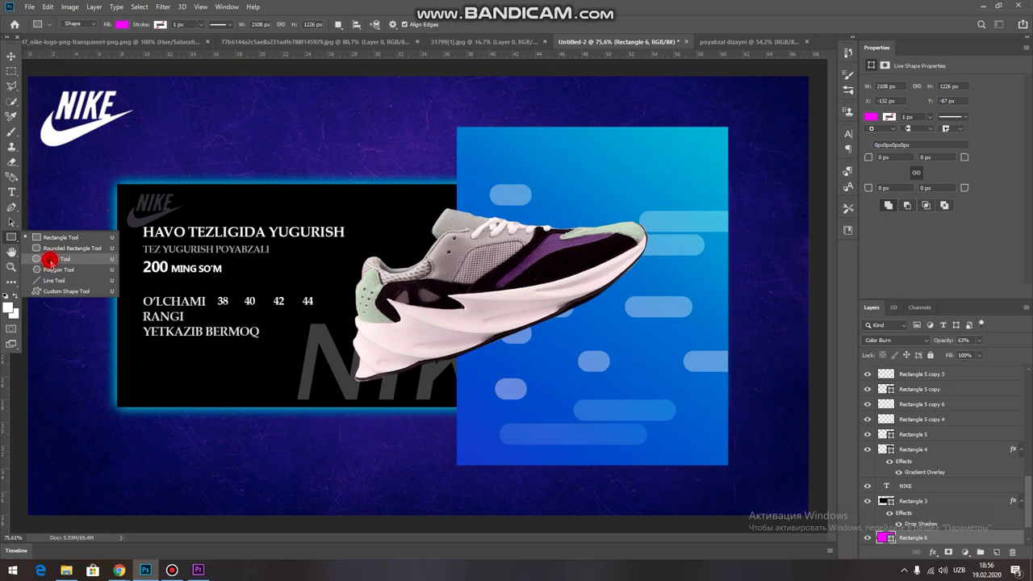
# Add a new empty Layer 3 placed between the Hue/Saturation layers
pyautogui.click(50, 259)
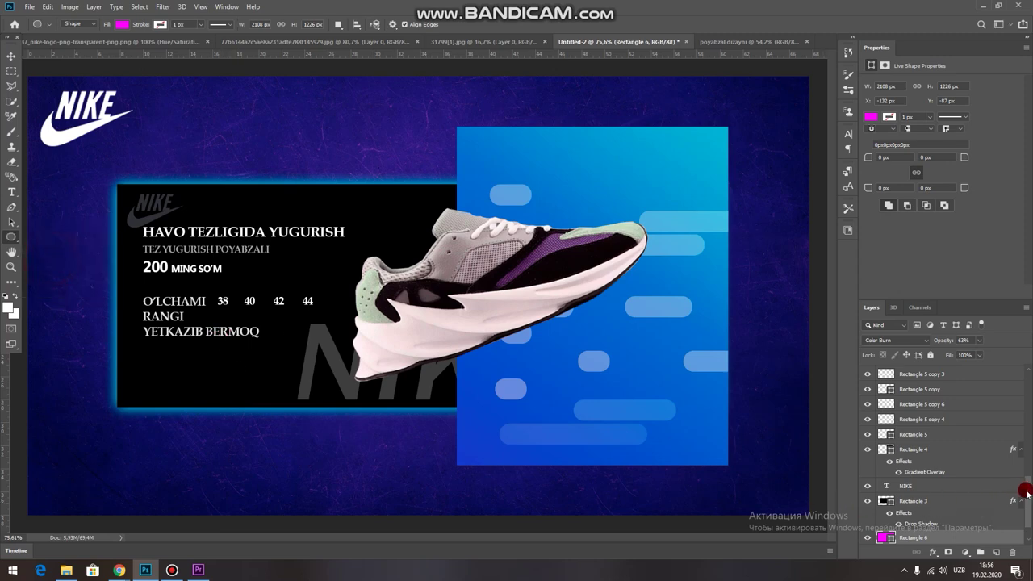
pyautogui.moveTo(1022, 491); pyautogui.dragTo(1020, 366)
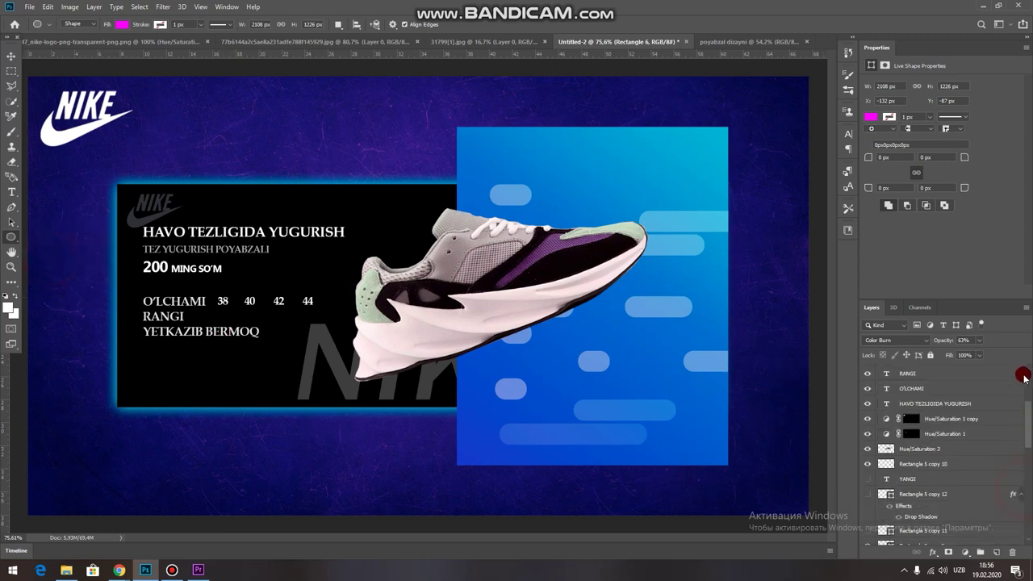
pyautogui.click(997, 553)
pyautogui.moveTo(941, 536); pyautogui.dragTo(950, 371)
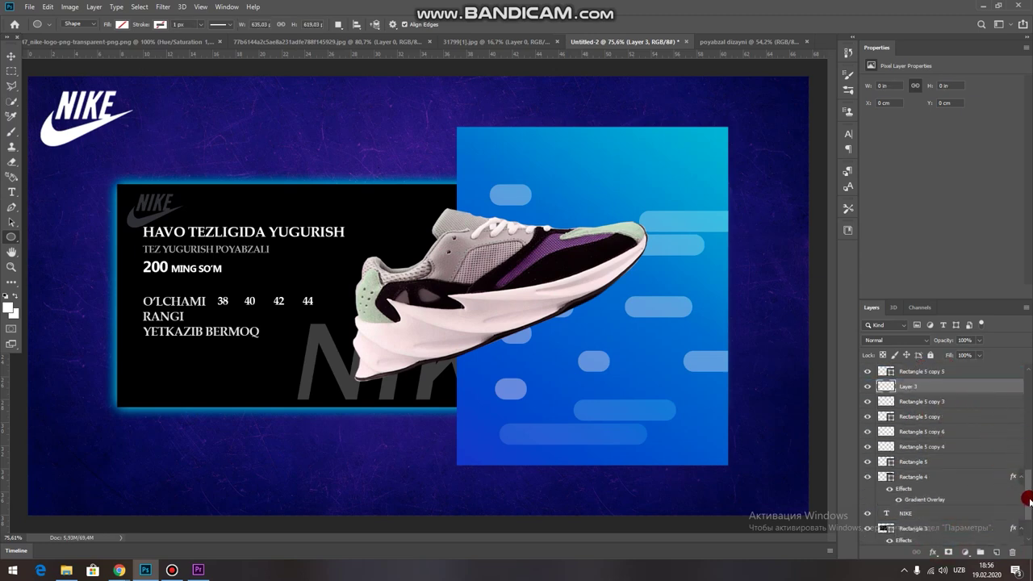
pyautogui.moveTo(951, 371)
pyautogui.mouseDown()
pyautogui.moveTo(968, 482)
pyautogui.moveTo(940, 389)
pyautogui.mouseUp()
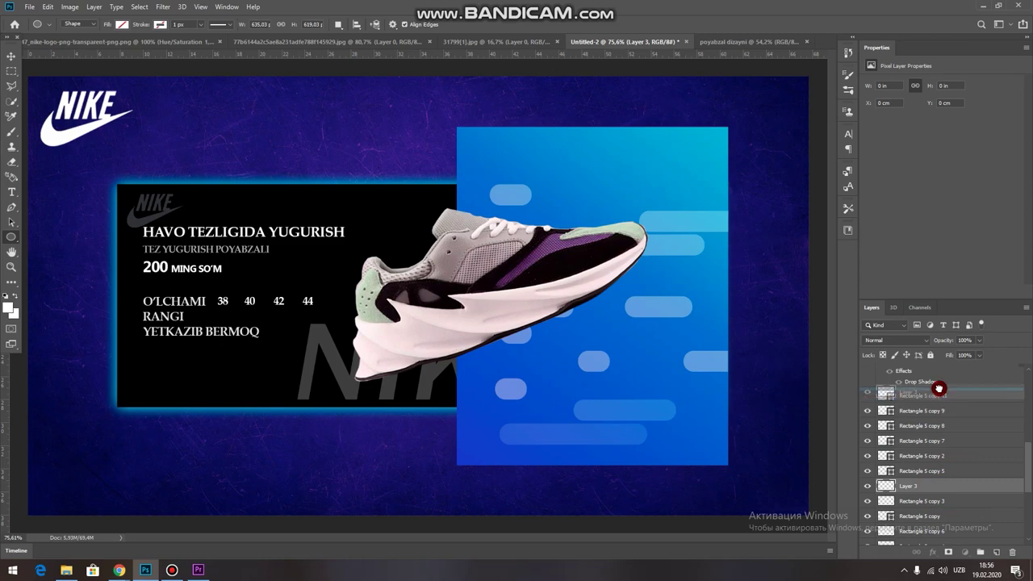
pyautogui.scroll(3, 1016, 452)
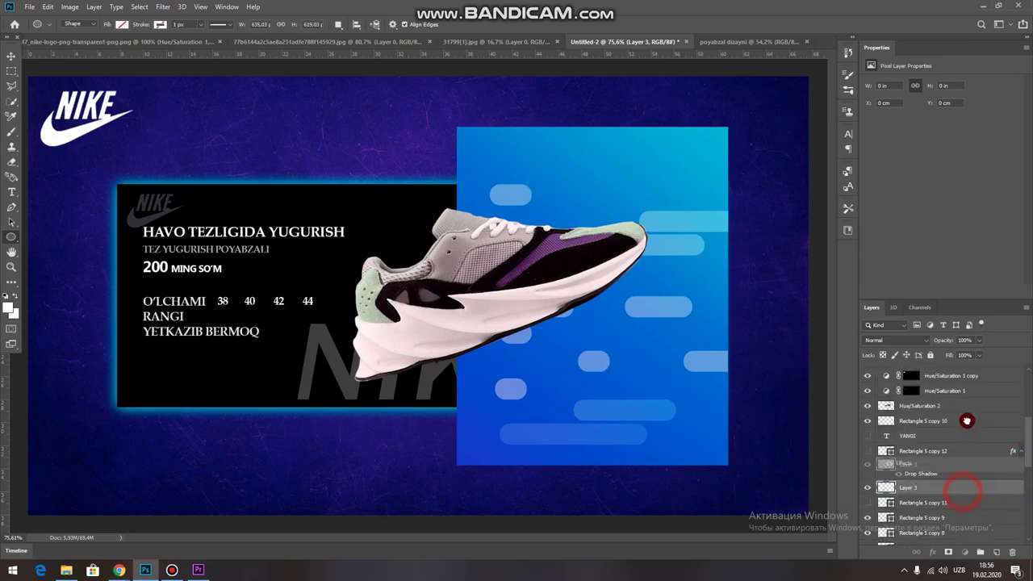
pyautogui.moveTo(960, 388); pyautogui.dragTo(959, 390)
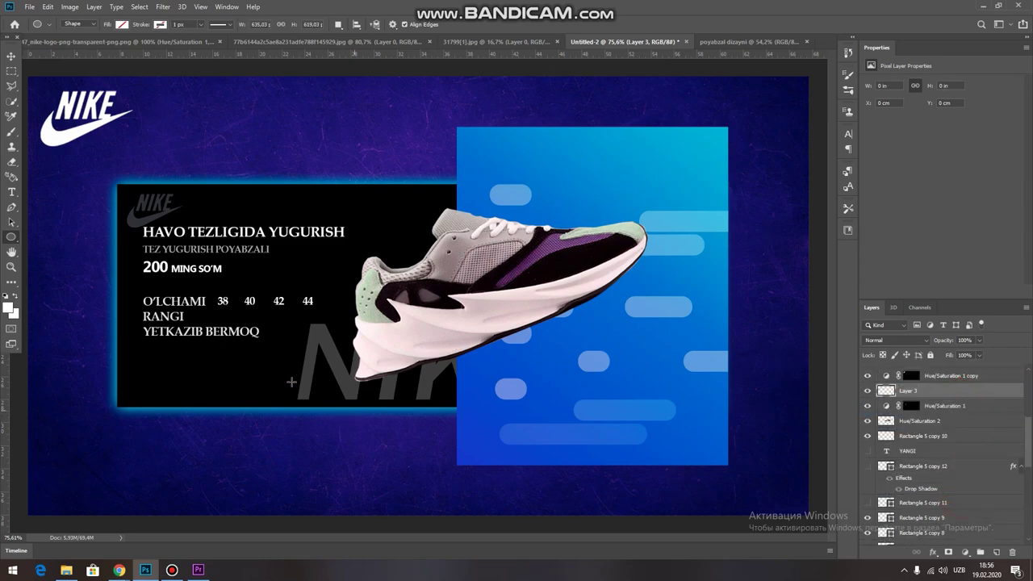
pyautogui.scroll(2, 206, 284)
pyautogui.scroll(2, 206, 284)
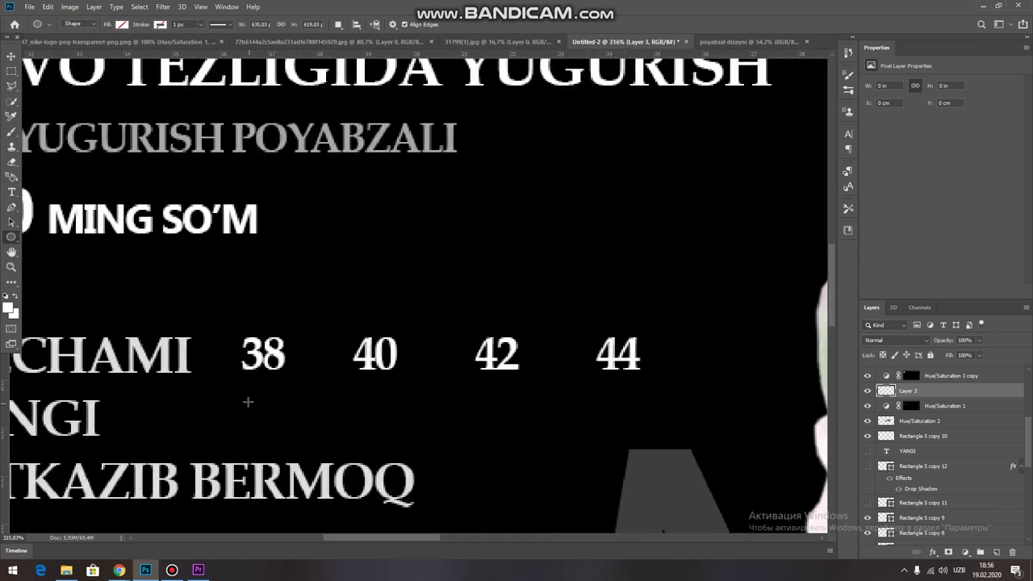
# Draw a small white-filled circle under size 38 beside RANGI
pyautogui.moveTo(246, 396); pyautogui.dragTo(276, 423)
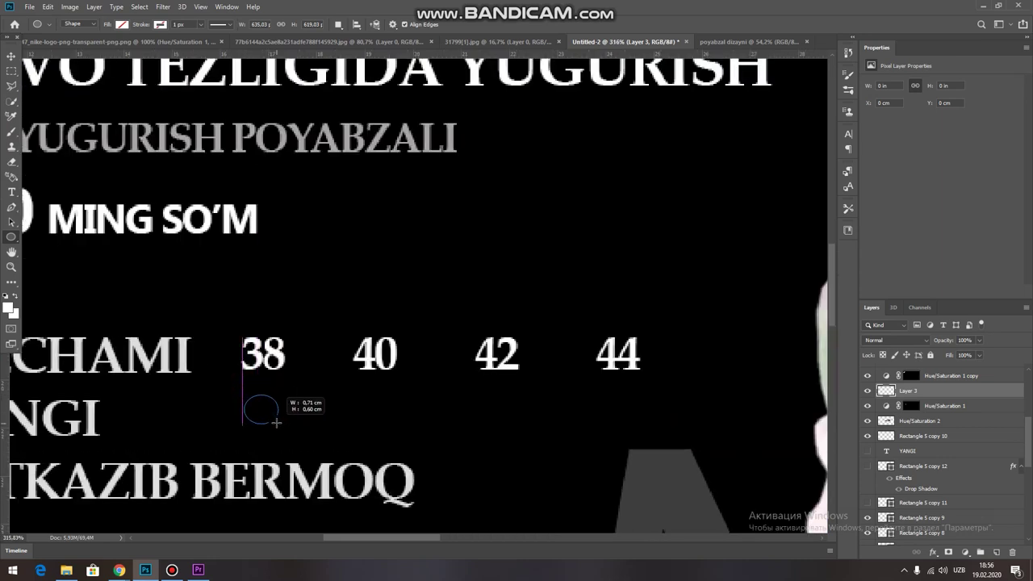
pyautogui.moveTo(276, 422); pyautogui.dragTo(276, 423)
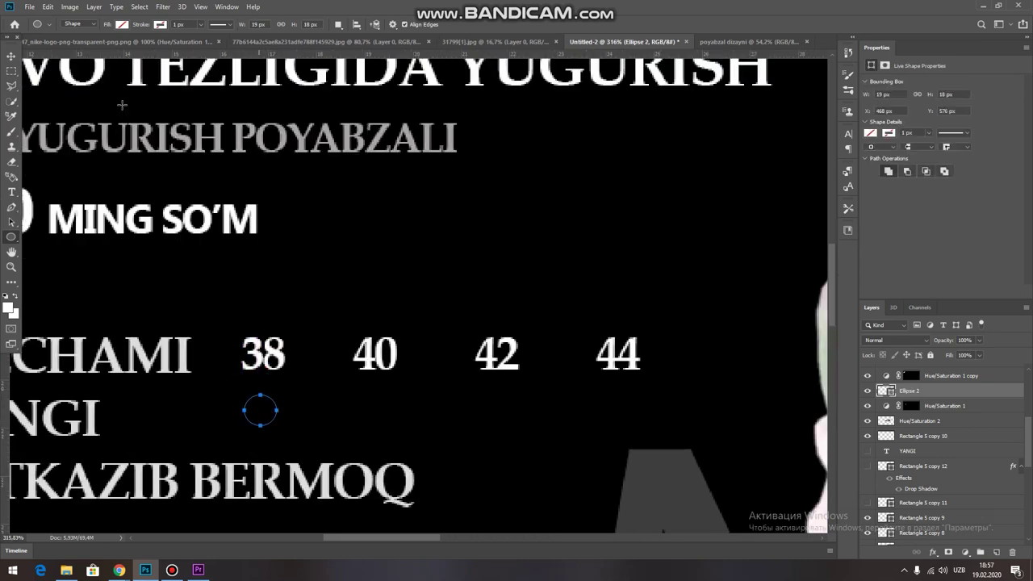
pyautogui.click(122, 24)
pyautogui.click(77, 79)
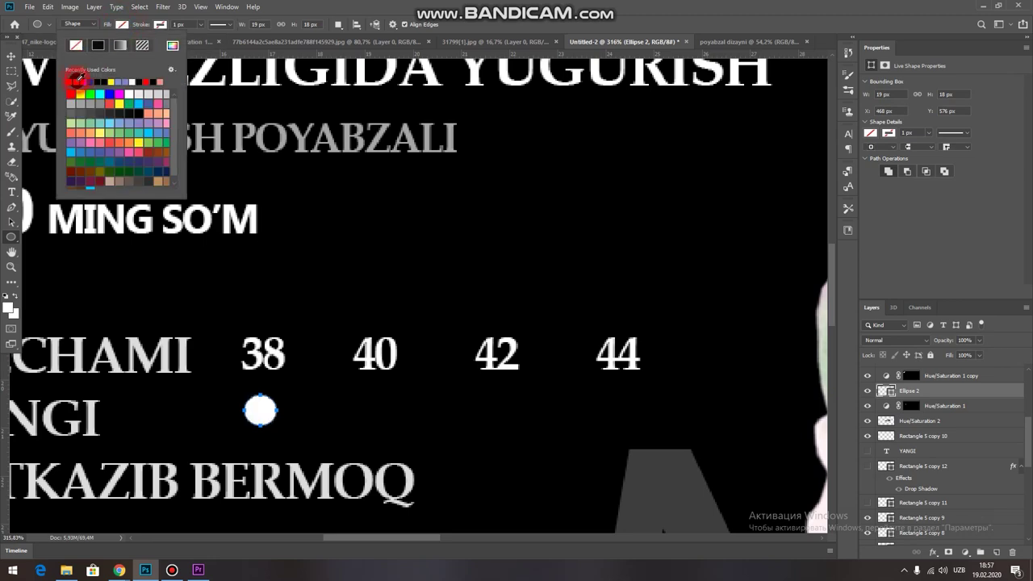
pyautogui.click(11, 56)
pyautogui.click(307, 329)
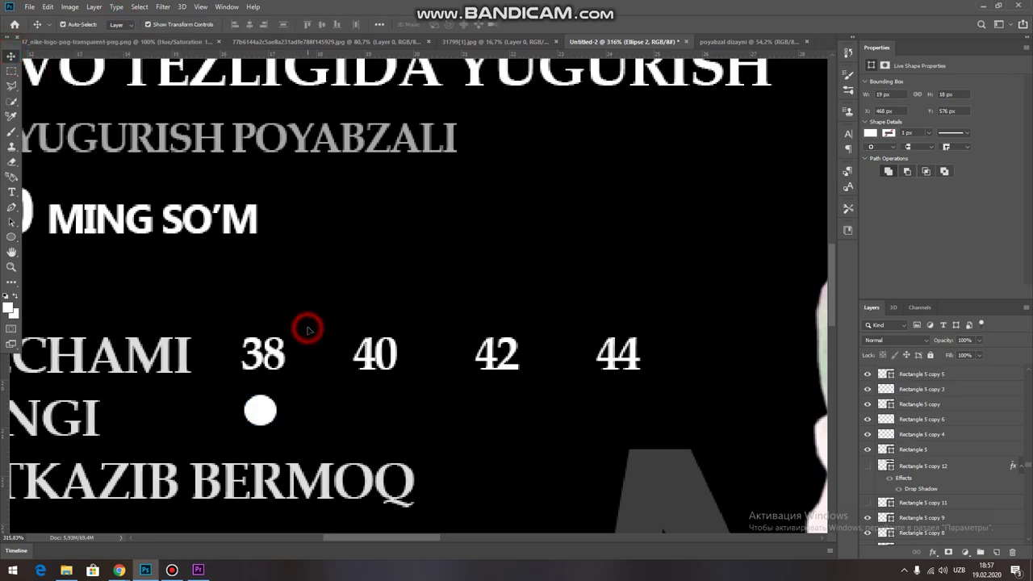
# Duplicate the white circle under size 40 and make it red
pyautogui.keyDown('alt'); pyautogui.scroll(-3, 310, 343); pyautogui.keyUp('alt')
pyautogui.moveTo(275, 391)
pyautogui.mouseDown()
pyautogui.moveTo(362, 399)
pyautogui.moveTo(355, 394)
pyautogui.mouseUp()
pyautogui.click(339, 370)
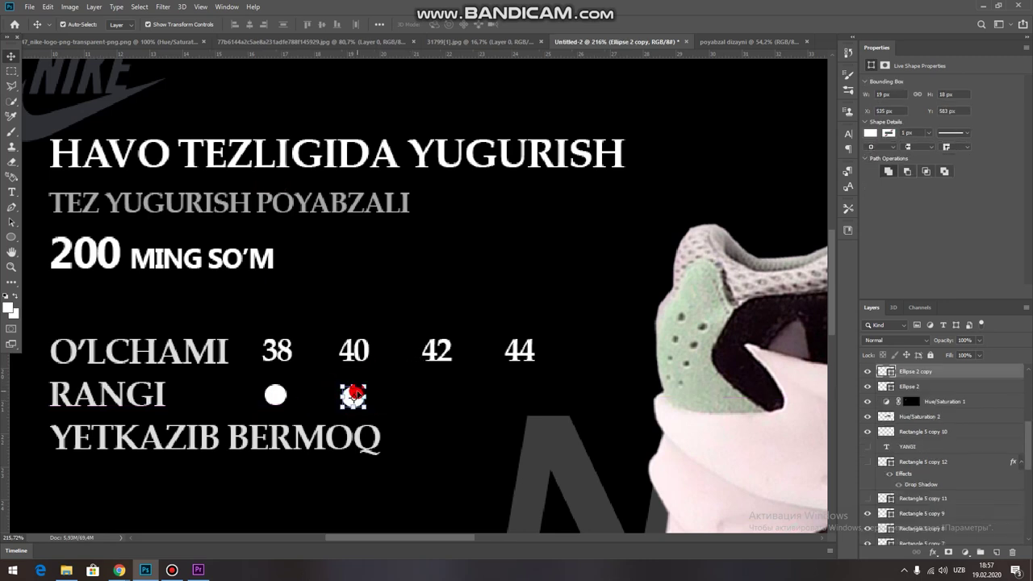
pyautogui.click(888, 371)
pyautogui.doubleClick(888, 371)
pyautogui.click(809, 251)
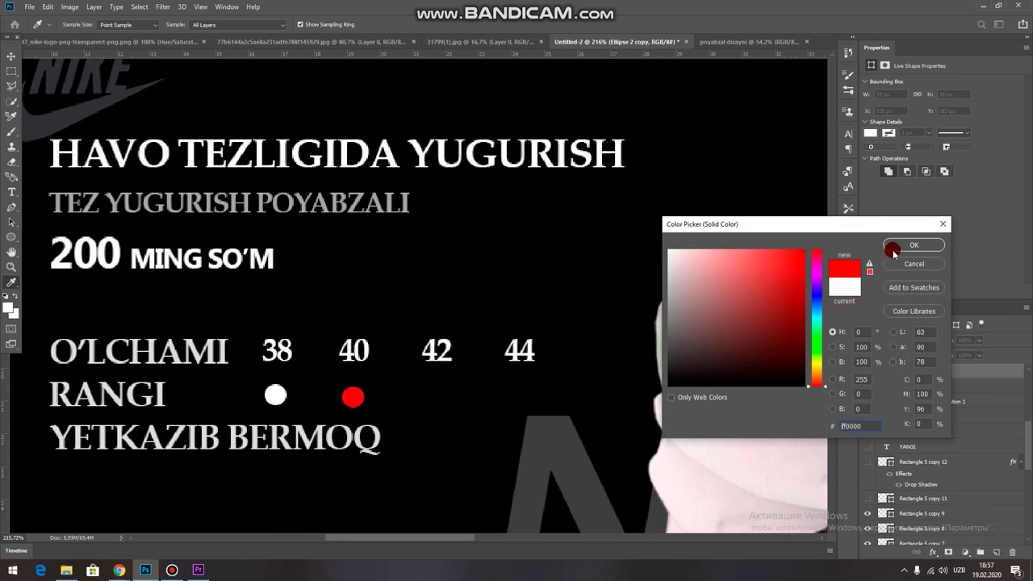
pyautogui.click(893, 252)
pyautogui.click(555, 307)
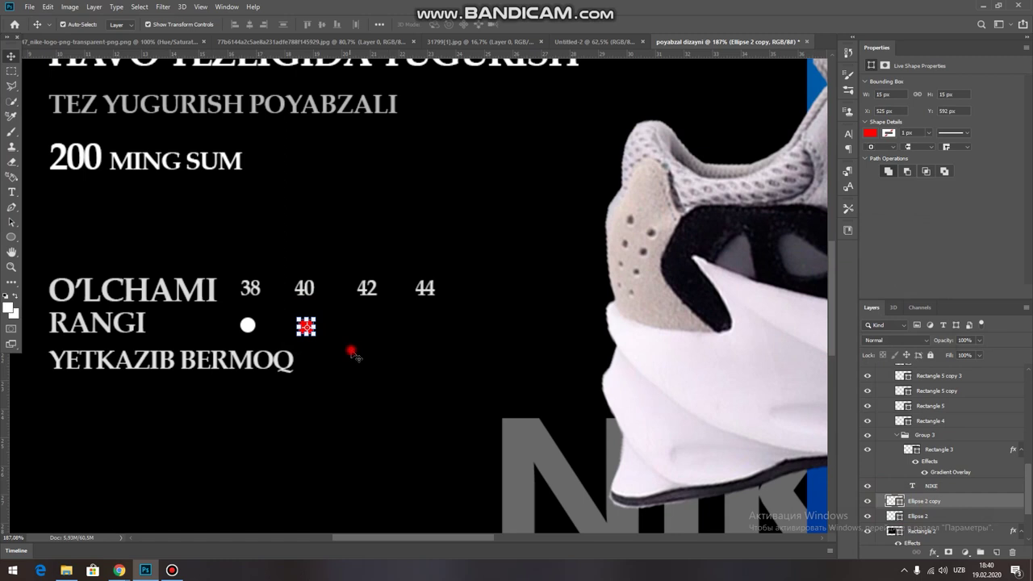
pyautogui.click(353, 354)
# Copy the red dot under size 42, aligned, and recolour it green
pyautogui.moveTo(308, 331); pyautogui.dragTo(367, 334)
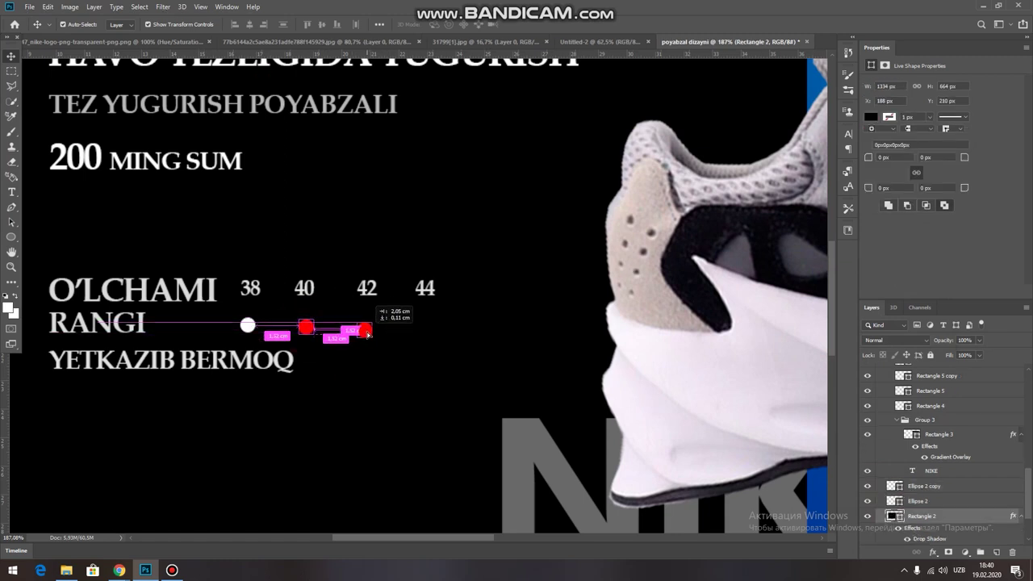
pyautogui.moveTo(367, 334); pyautogui.dragTo(365, 329)
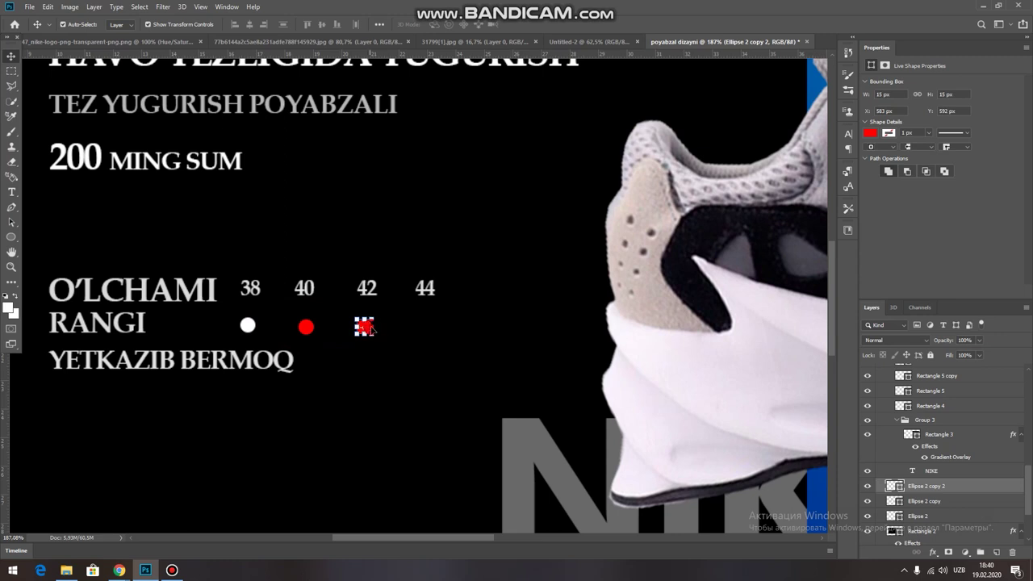
pyautogui.moveTo(364, 326); pyautogui.dragTo(367, 324)
pyautogui.click(898, 486)
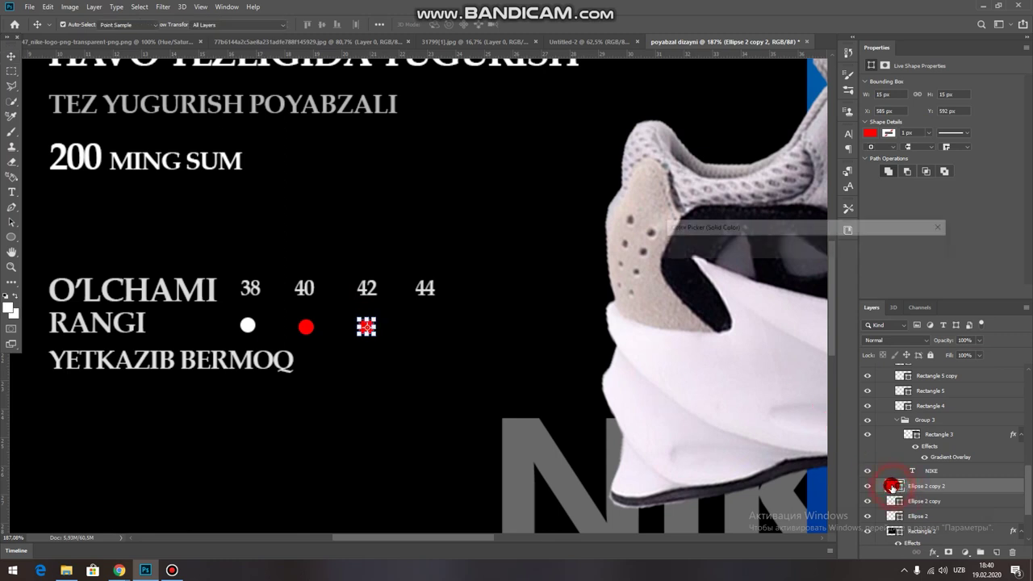
pyautogui.moveTo(817, 291); pyautogui.dragTo(817, 345)
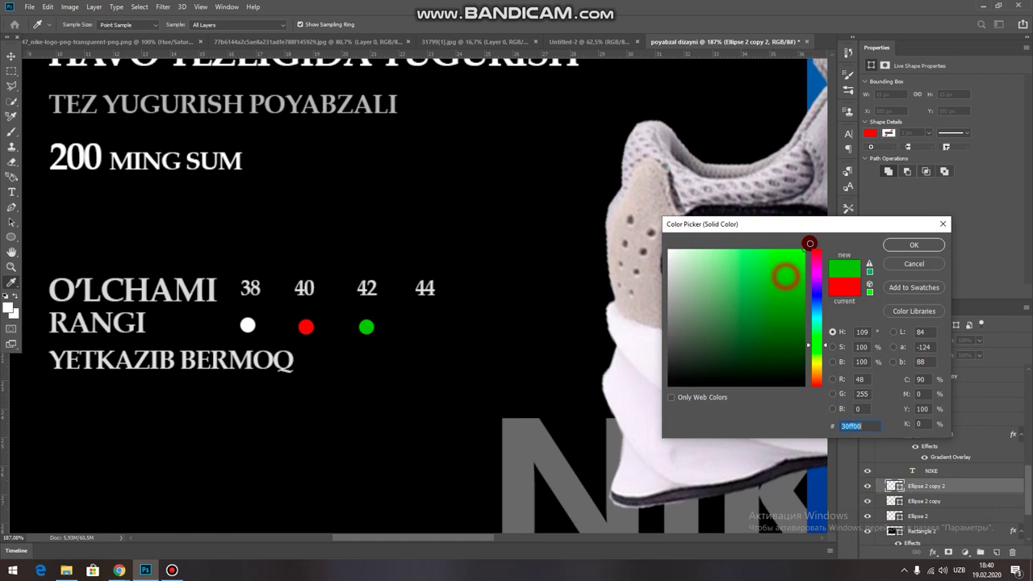
pyautogui.click(895, 245)
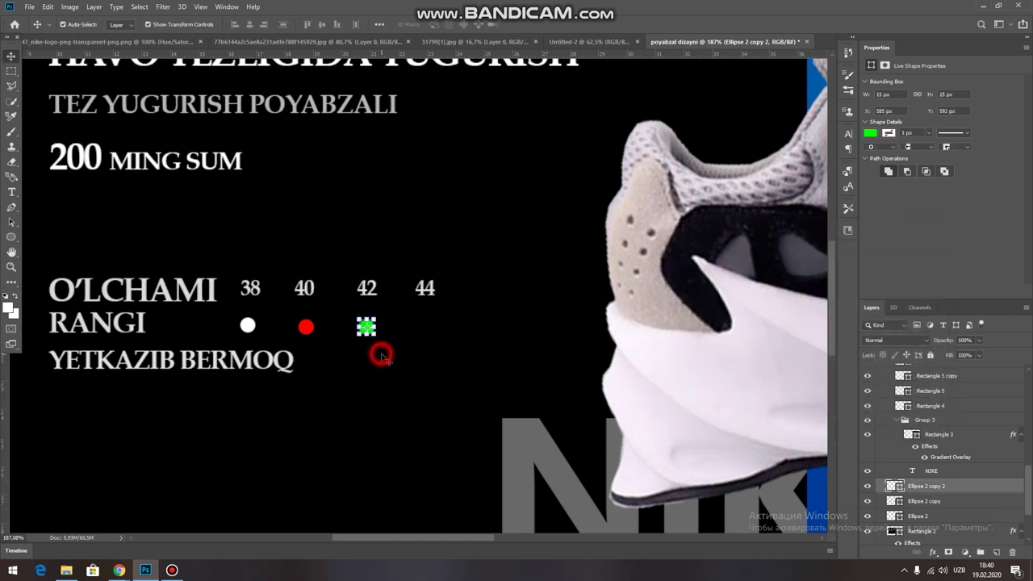
pyautogui.click(381, 355)
# Copy the green dot under size 44 and recolour it blue
pyautogui.moveTo(365, 330); pyautogui.dragTo(426, 331)
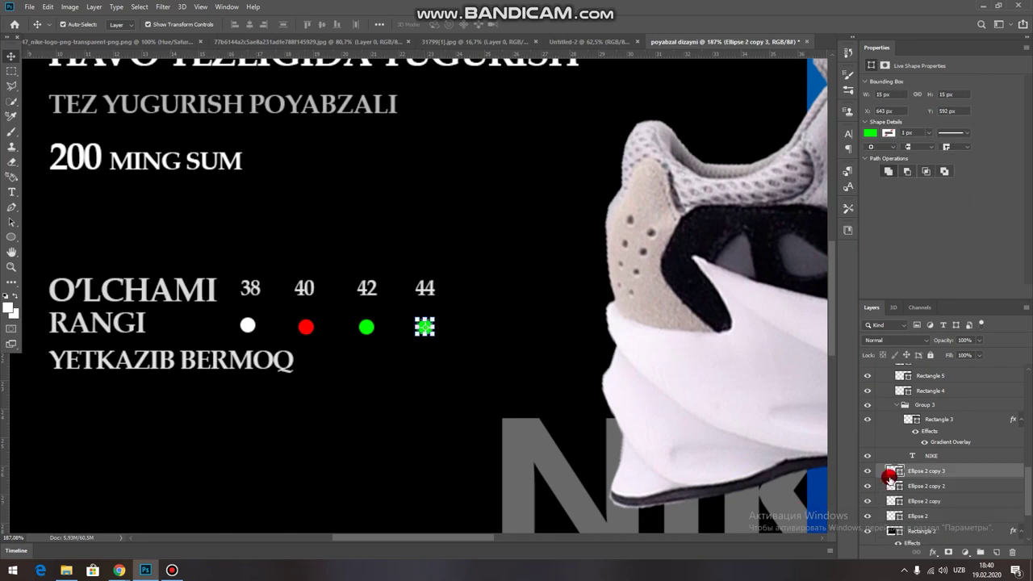
pyautogui.doubleClick(899, 472)
pyautogui.moveTo(818, 342); pyautogui.dragTo(817, 303)
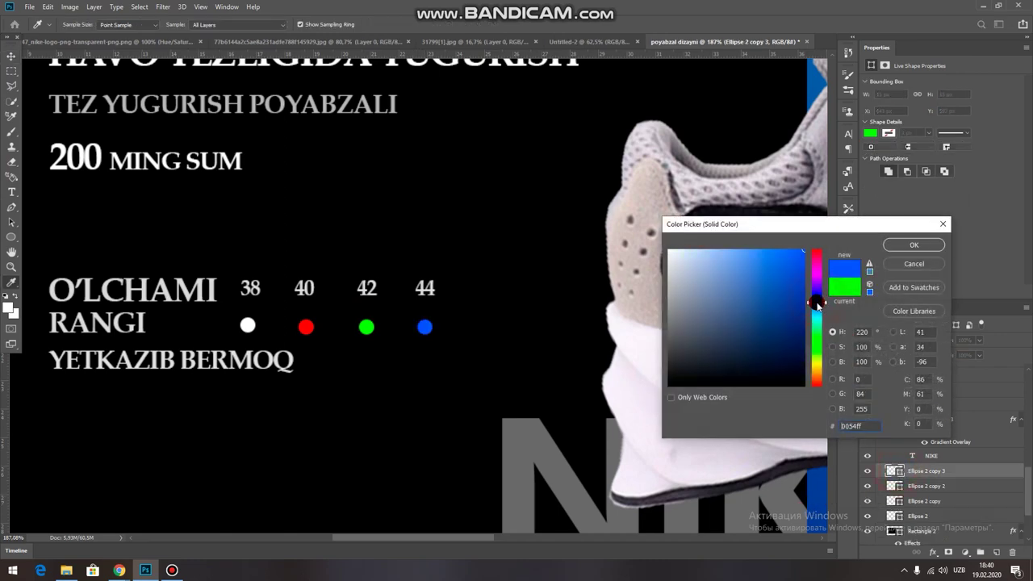
pyautogui.click(914, 245)
pyautogui.scroll(-3, 420, 283)
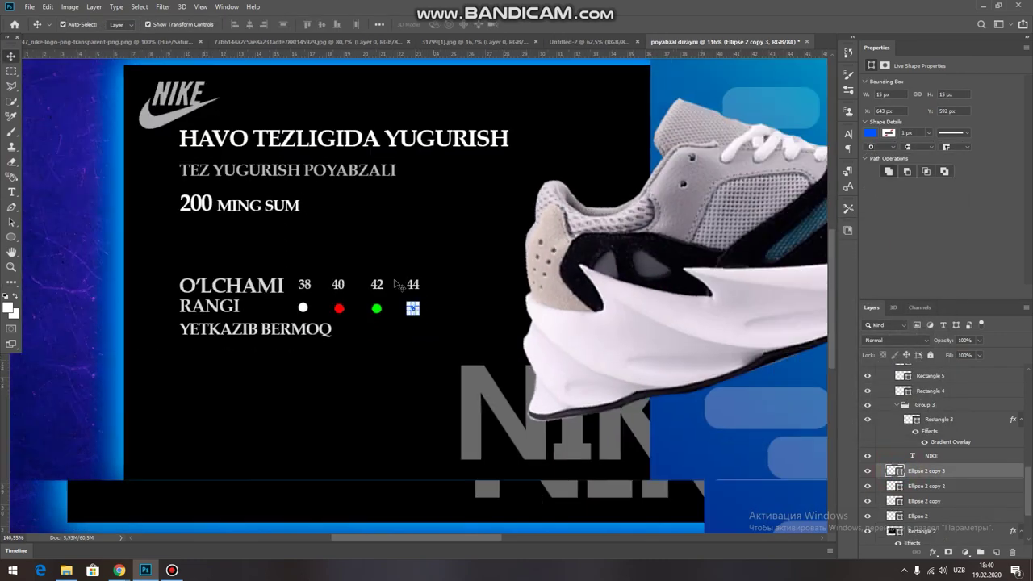
# Draw a 223 × 41 px rectangle beneath the YETKAZIB BERMOQ line
pyautogui.scroll(-2, 343, 414)
pyautogui.click(121, 331)
pyautogui.scroll(-2, 293, 331)
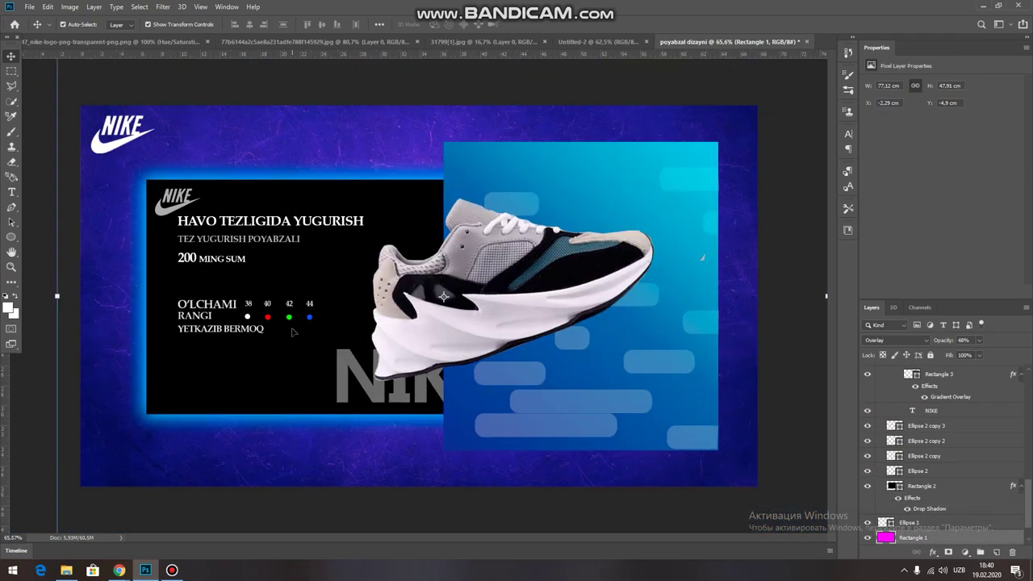
pyautogui.scroll(-1, 276, 289)
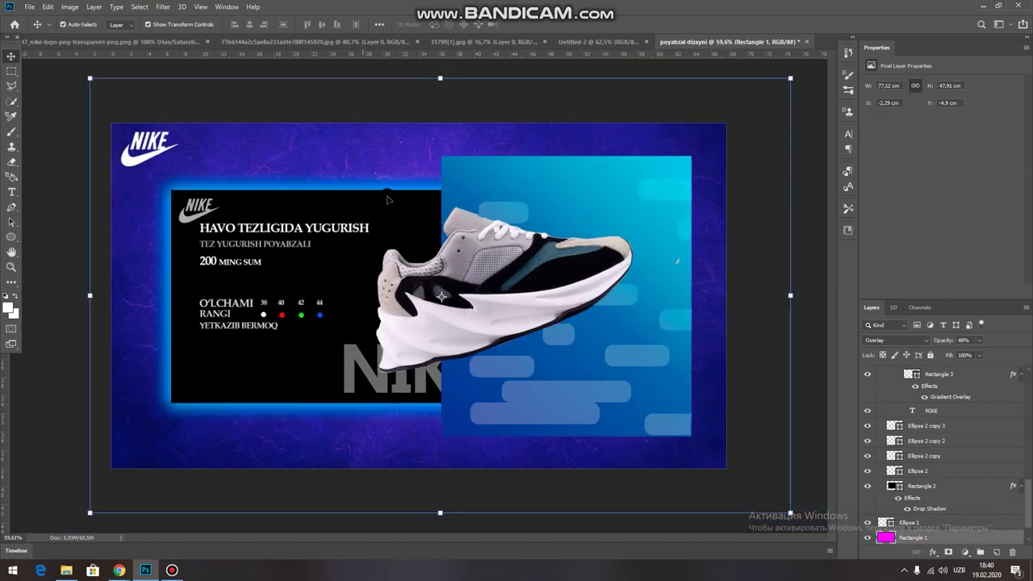
pyautogui.scroll(1, 373, 196)
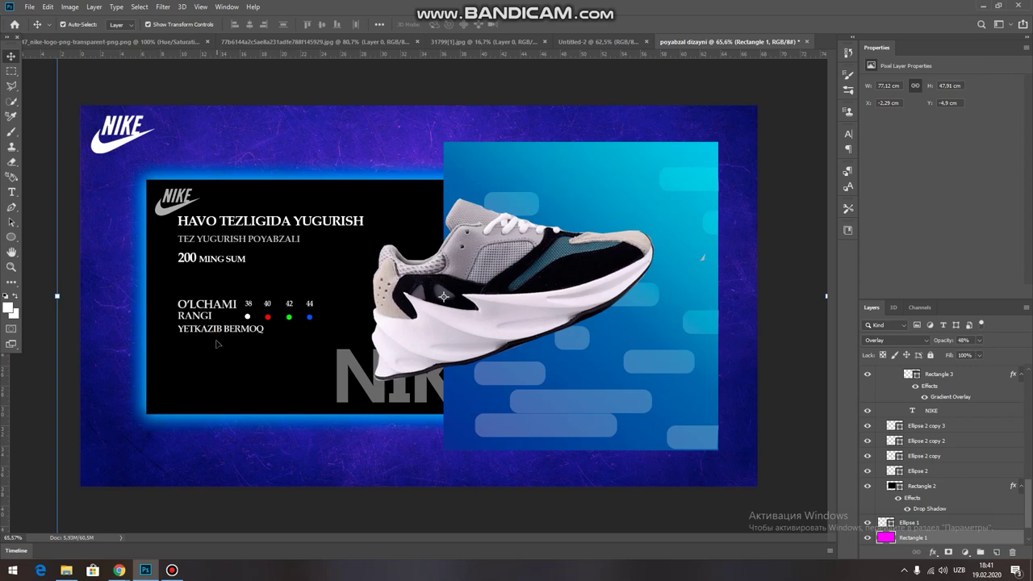
pyautogui.scroll(-1, 216, 344)
pyautogui.click(11, 239)
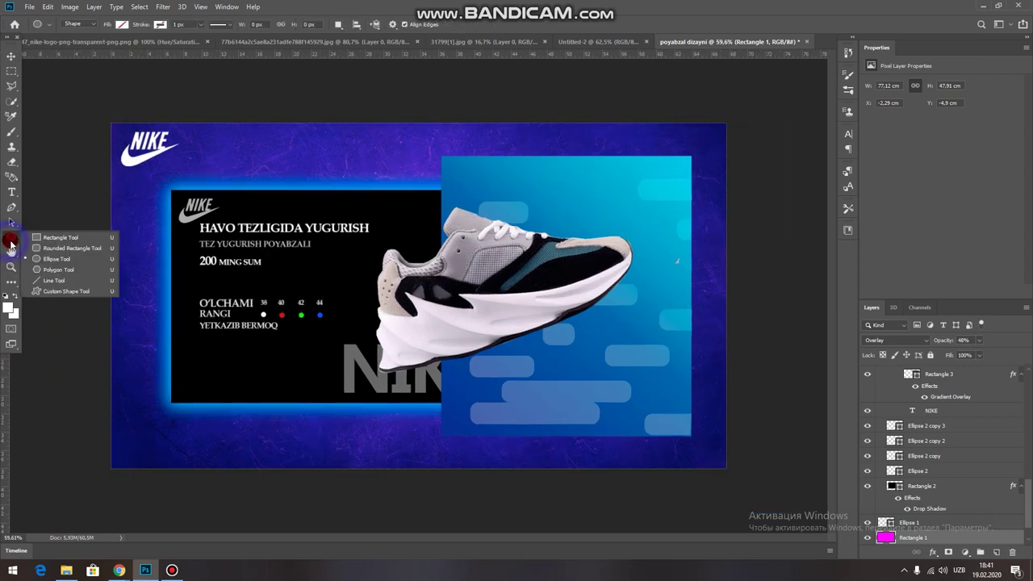
pyautogui.moveTo(11, 242); pyautogui.dragTo(57, 238)
pyautogui.scroll(3, 184, 385)
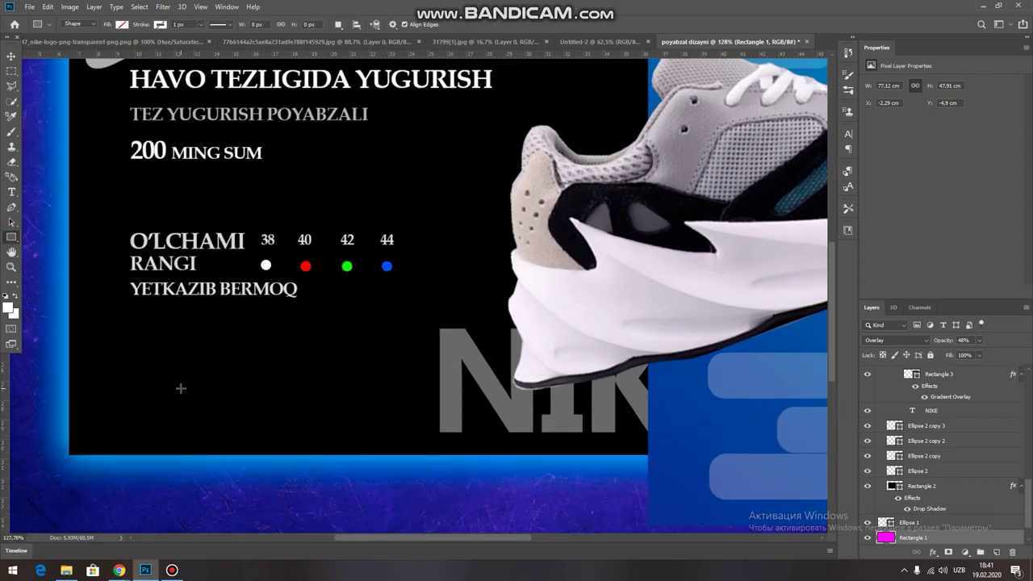
pyautogui.scroll(-1, 129, 364)
pyautogui.moveTo(131, 365); pyautogui.dragTo(299, 392)
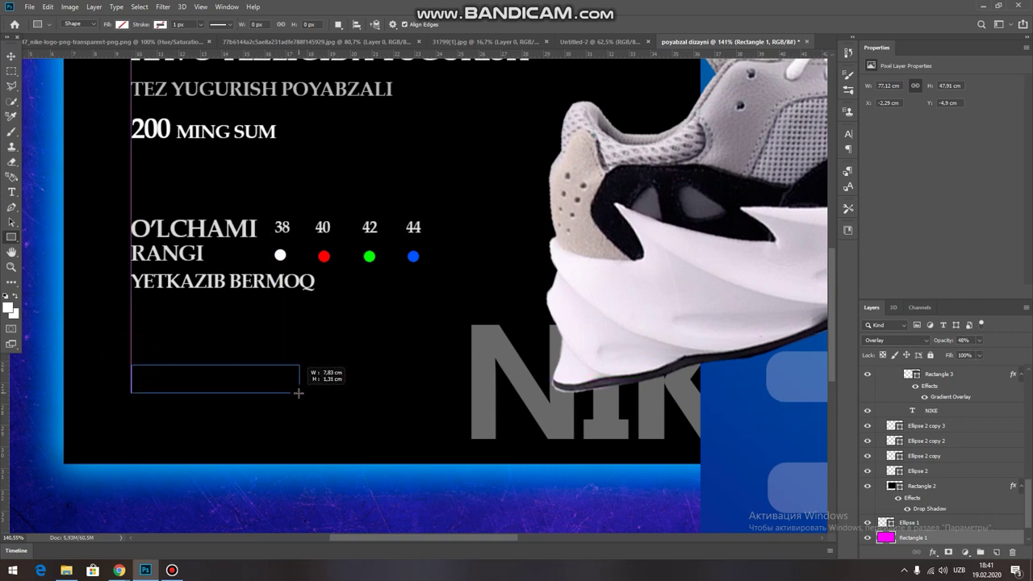
pyautogui.moveTo(298, 392); pyautogui.dragTo(300, 395)
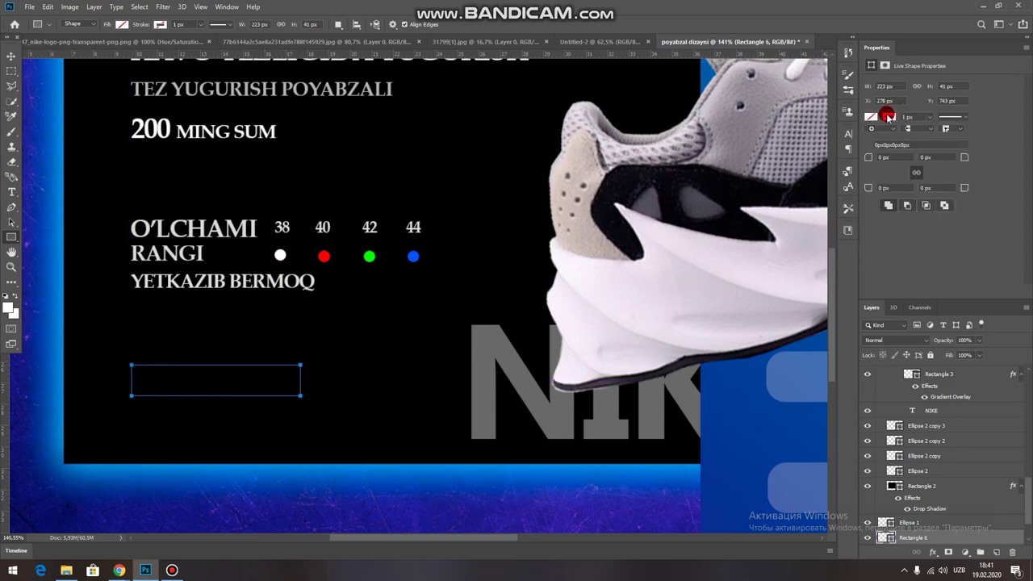
# Fill the new button rectangle with red
pyautogui.click(890, 116)
pyautogui.click(887, 171)
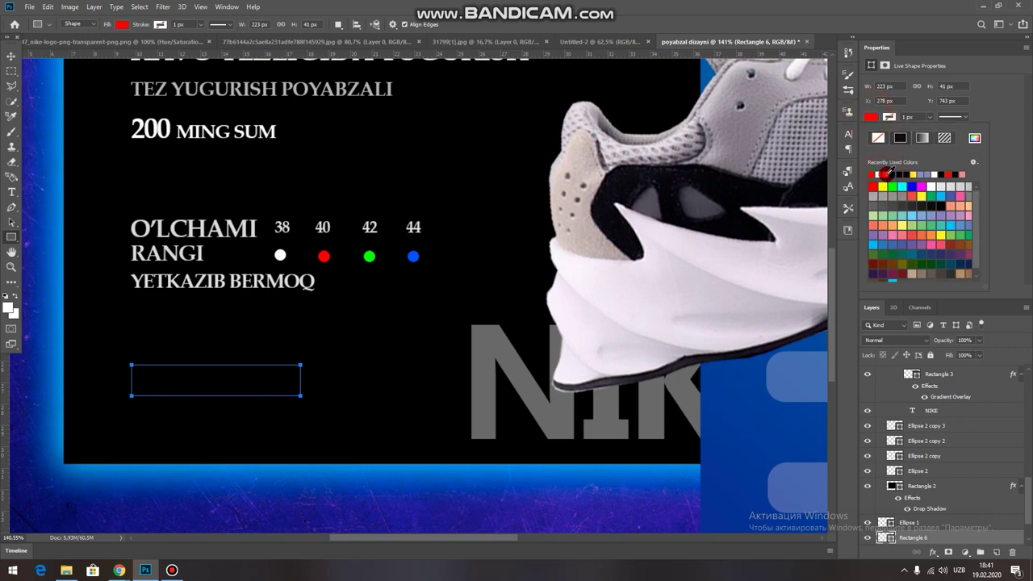
pyautogui.click(120, 25)
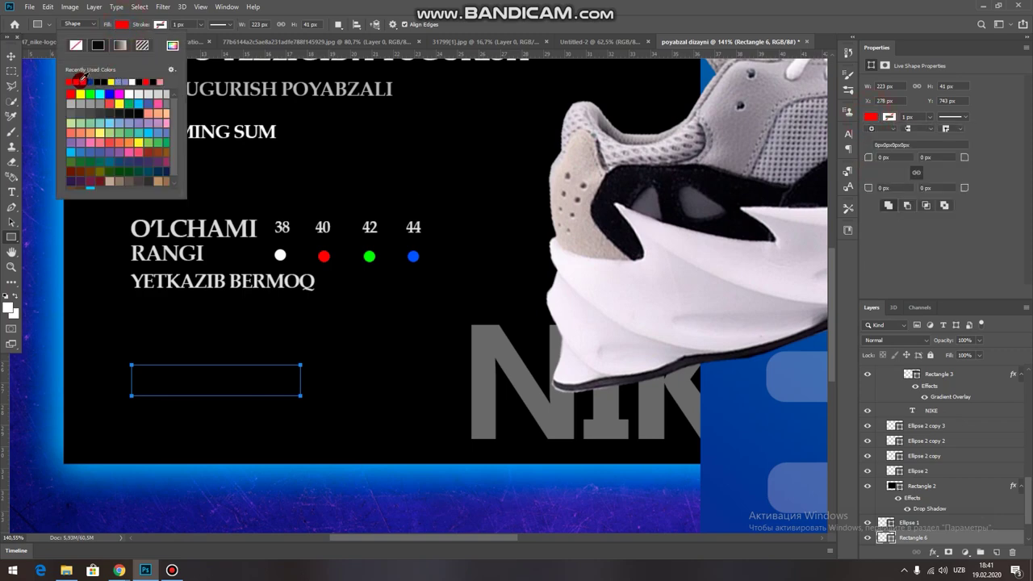
pyautogui.click(73, 81)
pyautogui.click(72, 82)
pyautogui.click(8, 58)
pyautogui.click(256, 380)
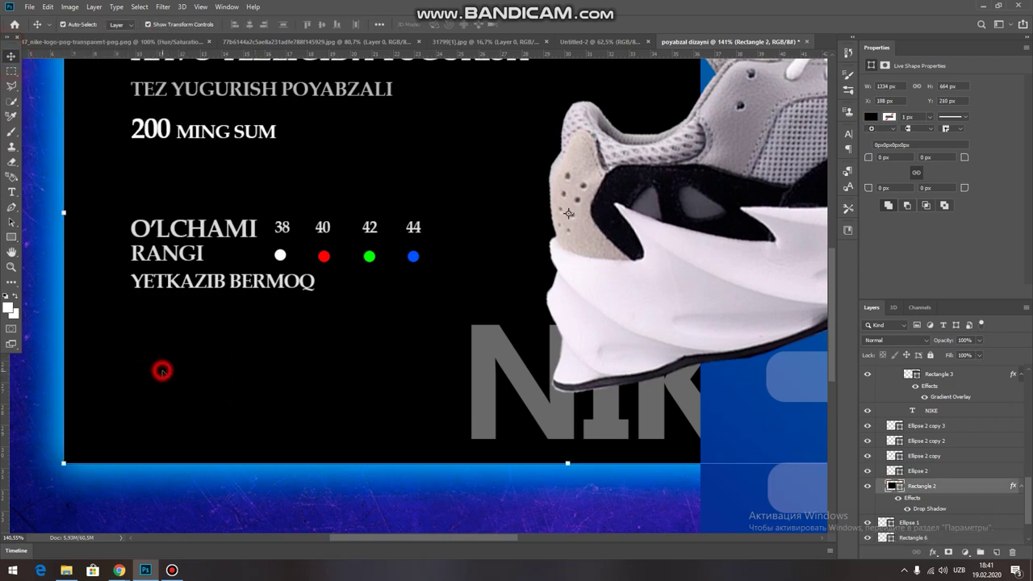
pyautogui.click(910, 523)
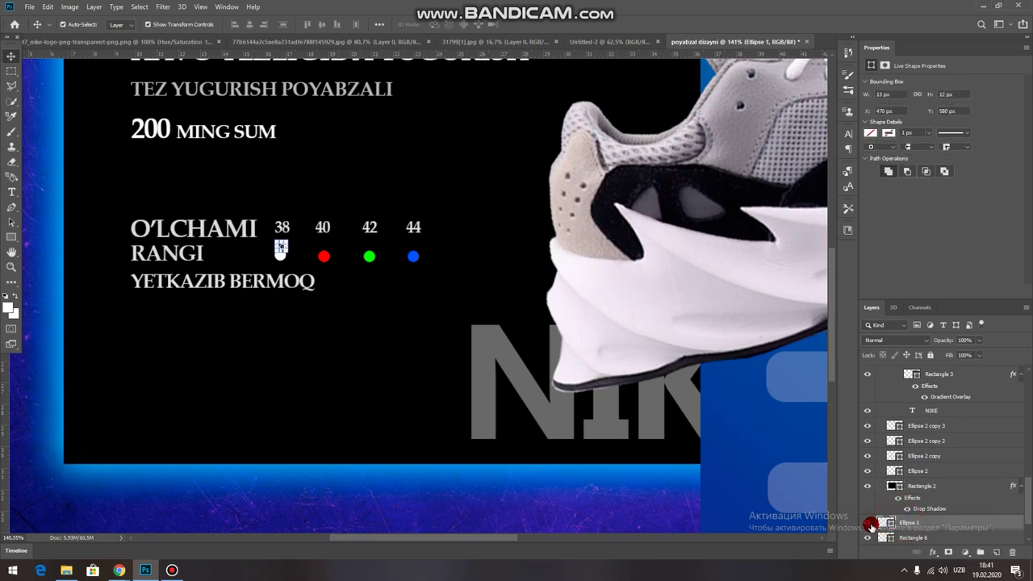
pyautogui.click(885, 525)
pyautogui.click(476, 150)
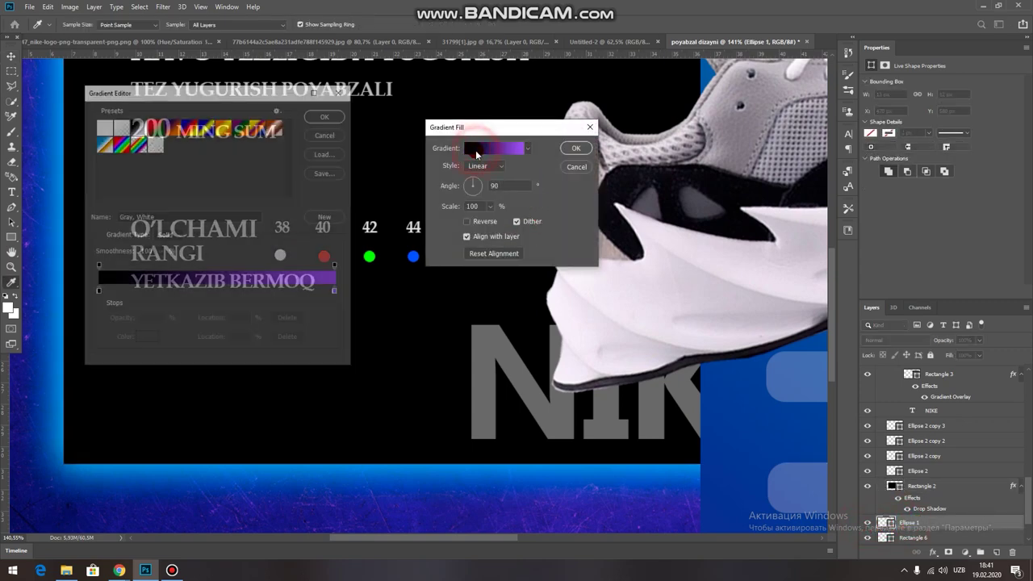
pyautogui.click(96, 291)
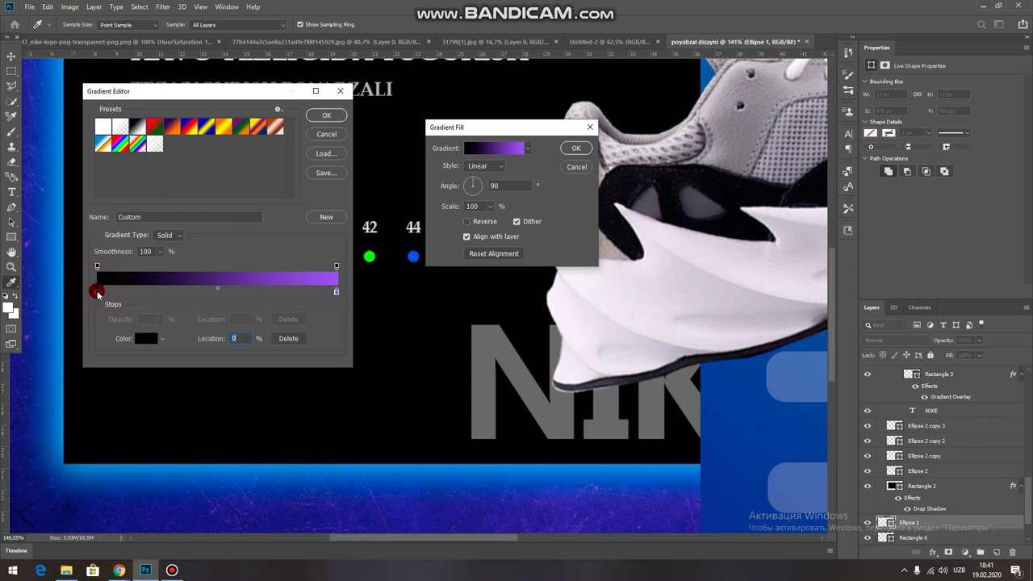
pyautogui.doubleClick(96, 291)
pyautogui.click(736, 279)
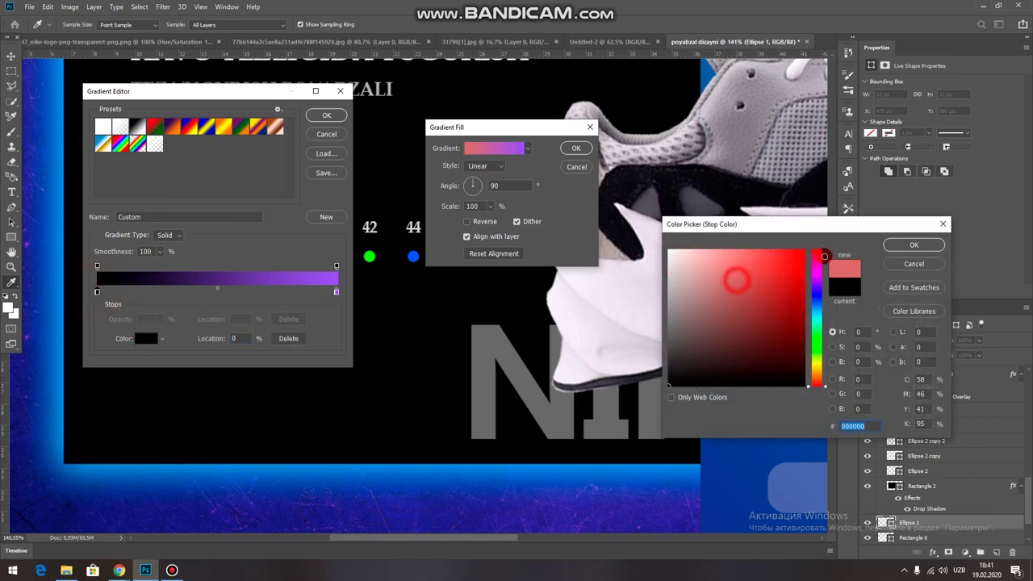
pyautogui.click(912, 244)
pyautogui.click(762, 421)
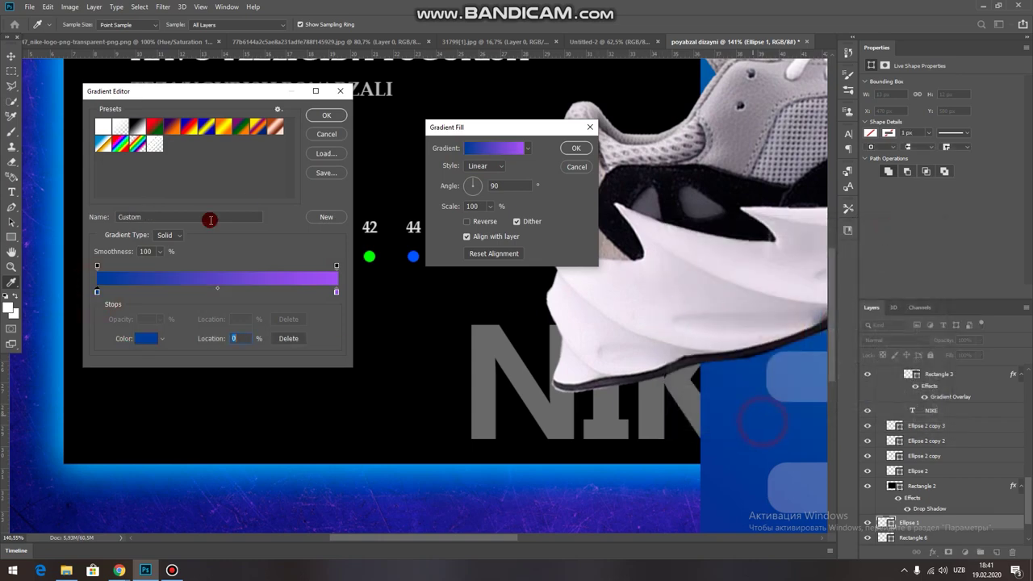
pyautogui.click(324, 138)
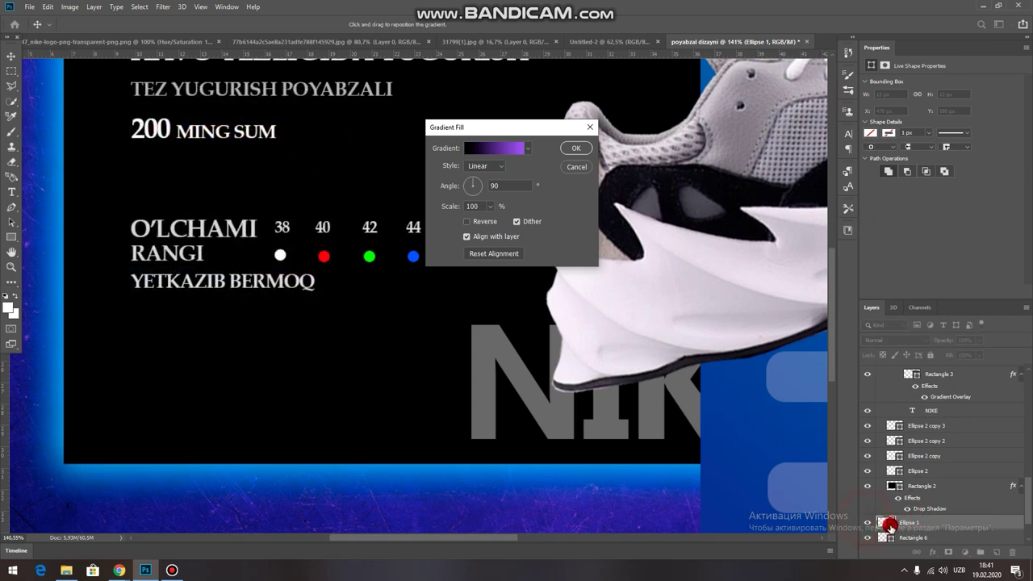
pyautogui.click(576, 148)
# Hide Ellipse 1 and draw a red-filled 185 × 32 px rectangle
pyautogui.click(868, 523)
pyautogui.click(868, 523)
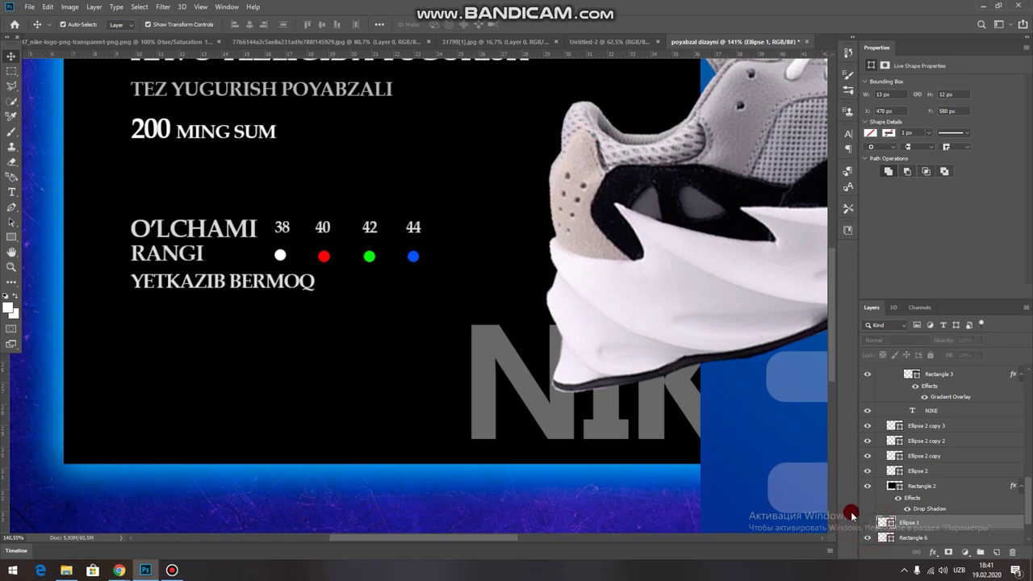
pyautogui.click(11, 237)
pyautogui.moveTo(136, 353); pyautogui.dragTo(276, 377)
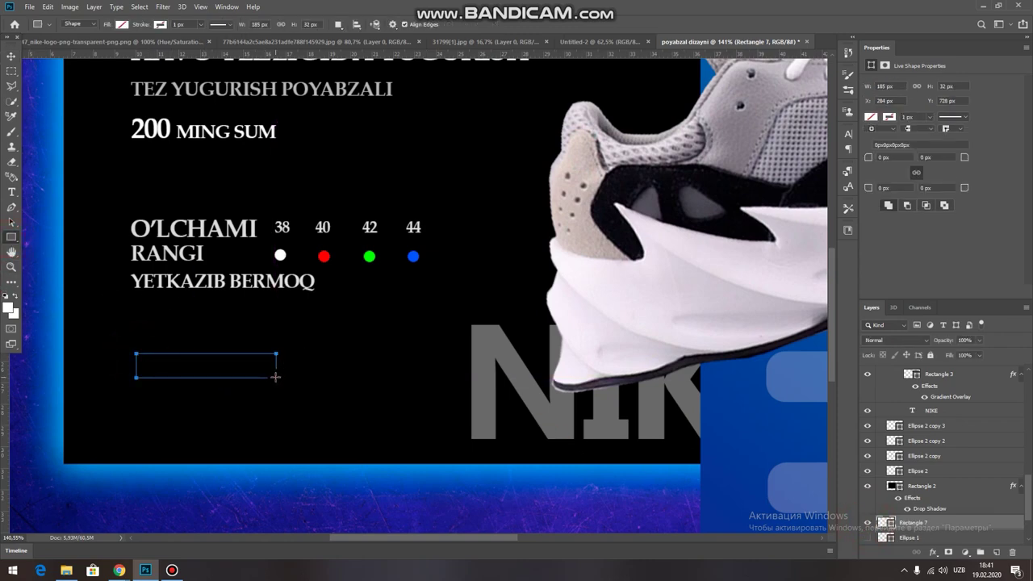
pyautogui.click(122, 24)
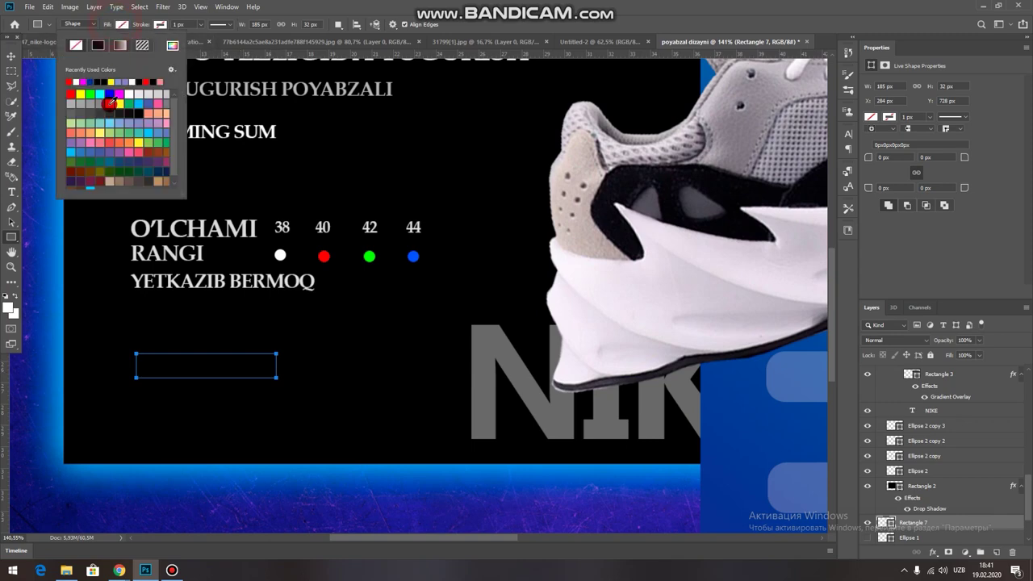
pyautogui.click(71, 81)
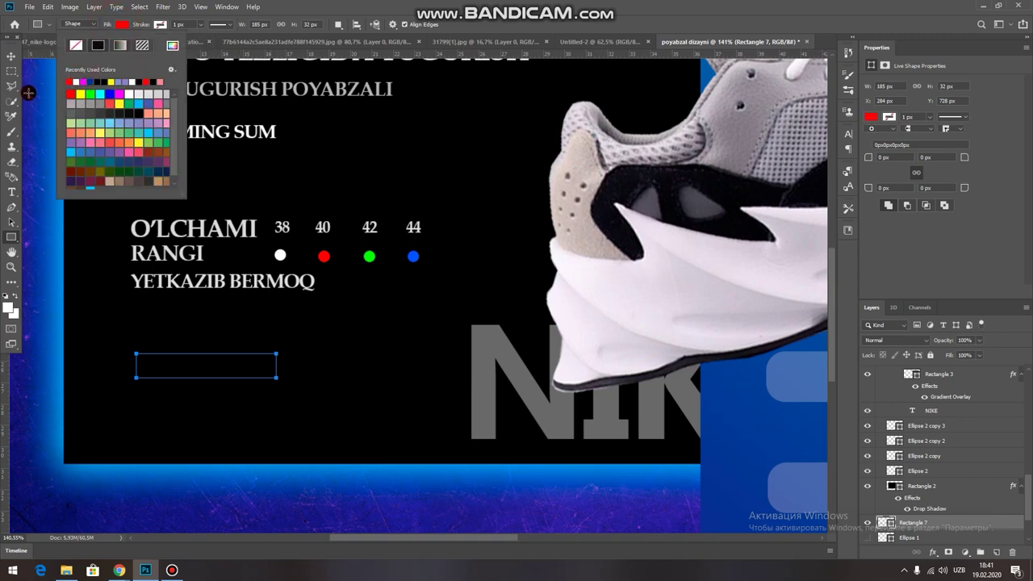
pyautogui.click(11, 55)
# Move Rectangle 7 above Rectangle 3, round its corners to 16 px, and shift it lower
pyautogui.moveTo(928, 523); pyautogui.dragTo(941, 369)
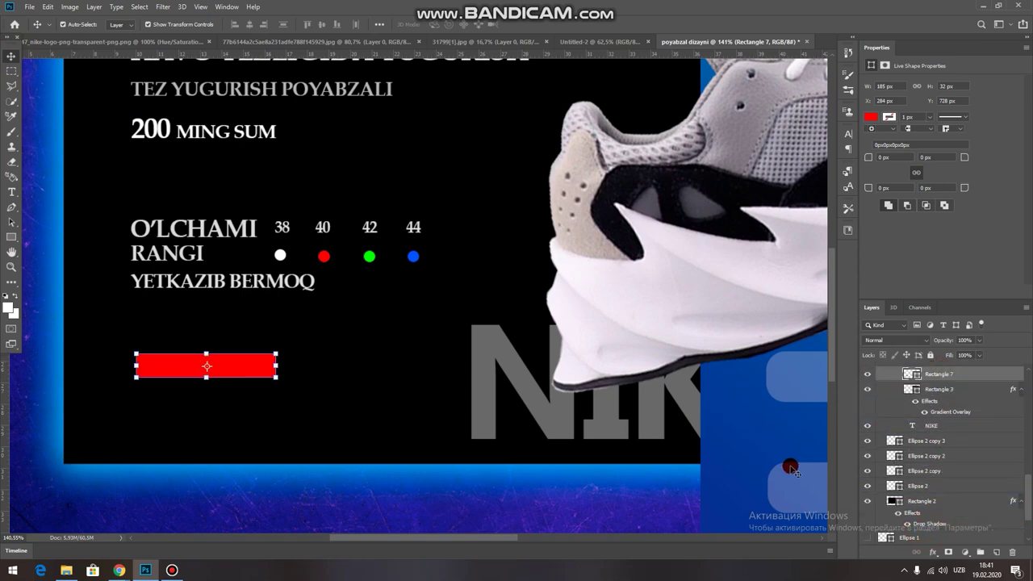
pyautogui.click(866, 188)
pyautogui.click(928, 187)
pyautogui.write('16')
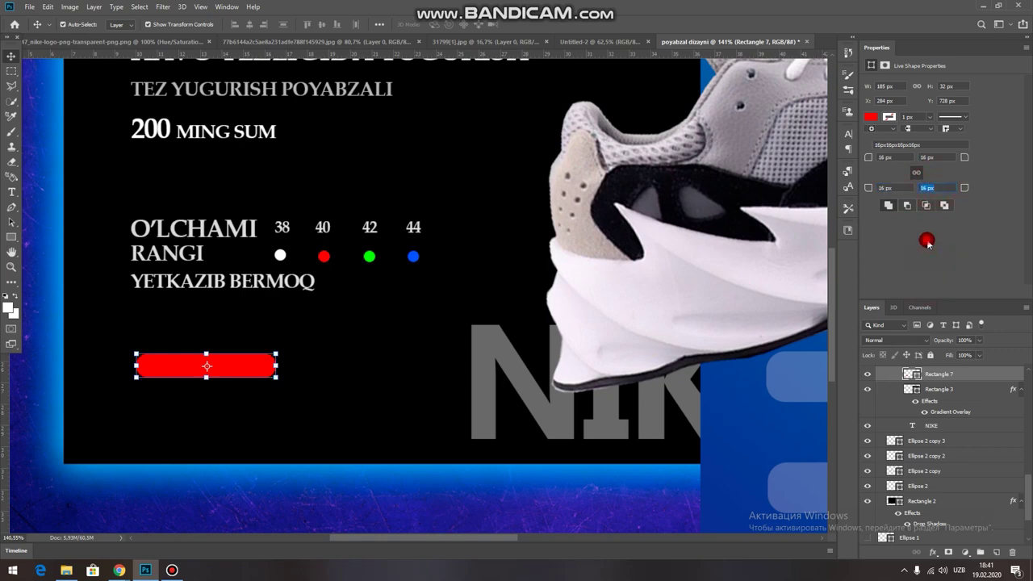
pyautogui.click(36, 77)
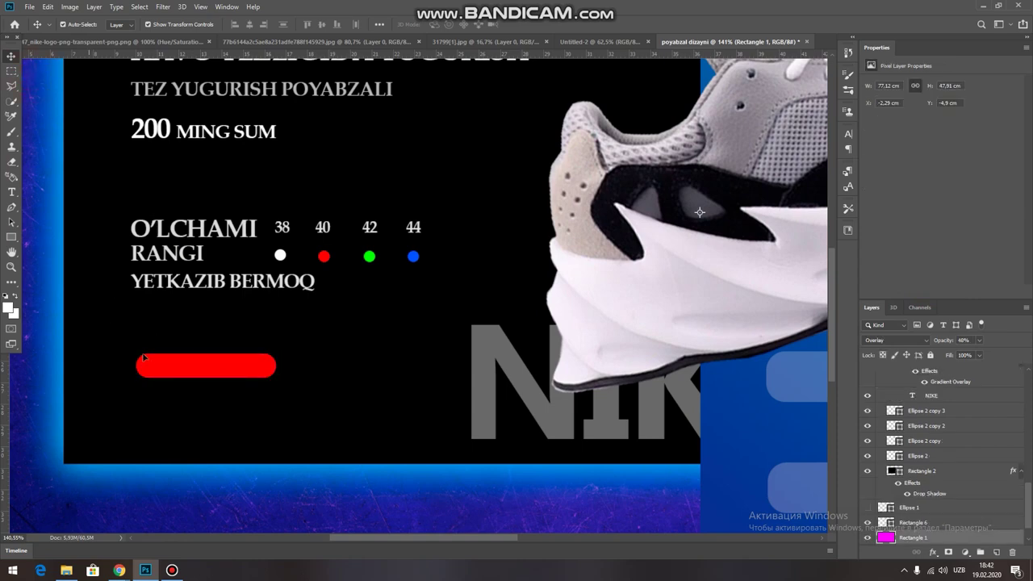
pyautogui.moveTo(174, 375); pyautogui.dragTo(171, 382)
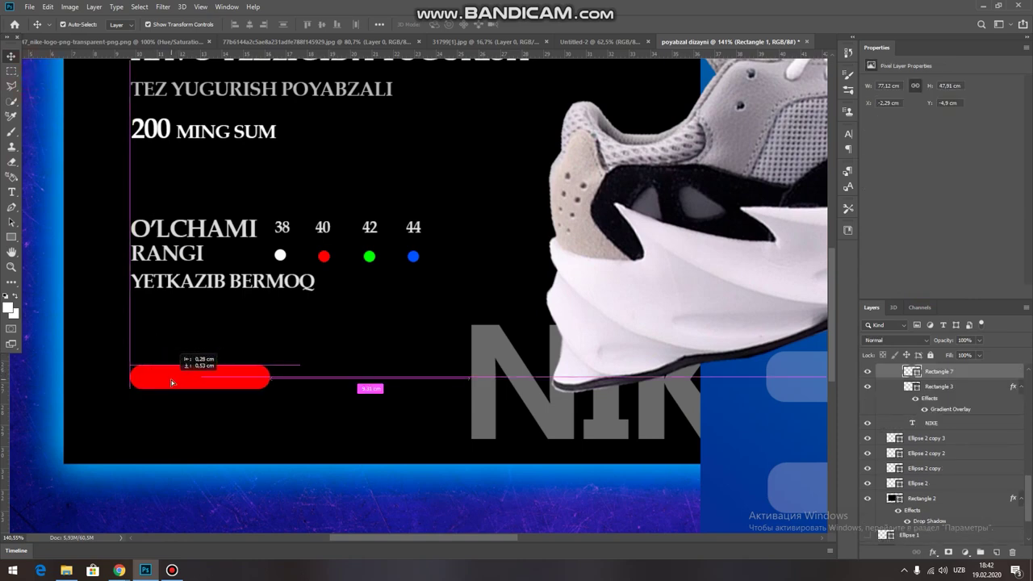
pyautogui.moveTo(171, 382); pyautogui.dragTo(171, 394)
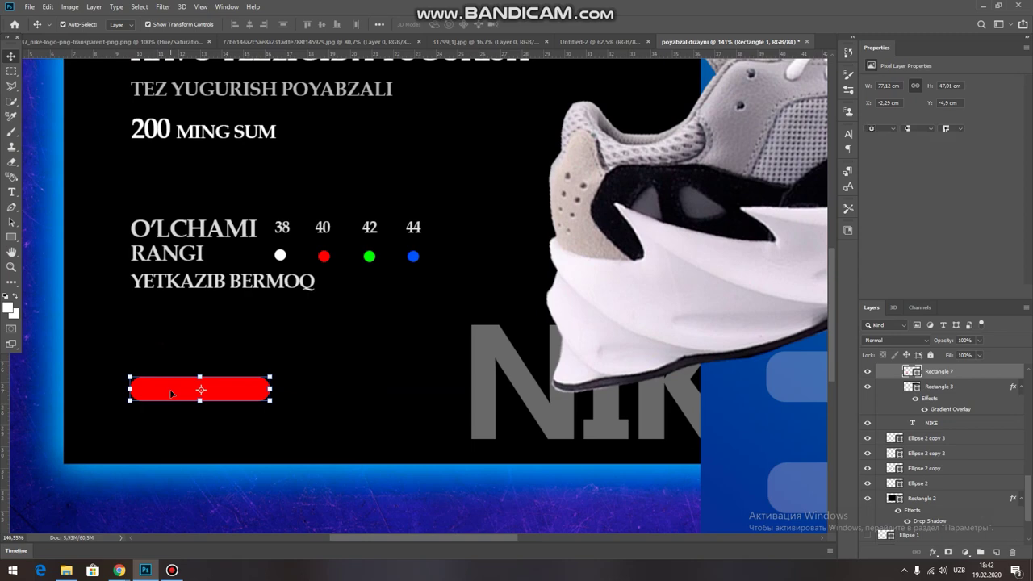
pyautogui.click(54, 370)
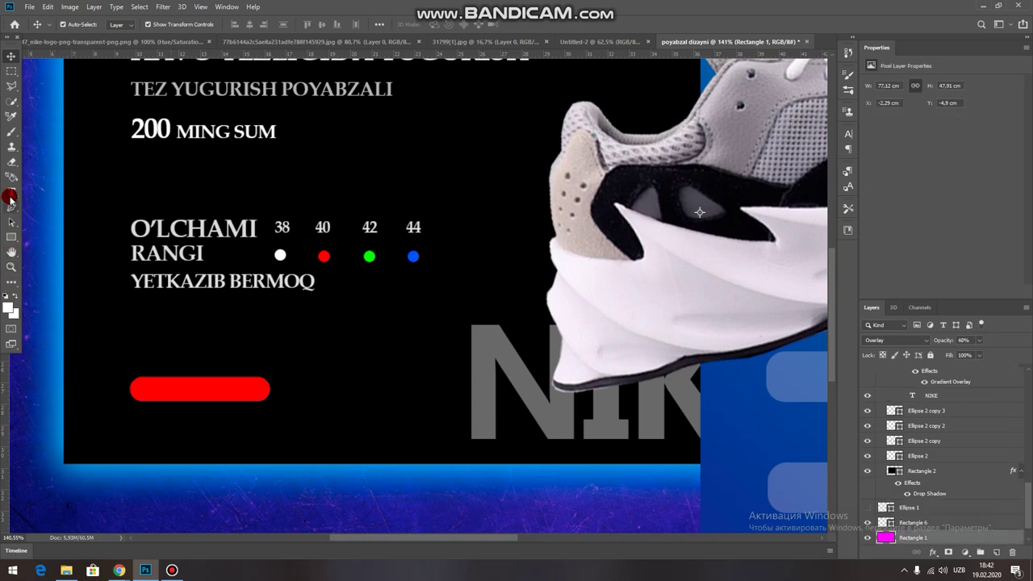
pyautogui.click(12, 191)
# Type the XARID QILISH label on the red pill button
pyautogui.click(150, 394)
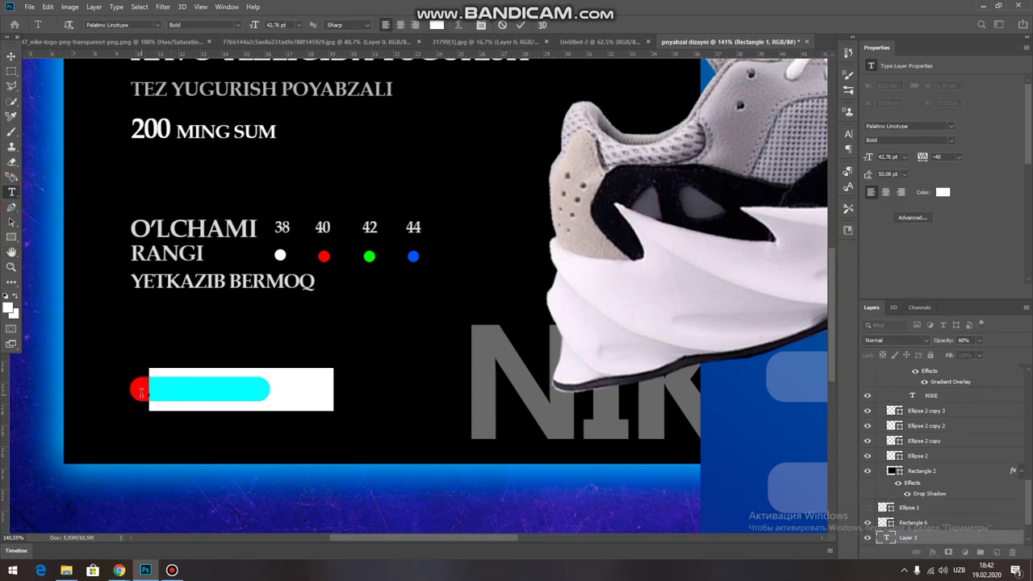
pyautogui.press('BackSpace')
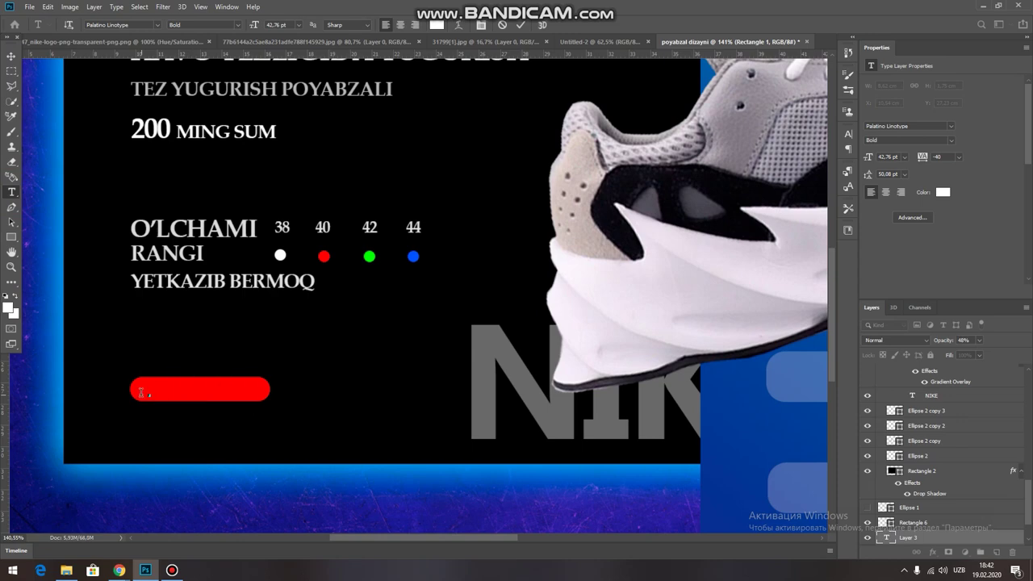
pyautogui.click(934, 535)
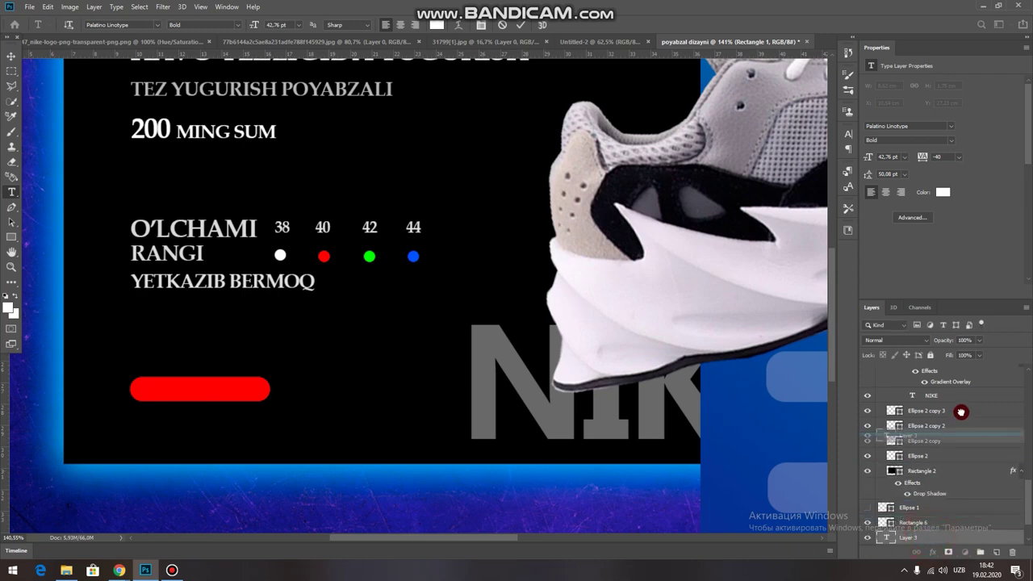
pyautogui.moveTo(954, 413); pyautogui.dragTo(952, 418)
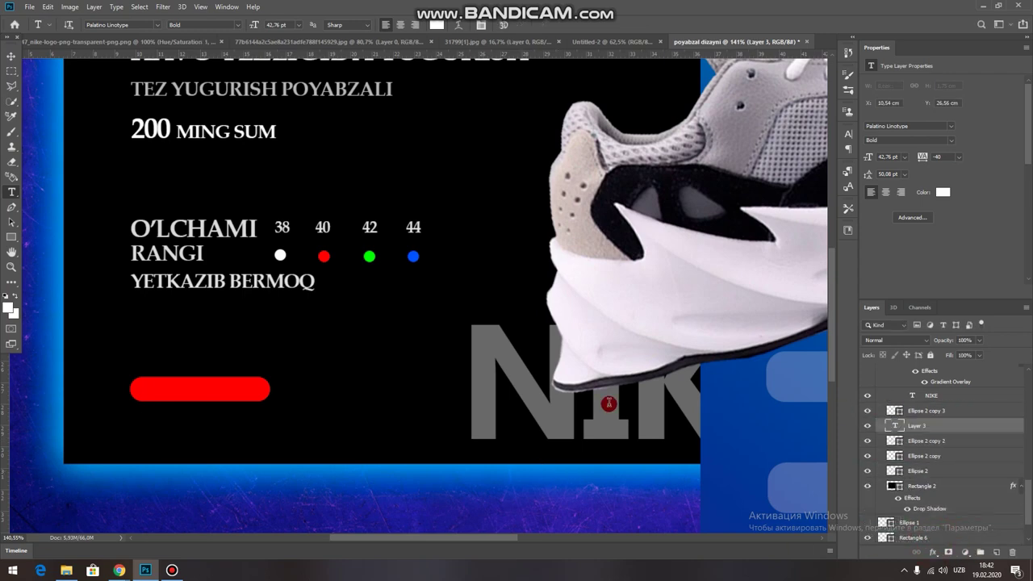
pyautogui.click(146, 388)
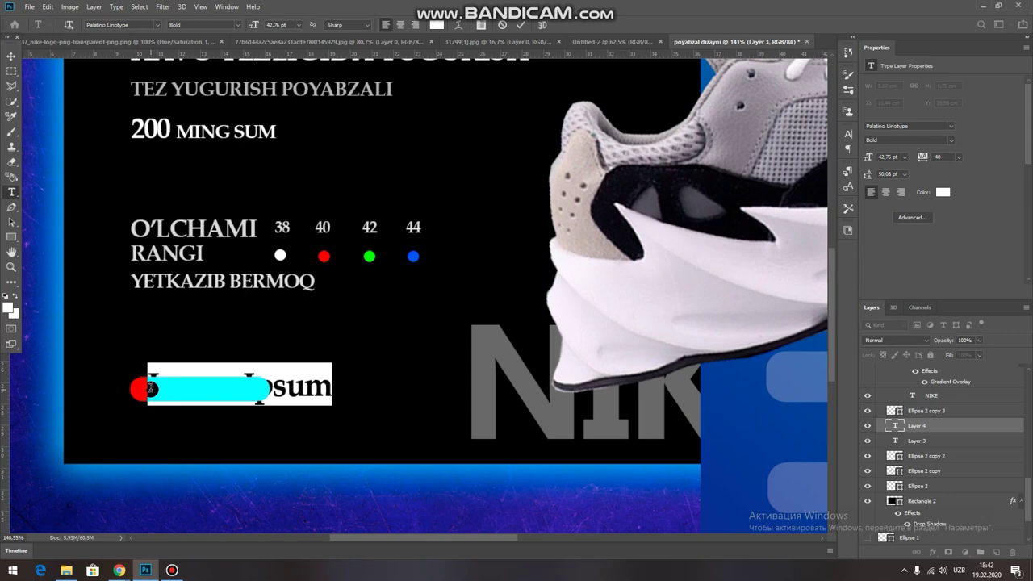
pyautogui.write('YANG')
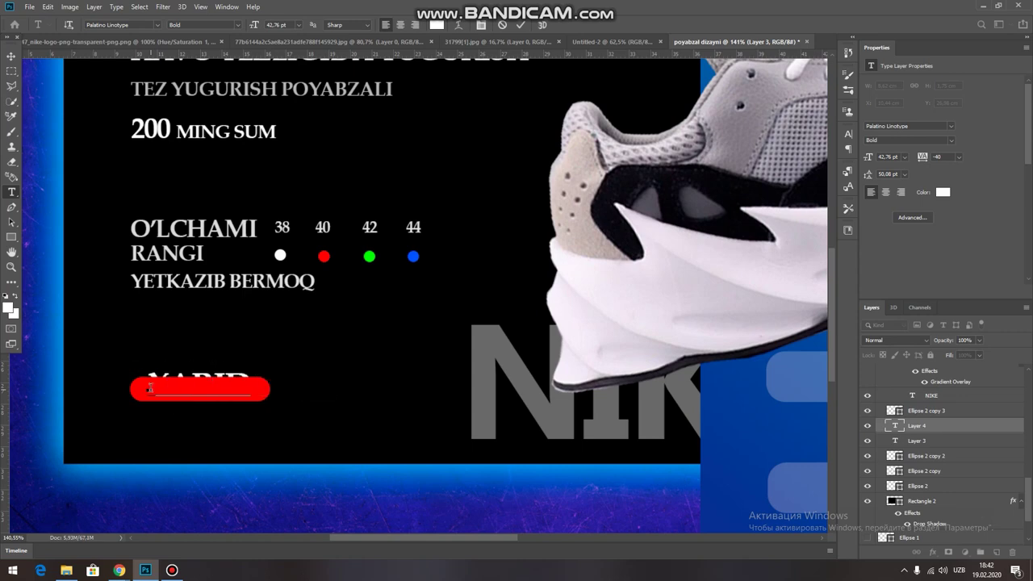
pyautogui.write(' QILI')
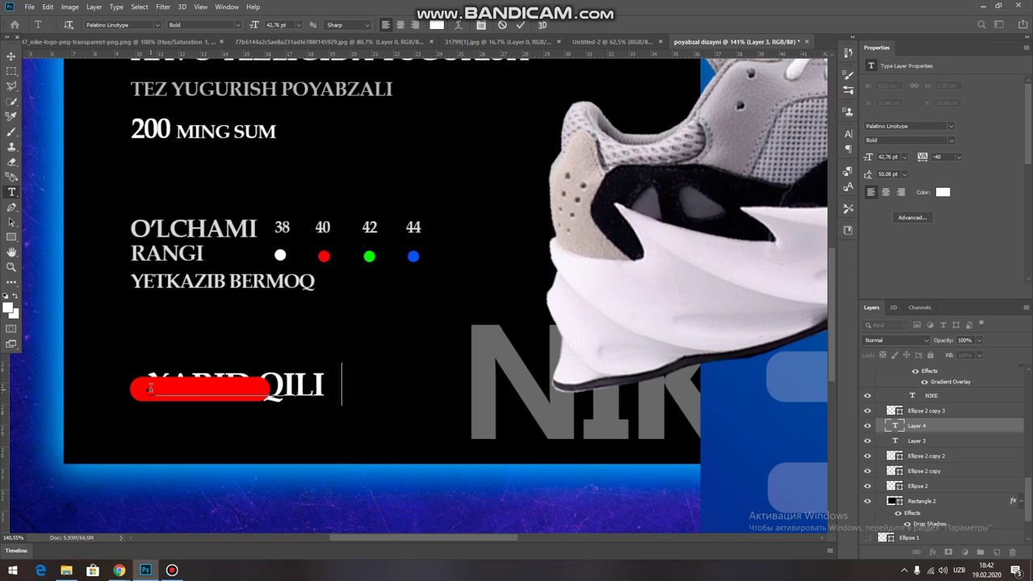
pyautogui.write('SH')
pyautogui.click(11, 56)
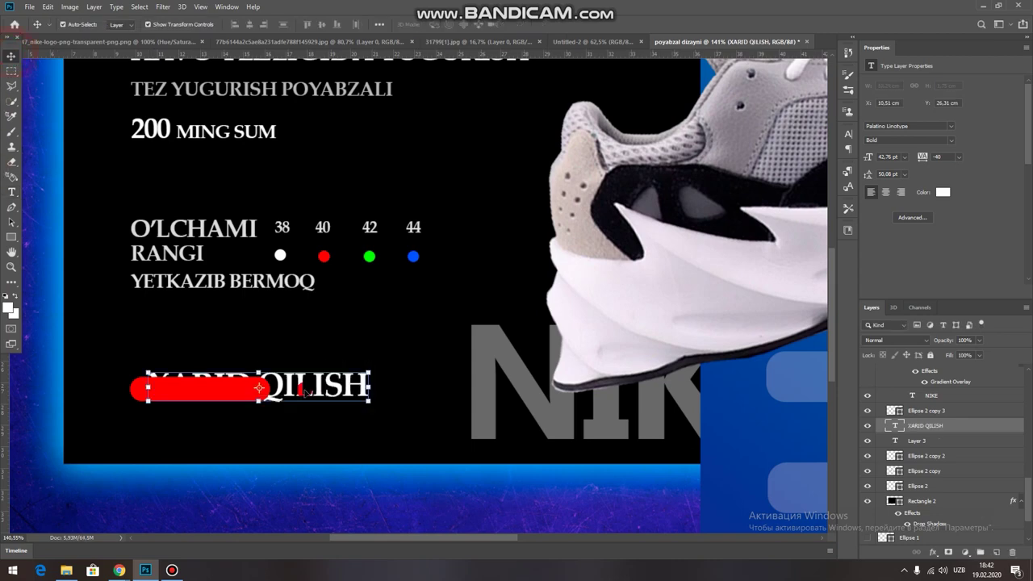
# Place the XARID QILISH layer above the red rectangle and shrink it to about 50%
pyautogui.moveTo(943, 423); pyautogui.dragTo(963, 368)
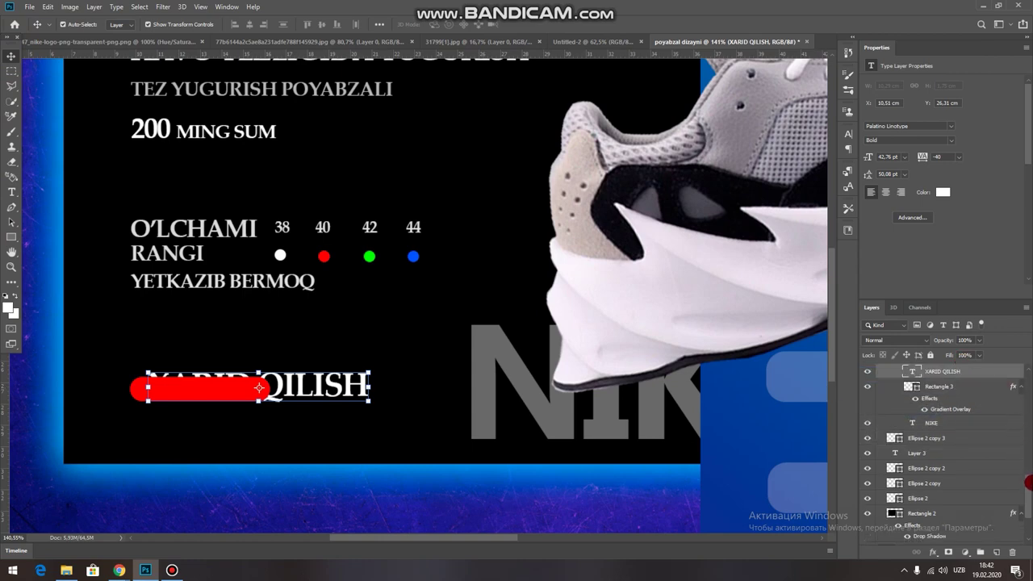
pyautogui.scroll(5, 1023, 476)
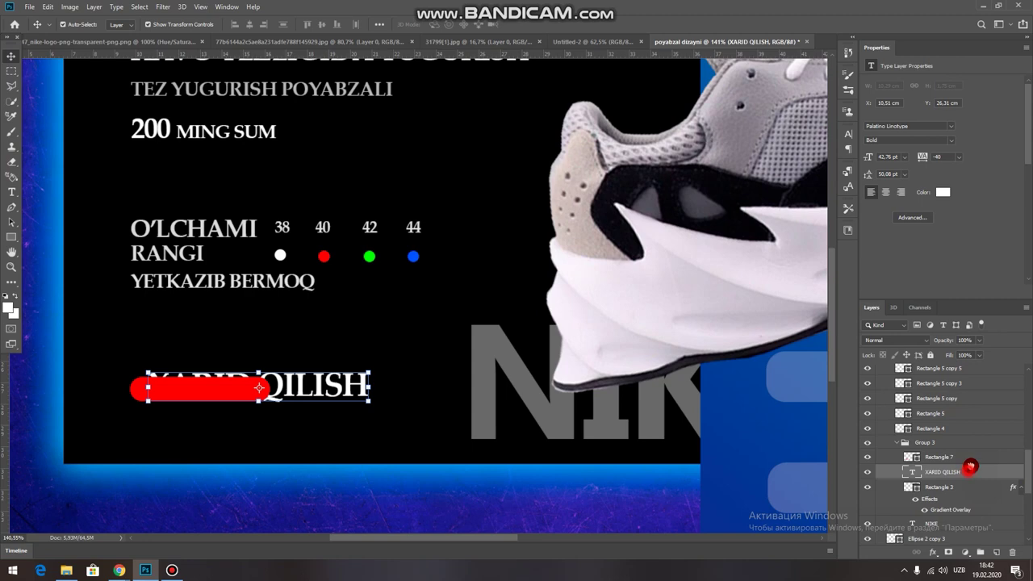
pyautogui.moveTo(980, 384); pyautogui.dragTo(979, 385)
pyautogui.moveTo(368, 374); pyautogui.dragTo(242, 389)
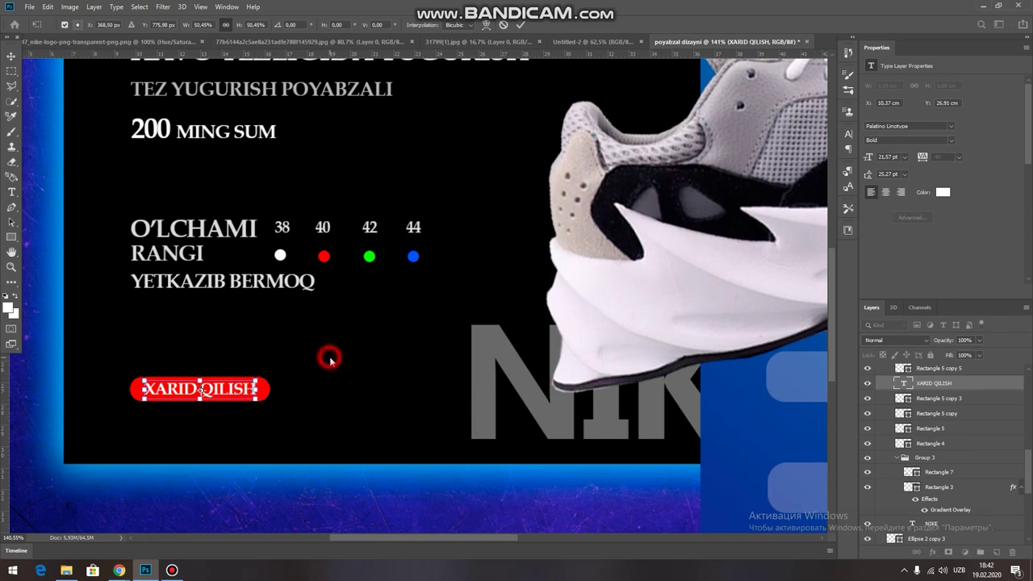
pyautogui.click(329, 359)
# Copy the red pill above the sneaker, tilted about 16° and narrowed to about 74% width
pyautogui.hotkey('ctrl', '0')
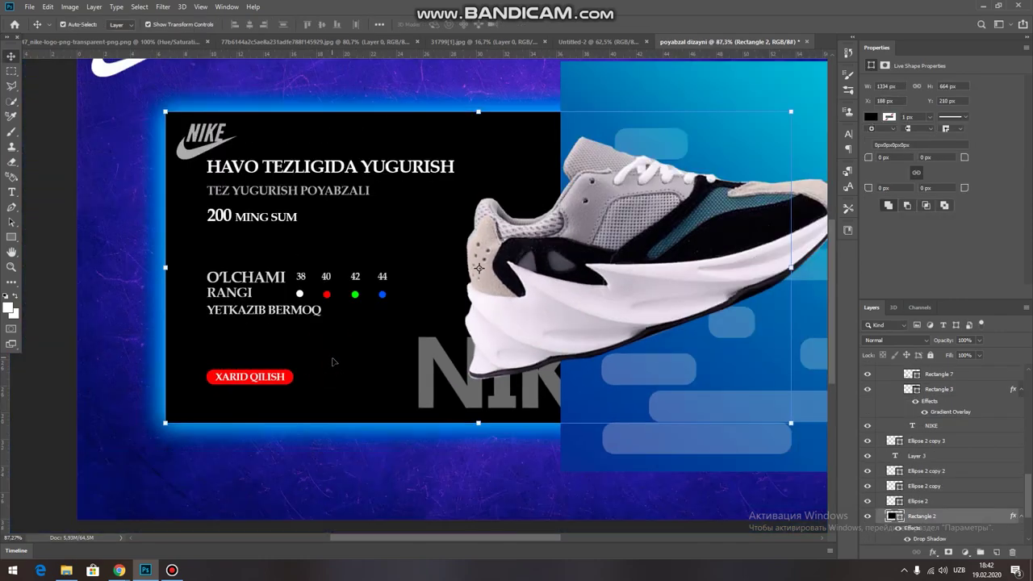
pyautogui.scroll(-3, 332, 361)
pyautogui.scroll(2, 200, 406)
pyautogui.scroll(3, 200, 406)
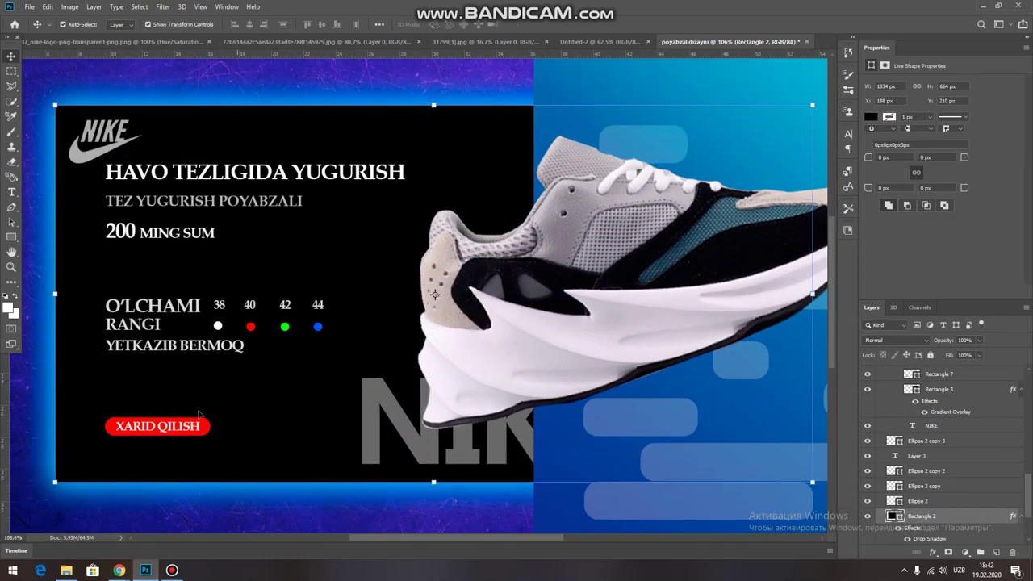
pyautogui.click(205, 425)
pyautogui.moveTo(203, 425); pyautogui.dragTo(606, 131)
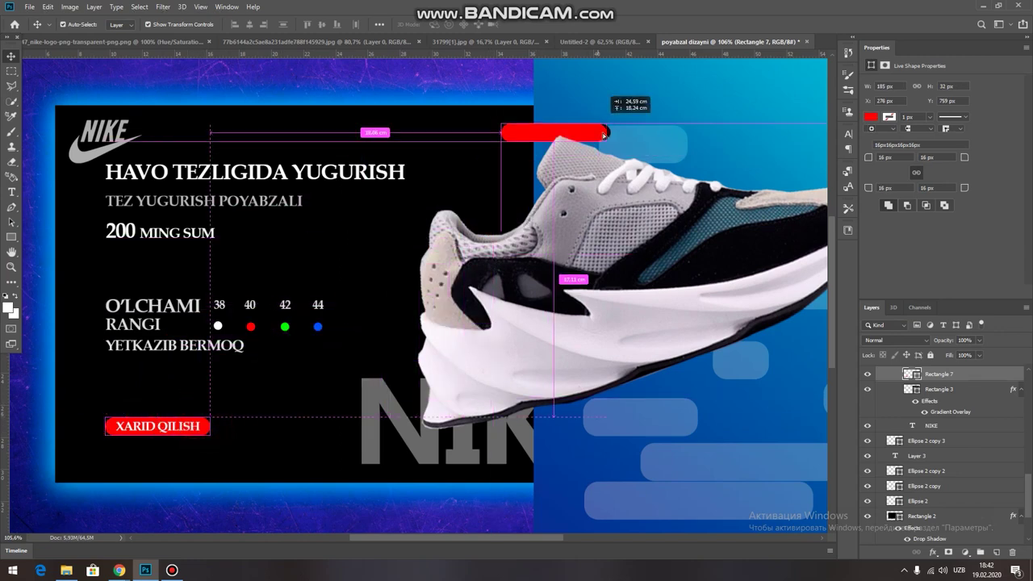
pyautogui.moveTo(606, 131)
pyautogui.mouseDown()
pyautogui.moveTo(552, 125)
pyautogui.moveTo(564, 120)
pyautogui.mouseUp()
pyautogui.hotkey('ctrl', 't')
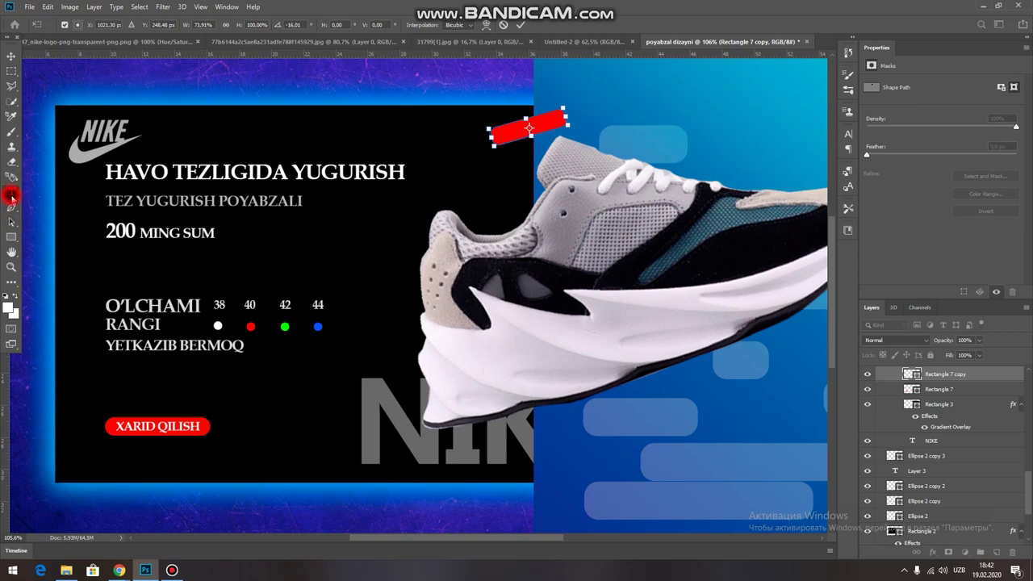
pyautogui.click(11, 192)
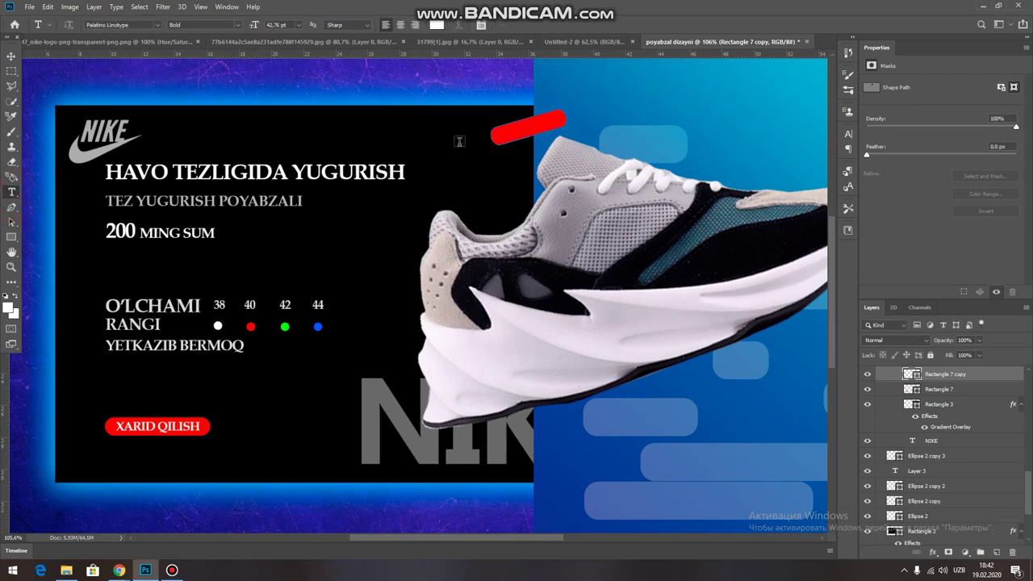
# Add white YANGI text, moved onto the tilted red tag and scaled down to fit
pyautogui.click(508, 133)
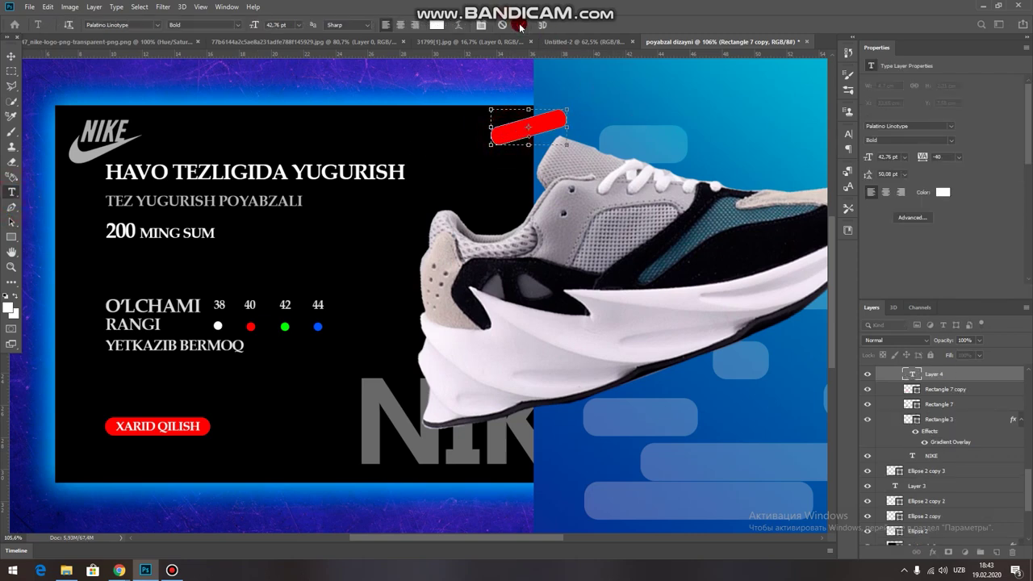
pyautogui.click(573, 87)
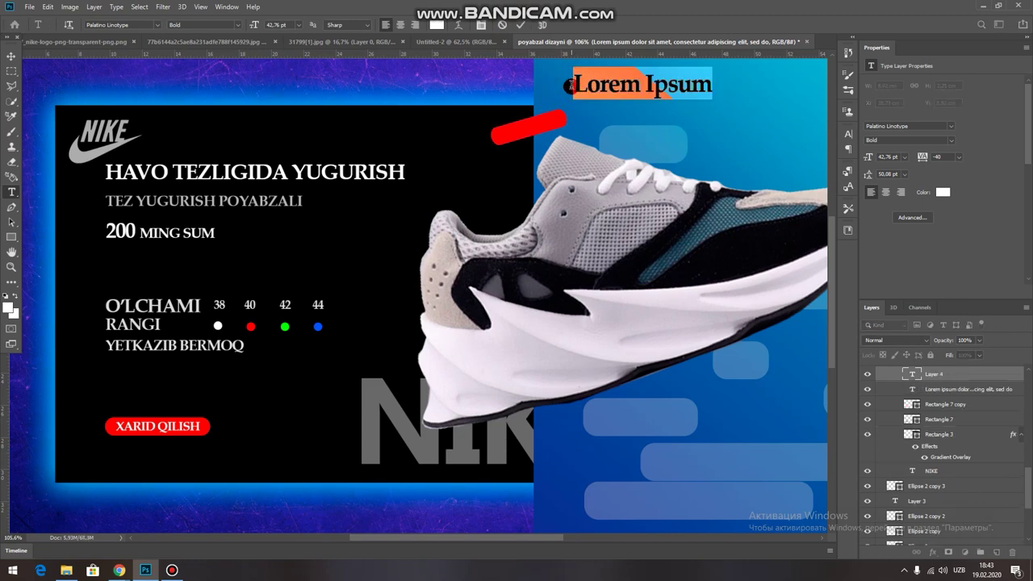
pyautogui.write('YANGI')
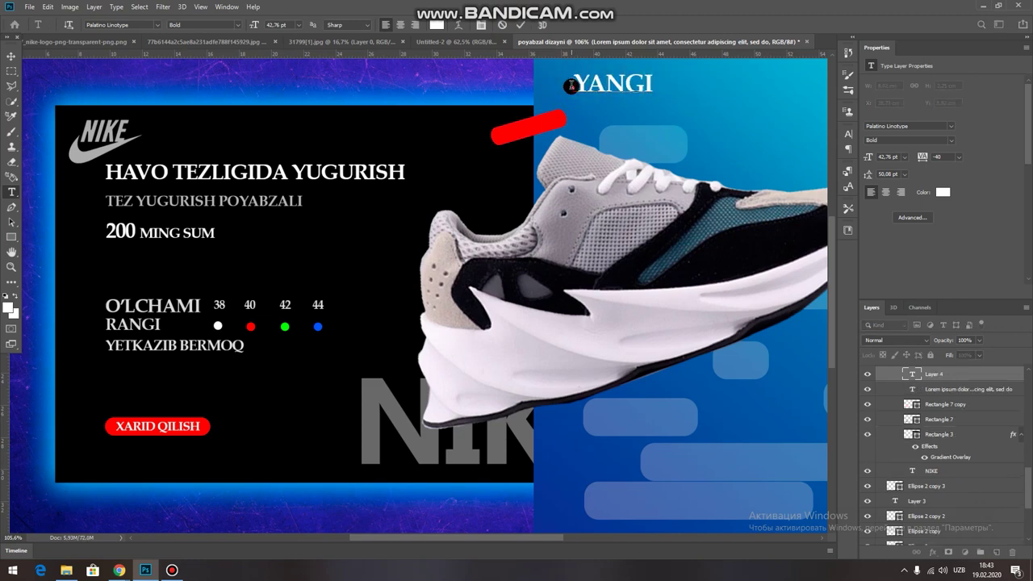
pyautogui.click(12, 57)
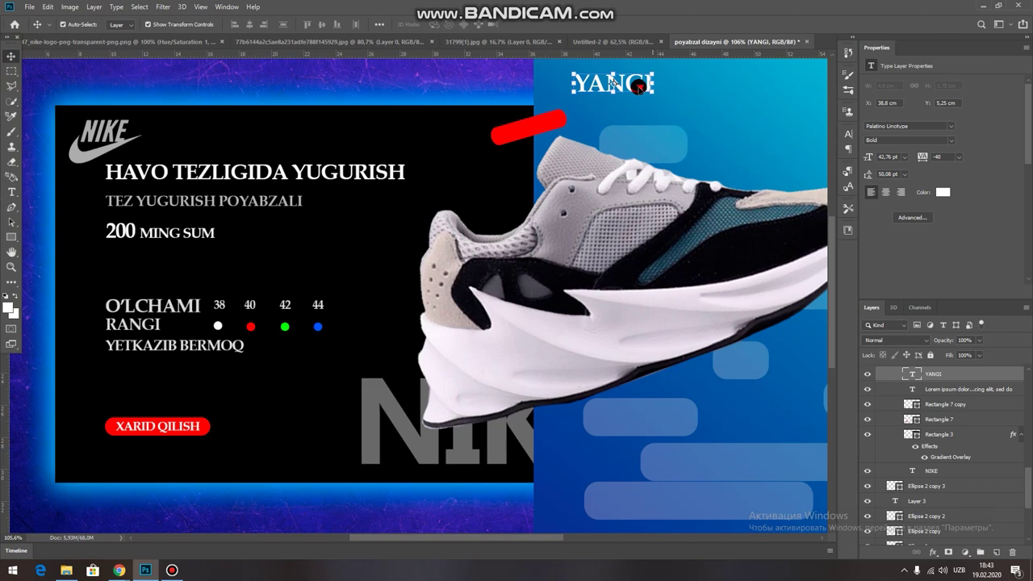
pyautogui.moveTo(612, 81)
pyautogui.mouseDown()
pyautogui.moveTo(534, 113)
pyautogui.moveTo(557, 115)
pyautogui.moveTo(548, 120)
pyautogui.moveTo(545, 106)
pyautogui.moveTo(546, 114)
pyautogui.mouseUp()
pyautogui.hotkey('ctrl', 't')
pyautogui.click(604, 86)
pyautogui.keyDown('alt'); pyautogui.scroll(-3, 459, 187); pyautogui.keyUp('alt')
pyautogui.click(458, 191)
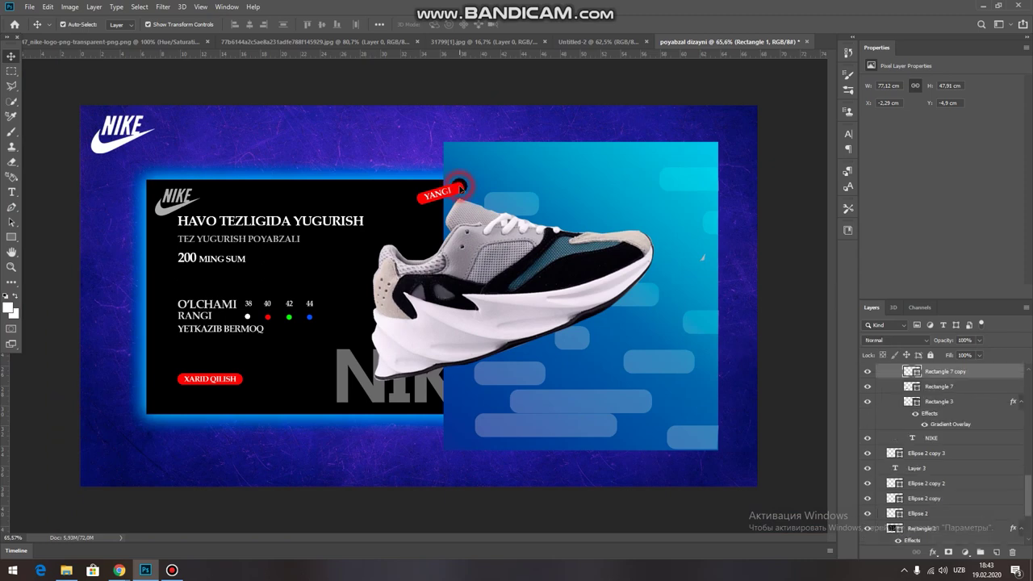
pyautogui.click(933, 552)
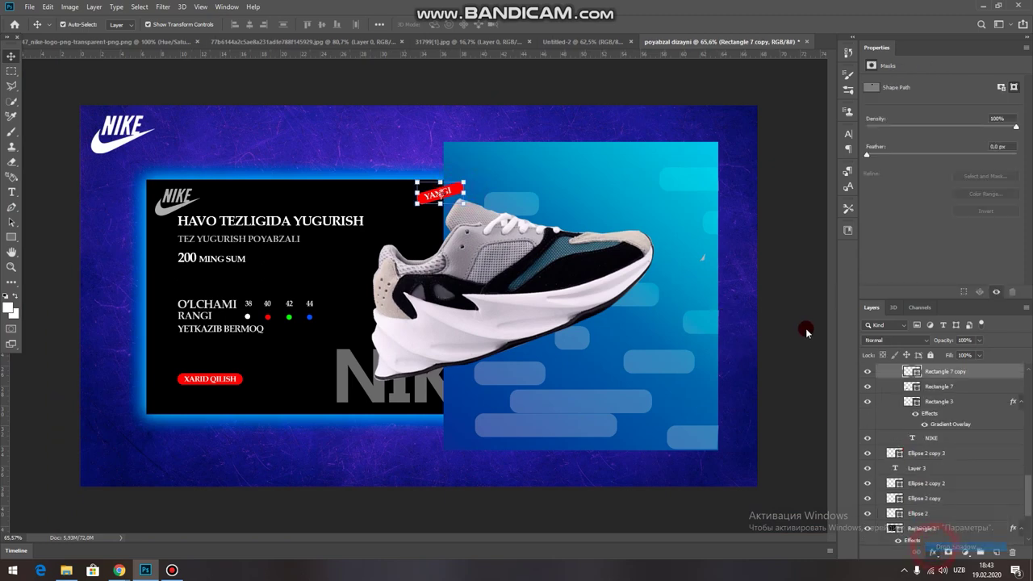
# Add an ff0000 red drop shadow at 100% opacity and 60 px size
pyautogui.click(839, 308)
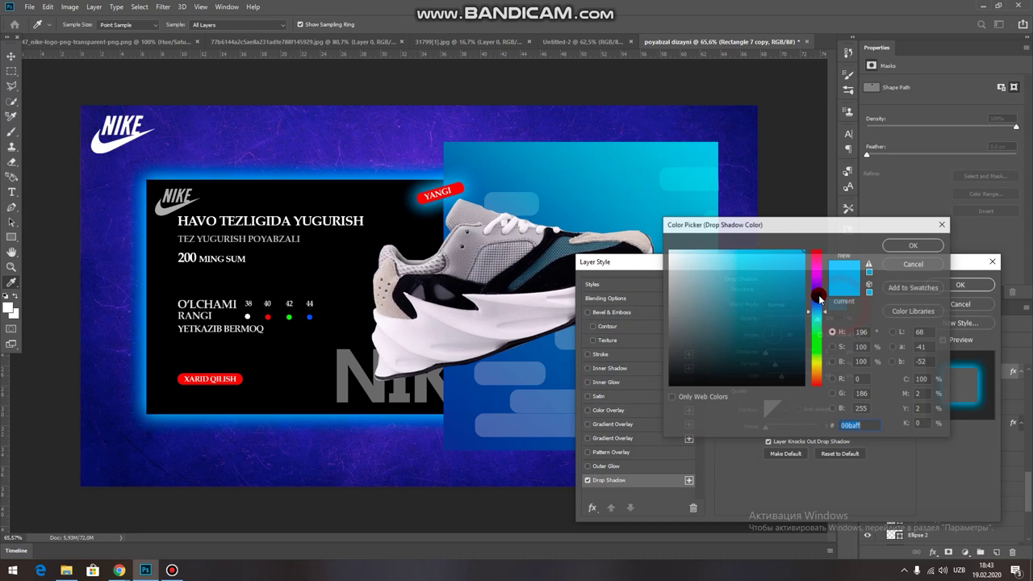
pyautogui.moveTo(816, 279); pyautogui.dragTo(811, 245)
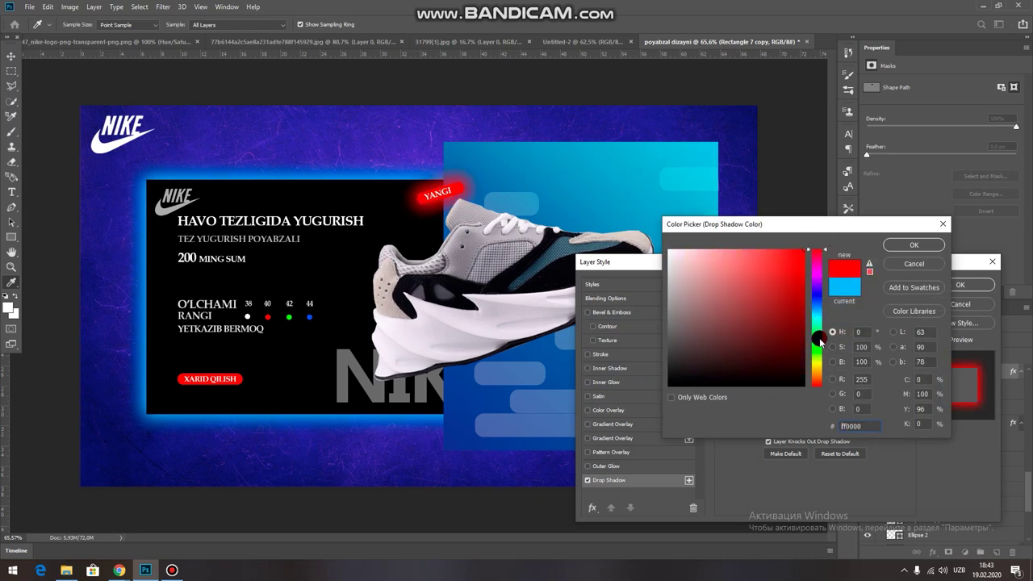
pyautogui.click(914, 245)
pyautogui.moveTo(782, 379); pyautogui.dragTo(783, 380)
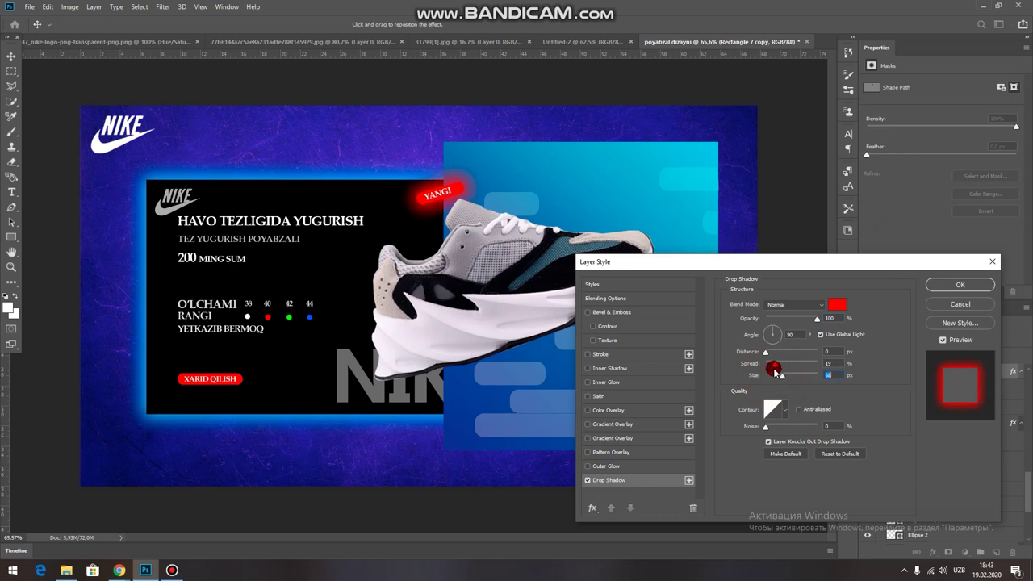
pyautogui.click(940, 285)
pyautogui.click(733, 134)
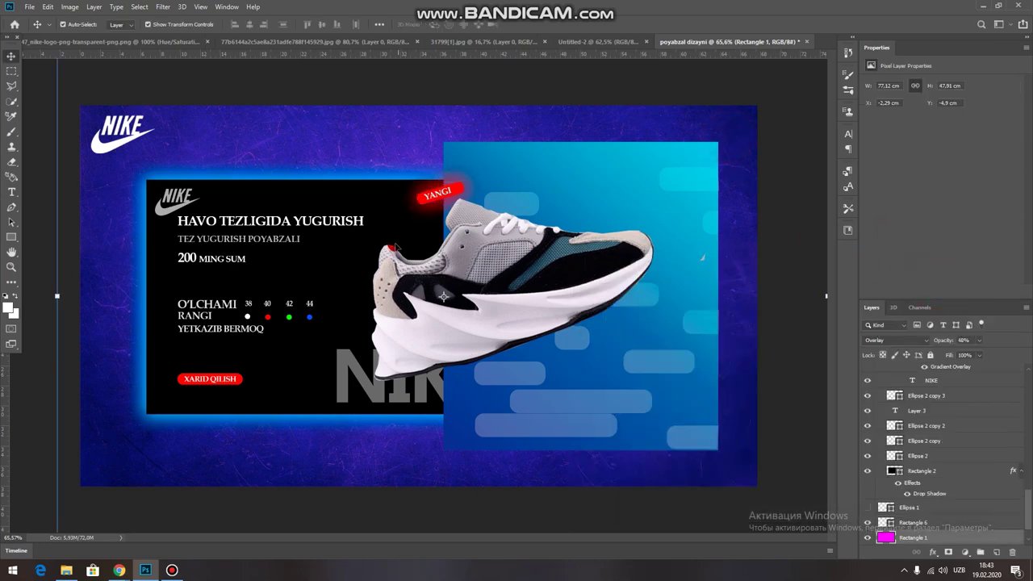
pyautogui.scroll(-2, 396, 249)
pyautogui.click(497, 100)
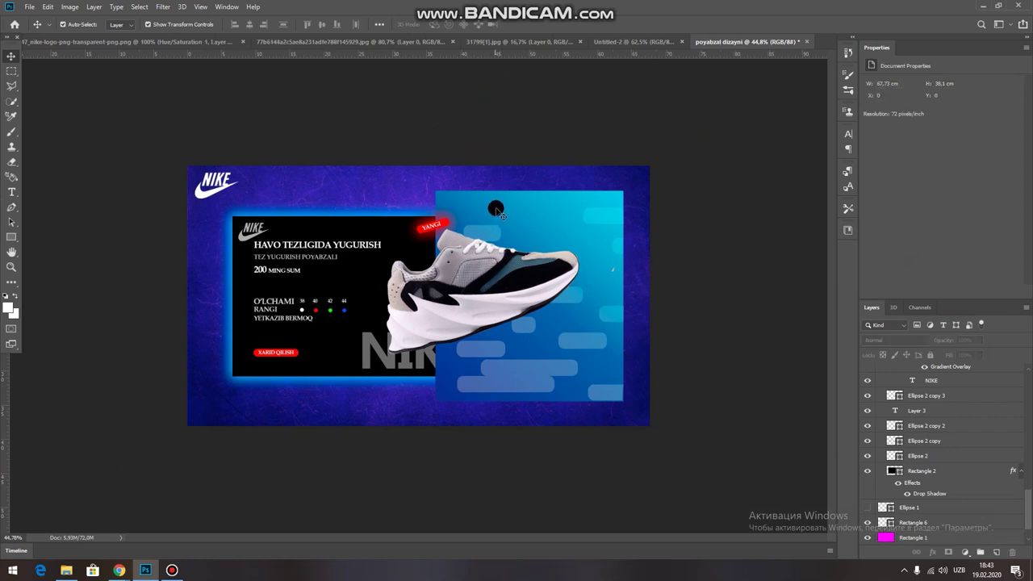
pyautogui.scroll(1, 497, 211)
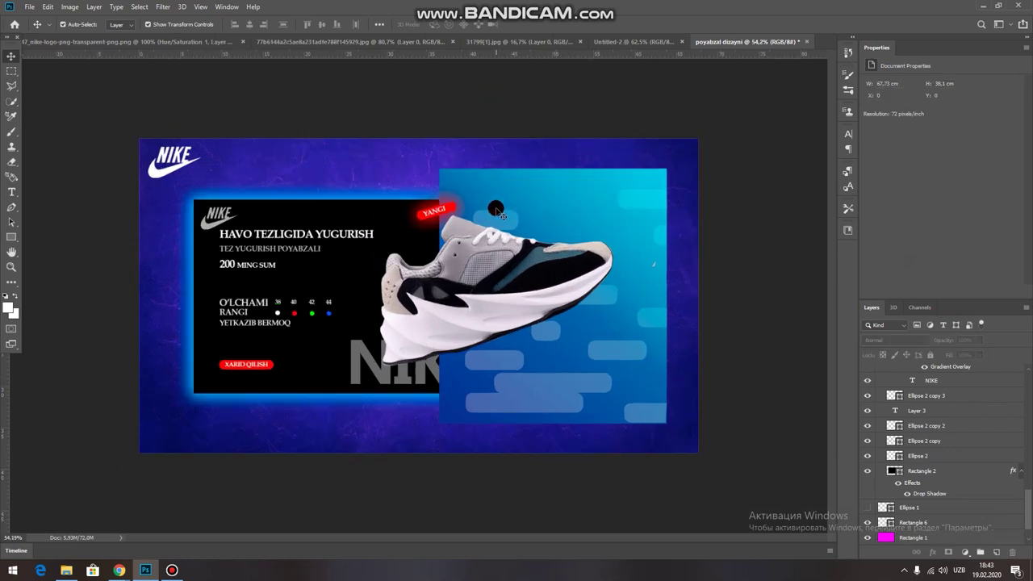